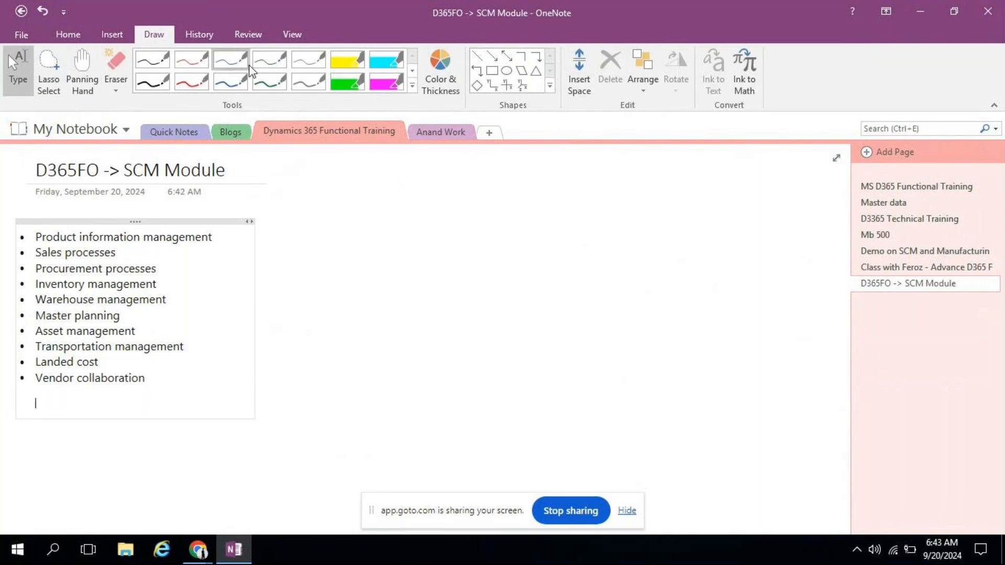
Step: Draw a large rectangle in thin green ink beside the SCM module list
{"action": "left_click", "coordinate": [269, 60]}
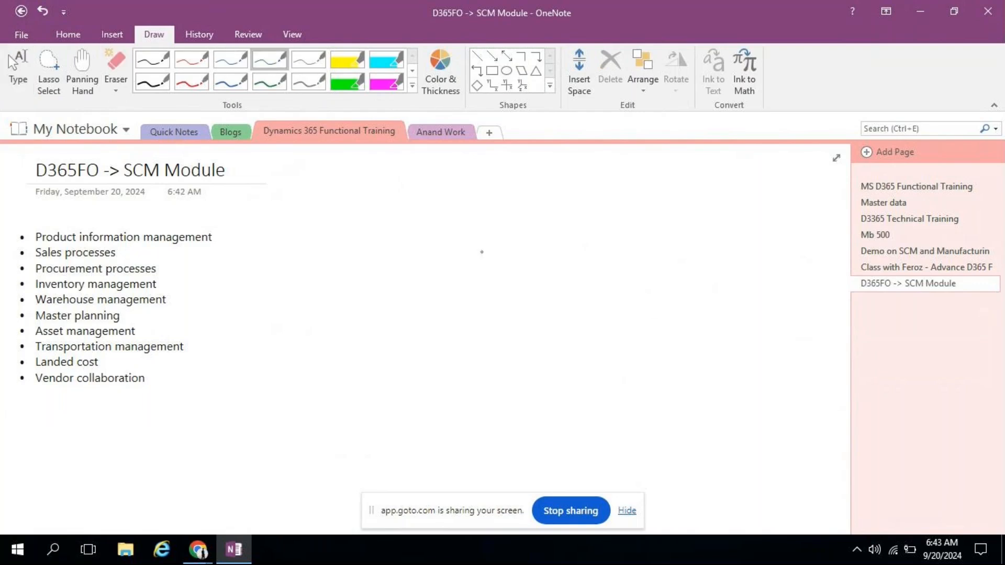
{"action": "left_click_drag", "start_coordinate": [302, 229], "coordinate": [299, 415]}
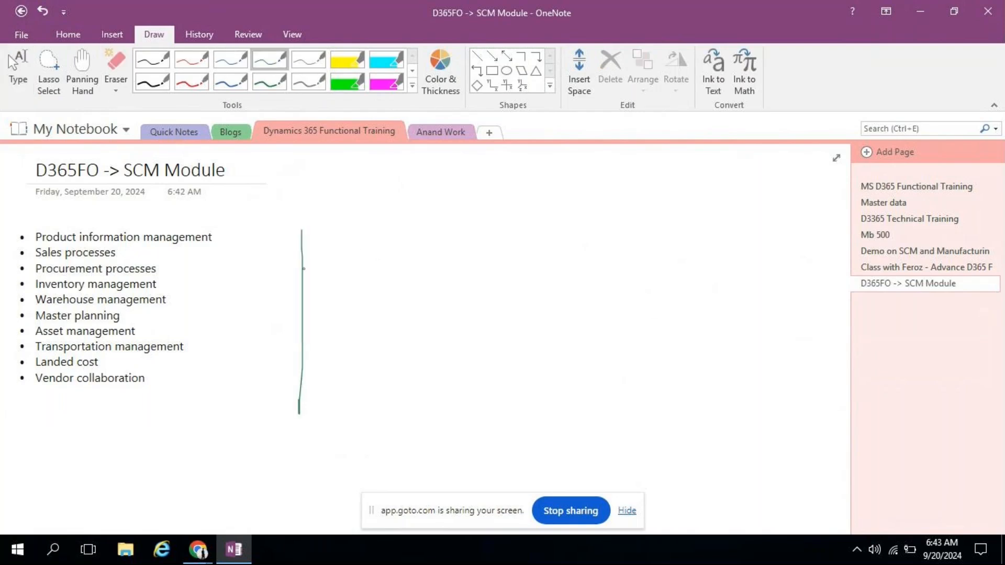
{"action": "mouse_move", "coordinate": [302, 229]}
{"action": "left_mouse_down"}
{"action": "mouse_move", "coordinate": [762, 231]}
{"action": "mouse_move", "coordinate": [809, 469]}
{"action": "mouse_move", "coordinate": [283, 449]}
{"action": "left_mouse_up"}
{"action": "left_click_drag", "start_coordinate": [298, 407], "coordinate": [298, 457]}
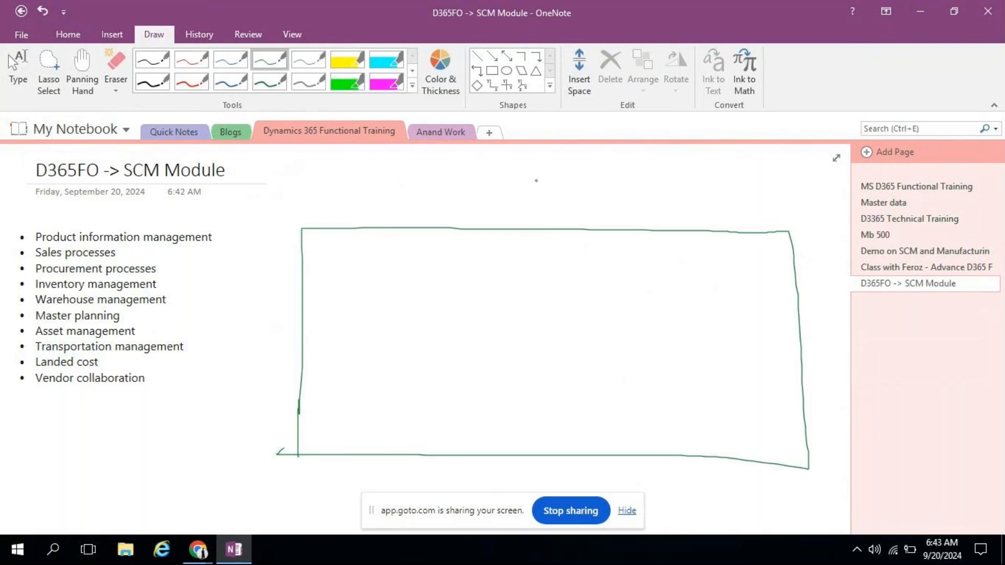
Step: Add a small wheeled box above the rectangle, a mark on its top edge, and letters inside
{"action": "mouse_move", "coordinate": [324, 172]}
{"action": "left_mouse_down"}
{"action": "mouse_move", "coordinate": [324, 192]}
{"action": "mouse_move", "coordinate": [397, 191]}
{"action": "mouse_move", "coordinate": [290, 193]}
{"action": "mouse_move", "coordinate": [339, 205]}
{"action": "mouse_move", "coordinate": [317, 190]}
{"action": "left_mouse_up"}
{"action": "mouse_move", "coordinate": [376, 196]}
{"action": "left_mouse_down"}
{"action": "mouse_move", "coordinate": [365, 206]}
{"action": "mouse_move", "coordinate": [443, 189]}
{"action": "mouse_move", "coordinate": [440, 242]}
{"action": "left_mouse_up"}
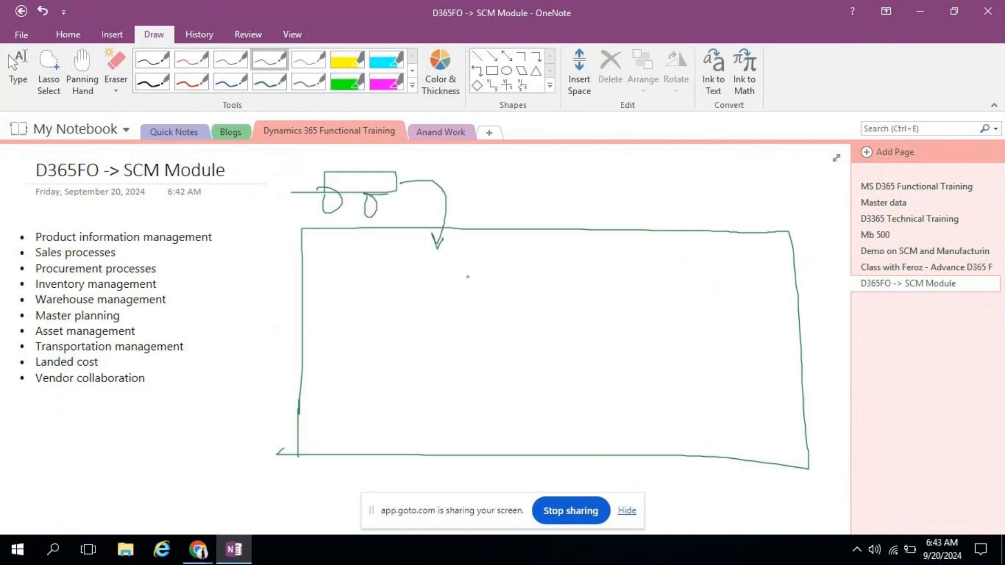
{"action": "mouse_move", "coordinate": [502, 201]}
{"action": "left_mouse_down"}
{"action": "mouse_move", "coordinate": [515, 233]}
{"action": "mouse_move", "coordinate": [530, 189]}
{"action": "mouse_move", "coordinate": [506, 236]}
{"action": "mouse_move", "coordinate": [527, 207]}
{"action": "left_mouse_up"}
{"action": "mouse_move", "coordinate": [341, 179]}
{"action": "left_mouse_down"}
{"action": "mouse_move", "coordinate": [354, 176]}
{"action": "mouse_move", "coordinate": [347, 193]}
{"action": "mouse_move", "coordinate": [340, 187]}
{"action": "mouse_move", "coordinate": [366, 172]}
{"action": "mouse_move", "coordinate": [355, 201]}
{"action": "left_mouse_up"}
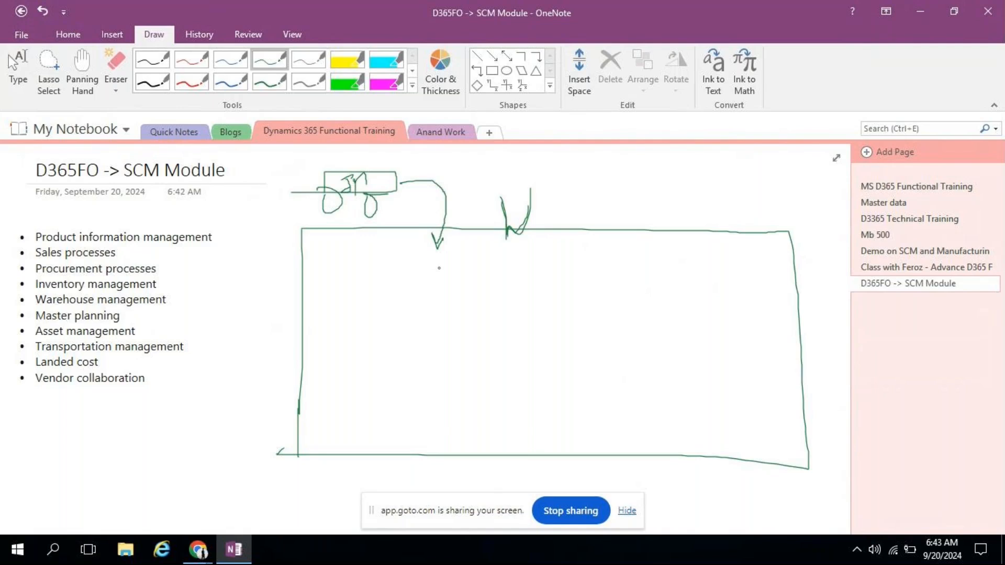
{"action": "mouse_move", "coordinate": [352, 259]}
{"action": "left_mouse_down"}
{"action": "mouse_move", "coordinate": [328, 267]}
{"action": "mouse_move", "coordinate": [357, 304]}
{"action": "left_mouse_up"}
{"action": "mouse_move", "coordinate": [377, 258]}
{"action": "left_mouse_down"}
{"action": "mouse_move", "coordinate": [378, 279]}
{"action": "mouse_move", "coordinate": [390, 255]}
{"action": "left_mouse_up"}
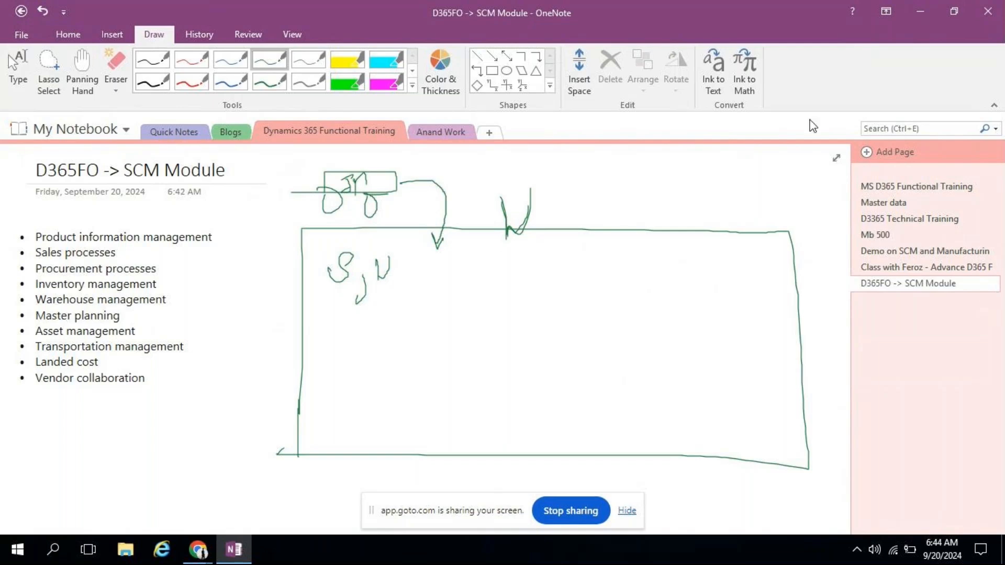
Step: Minimize OneNote and bring up the 'Dashboard -- Finance and Operations' tab in Chrome
{"action": "left_click", "coordinate": [921, 10]}
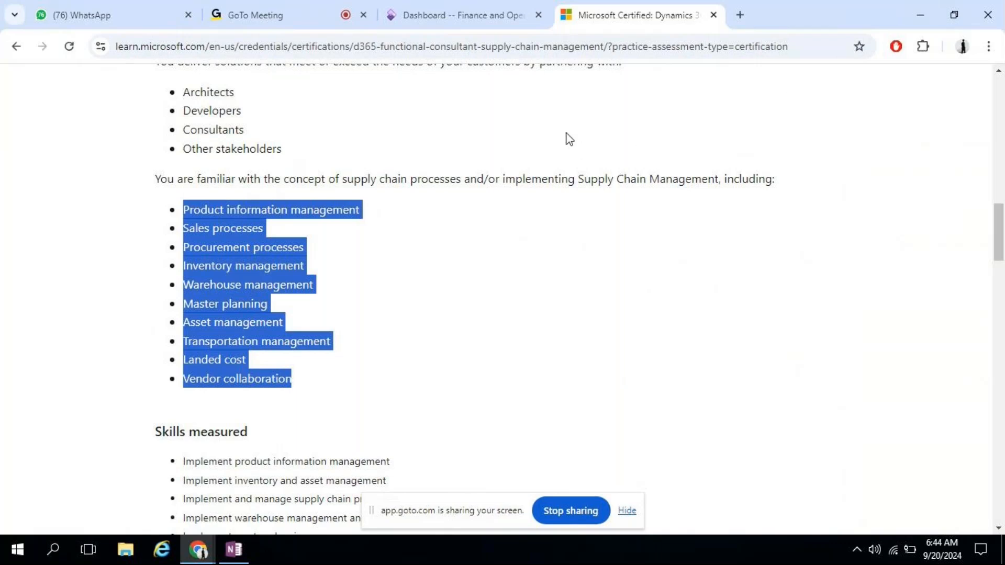
{"action": "left_click", "coordinate": [425, 7]}
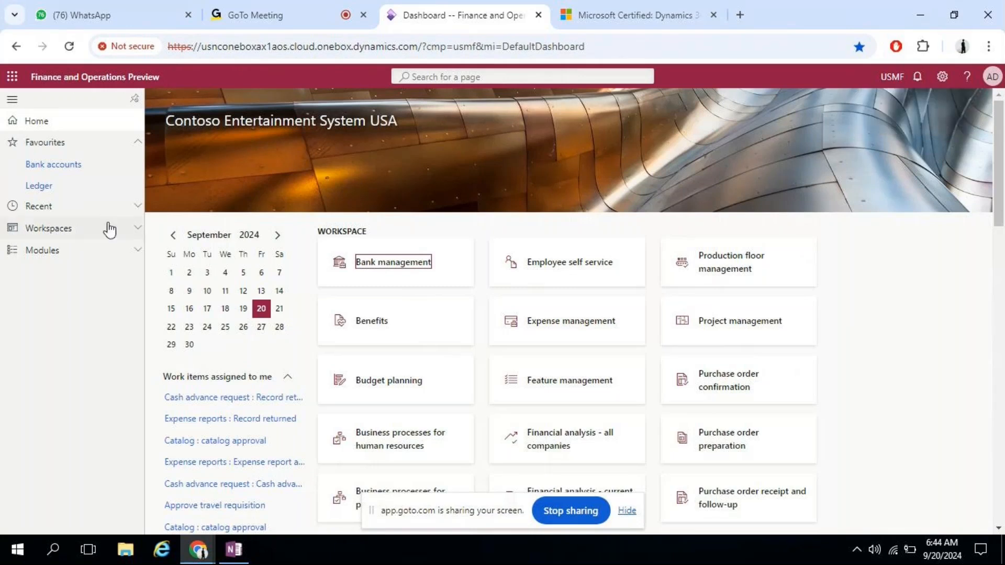
Step: Expand the module list and check which account is signed in
{"action": "left_click", "coordinate": [55, 259]}
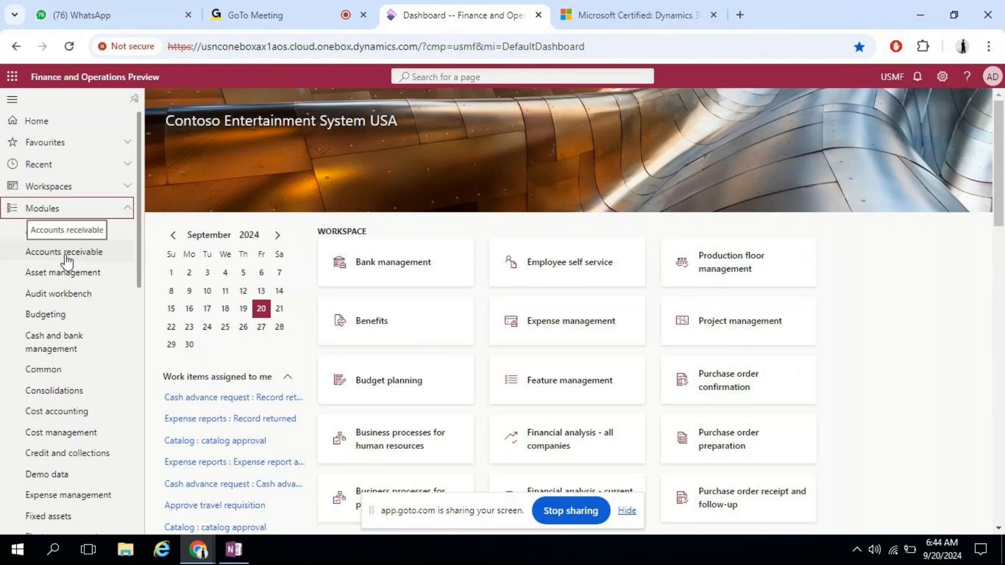
{"action": "left_click_drag", "start_coordinate": [138, 172], "coordinate": [136, 403]}
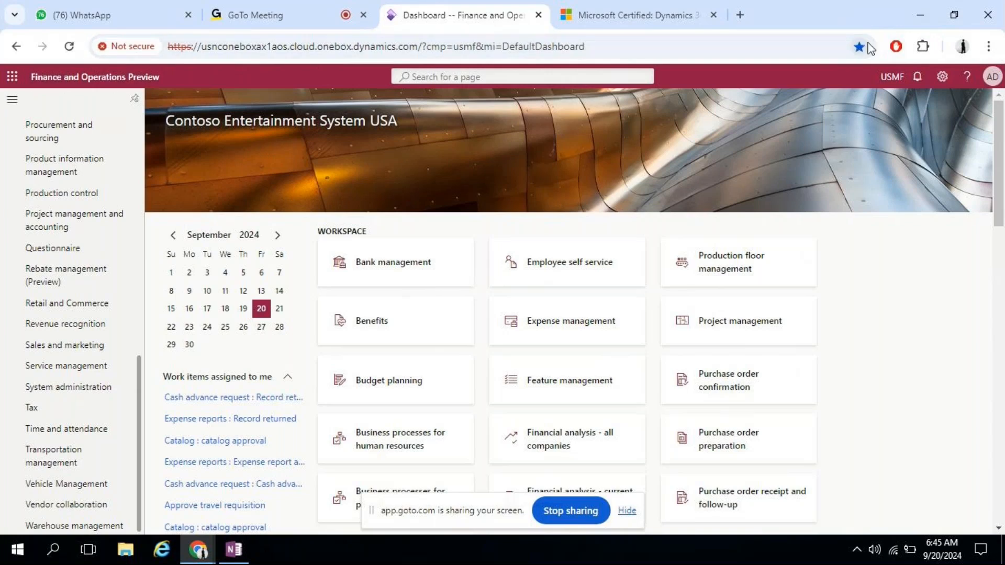
{"action": "left_click", "coordinate": [998, 78]}
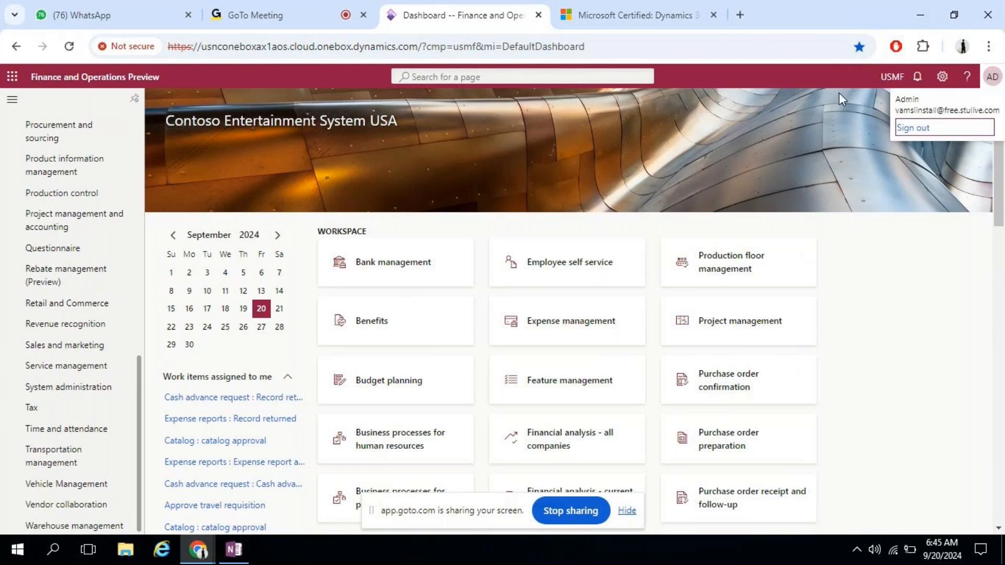
{"action": "left_click", "coordinate": [876, 72]}
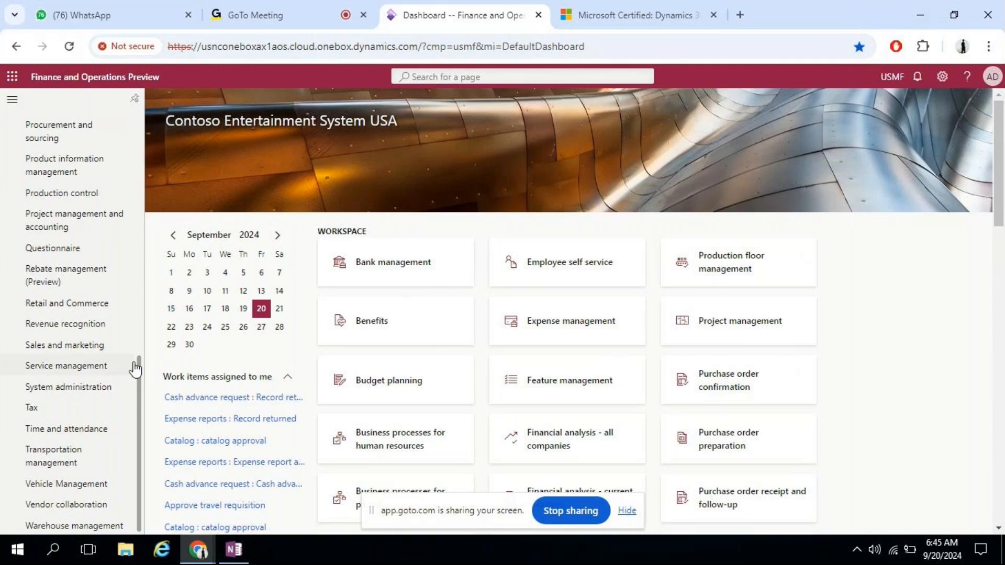
Step: Open the System administration module's Users list
{"action": "left_click_drag", "start_coordinate": [139, 365], "coordinate": [158, 111]}
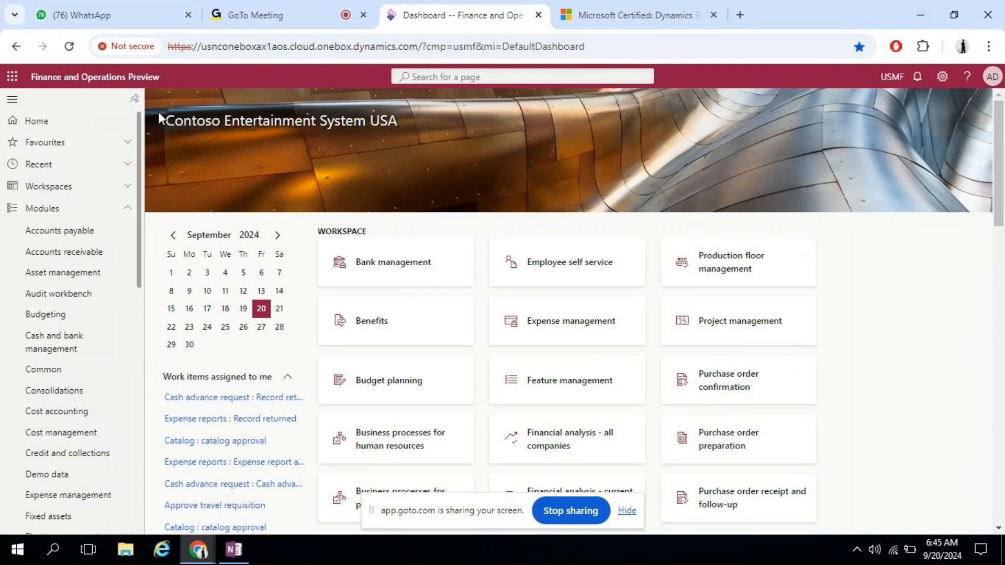
{"action": "left_click_drag", "start_coordinate": [139, 157], "coordinate": [153, 408]}
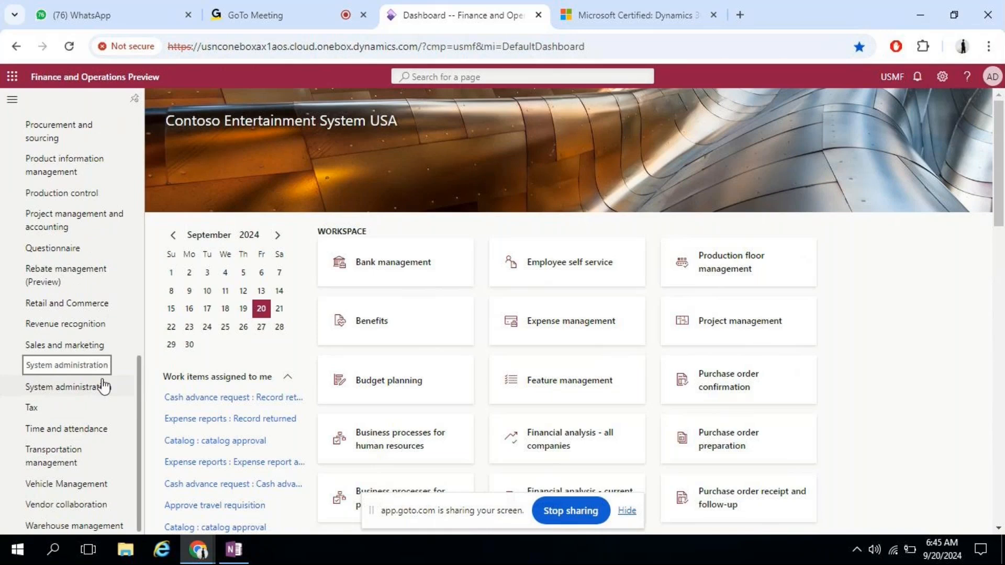
{"action": "left_click", "coordinate": [90, 396]}
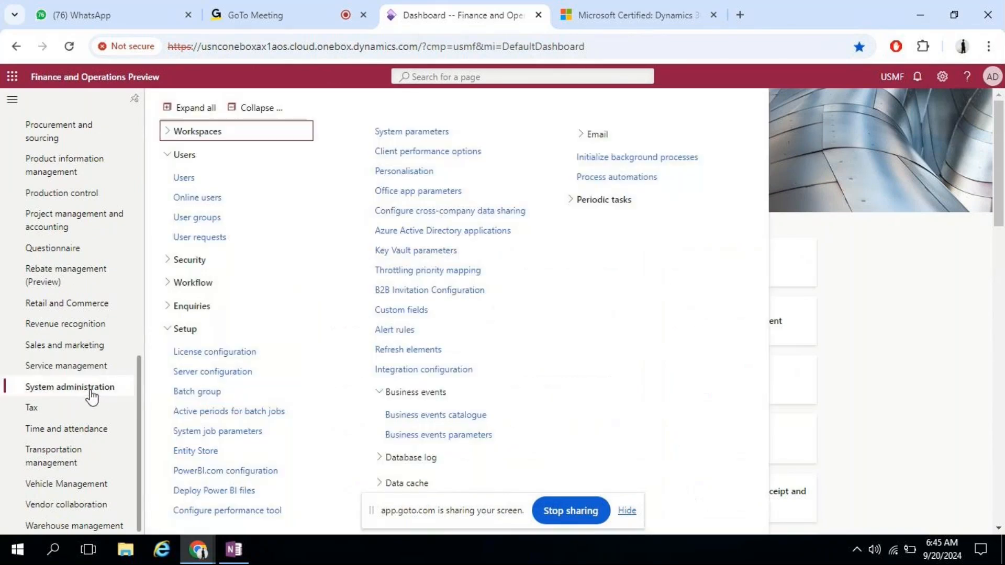
{"action": "left_click", "coordinate": [199, 180]}
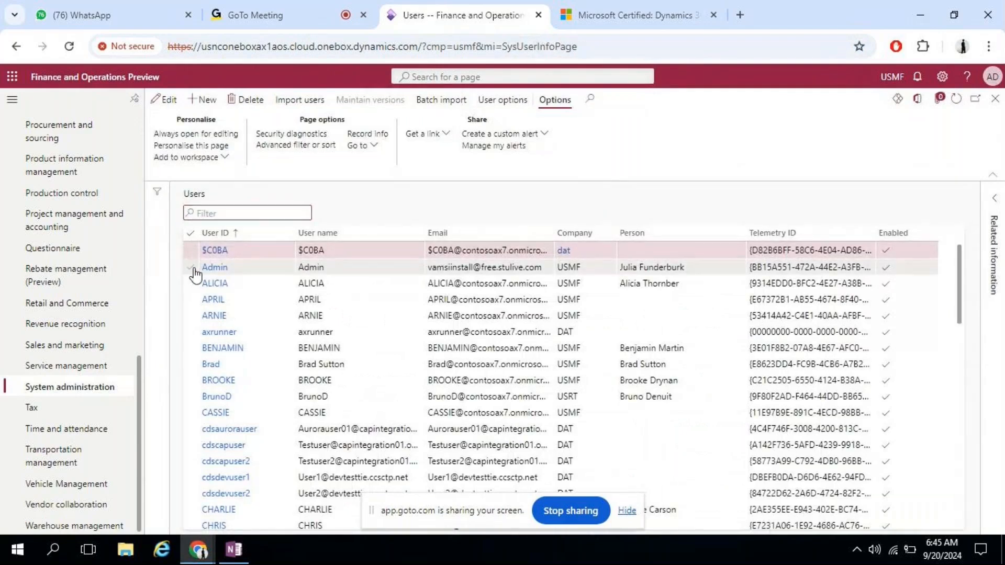
Step: Open the Admin user record and tick the Credit management manager and clerk roles
{"action": "left_click", "coordinate": [235, 268]}
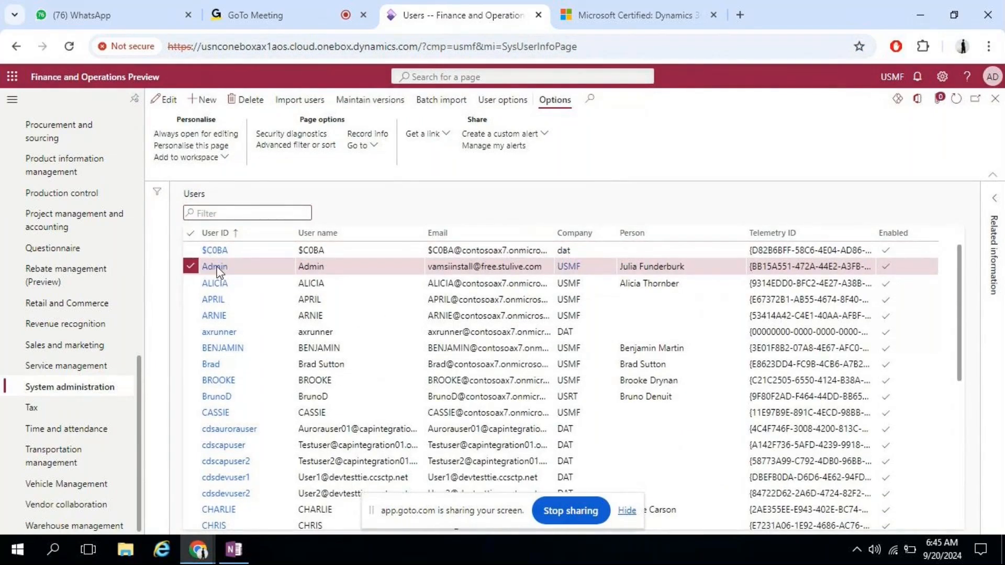
{"action": "left_click", "coordinate": [219, 271]}
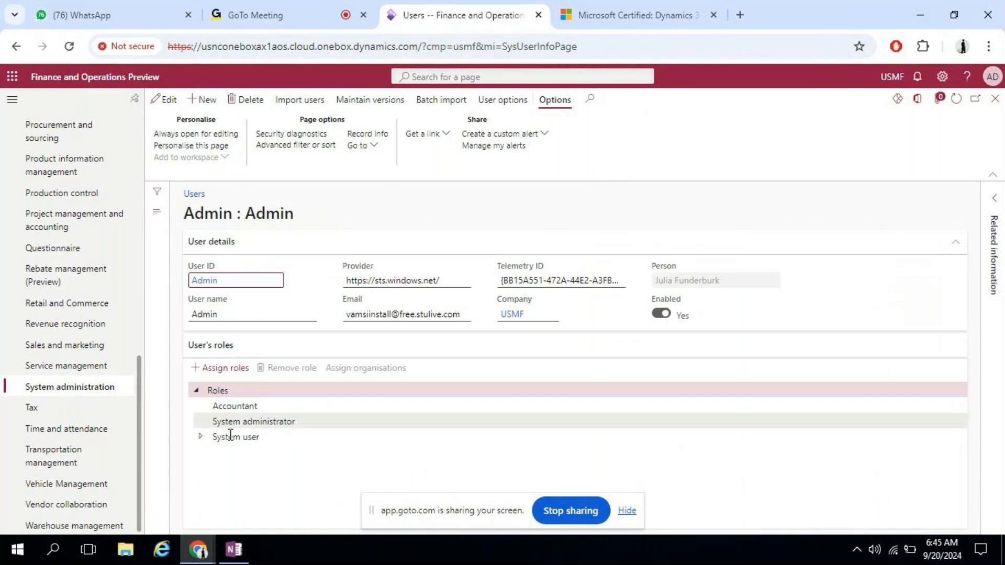
{"action": "left_click", "coordinate": [223, 369]}
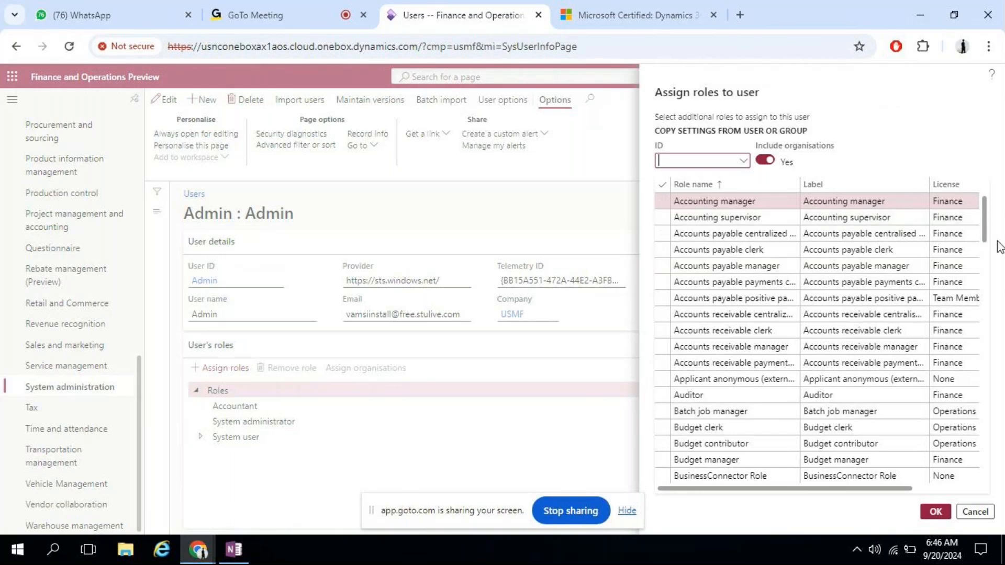
{"action": "left_click_drag", "start_coordinate": [987, 220], "coordinate": [976, 304]}
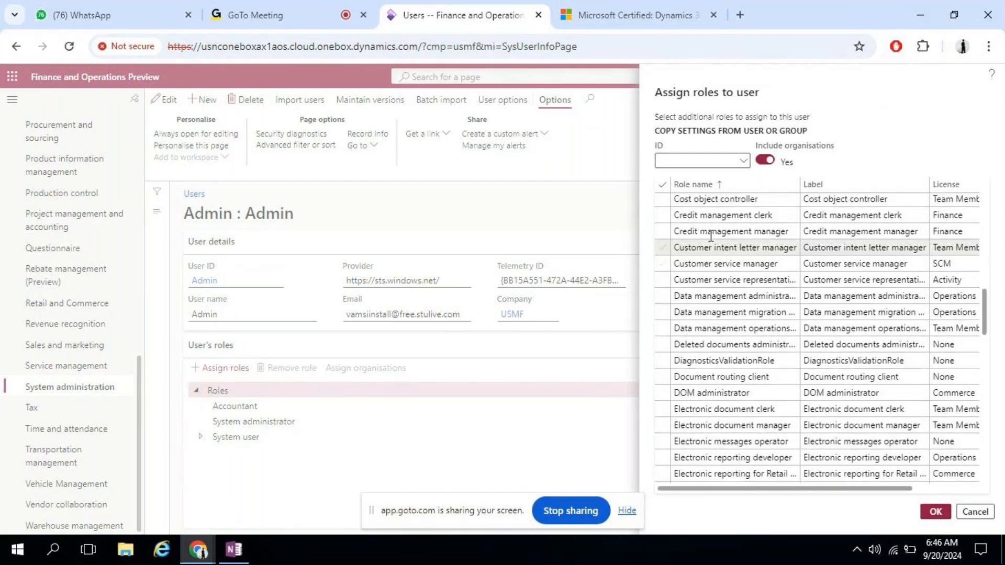
{"action": "left_click", "coordinate": [662, 231]}
{"action": "left_click", "coordinate": [662, 247]}
{"action": "left_click", "coordinate": [661, 247]}
{"action": "left_click", "coordinate": [662, 215]}
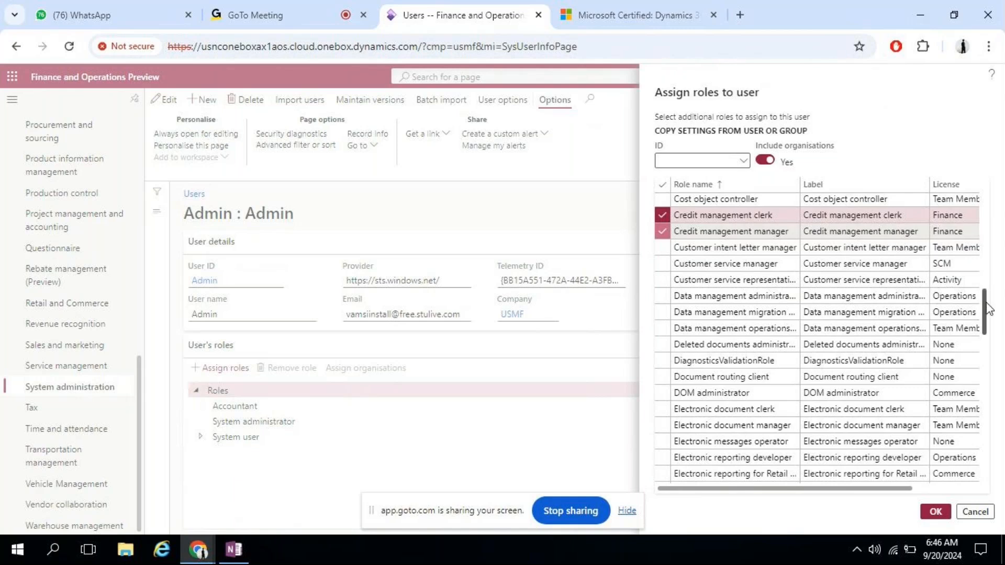
Step: Tick Warehouse manager, cancel the role assignment unsaved, and start a new user record
{"action": "left_click_drag", "start_coordinate": [984, 303], "coordinate": [988, 479]}
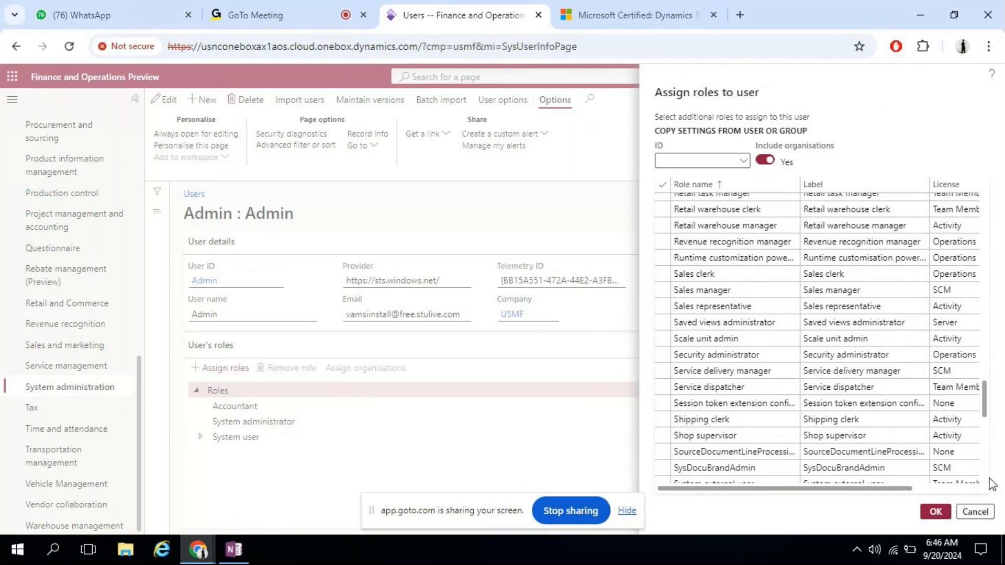
{"action": "left_click_drag", "start_coordinate": [983, 407], "coordinate": [986, 473]}
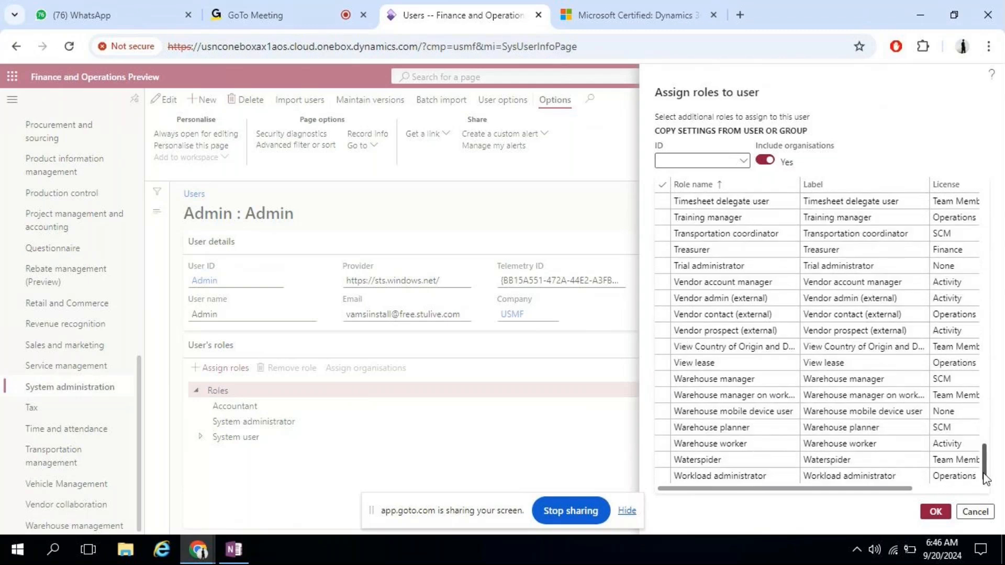
{"action": "left_click", "coordinate": [709, 428]}
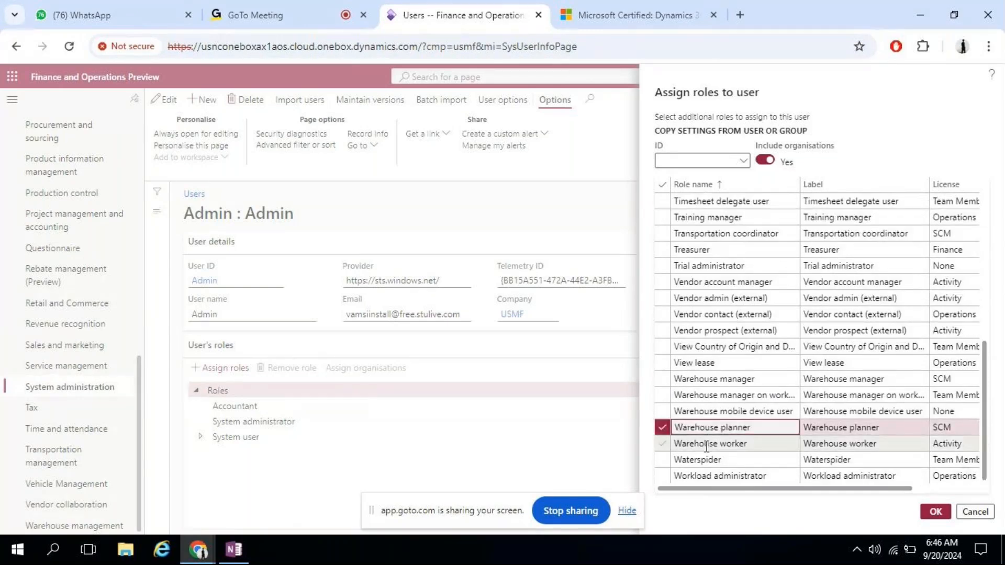
{"action": "left_click", "coordinate": [707, 442]}
{"action": "left_click", "coordinate": [708, 379]}
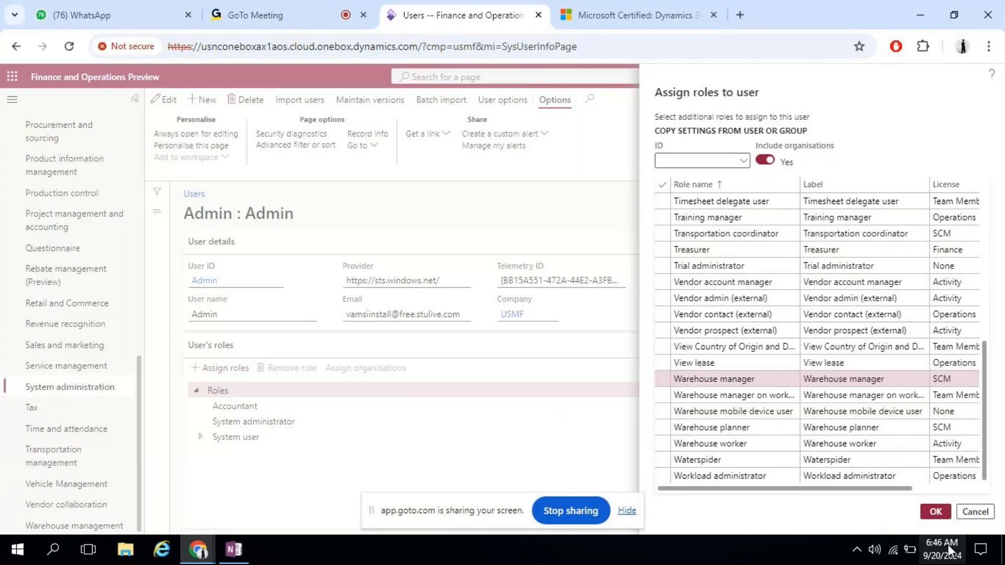
{"action": "left_click", "coordinate": [974, 511]}
{"action": "left_click", "coordinate": [294, 423]}
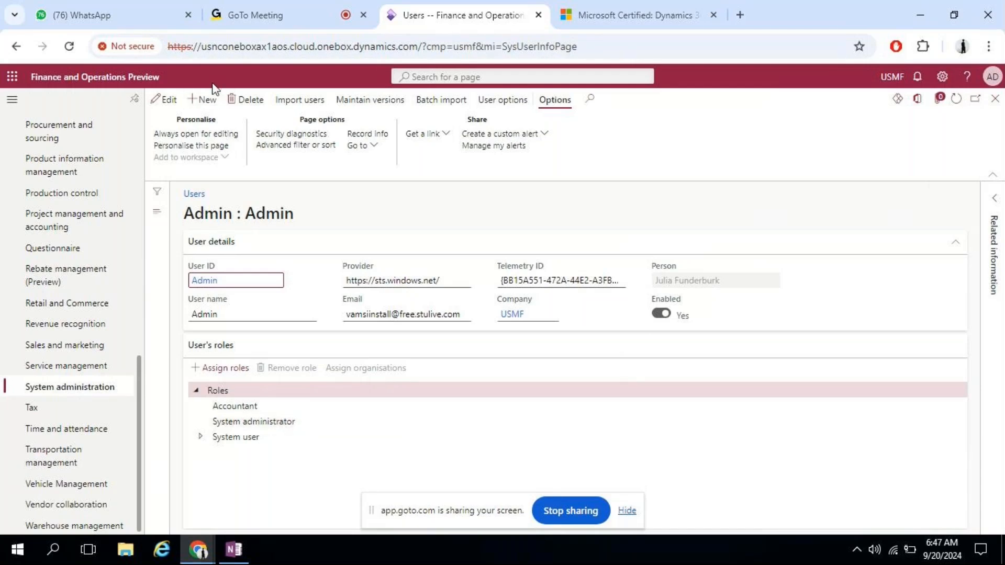
{"action": "left_click", "coordinate": [209, 111]}
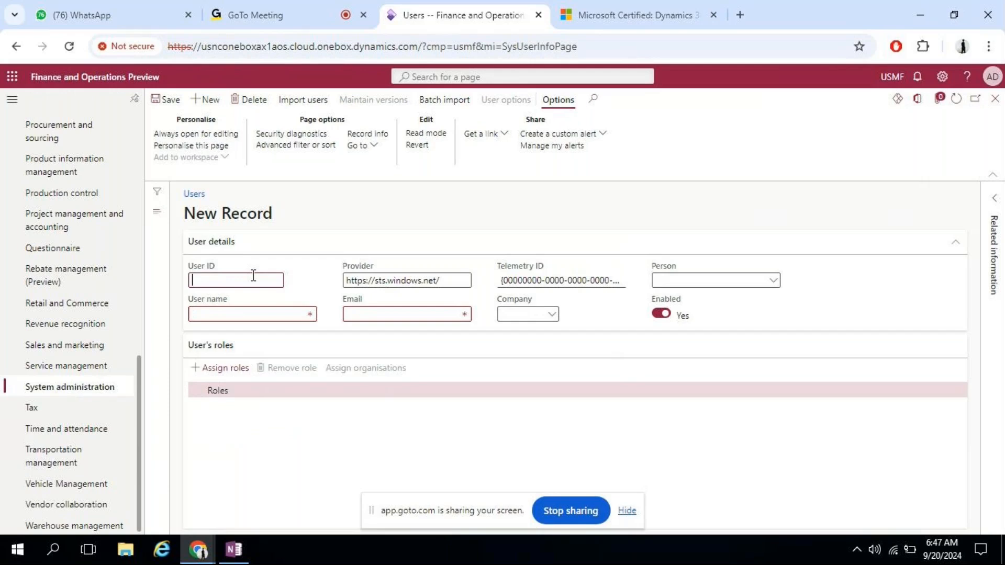
Step: Enter the new user's ID, user name, e-mail address and company USMF
{"action": "type", "text": "Kartik"}
{"action": "key", "text": "Tab"}
{"action": "type", "text": "Kartik"}
{"action": "key", "text": "Tab"}
{"action": "key", "text": "Tab"}
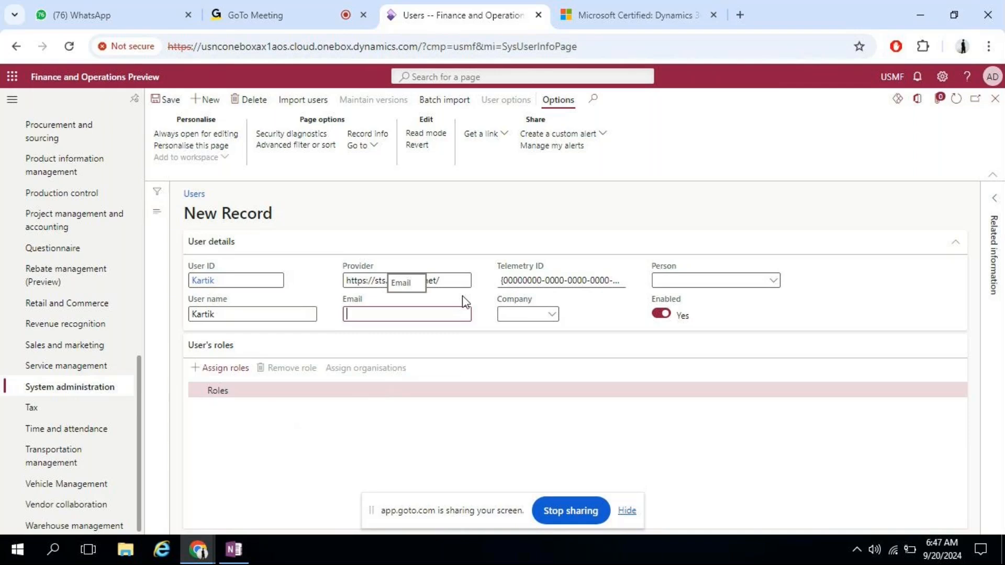
{"action": "key", "text": "Tab"}
{"action": "key", "text": "Tab"}
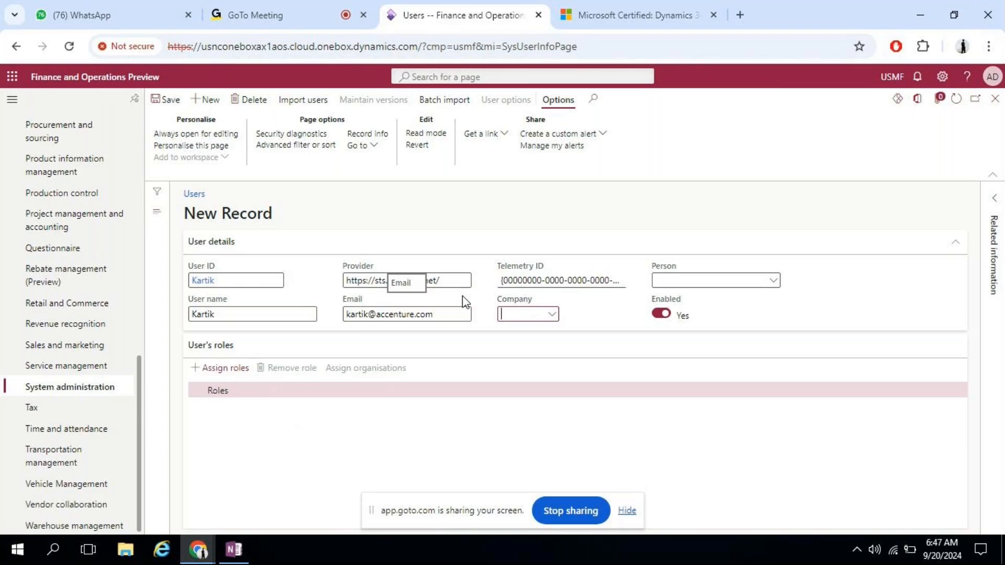
{"action": "type", "text": "USMF"}
{"action": "key", "text": "Tab"}
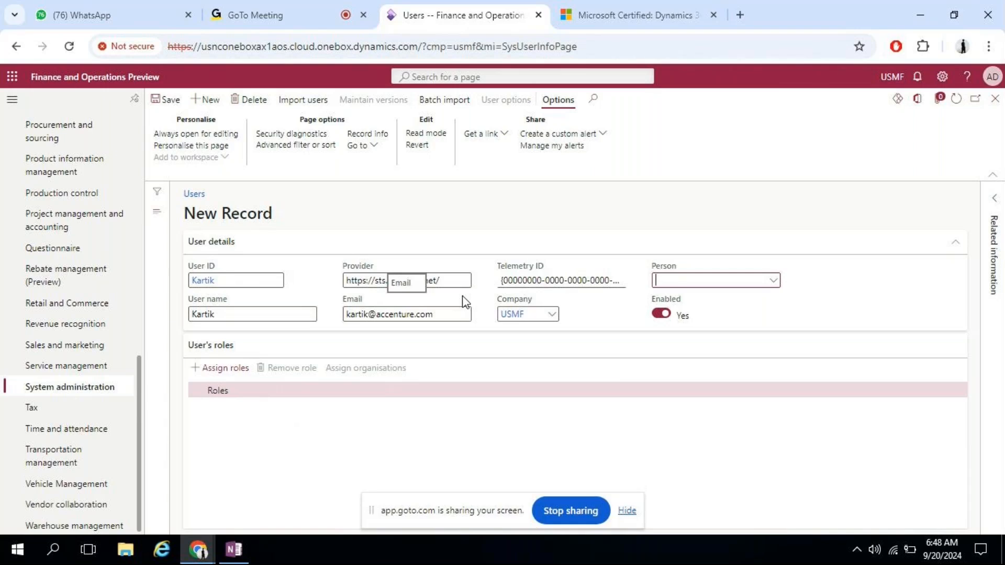
Step: Link the user to the matching person chosen from the Person lookup
{"action": "type", "text": "kartik"}
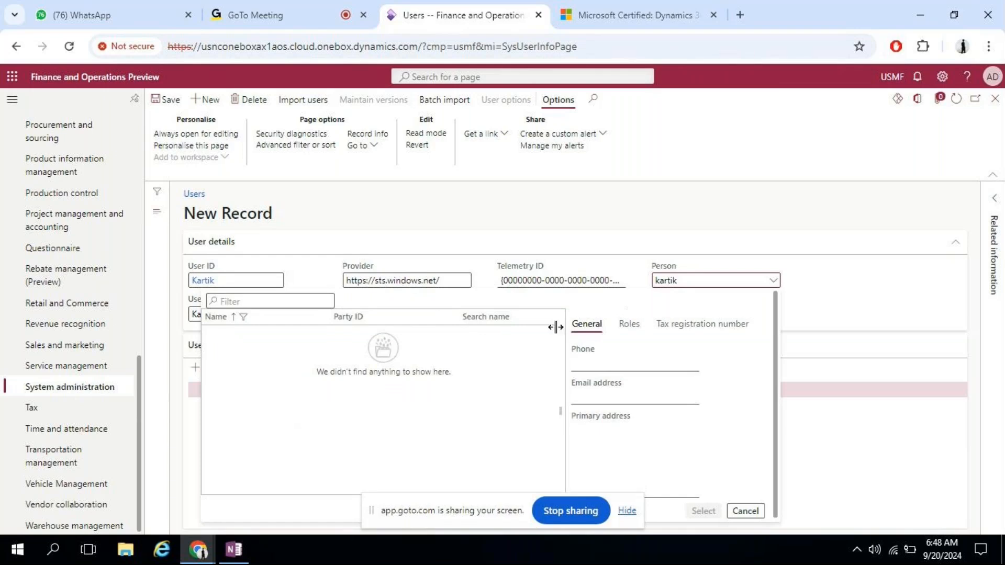
{"action": "key", "text": "BackSpace"}
{"action": "key", "text": "BackSpace"}
{"action": "key", "text": "BackSpace"}
{"action": "key", "text": "BackSpace"}
{"action": "key", "text": "BackSpace"}
{"action": "key", "text": "BackSpace"}
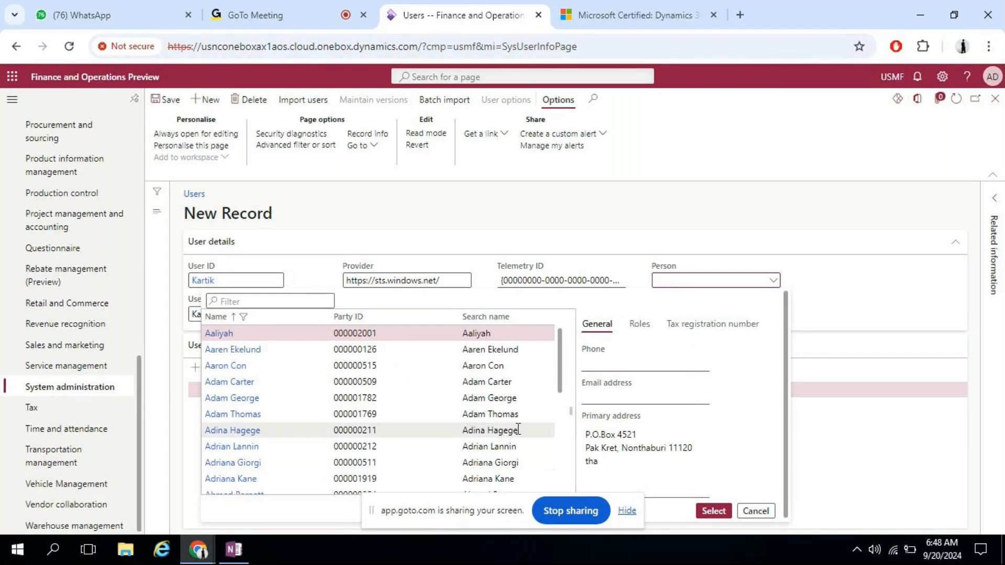
{"action": "left_click", "coordinate": [450, 431]}
{"action": "left_click", "coordinate": [714, 508]}
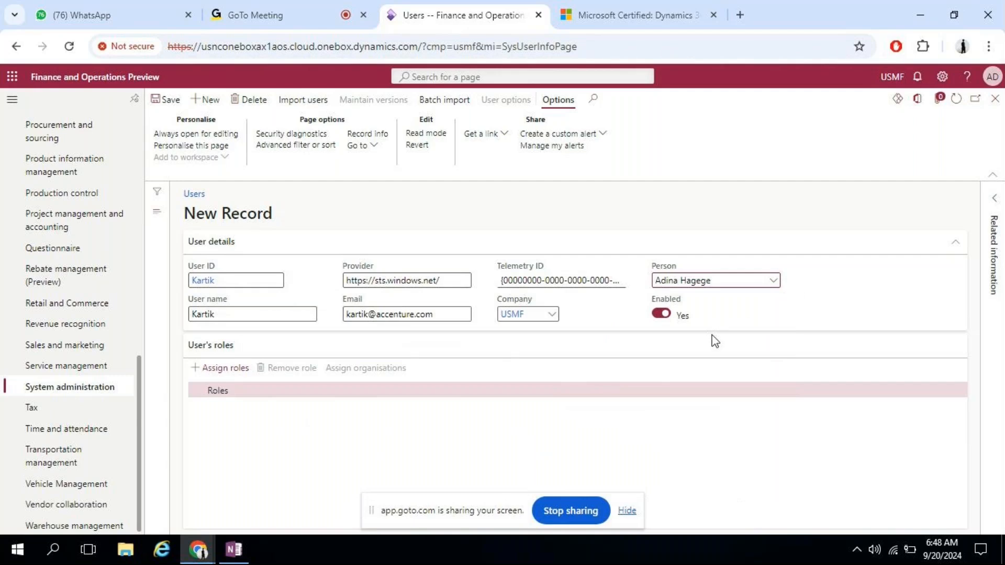
{"action": "left_click", "coordinate": [221, 368]}
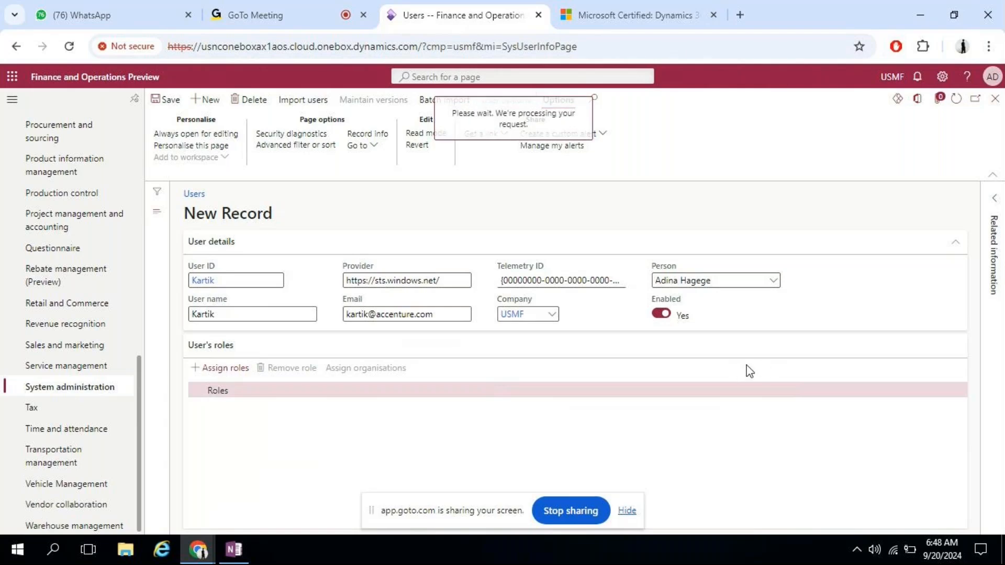
Step: Assign the Accounts payable manager and Accounts payable payments clerk roles to the user
{"action": "scroll", "coordinate": [986, 222], "scroll_direction": "down", "scroll_amount": 1}
{"action": "scroll", "coordinate": [986, 223], "scroll_direction": "down", "scroll_amount": 3}
{"action": "scroll", "coordinate": [974, 212], "scroll_direction": "up", "scroll_amount": 3}
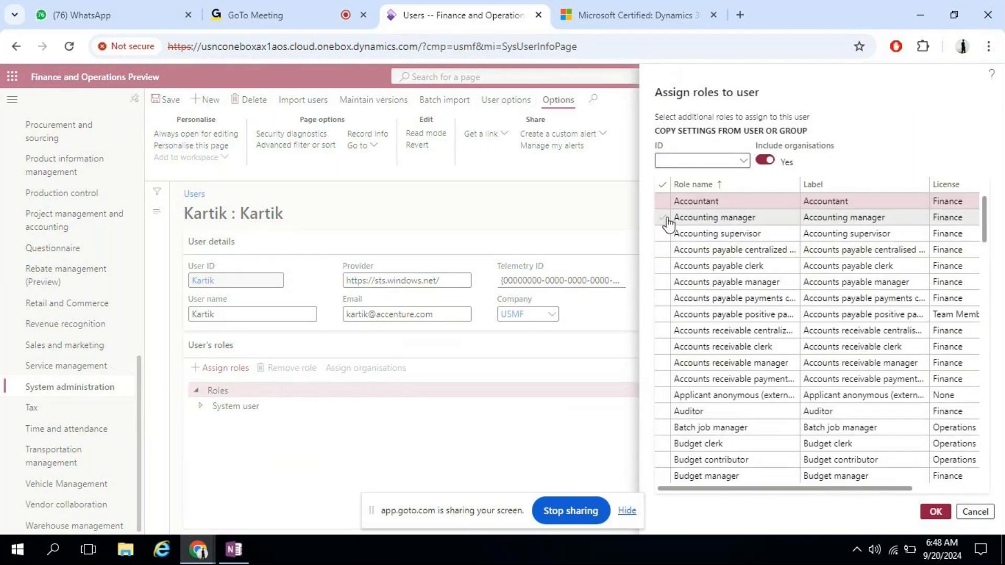
{"action": "left_click", "coordinate": [662, 284]}
{"action": "left_click", "coordinate": [661, 298]}
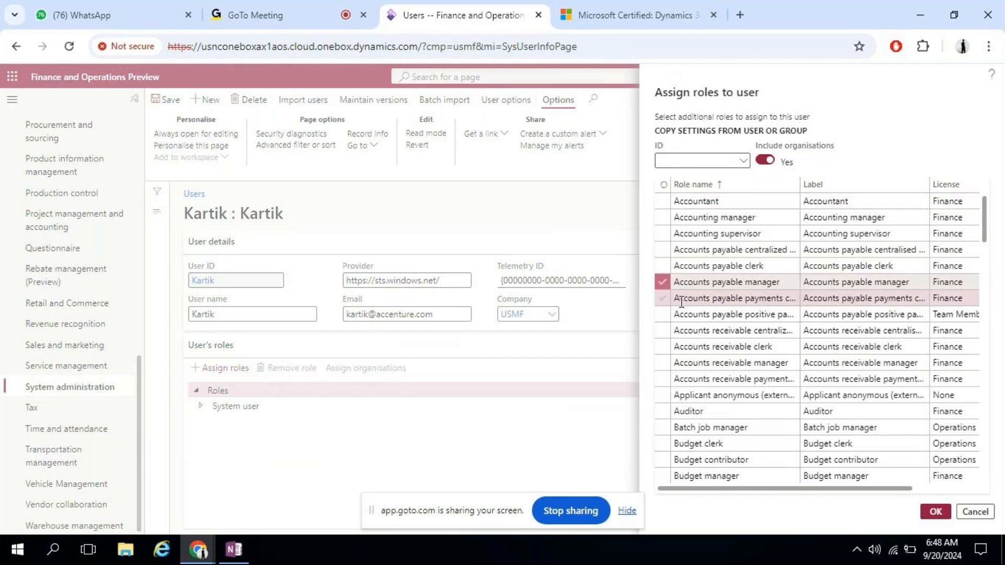
{"action": "left_click", "coordinate": [935, 511]}
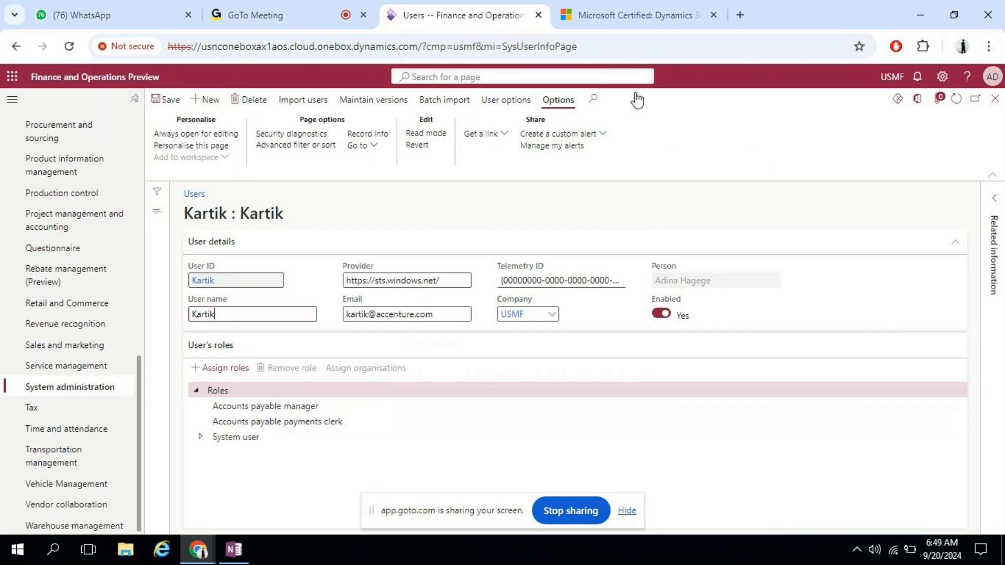
Step: Select the page address, then show System administration with all groups collapsed
{"action": "left_click", "coordinate": [607, 44]}
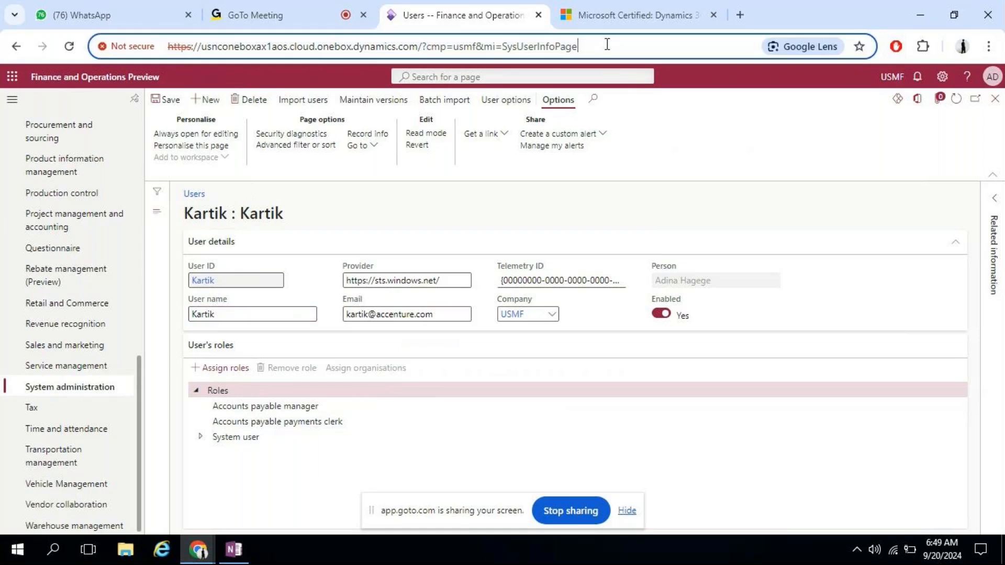
{"action": "key", "text": "ctrl+a"}
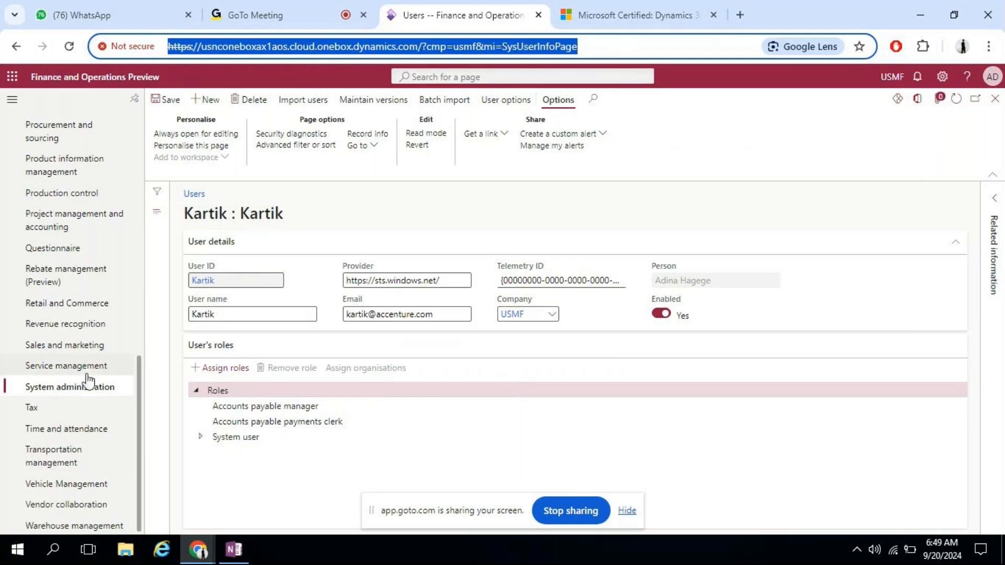
{"action": "left_click", "coordinate": [86, 393]}
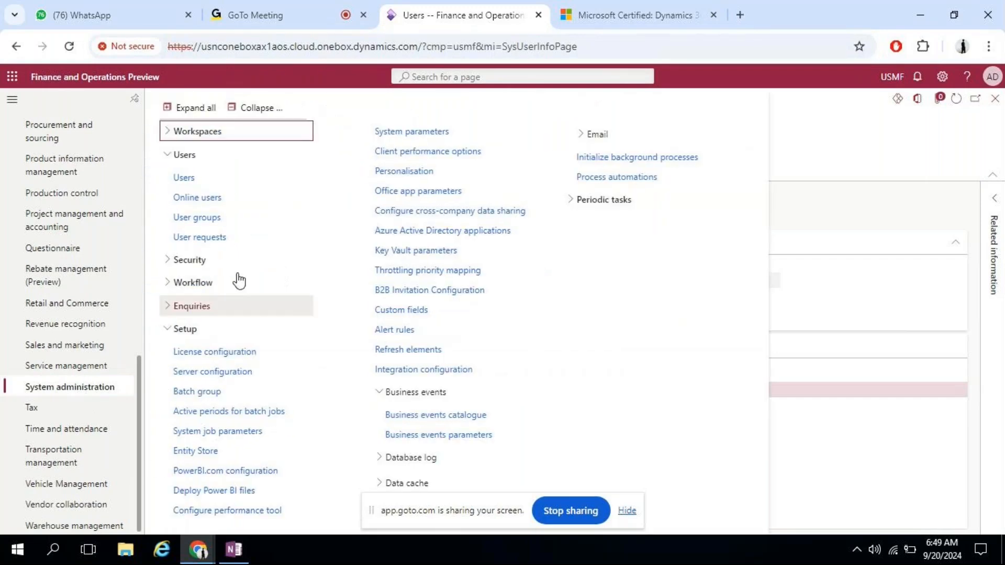
{"action": "left_click", "coordinate": [258, 109]}
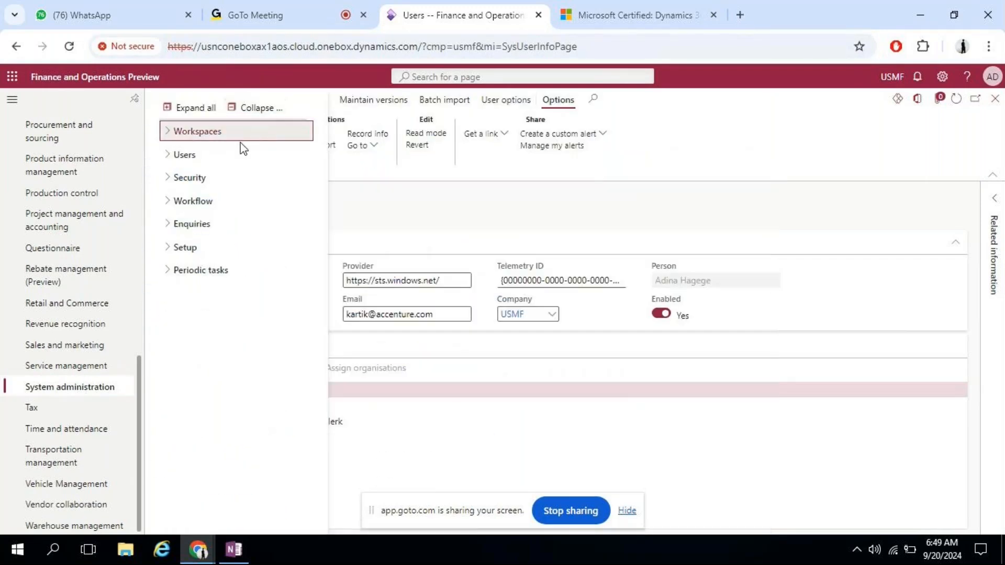
Step: Toggle the Users group, expand Security, then close the pages to view the user's roles
{"action": "left_click", "coordinate": [214, 159]}
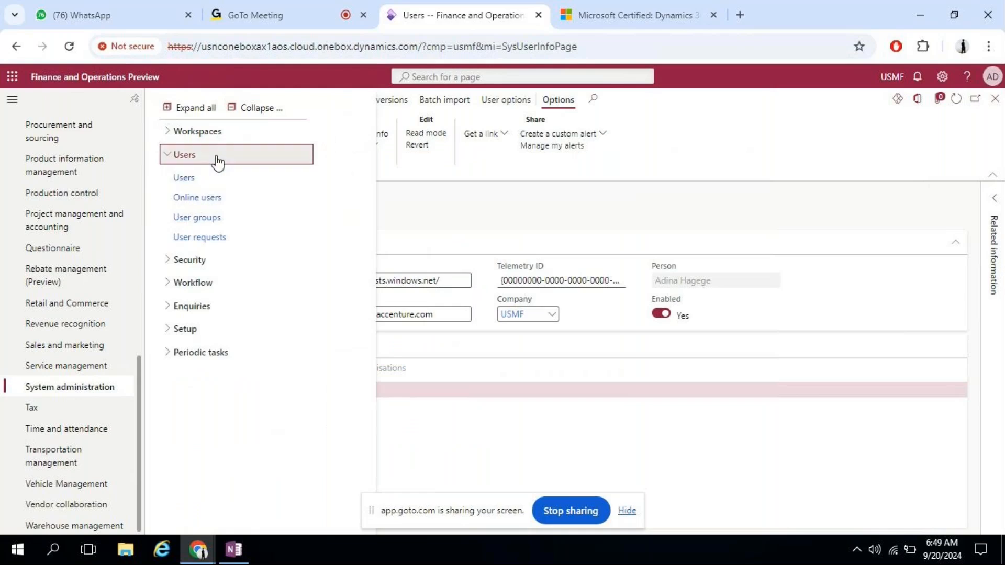
{"action": "left_click", "coordinate": [219, 163]}
{"action": "left_click", "coordinate": [219, 180]}
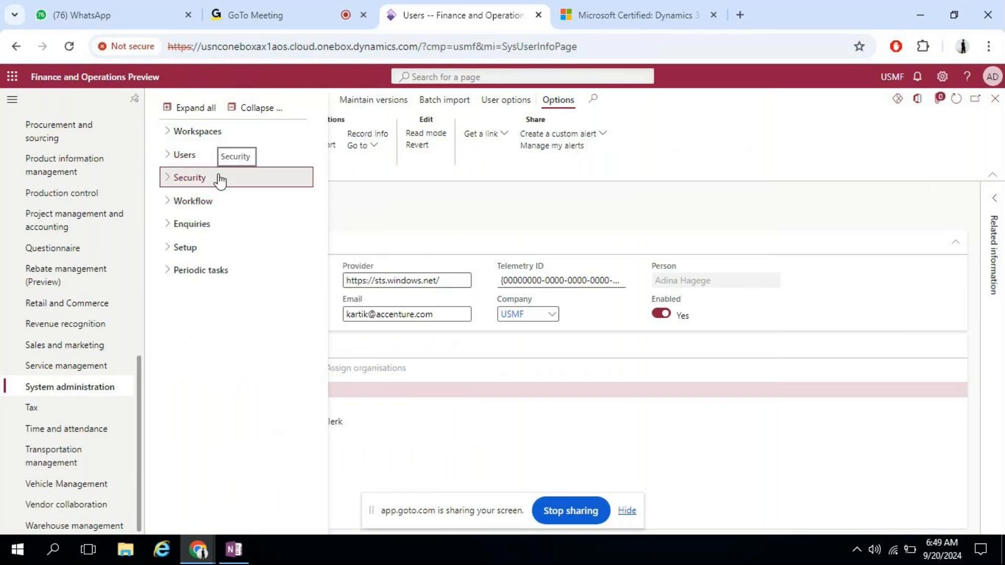
{"action": "left_click", "coordinate": [554, 423]}
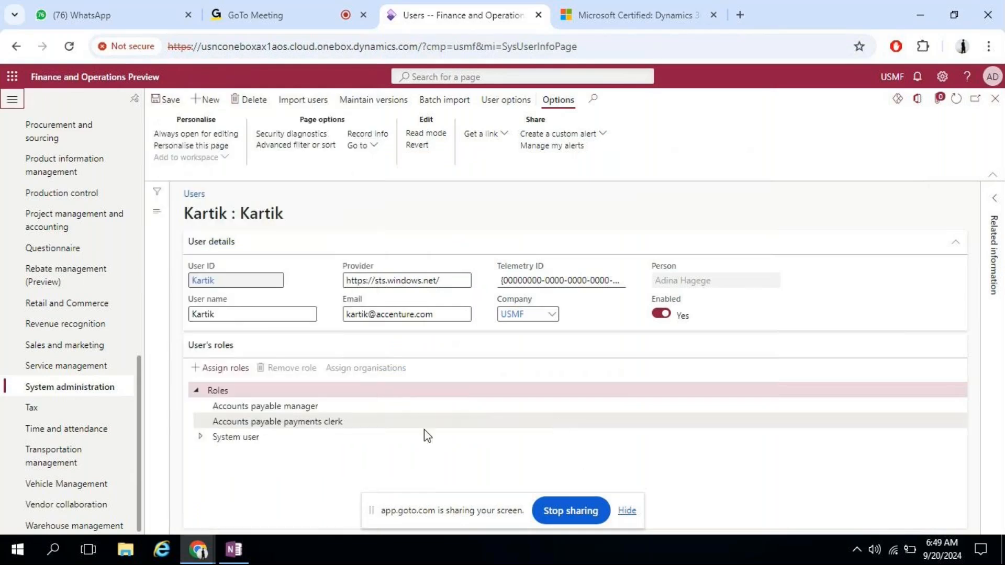
Step: Reopen System administration, check Segregation of duties, collapse Security and expand Workflow
{"action": "left_click", "coordinate": [67, 387]}
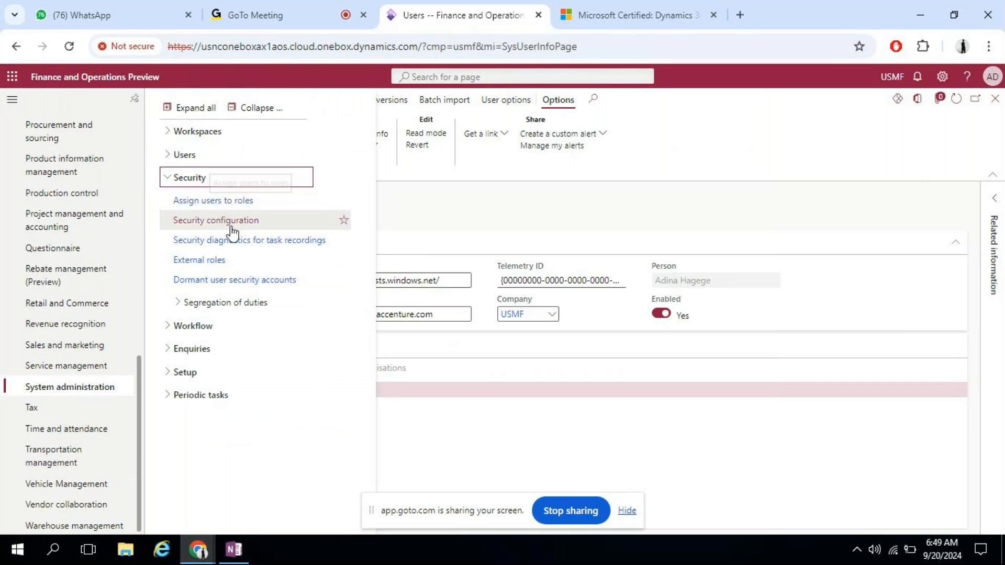
{"action": "left_click", "coordinate": [225, 304]}
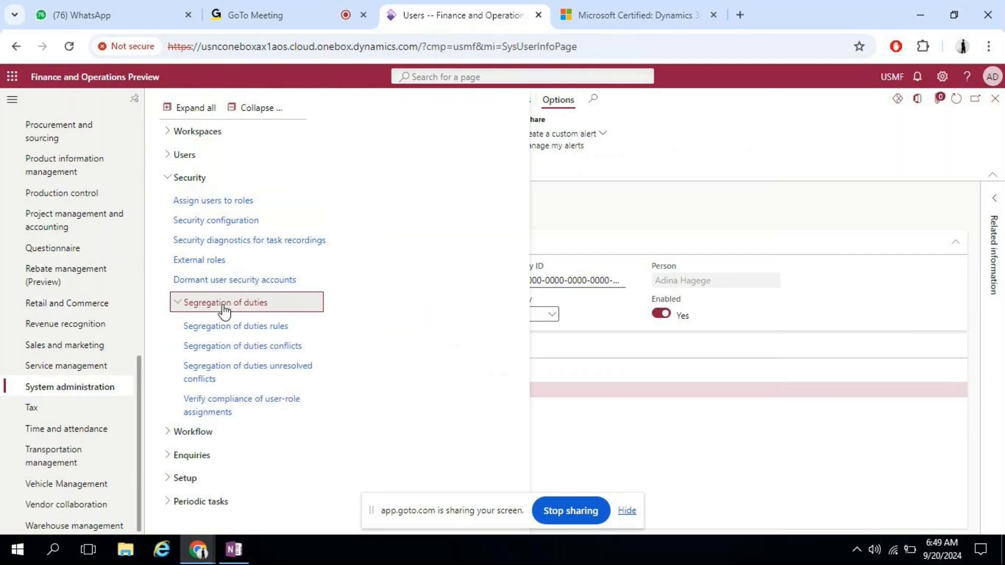
{"action": "left_click", "coordinate": [224, 309]}
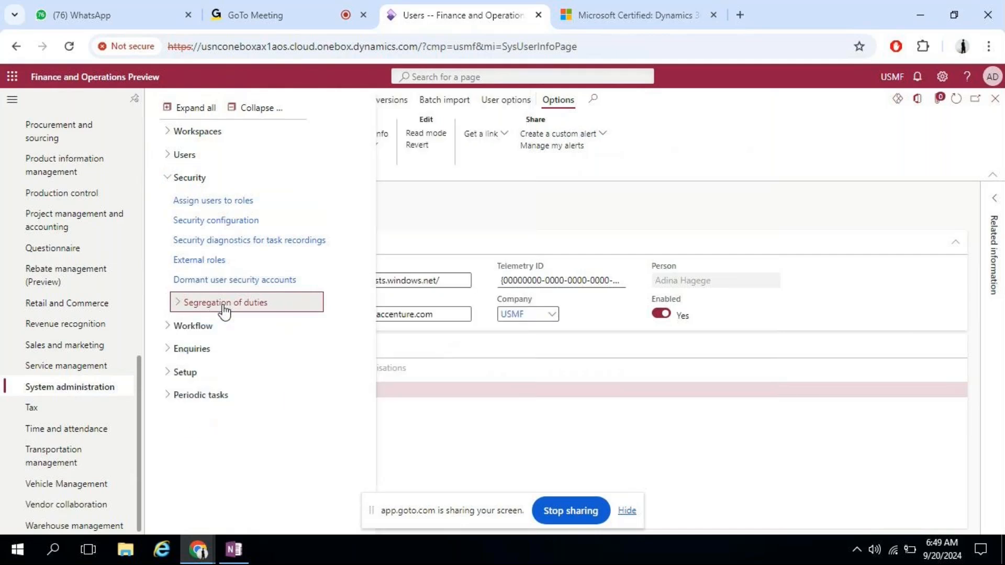
{"action": "left_click", "coordinate": [178, 176]}
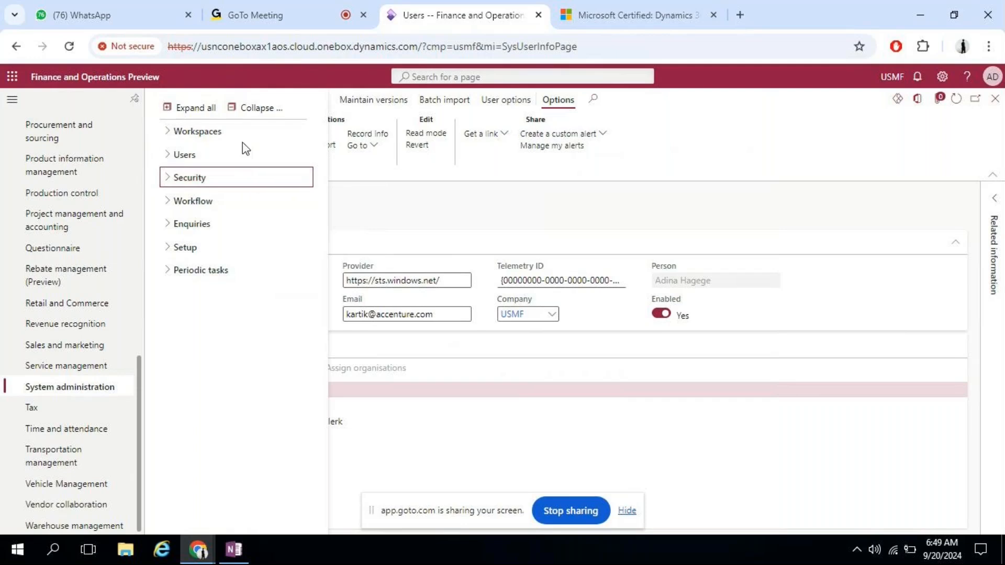
{"action": "left_click", "coordinate": [178, 202]}
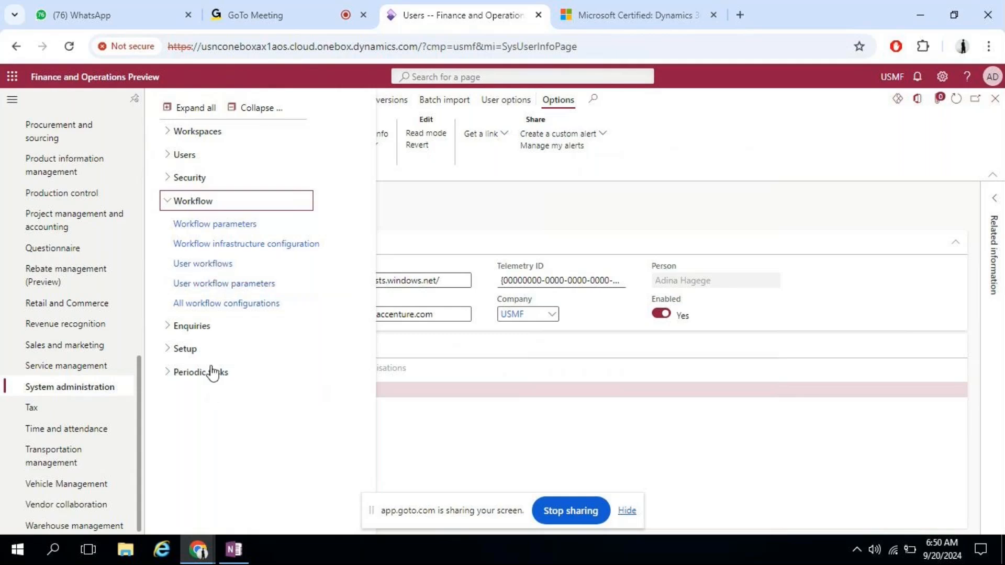
Step: Collapse Workflow and expand the Enquiries, Data cache and Users page groups
{"action": "left_click", "coordinate": [179, 206]}
{"action": "left_click", "coordinate": [177, 219]}
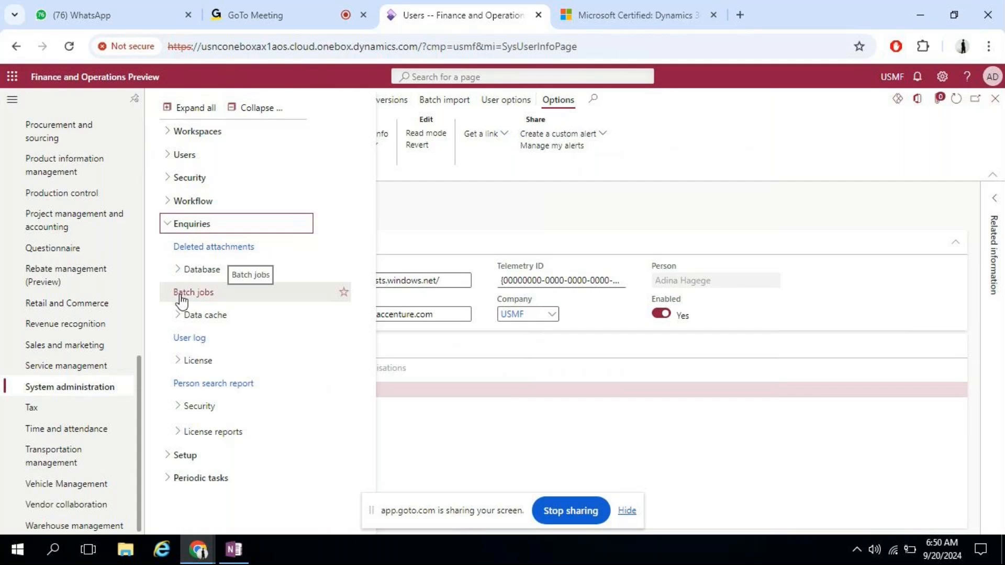
{"action": "left_click", "coordinate": [181, 316]}
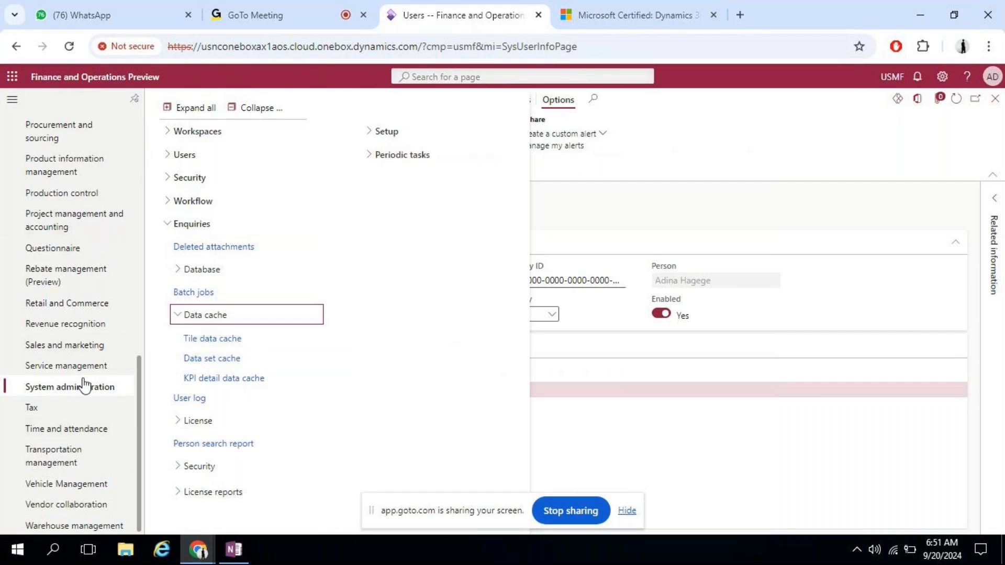
{"action": "left_click", "coordinate": [174, 157]}
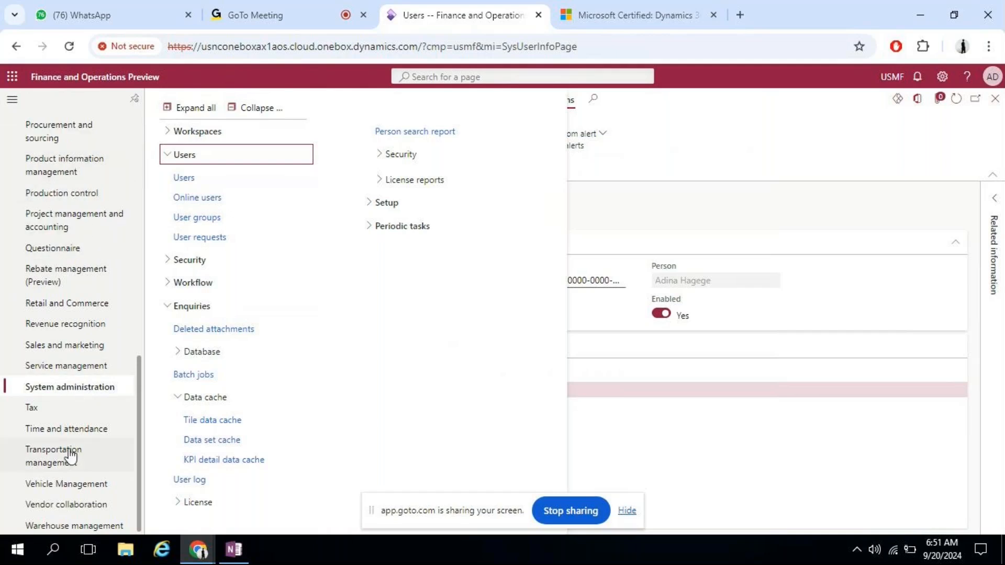
Step: Scroll the module list, open Organisation administration, then go to the home dashboard
{"action": "left_click_drag", "start_coordinate": [138, 370], "coordinate": [140, 354]}
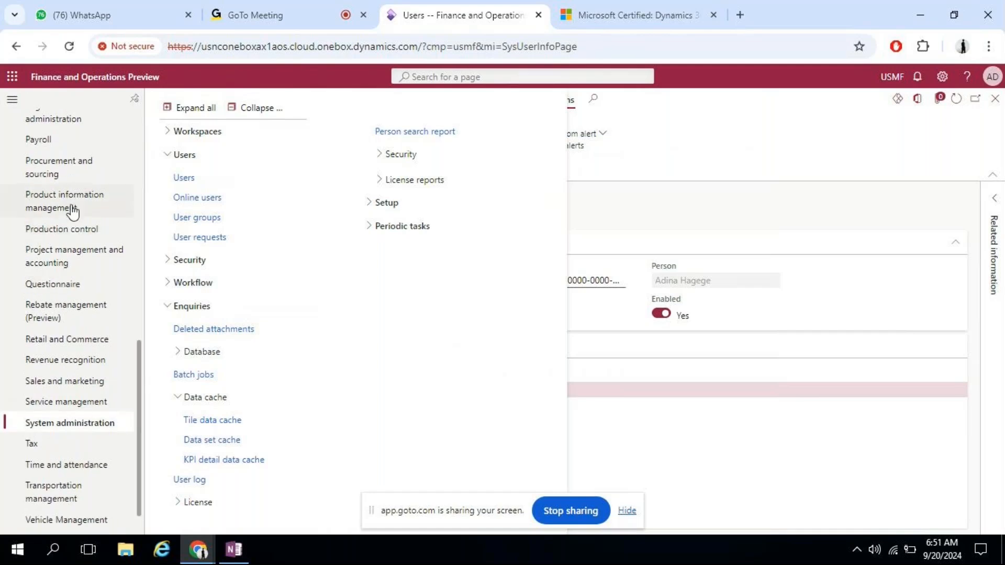
{"action": "left_click_drag", "start_coordinate": [140, 367], "coordinate": [140, 312]}
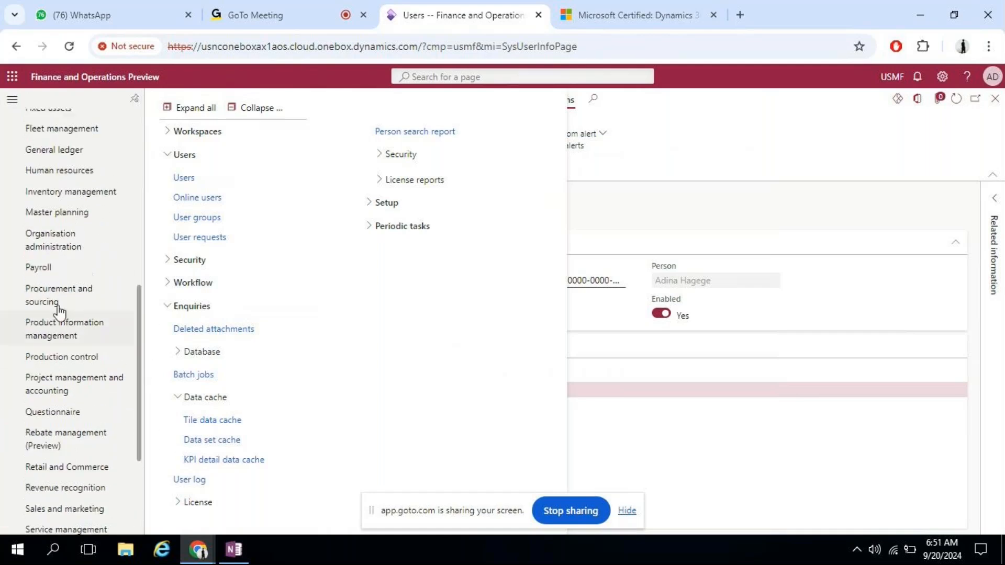
{"action": "left_click", "coordinate": [61, 244]}
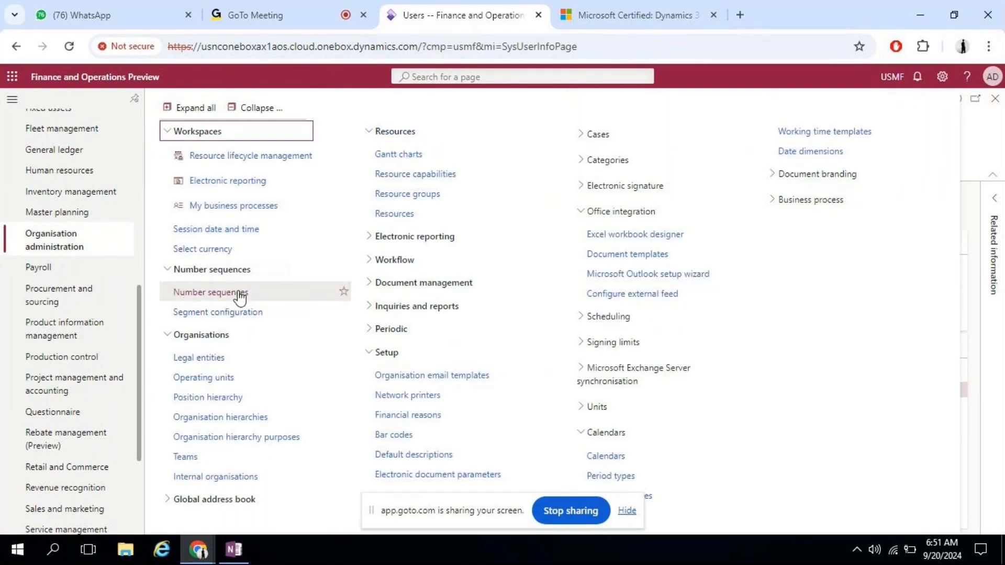
{"action": "left_click", "coordinate": [222, 360]}
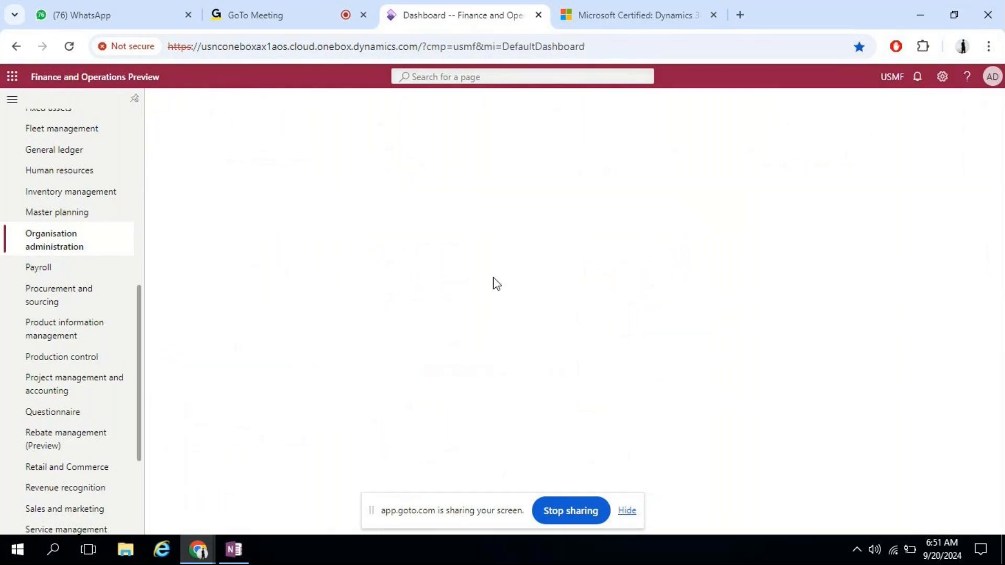
Step: Back in OneNote, draw a curved arrow above the box and handwrite a company name there
{"action": "left_click", "coordinate": [234, 559]}
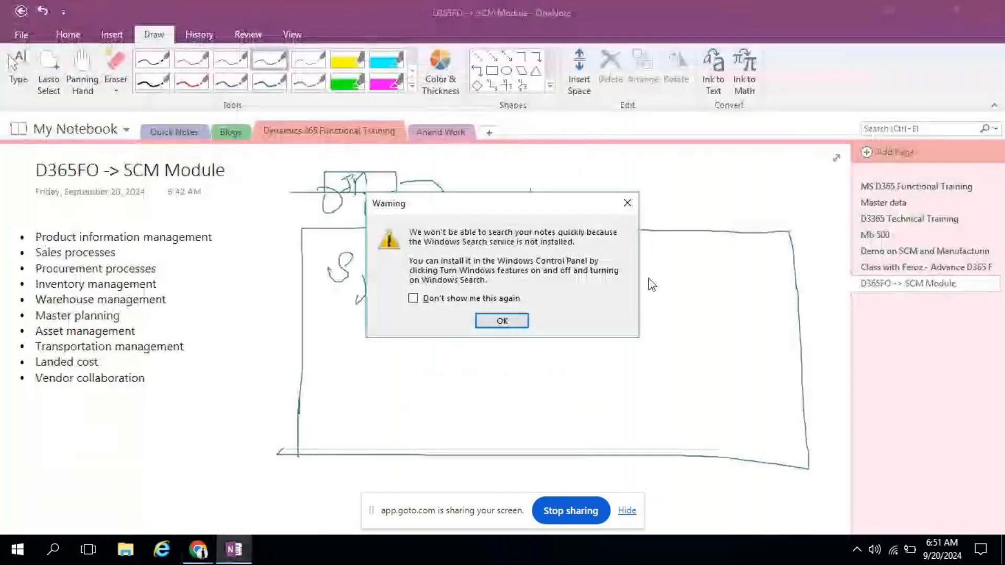
{"action": "left_click", "coordinate": [501, 321]}
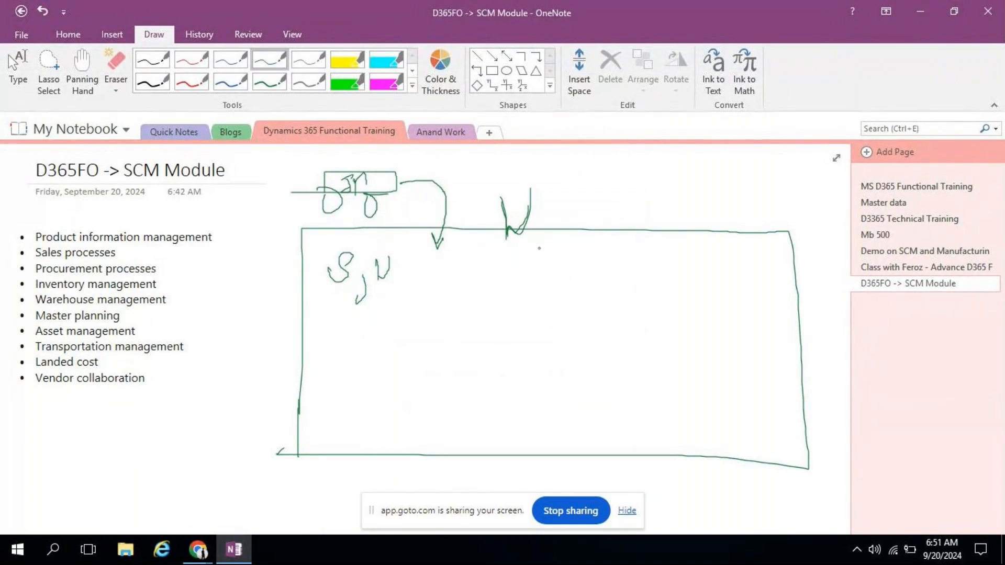
{"action": "mouse_move", "coordinate": [538, 250]}
{"action": "left_mouse_down"}
{"action": "mouse_move", "coordinate": [614, 189]}
{"action": "mouse_move", "coordinate": [634, 216]}
{"action": "mouse_move", "coordinate": [653, 179]}
{"action": "mouse_move", "coordinate": [666, 184]}
{"action": "mouse_move", "coordinate": [649, 203]}
{"action": "mouse_move", "coordinate": [702, 180]}
{"action": "mouse_move", "coordinate": [712, 192]}
{"action": "mouse_move", "coordinate": [705, 216]}
{"action": "left_mouse_up"}
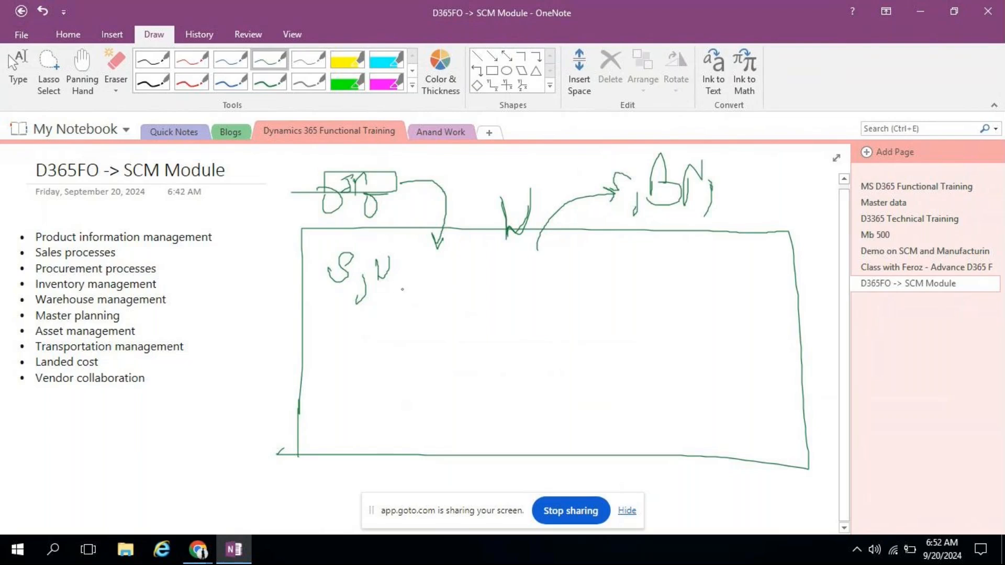
{"action": "left_click_drag", "start_coordinate": [548, 248], "coordinate": [598, 239]}
{"action": "mouse_move", "coordinate": [575, 239]}
{"action": "left_mouse_down"}
{"action": "mouse_move", "coordinate": [570, 271]}
{"action": "mouse_move", "coordinate": [606, 266]}
{"action": "mouse_move", "coordinate": [569, 291]}
{"action": "left_mouse_up"}
{"action": "mouse_move", "coordinate": [561, 293]}
{"action": "left_mouse_down"}
{"action": "mouse_move", "coordinate": [574, 307]}
{"action": "mouse_move", "coordinate": [576, 285]}
{"action": "mouse_move", "coordinate": [590, 323]}
{"action": "mouse_move", "coordinate": [601, 294]}
{"action": "left_mouse_up"}
Step: Add a right-pointing arrow, write IT after M, and circle TCS
{"action": "left_click_drag", "start_coordinate": [628, 260], "coordinate": [653, 262]}
{"action": "mouse_move", "coordinate": [644, 257]}
{"action": "left_mouse_down"}
{"action": "mouse_move", "coordinate": [671, 275]}
{"action": "mouse_move", "coordinate": [681, 264]}
{"action": "mouse_move", "coordinate": [683, 277]}
{"action": "mouse_move", "coordinate": [699, 283]}
{"action": "mouse_move", "coordinate": [707, 252]}
{"action": "mouse_move", "coordinate": [733, 273]}
{"action": "left_mouse_up"}
{"action": "left_click", "coordinate": [726, 267]}
{"action": "left_click", "coordinate": [737, 265]}
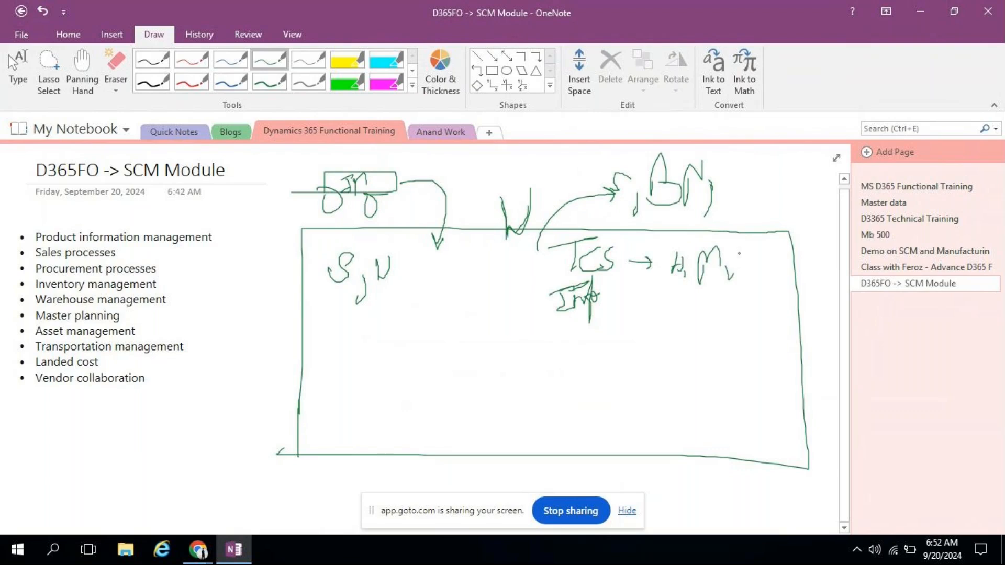
{"action": "mouse_move", "coordinate": [732, 252]}
{"action": "left_mouse_down"}
{"action": "mouse_move", "coordinate": [752, 245]}
{"action": "mouse_move", "coordinate": [743, 265]}
{"action": "mouse_move", "coordinate": [764, 242]}
{"action": "mouse_move", "coordinate": [759, 261]}
{"action": "left_mouse_up"}
{"action": "mouse_move", "coordinate": [620, 238]}
{"action": "left_mouse_down"}
{"action": "mouse_move", "coordinate": [570, 235]}
{"action": "mouse_move", "coordinate": [578, 277]}
{"action": "mouse_move", "coordinate": [630, 251]}
{"action": "mouse_move", "coordinate": [619, 231]}
{"action": "left_mouse_up"}
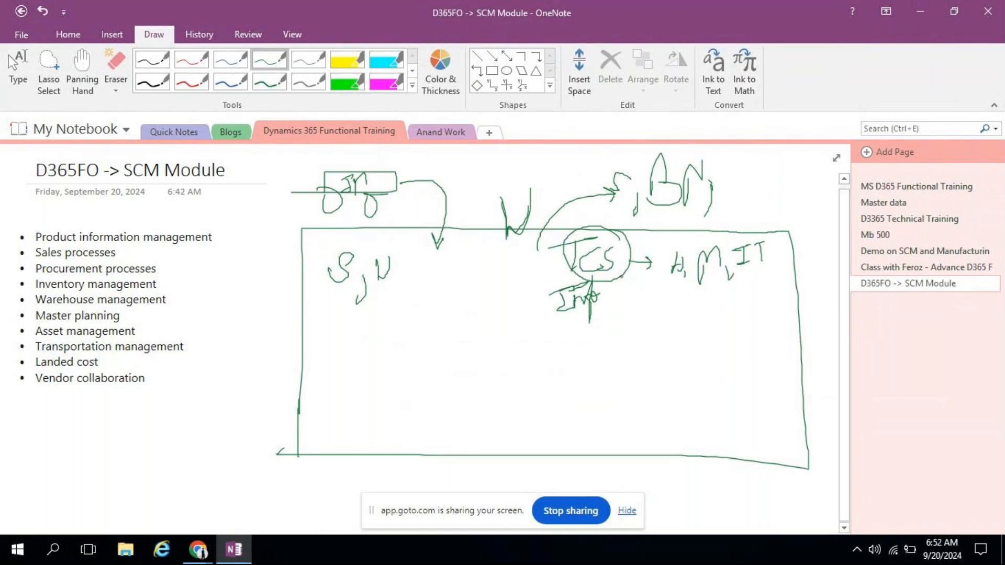
Step: Draw an arrow down from the TCS circle to handwritten Tc and T labels, then minimize
{"action": "mouse_move", "coordinate": [621, 277]}
{"action": "left_mouse_down"}
{"action": "mouse_move", "coordinate": [651, 295]}
{"action": "mouse_move", "coordinate": [661, 328]}
{"action": "mouse_move", "coordinate": [662, 309]}
{"action": "left_mouse_up"}
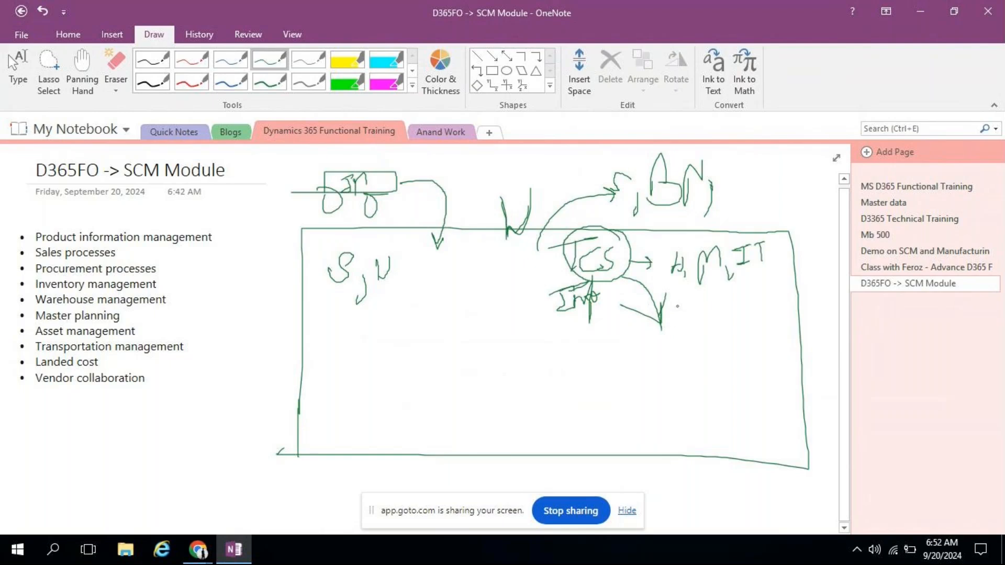
{"action": "mouse_move", "coordinate": [677, 307]}
{"action": "left_mouse_down"}
{"action": "mouse_move", "coordinate": [704, 300]}
{"action": "mouse_move", "coordinate": [693, 333]}
{"action": "left_mouse_up"}
{"action": "mouse_move", "coordinate": [716, 316]}
{"action": "left_mouse_down"}
{"action": "mouse_move", "coordinate": [710, 328]}
{"action": "mouse_move", "coordinate": [726, 329]}
{"action": "left_mouse_up"}
{"action": "mouse_move", "coordinate": [681, 355]}
{"action": "left_mouse_down"}
{"action": "mouse_move", "coordinate": [715, 341]}
{"action": "mouse_move", "coordinate": [698, 365]}
{"action": "mouse_move", "coordinate": [731, 370]}
{"action": "mouse_move", "coordinate": [718, 361]}
{"action": "mouse_move", "coordinate": [727, 385]}
{"action": "mouse_move", "coordinate": [757, 356]}
{"action": "left_mouse_up"}
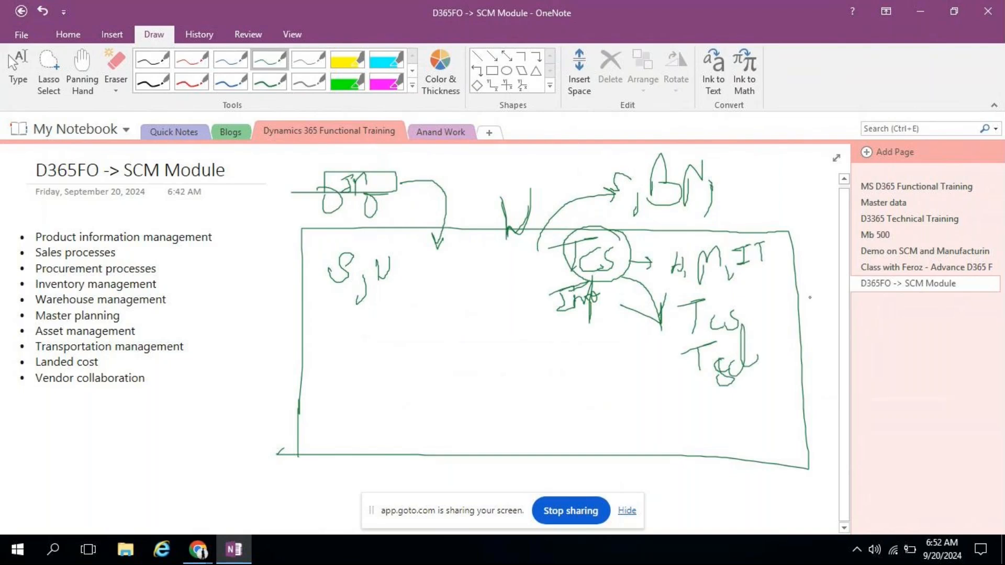
{"action": "left_click", "coordinate": [912, 8]}
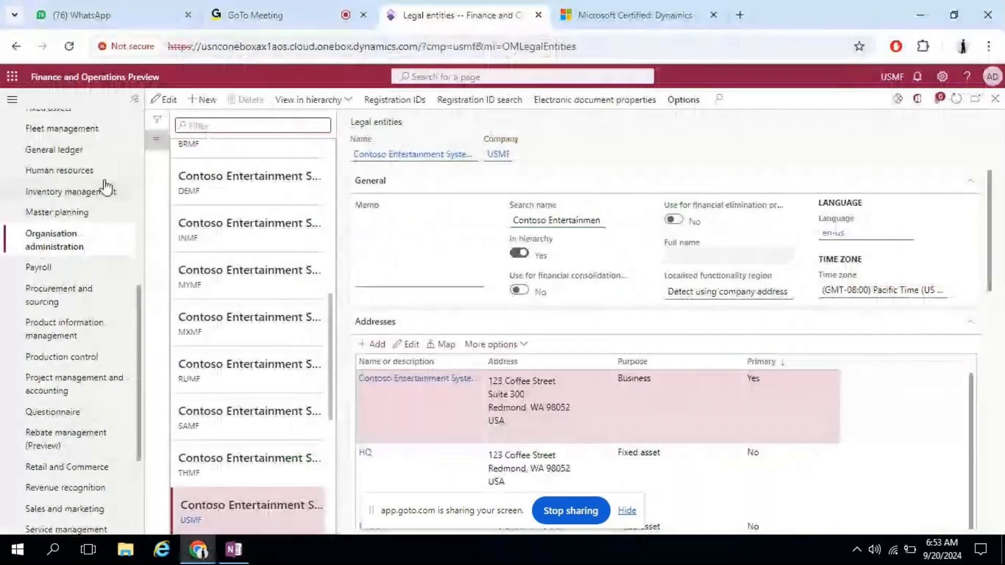
Step: In Legal entities, add Delhivery LLC as company DL01 with country/region IND
{"action": "left_click", "coordinate": [24, 246]}
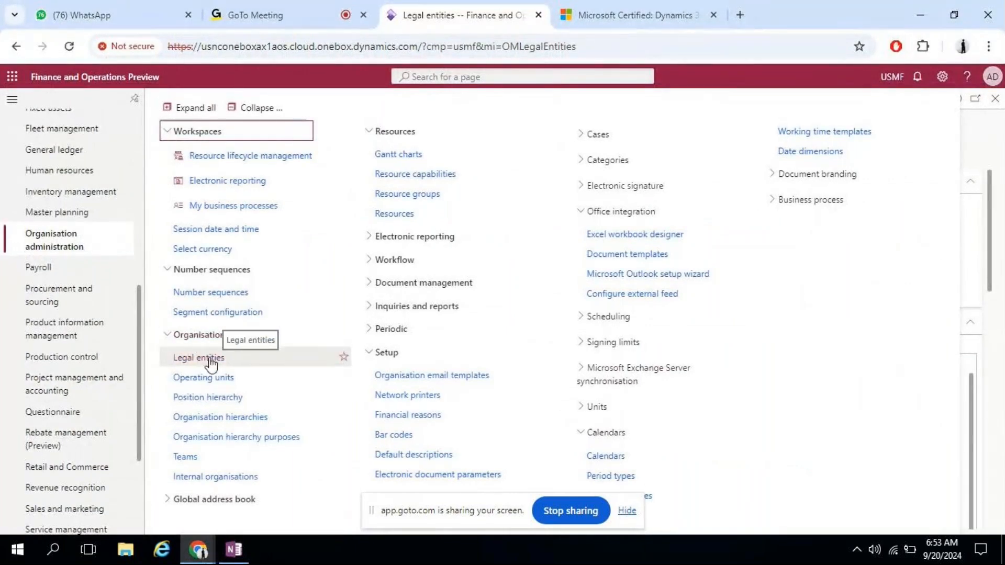
{"action": "left_click", "coordinate": [992, 140]}
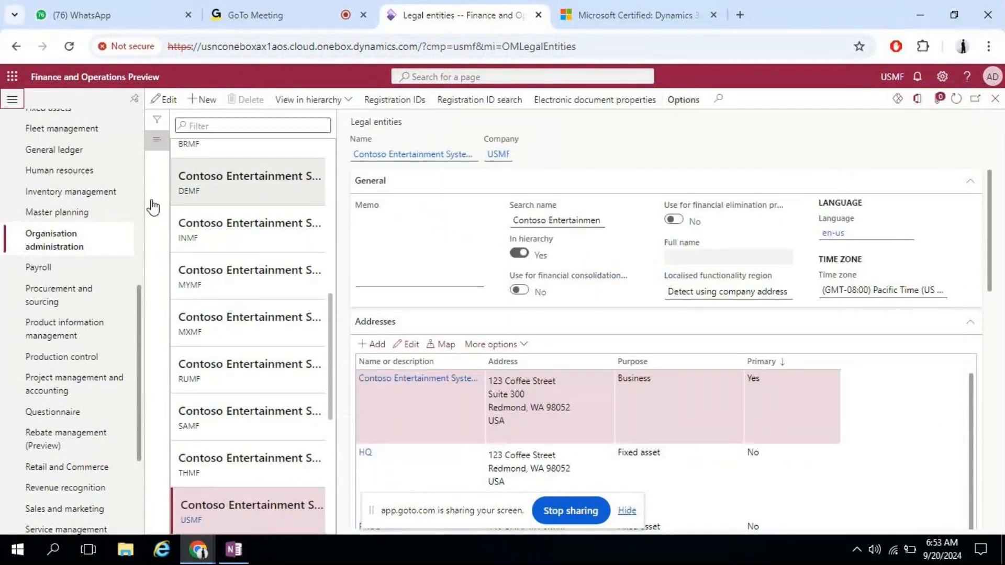
{"action": "left_click", "coordinate": [211, 97]}
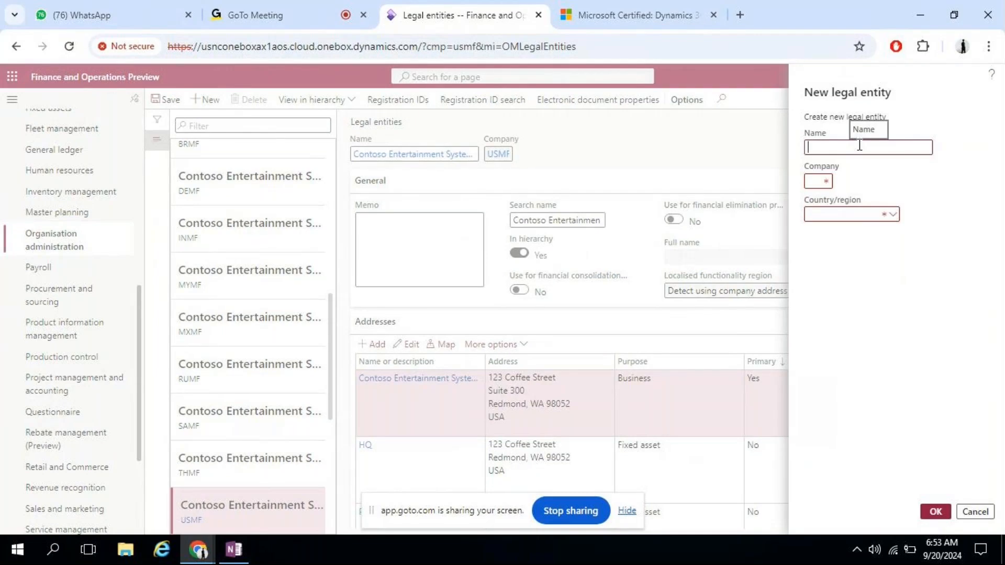
{"action": "type", "text": "Delhivery LLC"}
{"action": "key", "text": "Tab"}
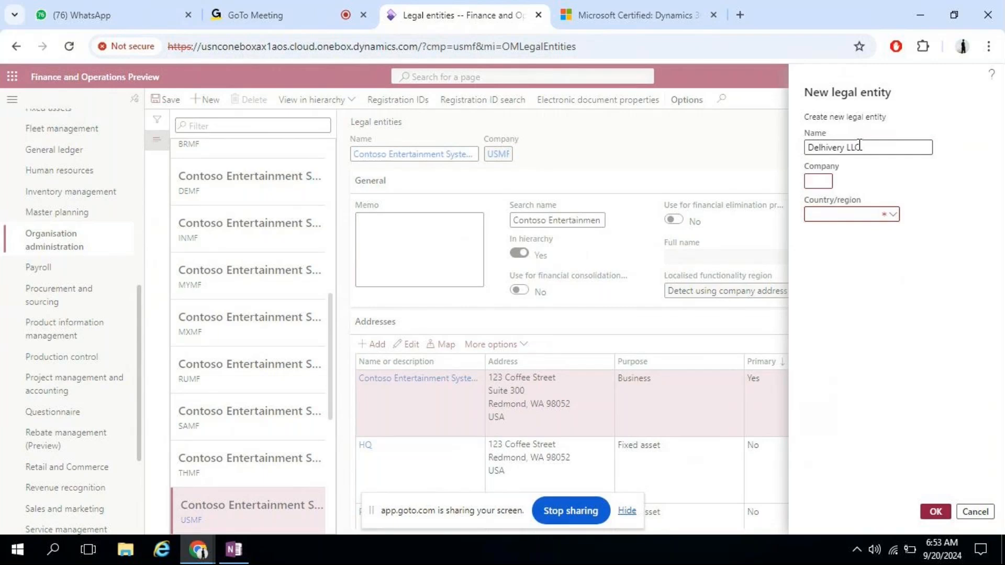
{"action": "type", "text": "DL01"}
{"action": "key", "text": "Tab"}
{"action": "type", "text": "IND"}
{"action": "key", "text": "Tab"}
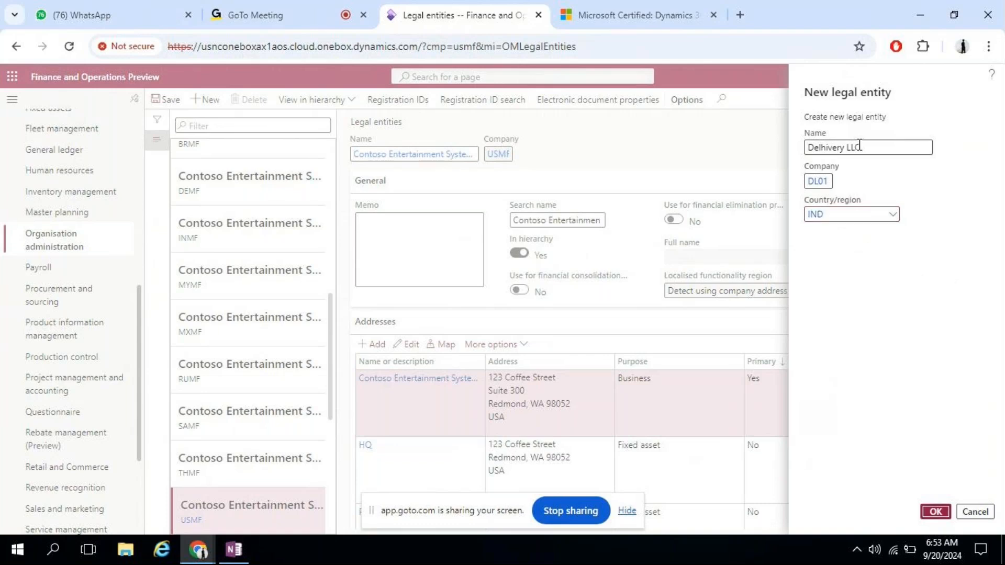
{"action": "left_click", "coordinate": [935, 511]}
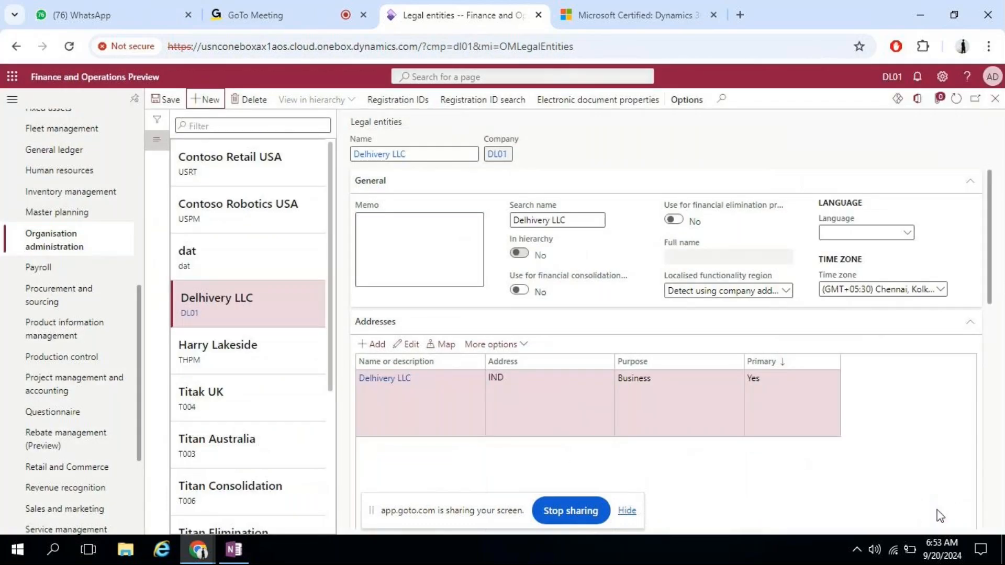
Step: Open the Delhivery LLC address without changing it, then review the tax registration fields
{"action": "left_click", "coordinate": [409, 345]}
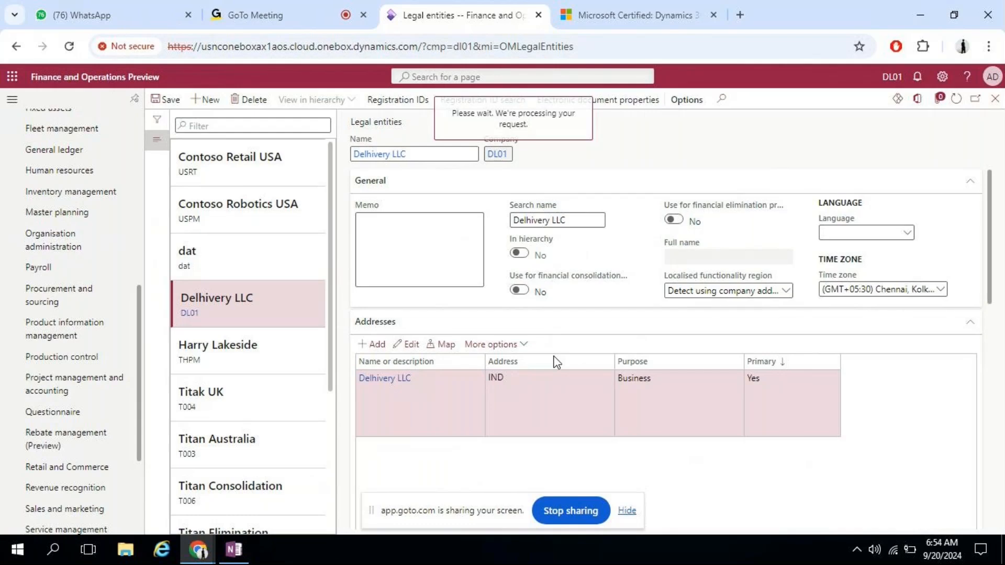
{"action": "left_click", "coordinate": [867, 511]}
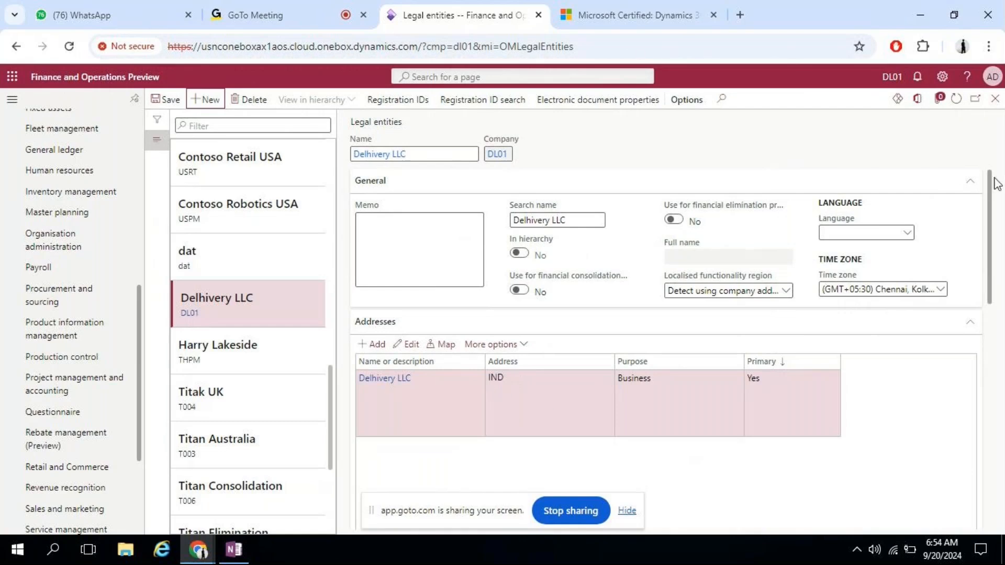
{"action": "left_click_drag", "start_coordinate": [990, 181], "coordinate": [990, 439]}
{"action": "left_click", "coordinate": [418, 354]}
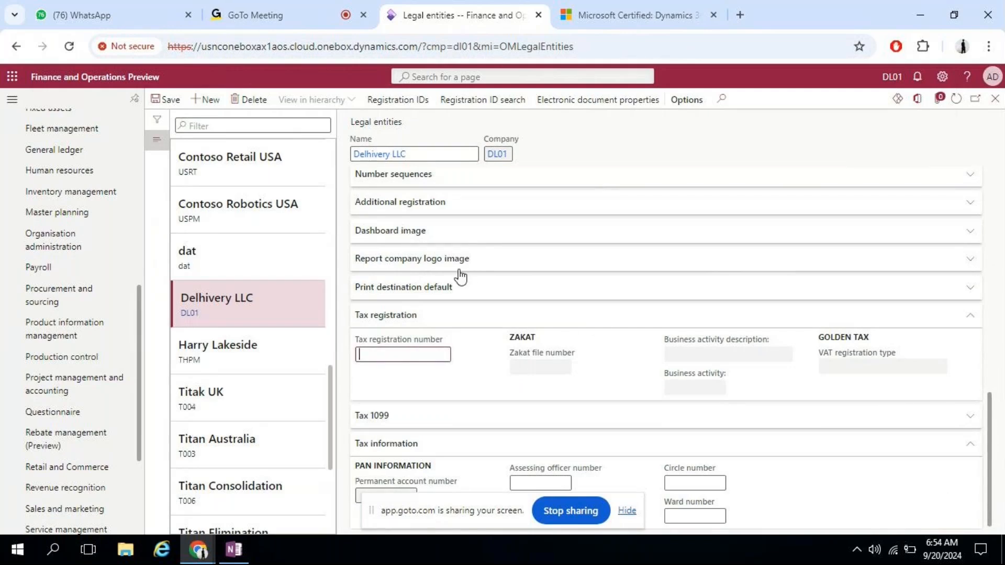
{"action": "left_click_drag", "start_coordinate": [989, 425], "coordinate": [991, 422]}
{"action": "left_click", "coordinate": [627, 511]}
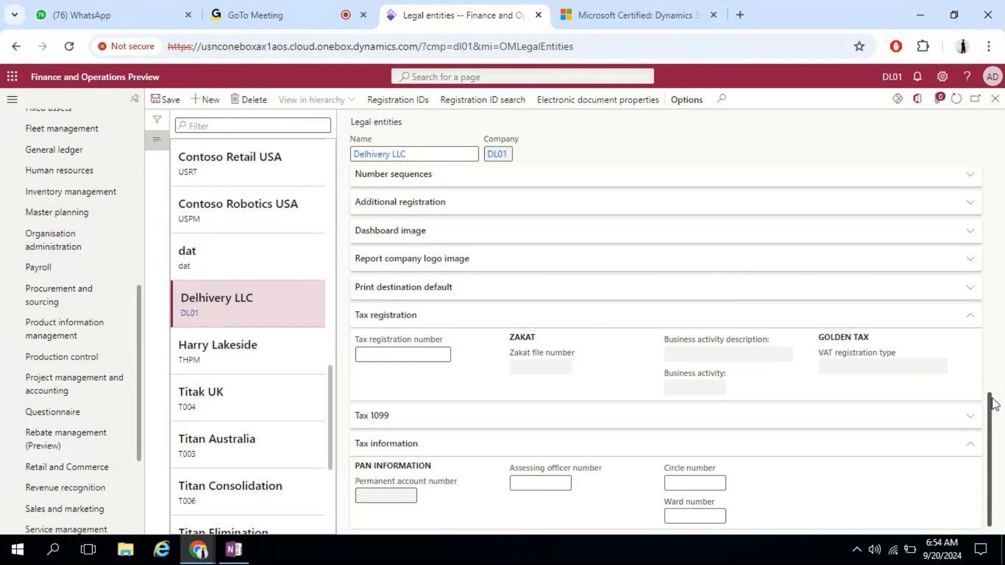
Step: Check the Localised functionality region list, leave it unchanged, and open Registration IDs
{"action": "left_click_drag", "start_coordinate": [994, 403], "coordinate": [972, 178]}
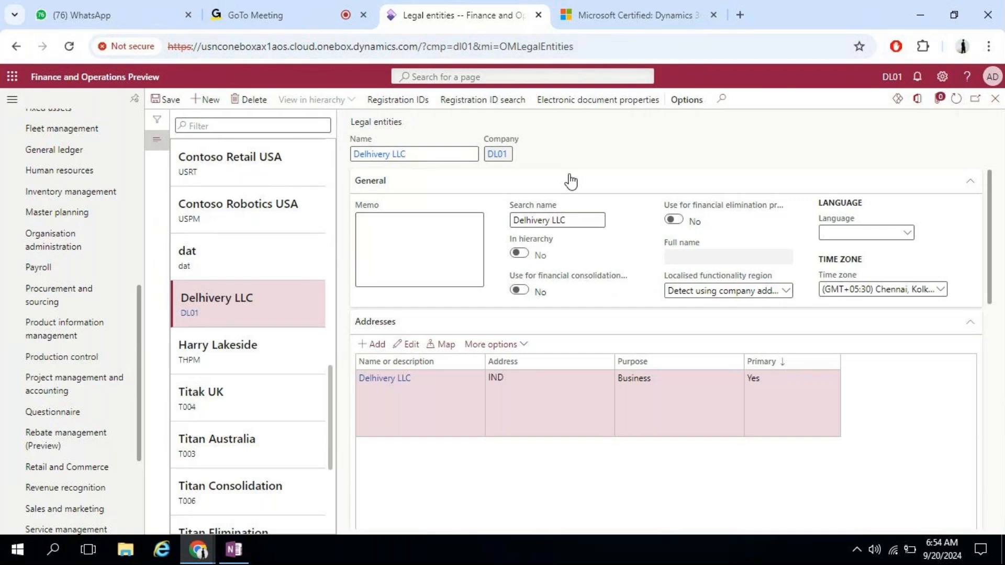
{"action": "left_click", "coordinate": [785, 293]}
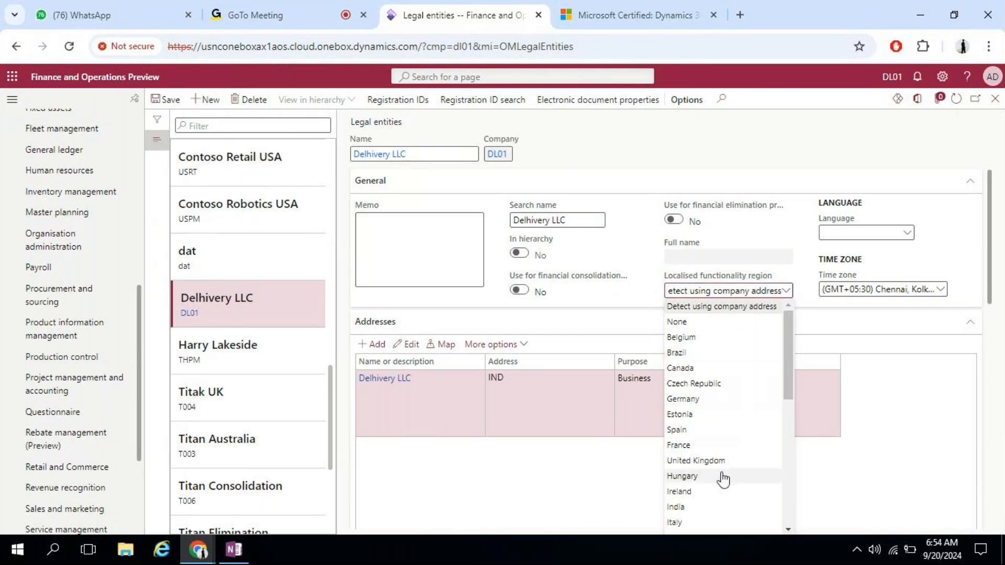
{"action": "left_click", "coordinate": [804, 286]}
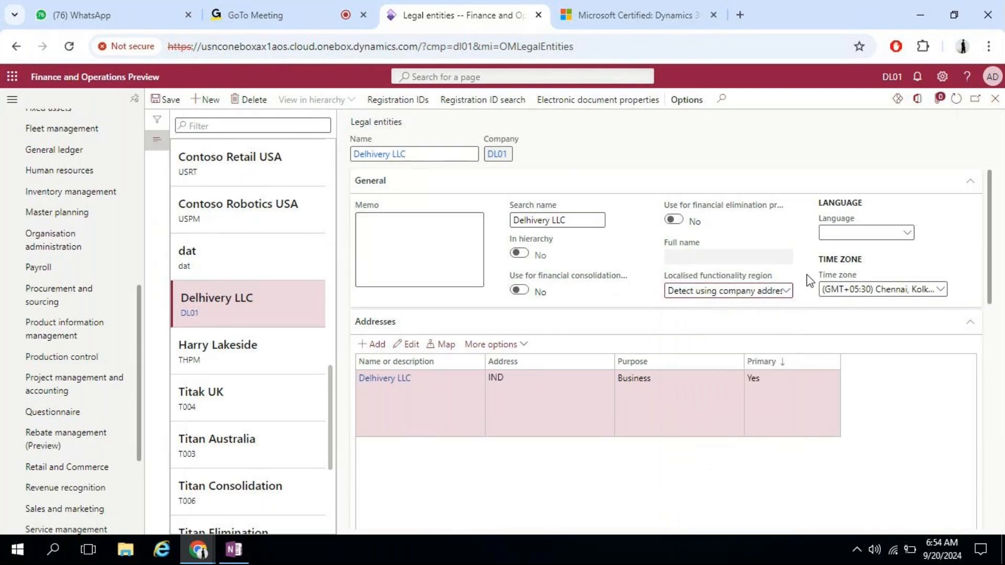
{"action": "left_click", "coordinate": [401, 103]}
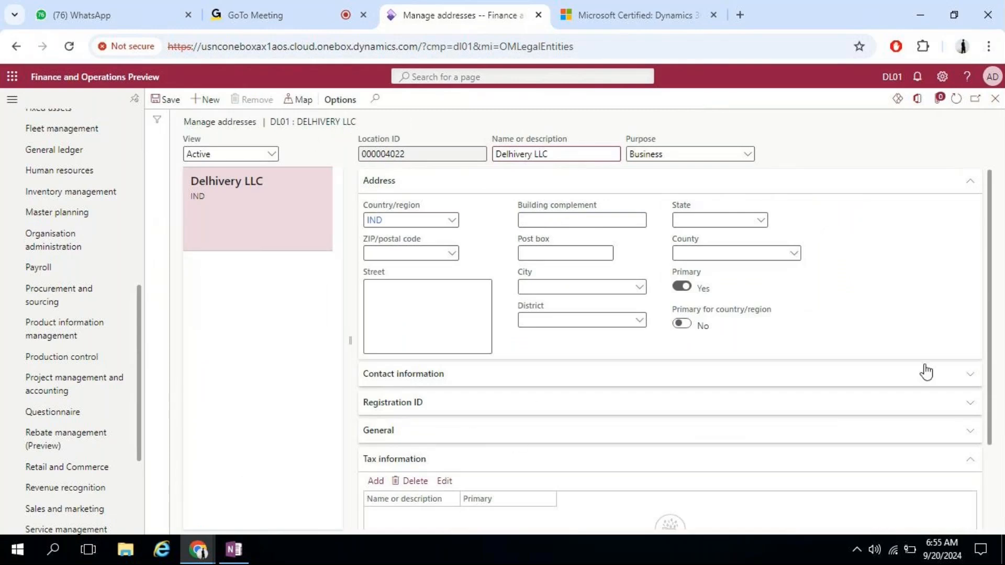
Step: Add a tax information record, expand Withholding tax, then close both forms unsaved
{"action": "scroll", "coordinate": [988, 314], "scroll_direction": "down", "scroll_amount": 2}
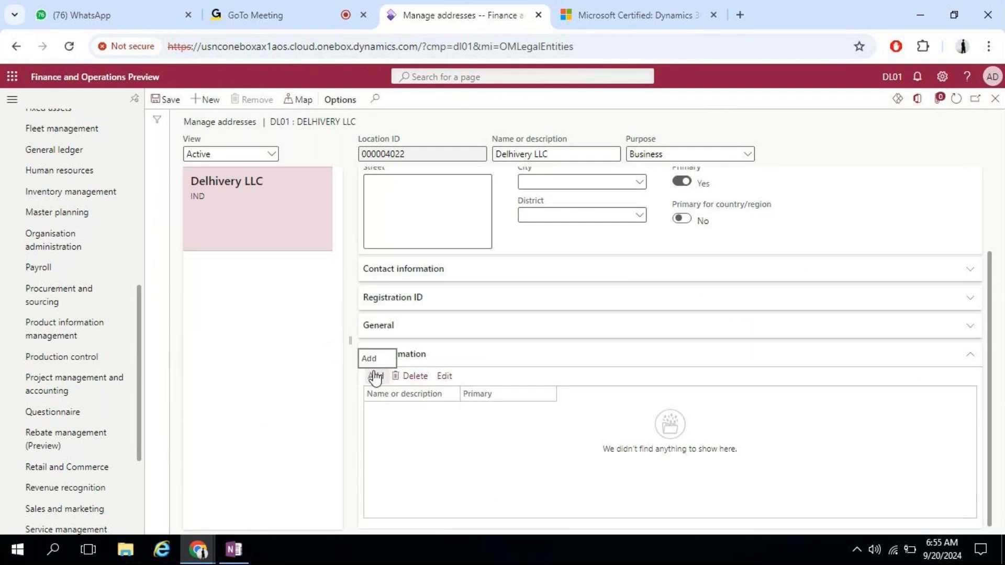
{"action": "left_click", "coordinate": [382, 376]}
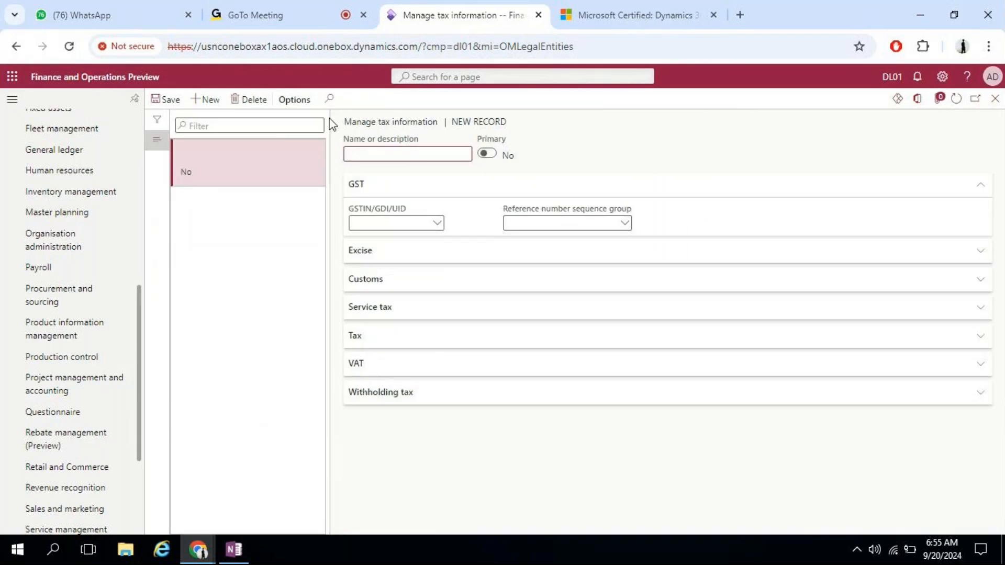
{"action": "left_click", "coordinate": [403, 394]}
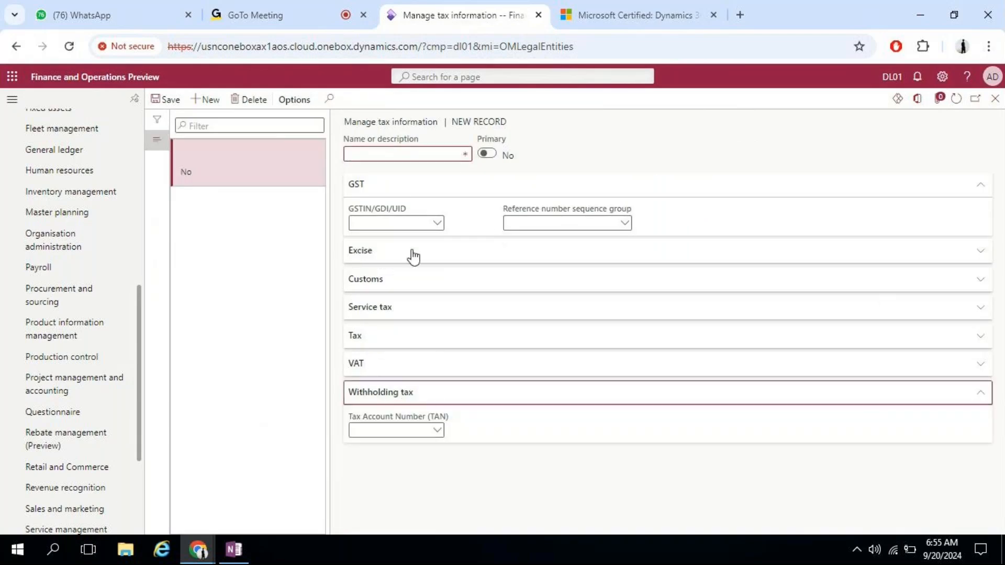
{"action": "left_click", "coordinate": [999, 101]}
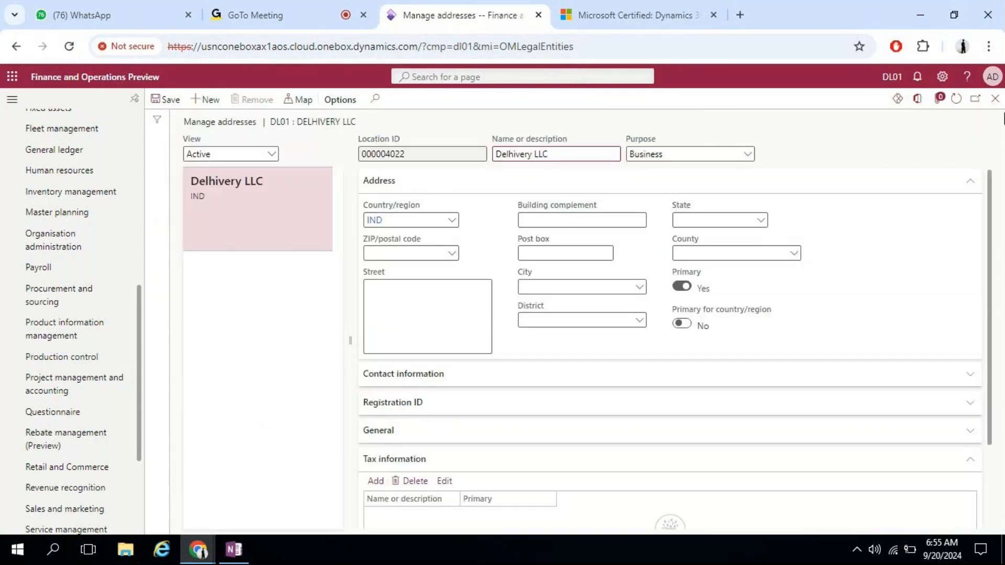
{"action": "left_click", "coordinate": [995, 99]}
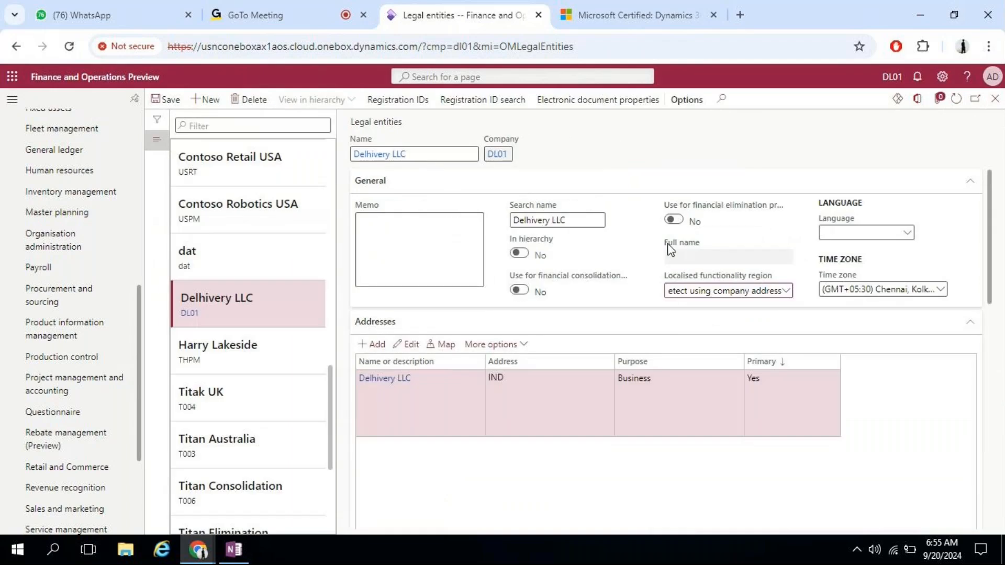
Step: Change the Delhivery LLC address country/region from IND to GBR
{"action": "left_click", "coordinate": [411, 346]}
{"action": "left_click", "coordinate": [854, 234]}
{"action": "key", "text": "BackSpace"}
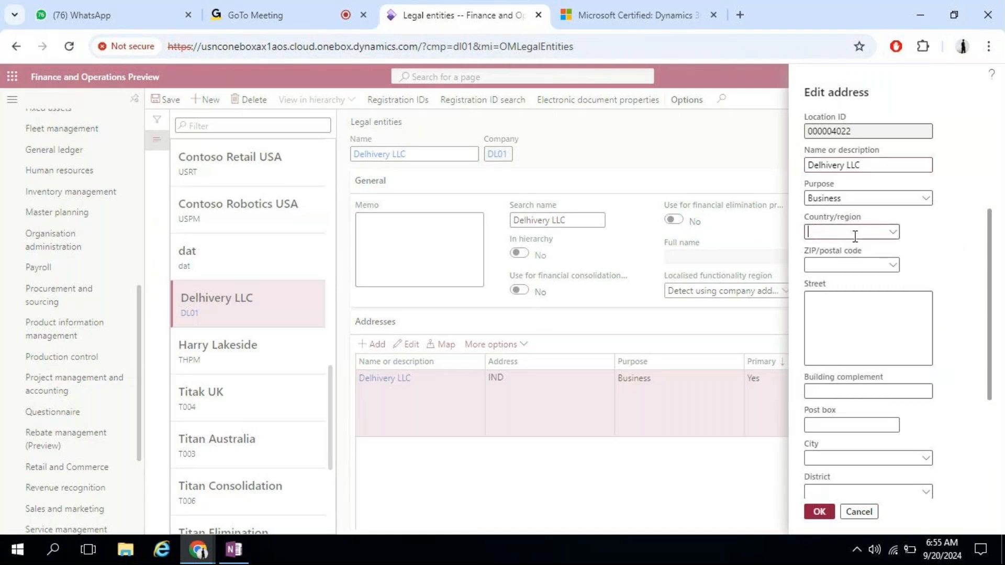
{"action": "type", "text": "GBR"}
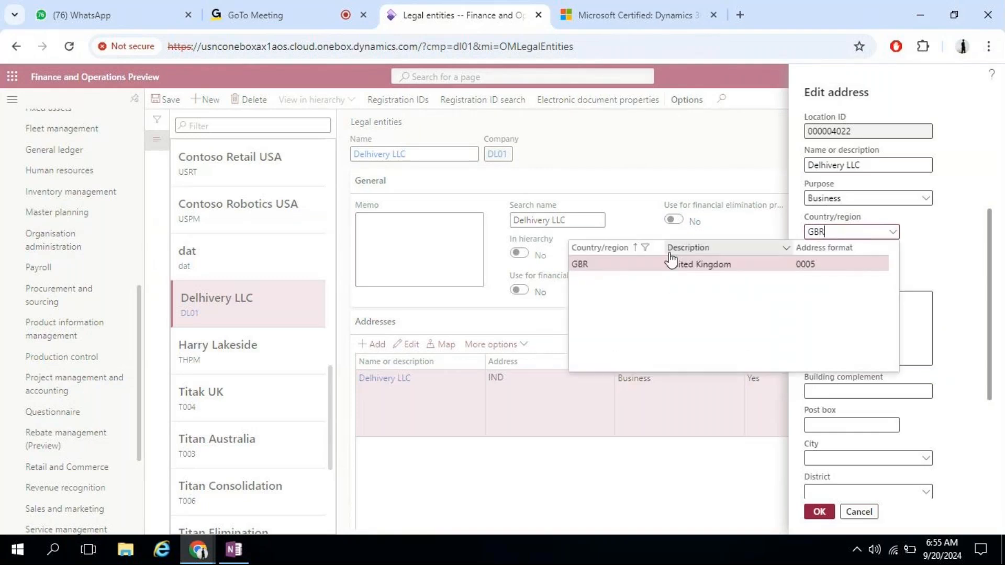
{"action": "left_click", "coordinate": [698, 265]}
{"action": "left_click", "coordinate": [638, 292]}
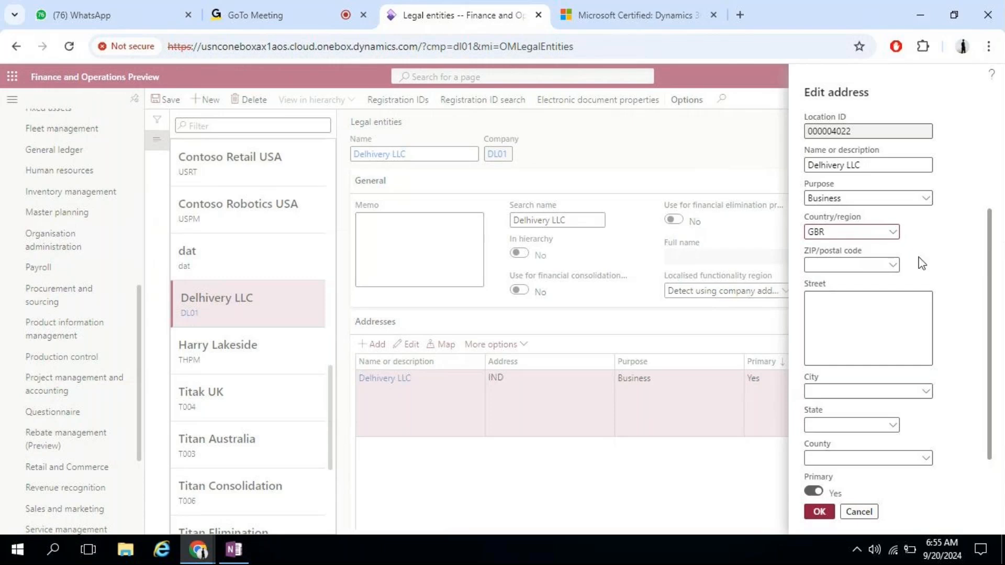
Step: Set the ZIP/postal code to BS1 so the Bristol city, state and county fill in
{"action": "left_click", "coordinate": [895, 267]}
{"action": "left_click", "coordinate": [893, 265]}
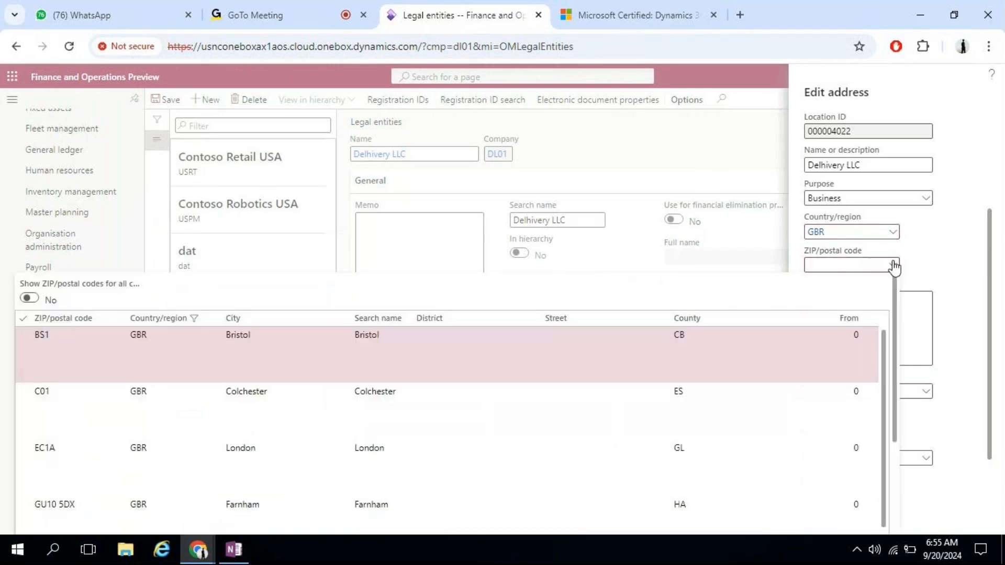
{"action": "left_click", "coordinate": [100, 343]}
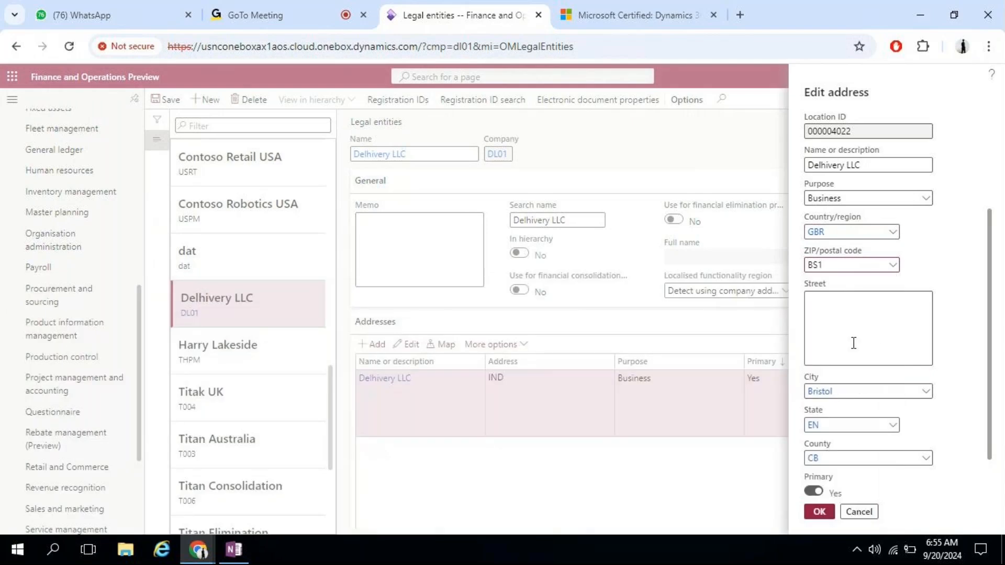
{"action": "left_click", "coordinate": [844, 319]}
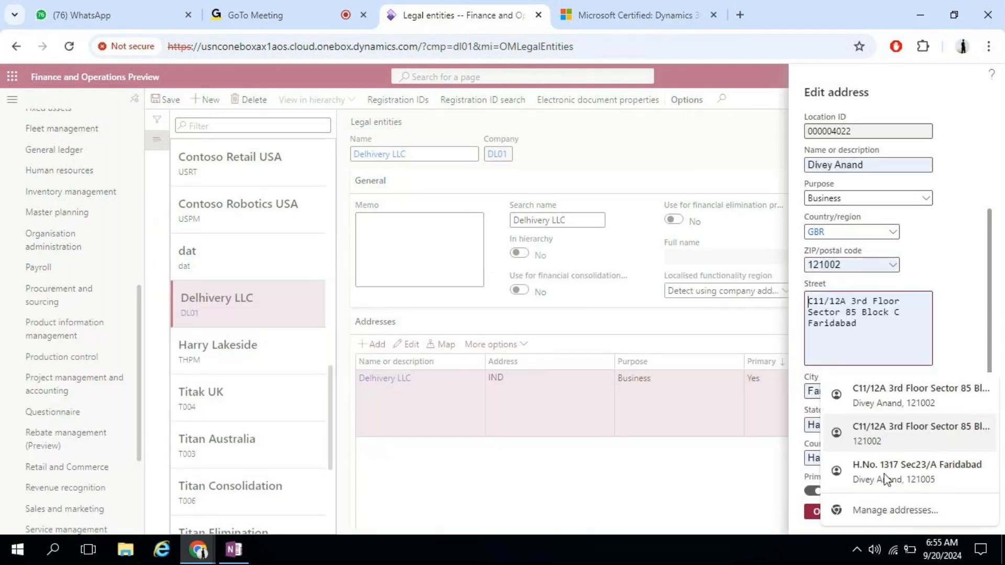
{"action": "left_click", "coordinate": [915, 397]}
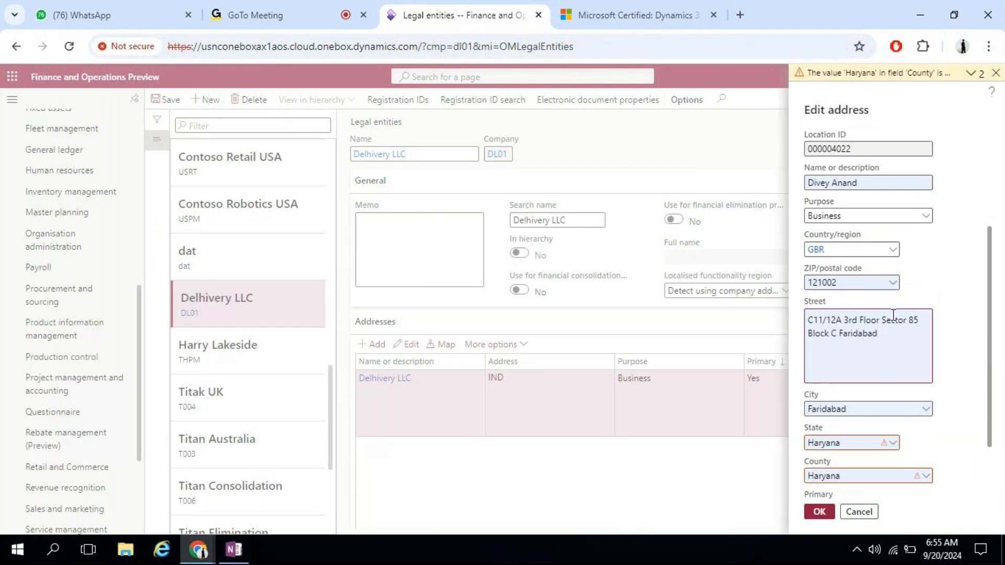
{"action": "left_click", "coordinate": [895, 284]}
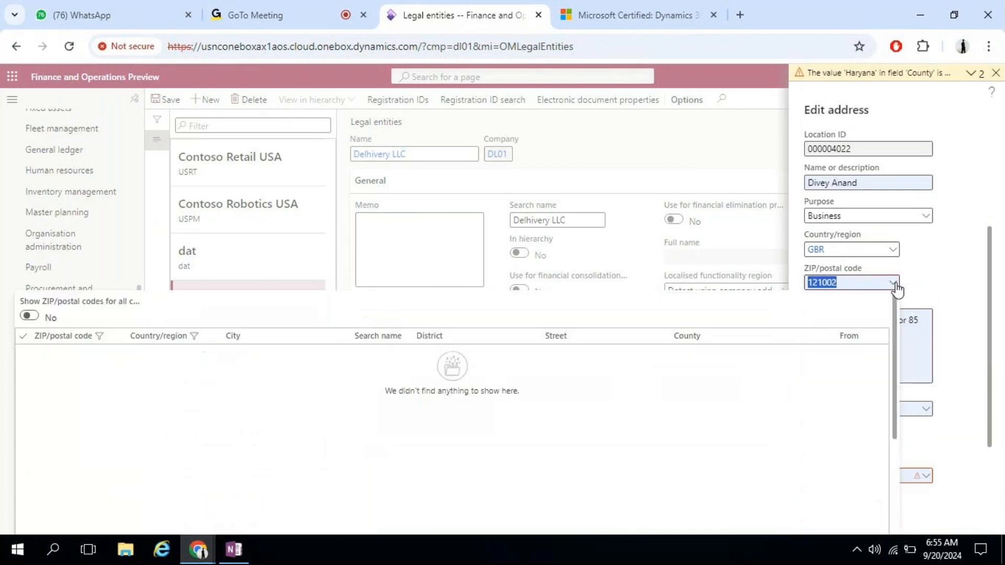
{"action": "key", "text": "BackSpace"}
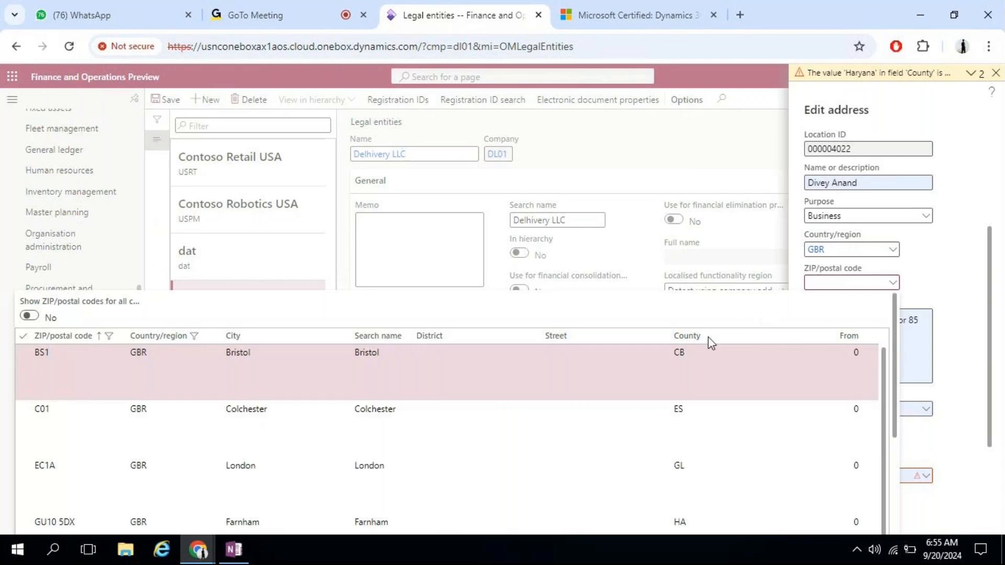
{"action": "left_click", "coordinate": [55, 379]}
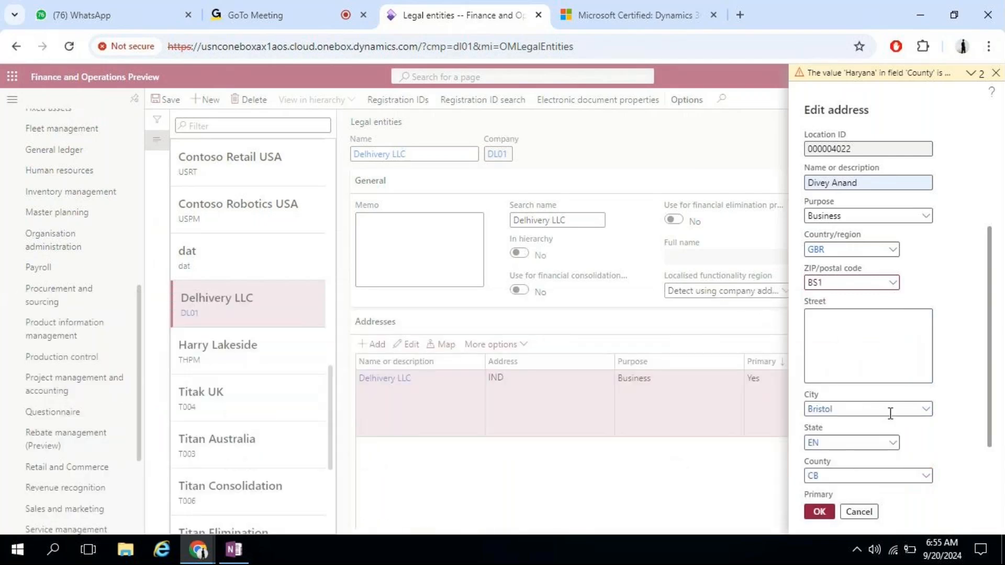
{"action": "left_click", "coordinate": [872, 327]}
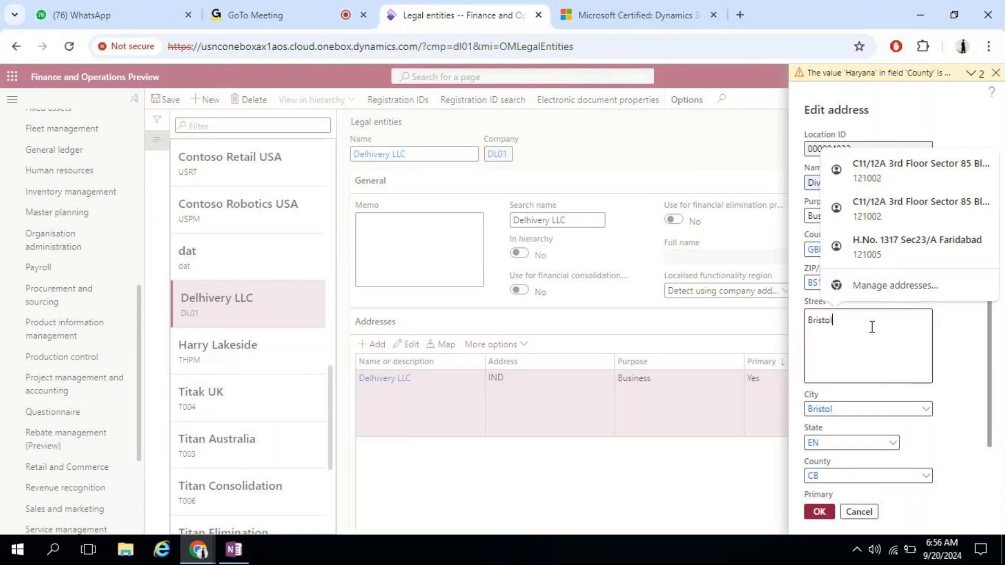
{"action": "key", "text": "Tab"}
{"action": "left_click", "coordinate": [819, 513]}
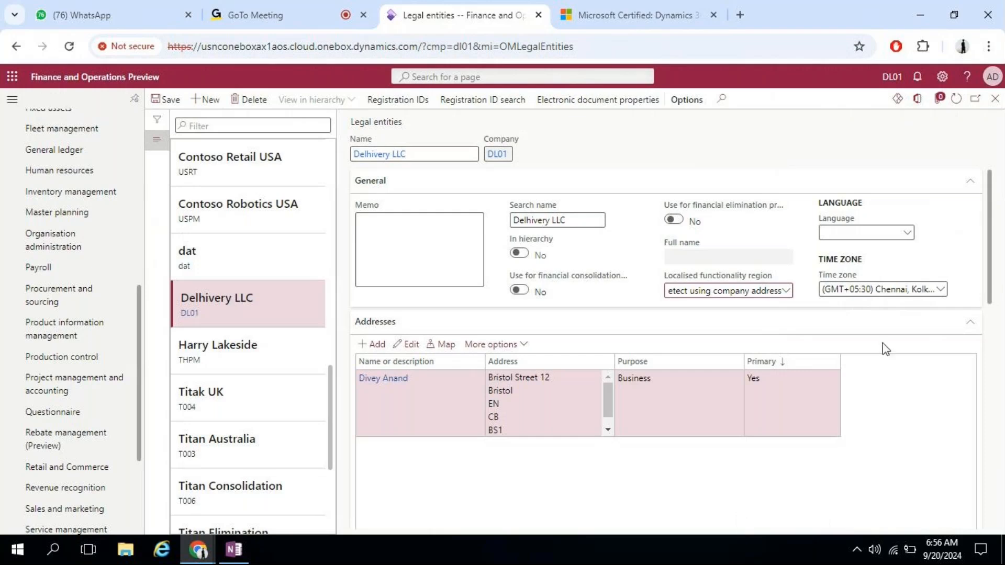
{"action": "left_click", "coordinate": [398, 100]}
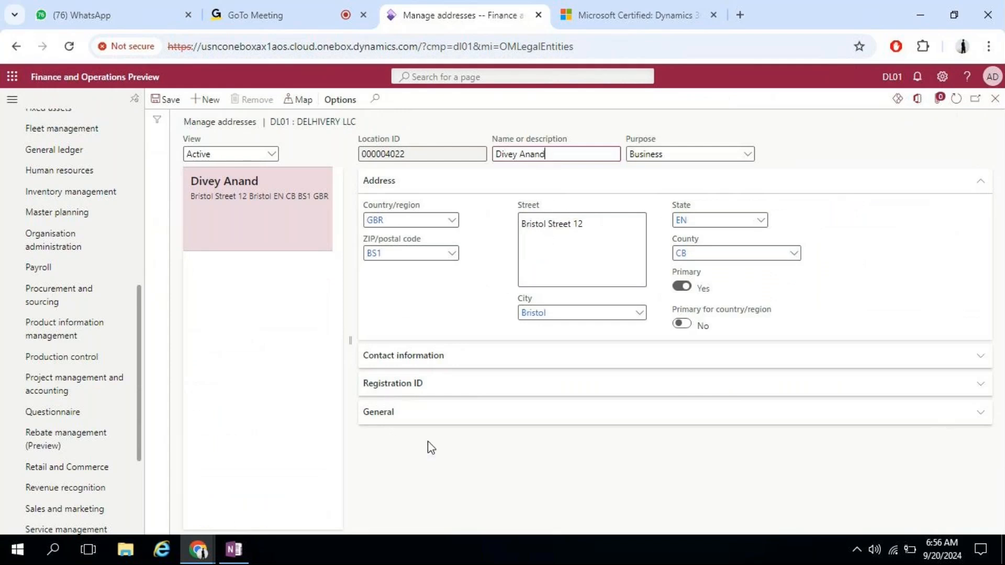
{"action": "left_click", "coordinate": [410, 383]}
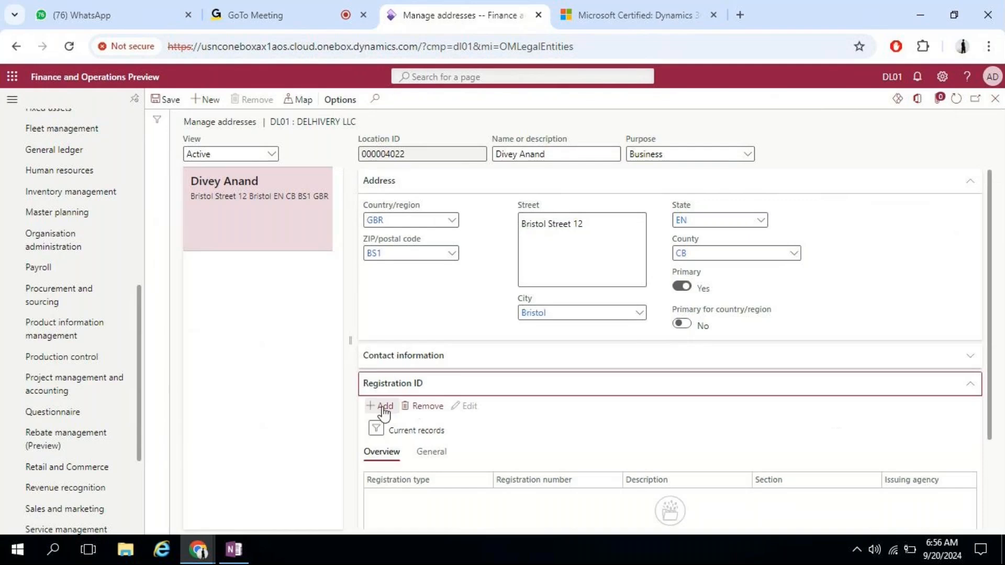
{"action": "left_click_drag", "start_coordinate": [998, 316], "coordinate": [994, 454]}
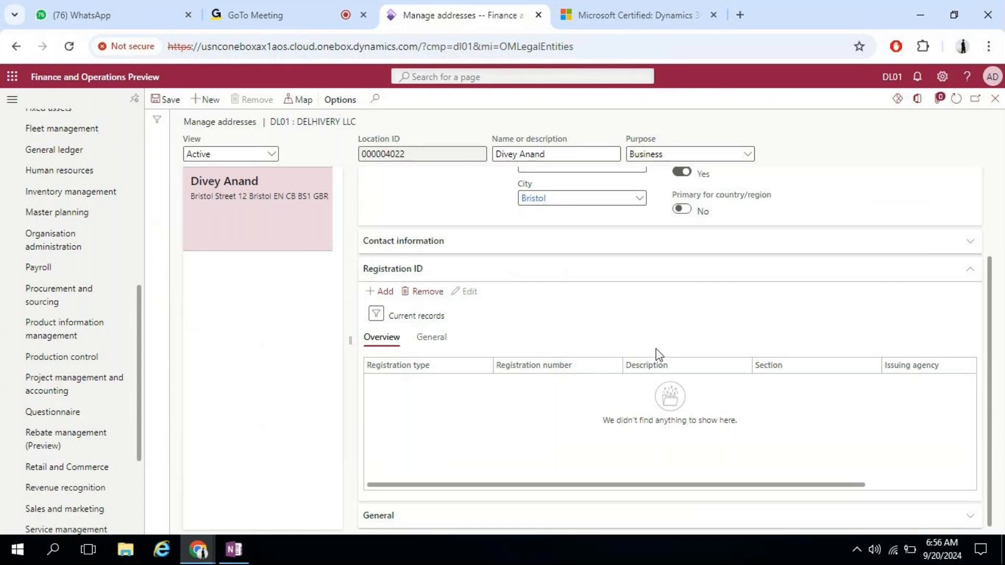
{"action": "left_click_drag", "start_coordinate": [992, 302], "coordinate": [993, 195]}
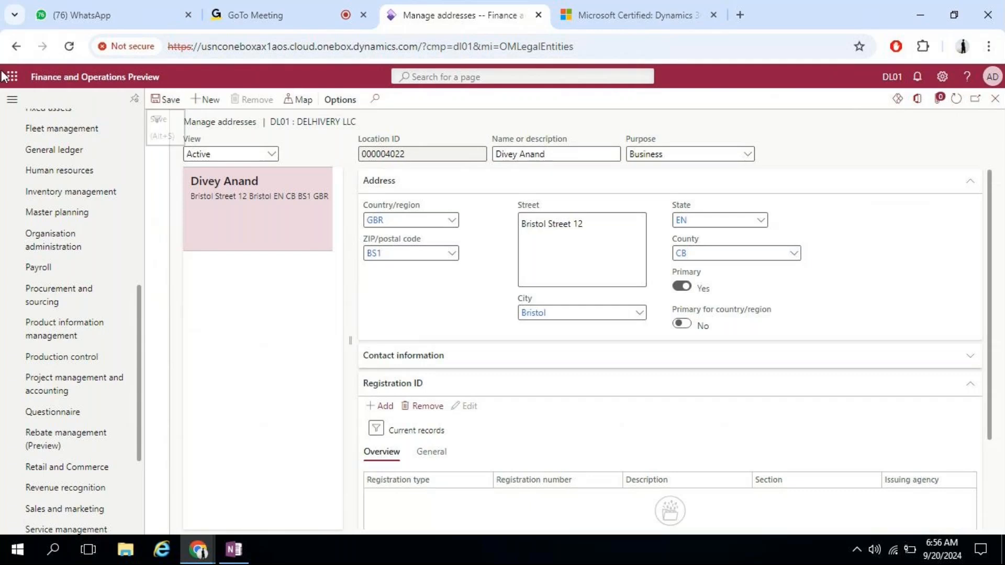
{"action": "left_click", "coordinate": [16, 48]}
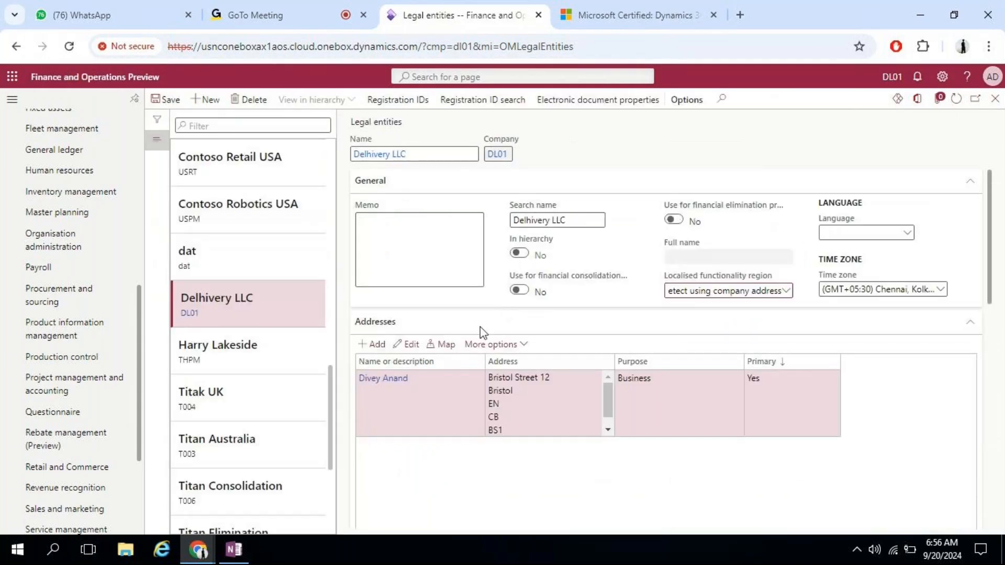
{"action": "left_click_drag", "start_coordinate": [991, 214], "coordinate": [971, 366]}
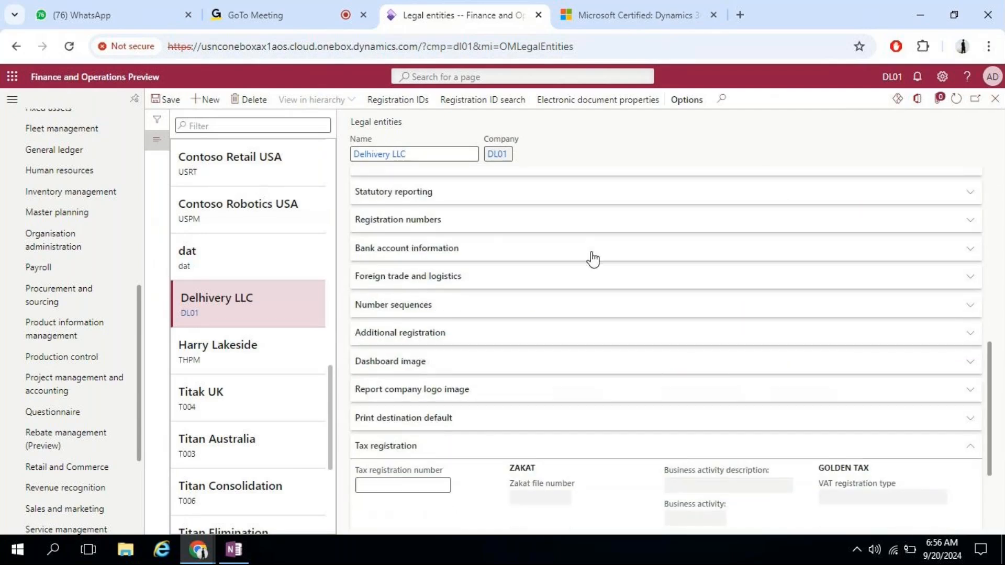
{"action": "left_click", "coordinate": [506, 227]}
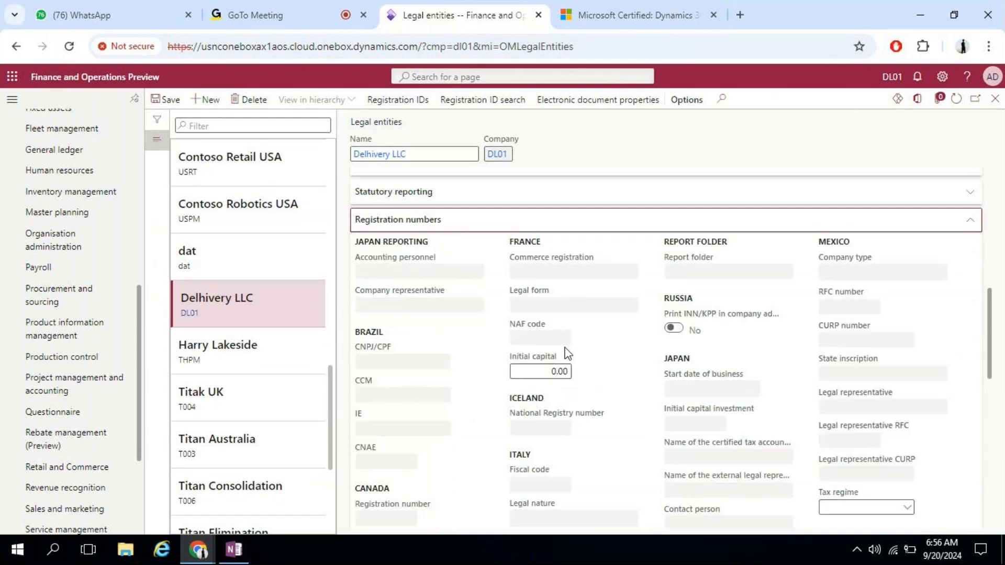
{"action": "left_click_drag", "start_coordinate": [989, 294], "coordinate": [994, 381]}
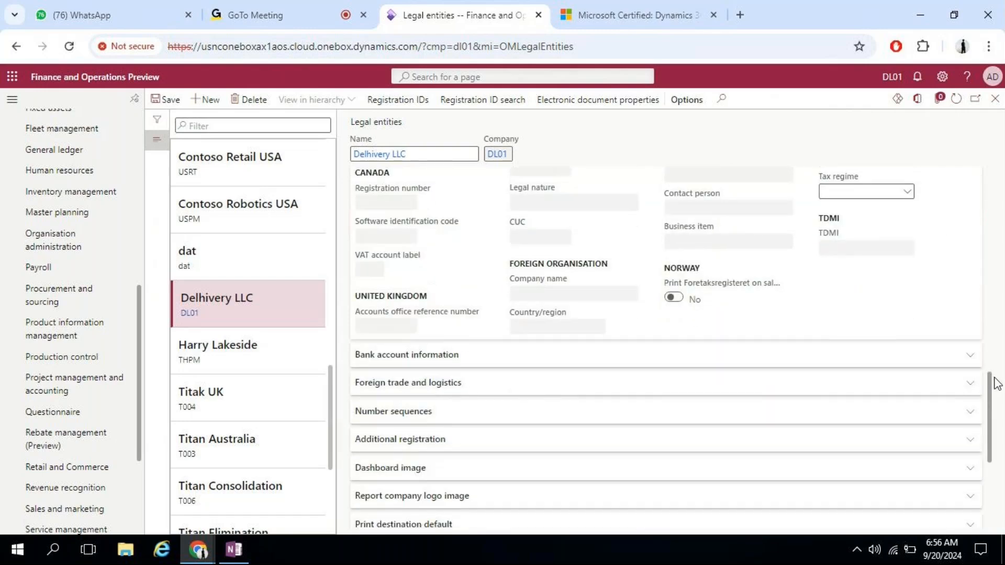
{"action": "left_click", "coordinate": [478, 366]}
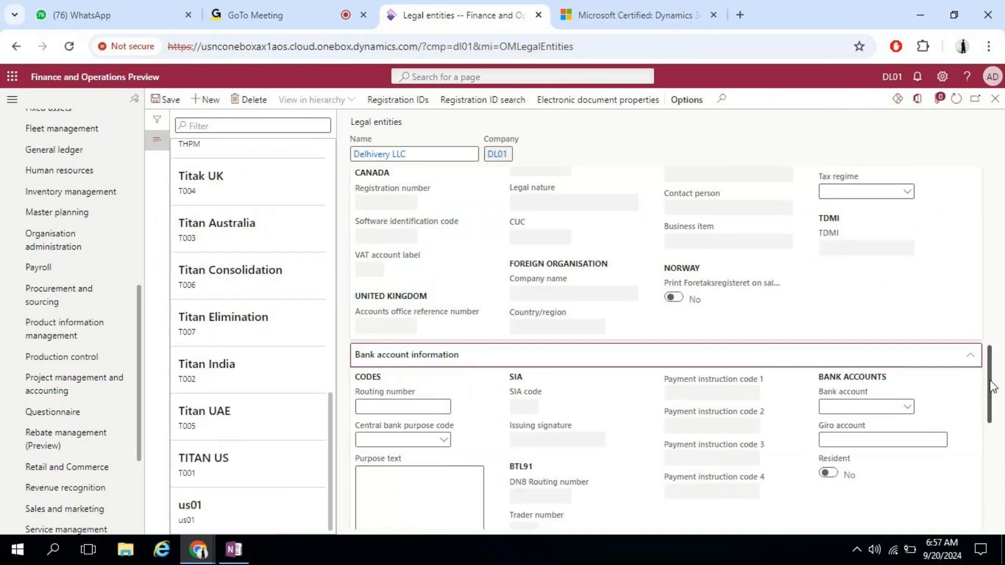
{"action": "left_click_drag", "start_coordinate": [988, 367], "coordinate": [992, 172]}
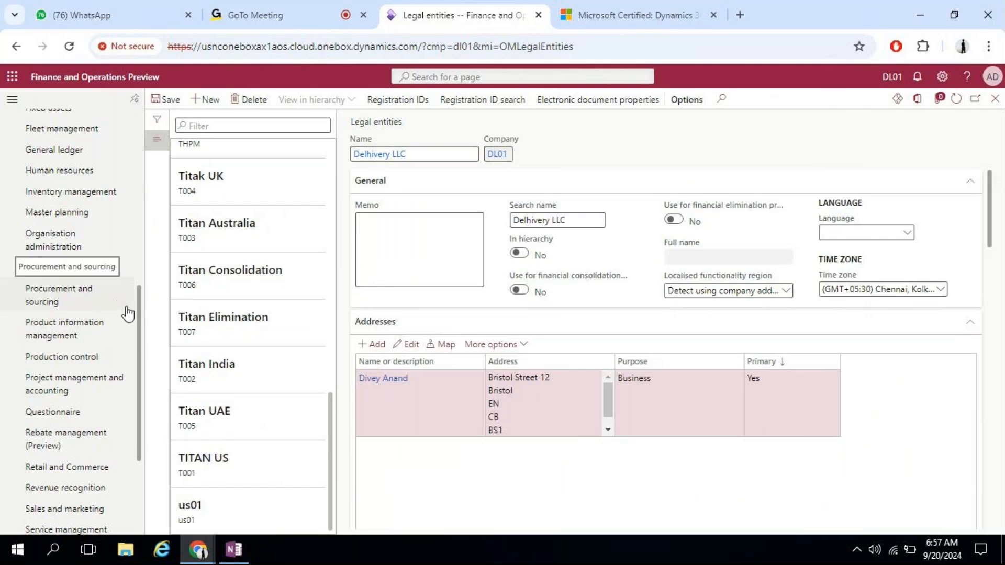
{"action": "left_click_drag", "start_coordinate": [136, 309], "coordinate": [150, 243]}
Step: Go to General ledger > Ledger setup > Ledger for Delhivery LLC
{"action": "left_click", "coordinate": [72, 330]}
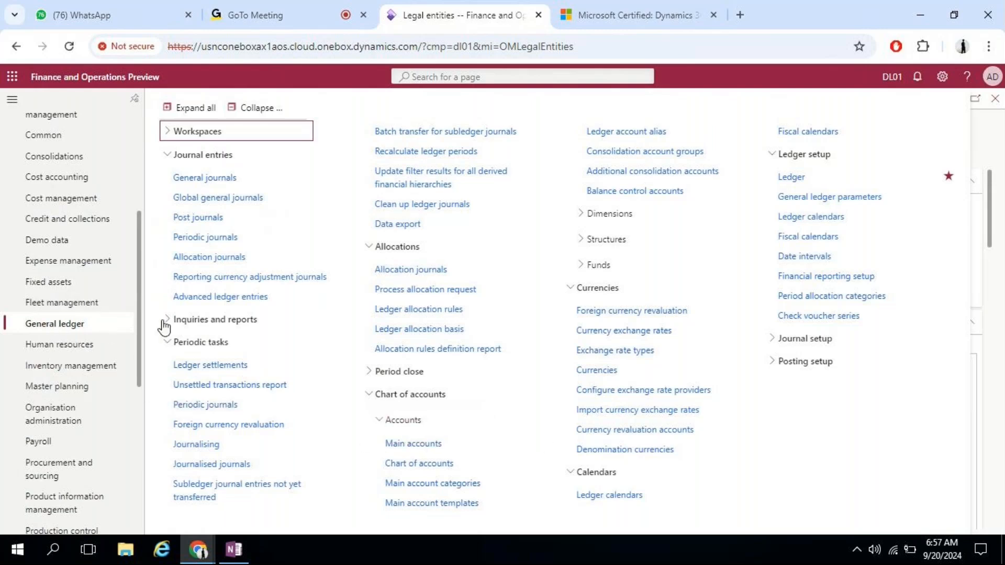
{"action": "left_click", "coordinate": [826, 180]}
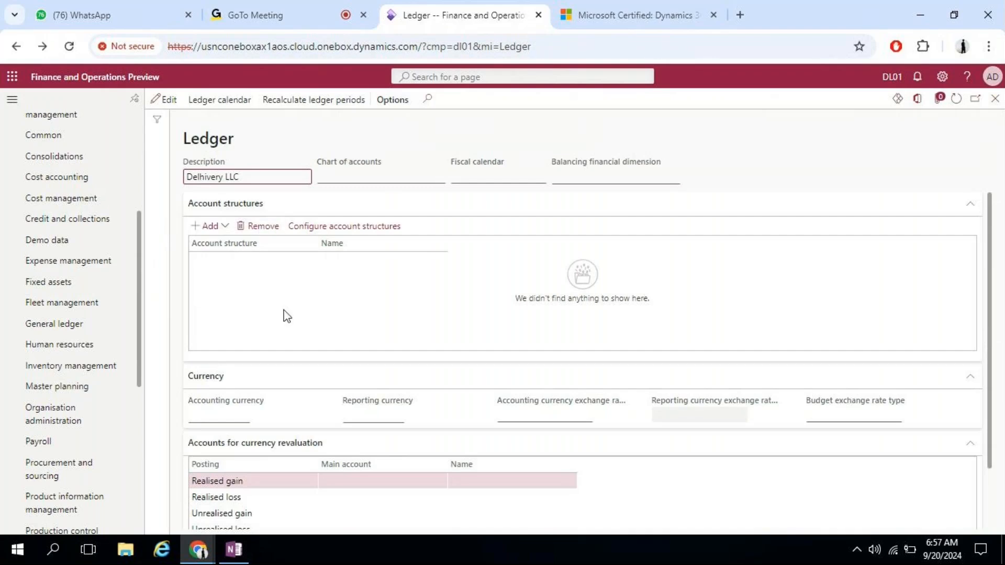
Step: Edit the ledger, choose the Shared chart of accounts, and switch to the OneNote whiteboard
{"action": "left_click", "coordinate": [167, 101]}
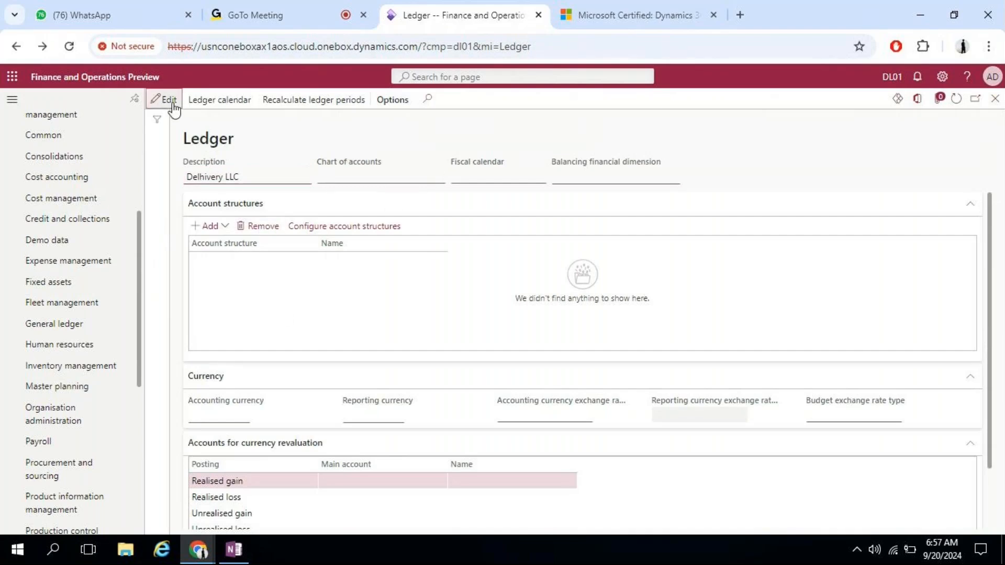
{"action": "left_click", "coordinate": [442, 177]}
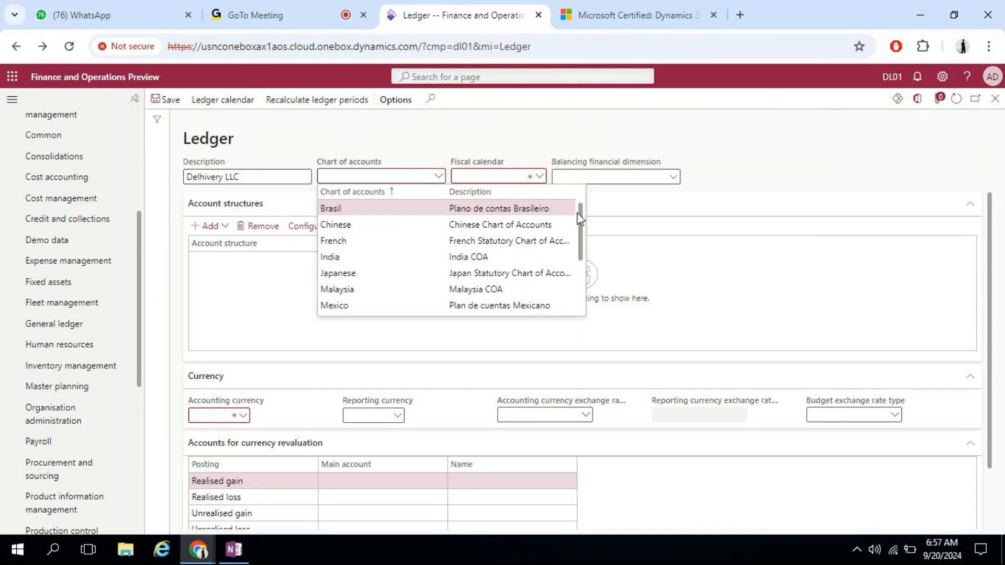
{"action": "scroll", "coordinate": [581, 250], "scroll_direction": "down", "scroll_amount": 1}
{"action": "left_click_drag", "start_coordinate": [580, 250], "coordinate": [573, 300]}
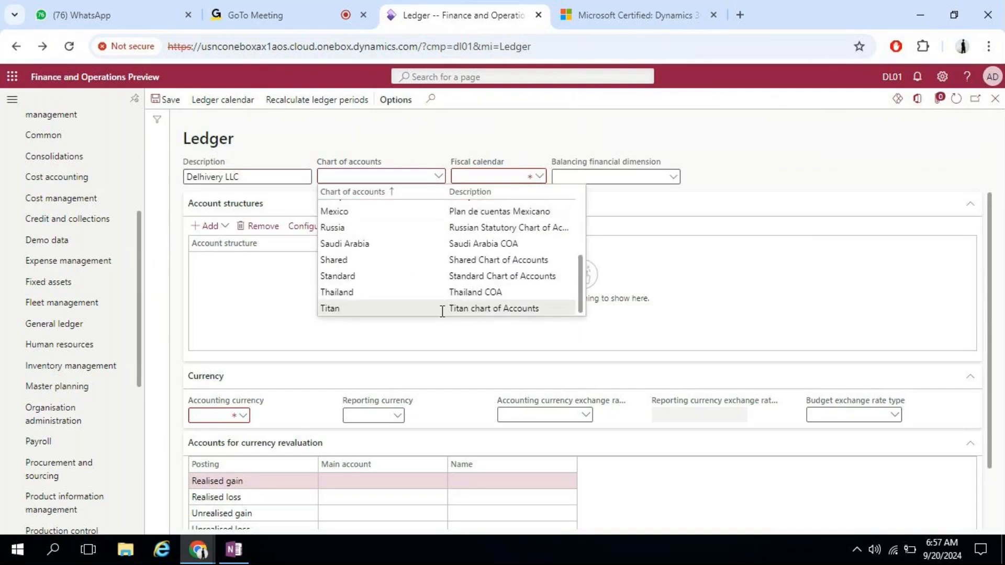
{"action": "left_click", "coordinate": [520, 258]}
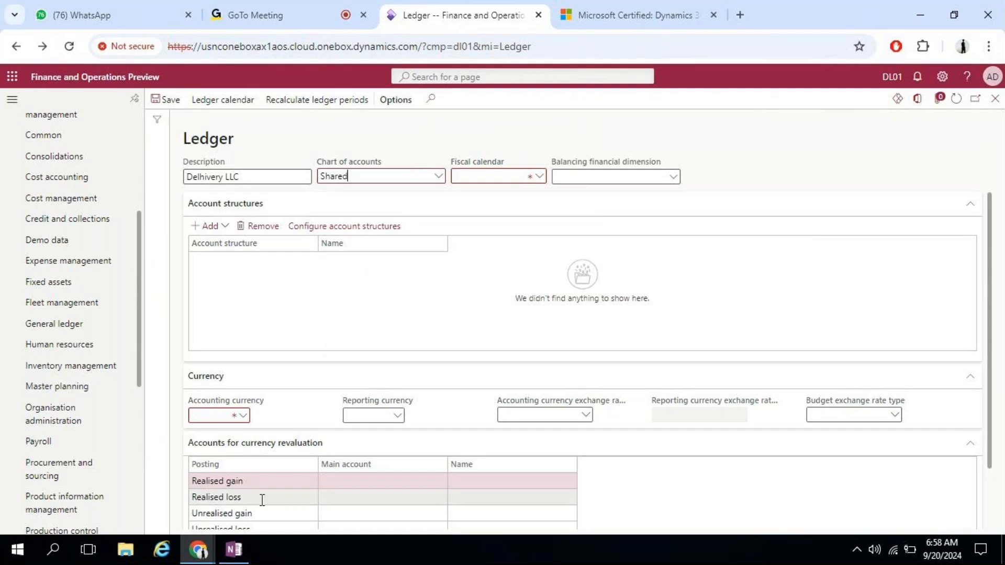
{"action": "left_click", "coordinate": [236, 559]}
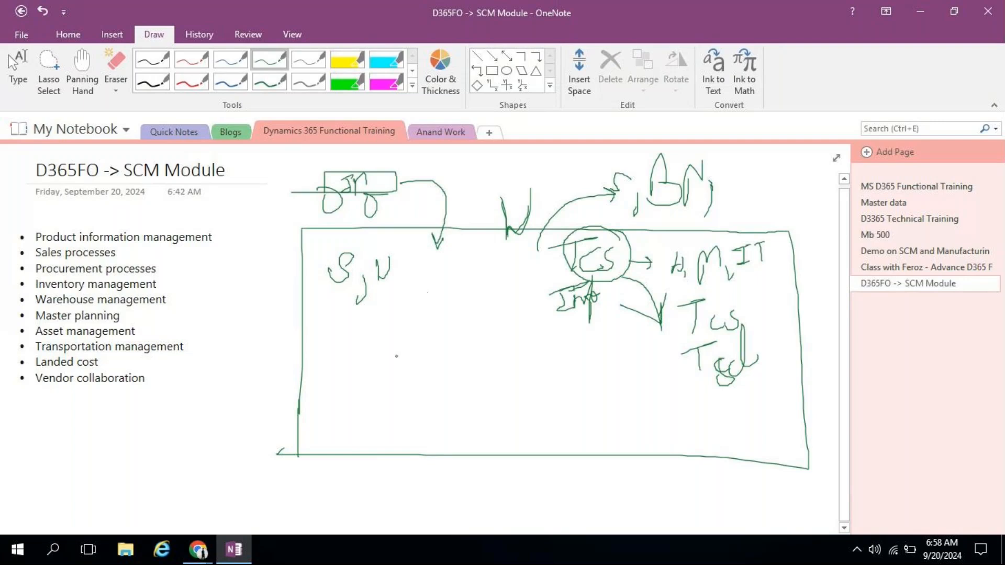
Step: Draw A and B with arrows and write -1000 GBR beside the upper arrow
{"action": "mouse_move", "coordinate": [350, 342]}
{"action": "left_mouse_down"}
{"action": "mouse_move", "coordinate": [371, 372]}
{"action": "mouse_move", "coordinate": [376, 355]}
{"action": "mouse_move", "coordinate": [477, 351]}
{"action": "mouse_move", "coordinate": [468, 364]}
{"action": "left_mouse_up"}
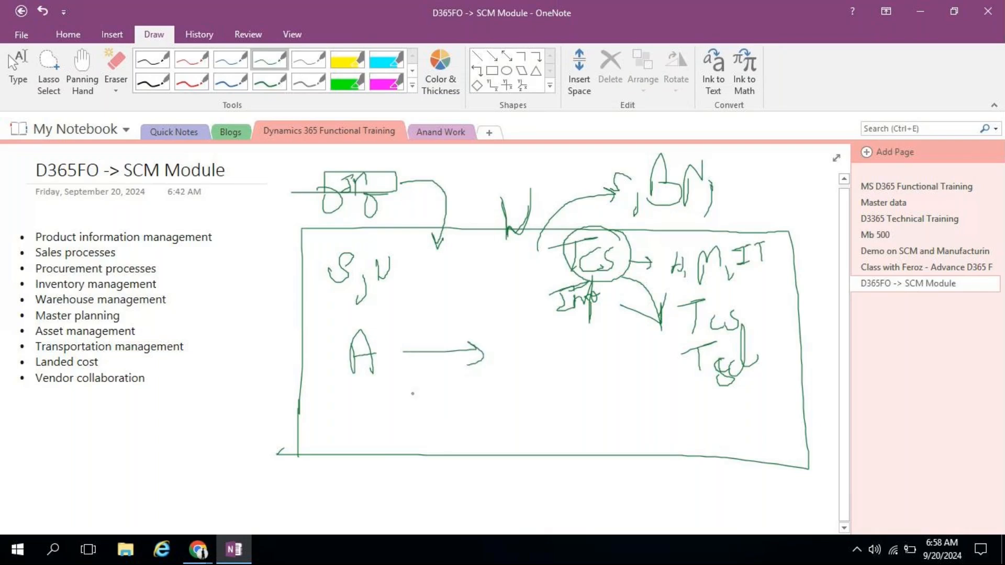
{"action": "mouse_move", "coordinate": [392, 393]}
{"action": "left_mouse_down"}
{"action": "mouse_move", "coordinate": [401, 391]}
{"action": "mouse_move", "coordinate": [397, 418]}
{"action": "left_mouse_up"}
{"action": "mouse_move", "coordinate": [471, 394]}
{"action": "left_mouse_down"}
{"action": "mouse_move", "coordinate": [539, 396]}
{"action": "mouse_move", "coordinate": [520, 415]}
{"action": "left_mouse_up"}
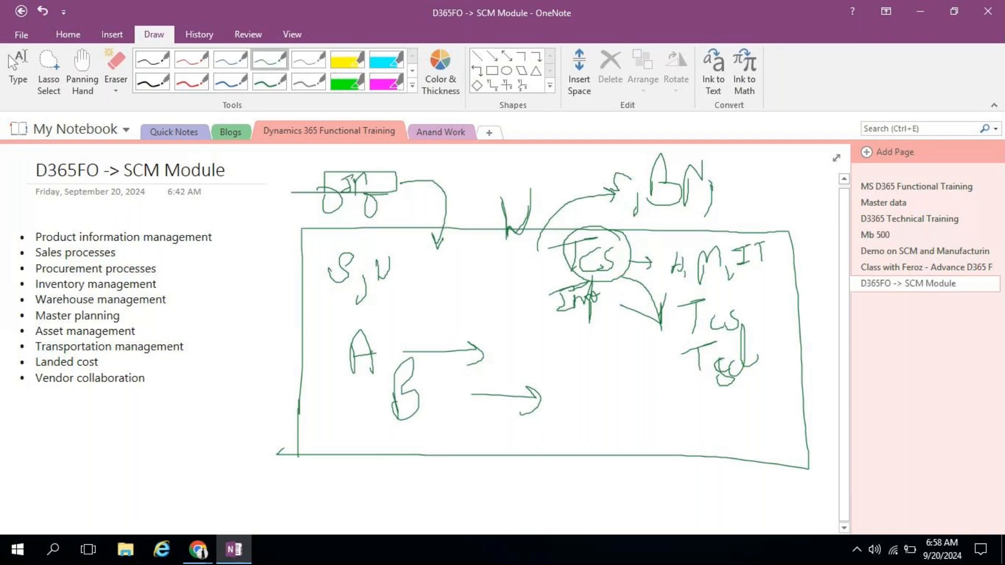
{"action": "left_click_drag", "start_coordinate": [533, 338], "coordinate": [537, 364]}
{"action": "mouse_move", "coordinate": [549, 346]}
{"action": "left_mouse_down"}
{"action": "mouse_move", "coordinate": [571, 348]}
{"action": "mouse_move", "coordinate": [578, 360]}
{"action": "mouse_move", "coordinate": [607, 354]}
{"action": "left_mouse_up"}
{"action": "mouse_move", "coordinate": [607, 347]}
{"action": "left_mouse_down"}
{"action": "mouse_move", "coordinate": [617, 366]}
{"action": "mouse_move", "coordinate": [651, 354]}
{"action": "left_mouse_up"}
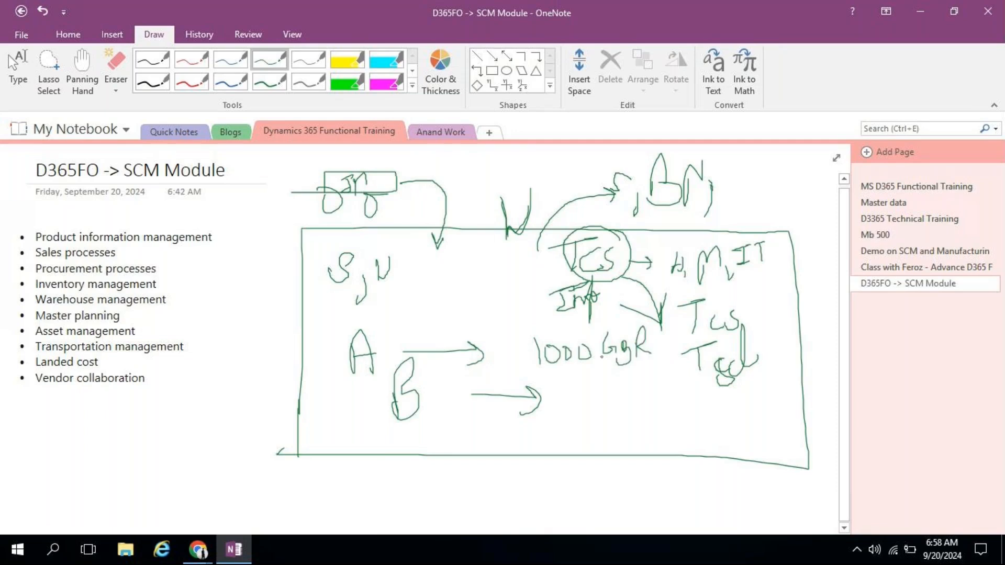
{"action": "left_click_drag", "start_coordinate": [512, 355], "coordinate": [533, 356]}
Step: Write +1000 after the lower arrow, add return arrows with handwritten labels, then return to the browser
{"action": "mouse_move", "coordinate": [561, 395]}
{"action": "left_mouse_down"}
{"action": "mouse_move", "coordinate": [563, 413]}
{"action": "mouse_move", "coordinate": [582, 393]}
{"action": "mouse_move", "coordinate": [599, 409]}
{"action": "mouse_move", "coordinate": [609, 396]}
{"action": "left_mouse_up"}
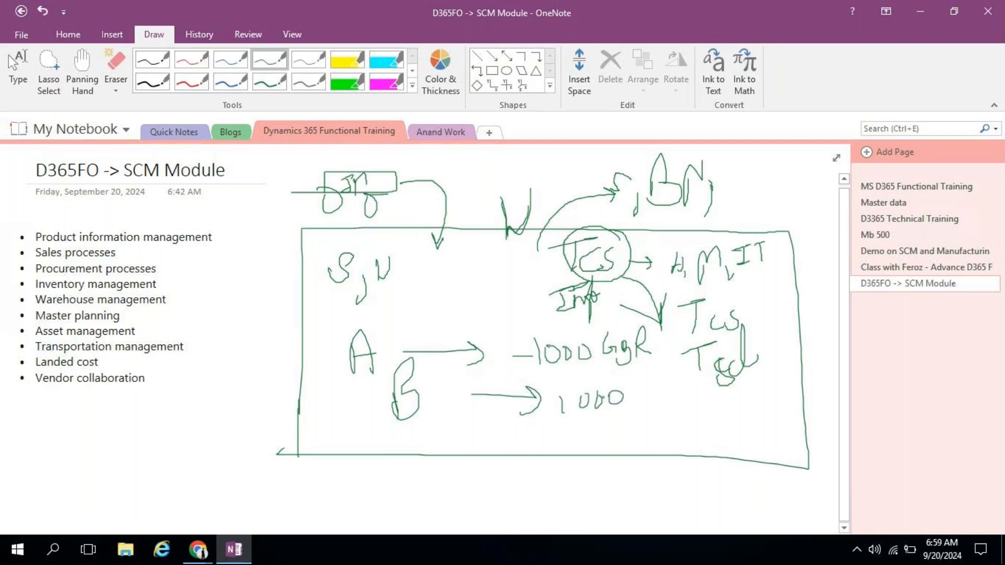
{"action": "mouse_move", "coordinate": [520, 356]}
{"action": "left_mouse_down"}
{"action": "mouse_move", "coordinate": [519, 341]}
{"action": "mouse_move", "coordinate": [456, 324]}
{"action": "mouse_move", "coordinate": [484, 338]}
{"action": "left_mouse_up"}
{"action": "mouse_move", "coordinate": [417, 305]}
{"action": "left_mouse_down"}
{"action": "mouse_move", "coordinate": [397, 320]}
{"action": "mouse_move", "coordinate": [445, 318]}
{"action": "left_mouse_up"}
{"action": "mouse_move", "coordinate": [550, 400]}
{"action": "left_mouse_down"}
{"action": "mouse_move", "coordinate": [551, 415]}
{"action": "mouse_move", "coordinate": [562, 404]}
{"action": "mouse_move", "coordinate": [503, 438]}
{"action": "mouse_move", "coordinate": [512, 448]}
{"action": "left_mouse_up"}
{"action": "mouse_move", "coordinate": [439, 432]}
{"action": "left_mouse_down"}
{"action": "mouse_move", "coordinate": [427, 460]}
{"action": "mouse_move", "coordinate": [449, 427]}
{"action": "mouse_move", "coordinate": [482, 454]}
{"action": "left_mouse_up"}
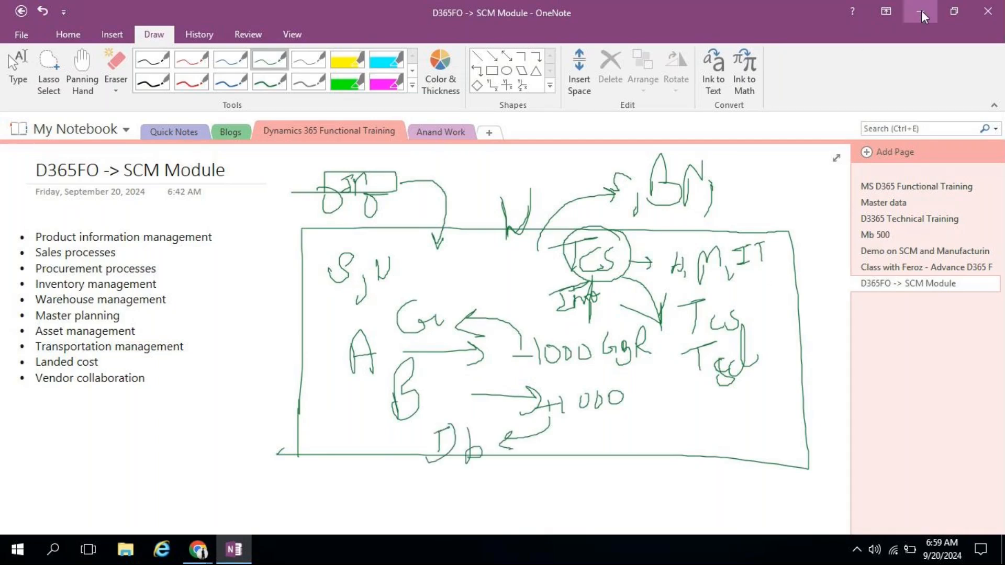
{"action": "key", "text": "alt+Tab"}
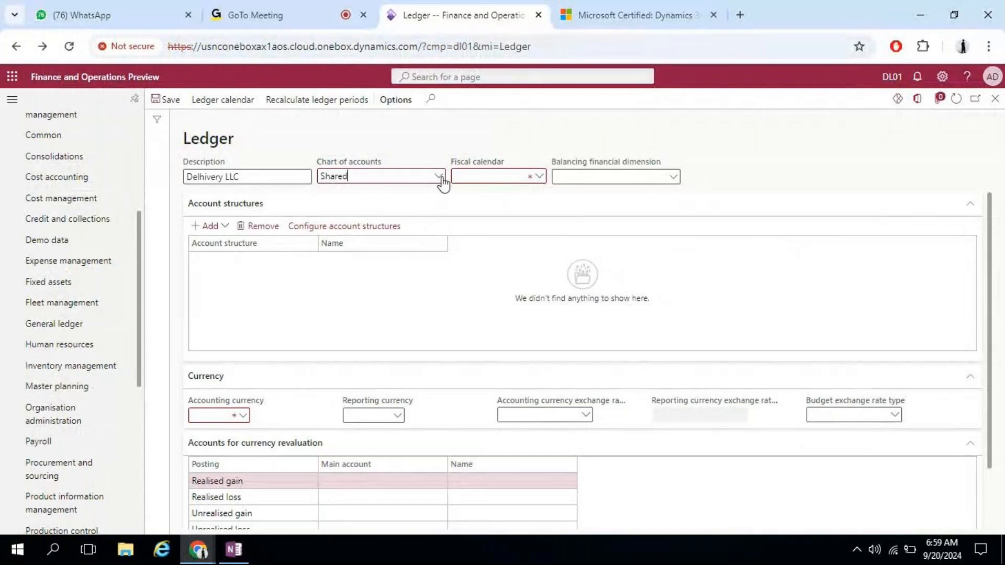
Step: Open the Shared chart of accounts record and reload the page
{"action": "left_click", "coordinate": [328, 178]}
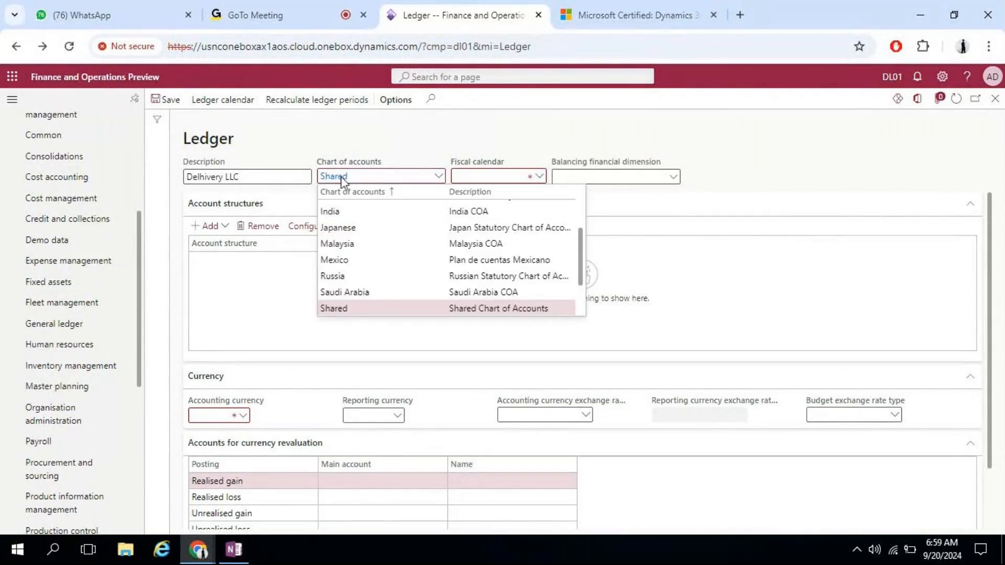
{"action": "left_click", "coordinate": [336, 176]}
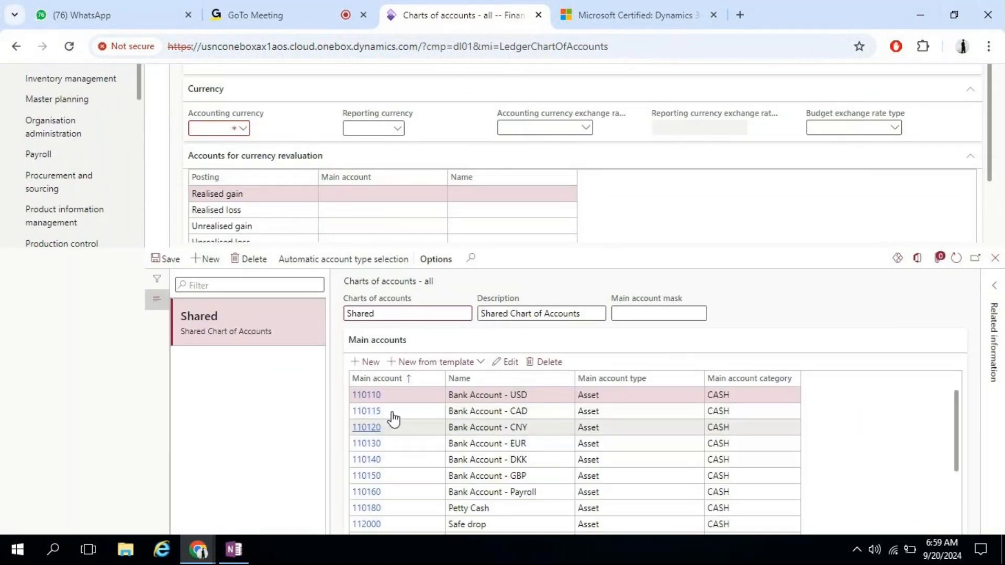
{"action": "left_click_drag", "start_coordinate": [956, 416], "coordinate": [949, 385]}
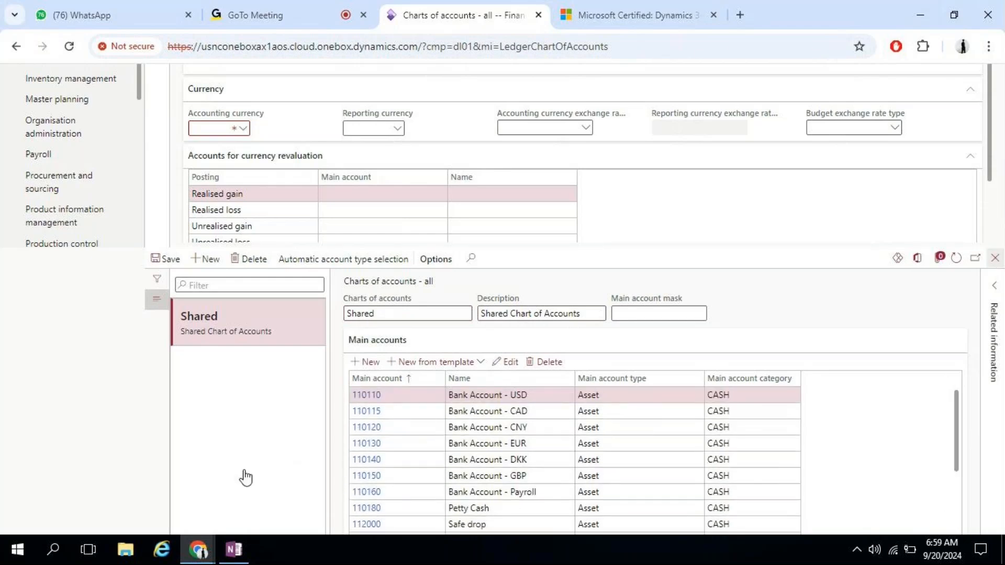
{"action": "left_click", "coordinate": [435, 318]}
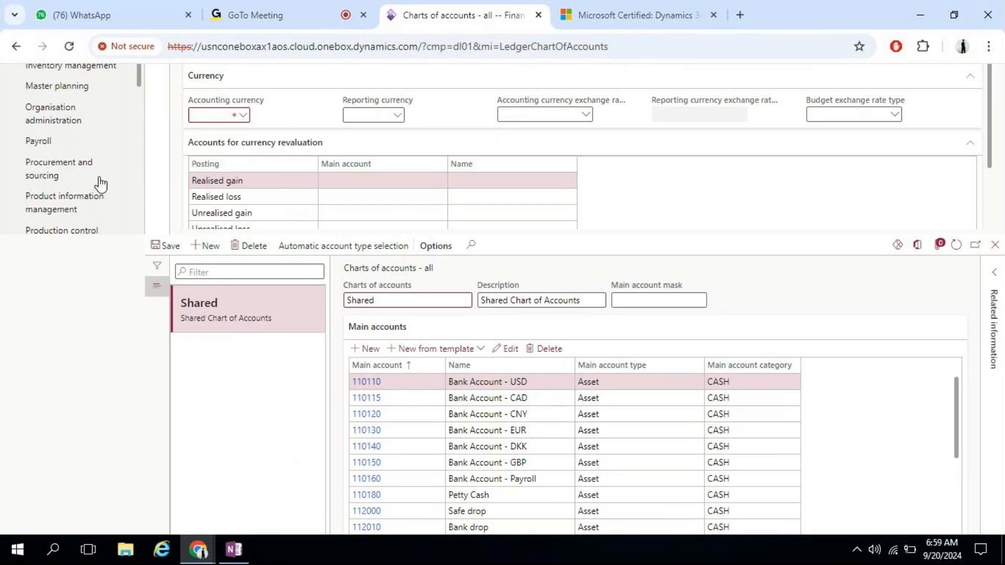
{"action": "left_click", "coordinate": [69, 46]}
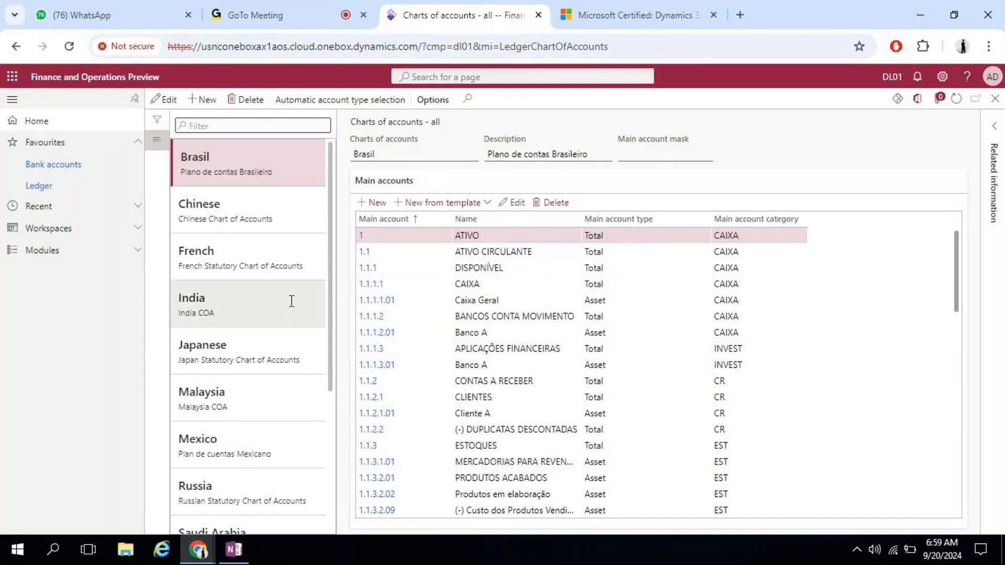
Step: Compare the Shared and Titan charts' main accounts, then close the Charts of accounts page
{"action": "left_click_drag", "start_coordinate": [331, 271], "coordinate": [335, 448]}
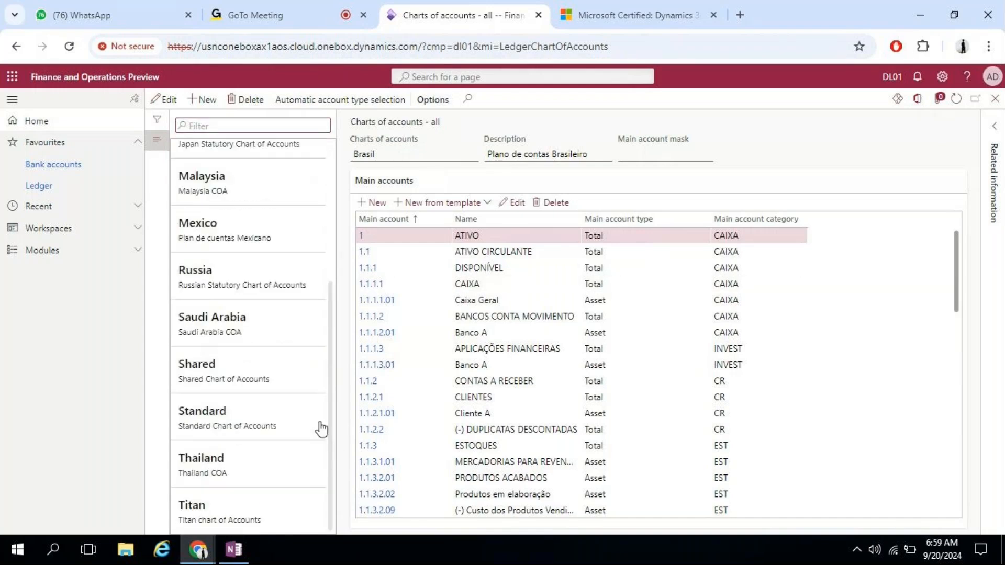
{"action": "left_click", "coordinate": [236, 373]}
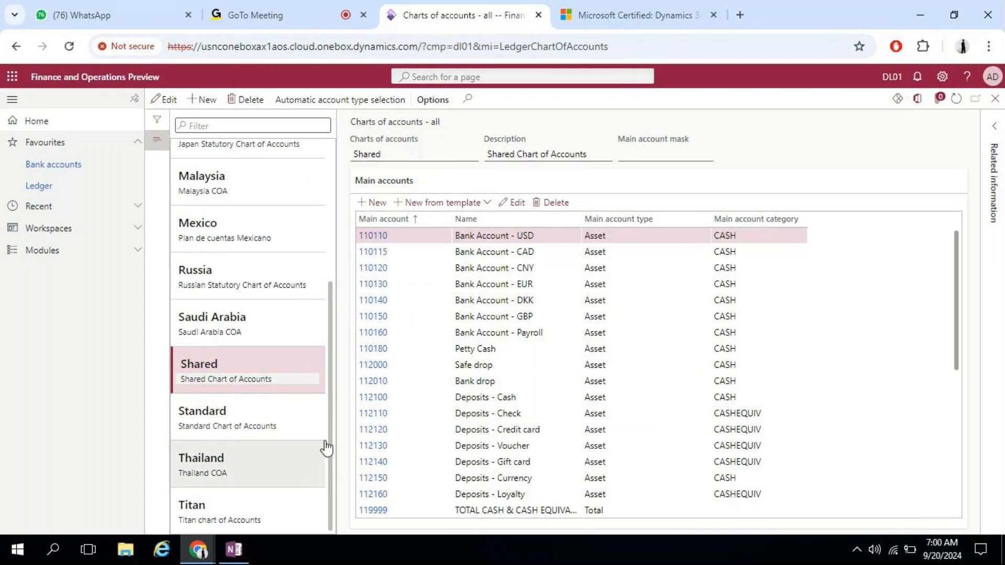
{"action": "left_click", "coordinate": [273, 507]}
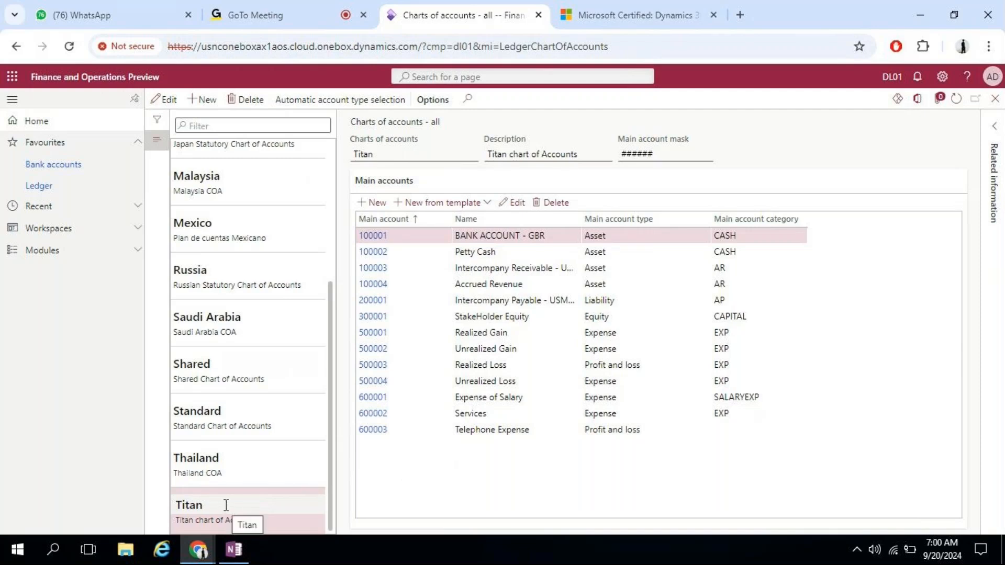
{"action": "left_click", "coordinate": [236, 361]}
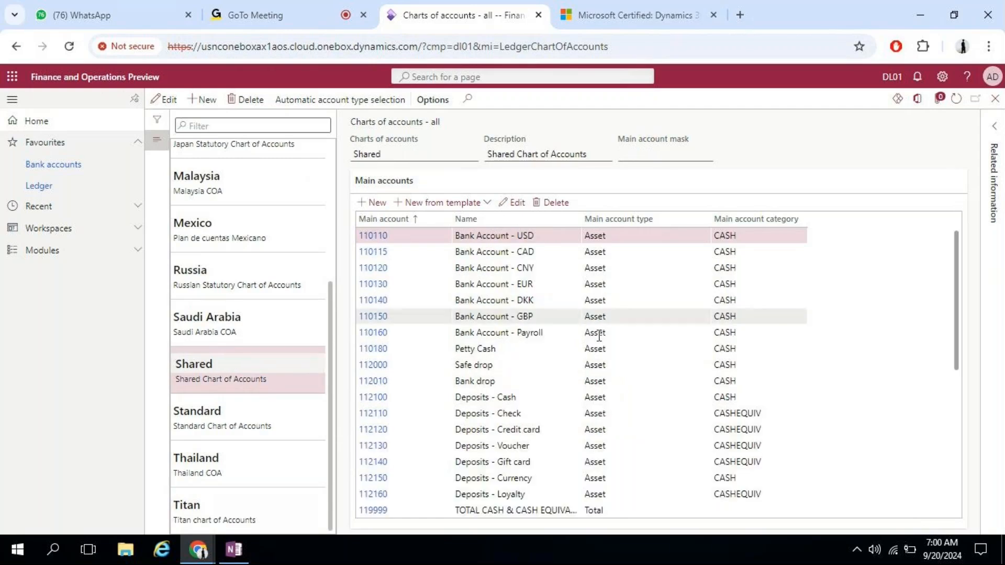
{"action": "left_click", "coordinate": [996, 99]}
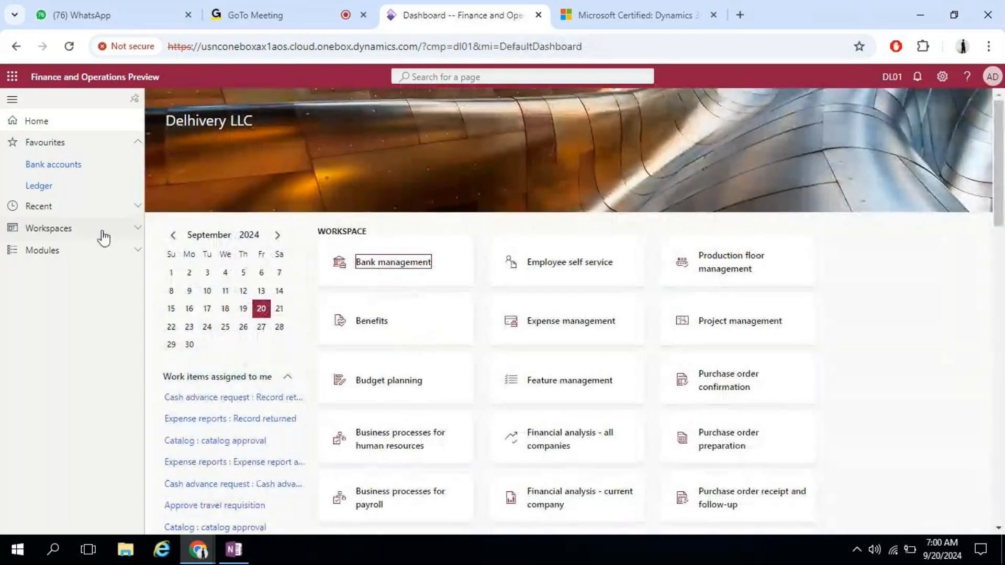
Step: Navigate through Modules to General ledger > Ledger setup > Ledger
{"action": "left_click", "coordinate": [100, 251]}
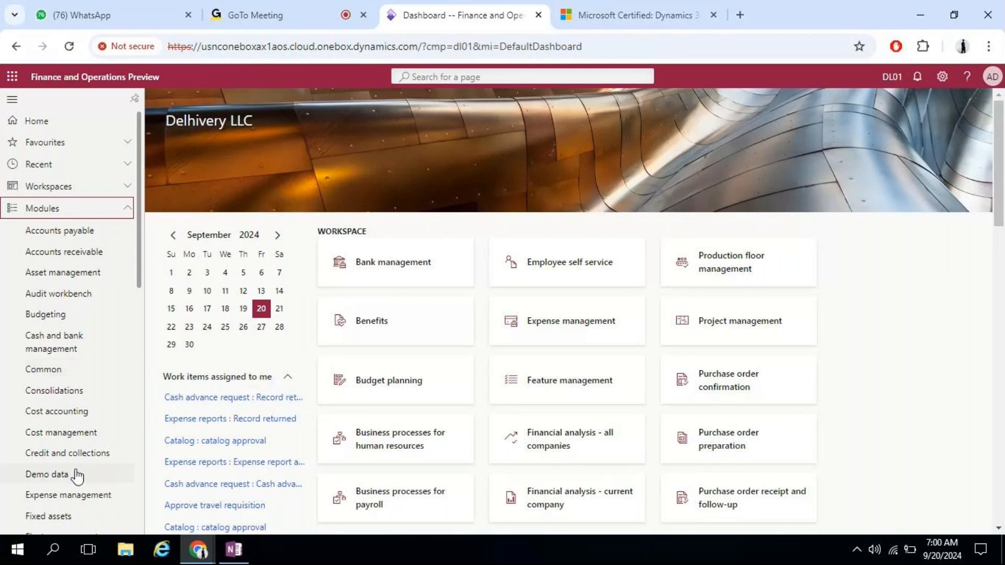
{"action": "left_click_drag", "start_coordinate": [138, 268], "coordinate": [136, 347]}
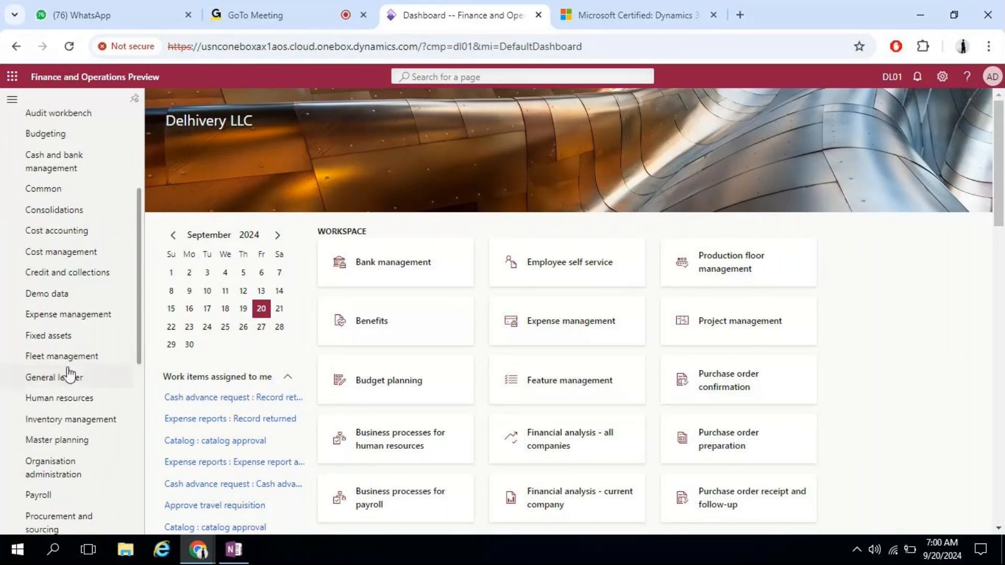
{"action": "left_click", "coordinate": [68, 375]}
{"action": "left_click", "coordinate": [787, 176]}
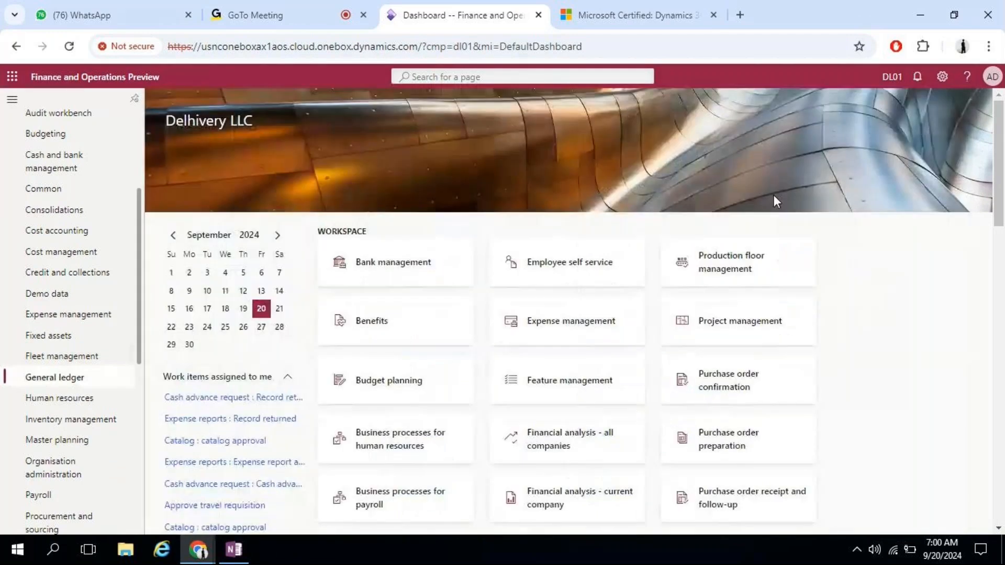
Step: Edit the ledger, choosing the Shared chart of accounts and the 2024 fiscal calendar
{"action": "left_click", "coordinate": [438, 179]}
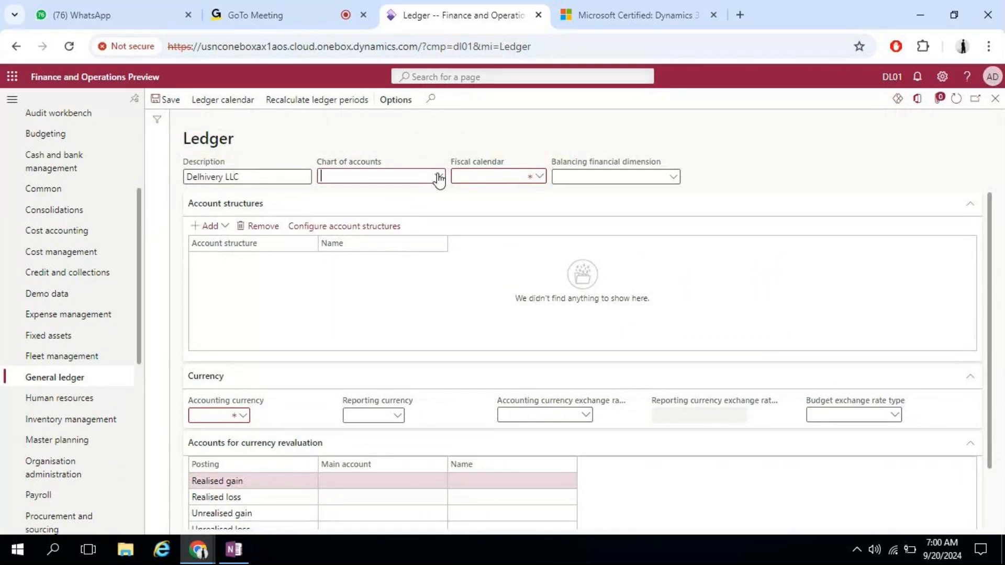
{"action": "left_click", "coordinate": [439, 179]}
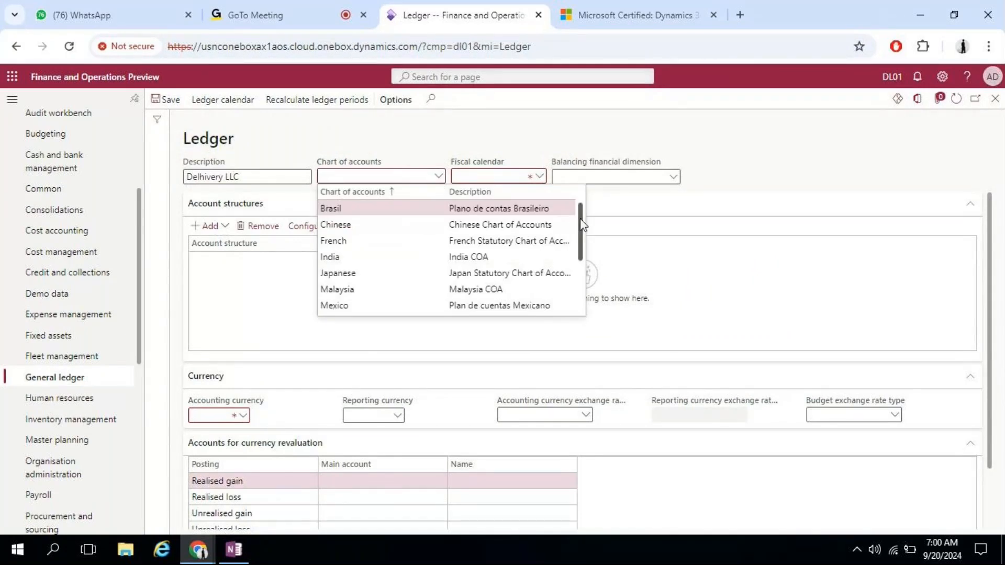
{"action": "scroll", "coordinate": [570, 252], "scroll_direction": "down", "scroll_amount": 3}
{"action": "left_click", "coordinate": [494, 260]}
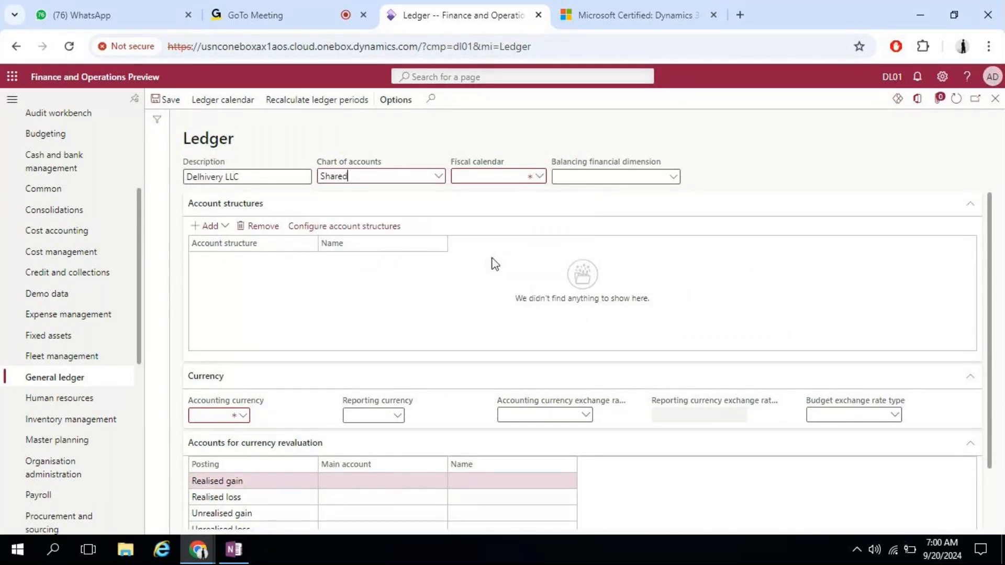
{"action": "left_click", "coordinate": [541, 177]}
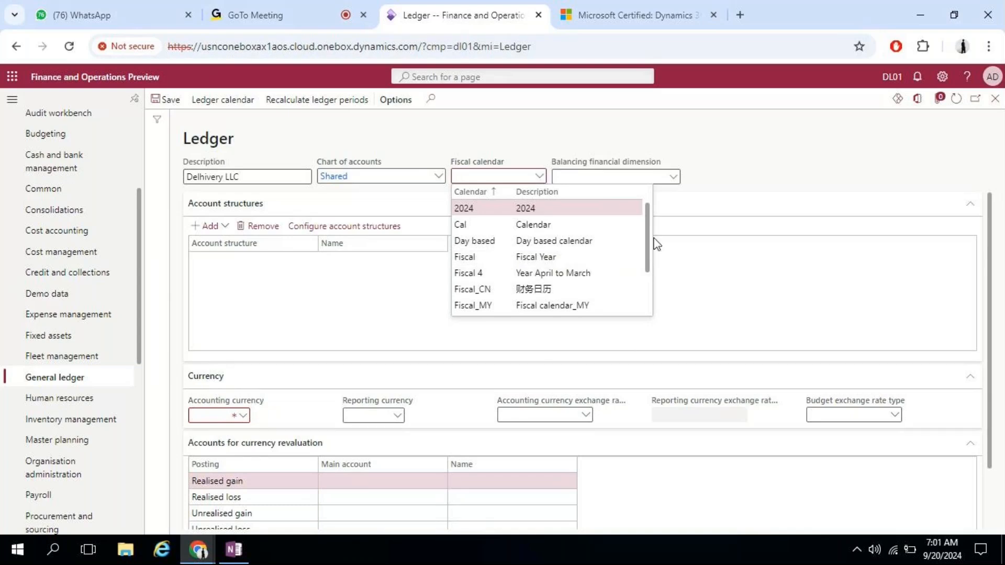
{"action": "left_click_drag", "start_coordinate": [650, 218], "coordinate": [643, 308]}
{"action": "scroll", "coordinate": [640, 303], "scroll_direction": "up", "scroll_amount": 3}
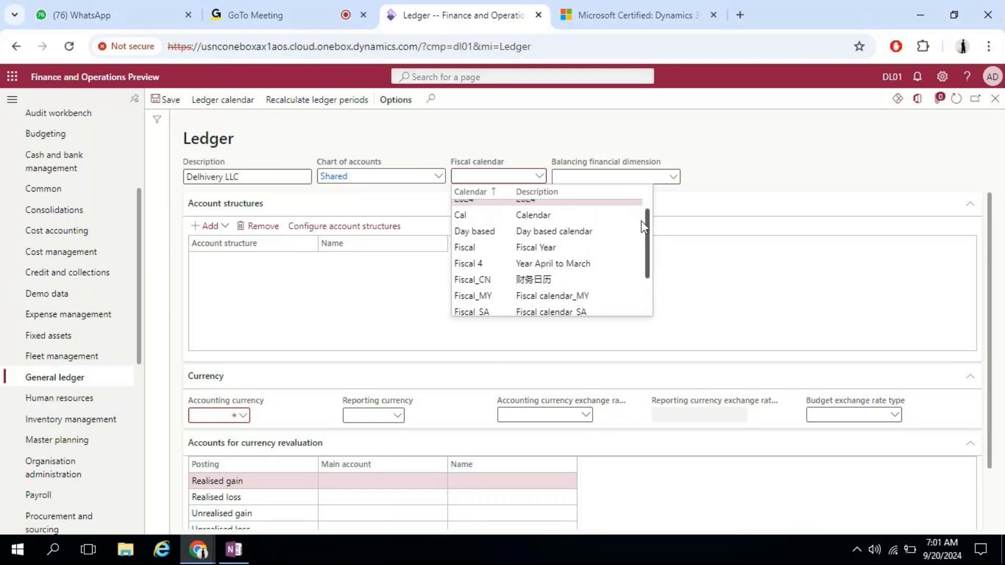
{"action": "left_click", "coordinate": [484, 207]}
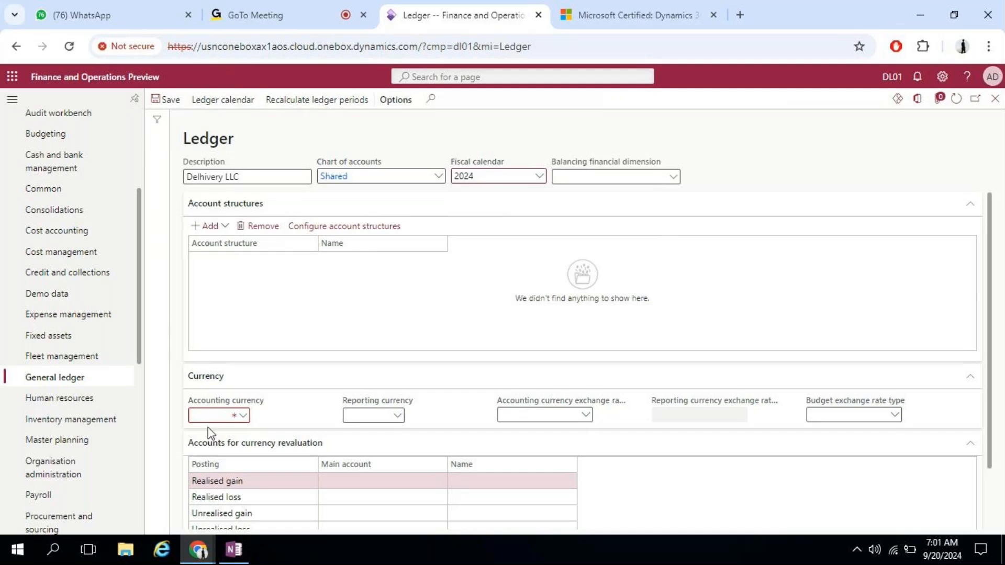
Step: Set both the accounting and reporting currencies to GBP
{"action": "left_click", "coordinate": [243, 416]}
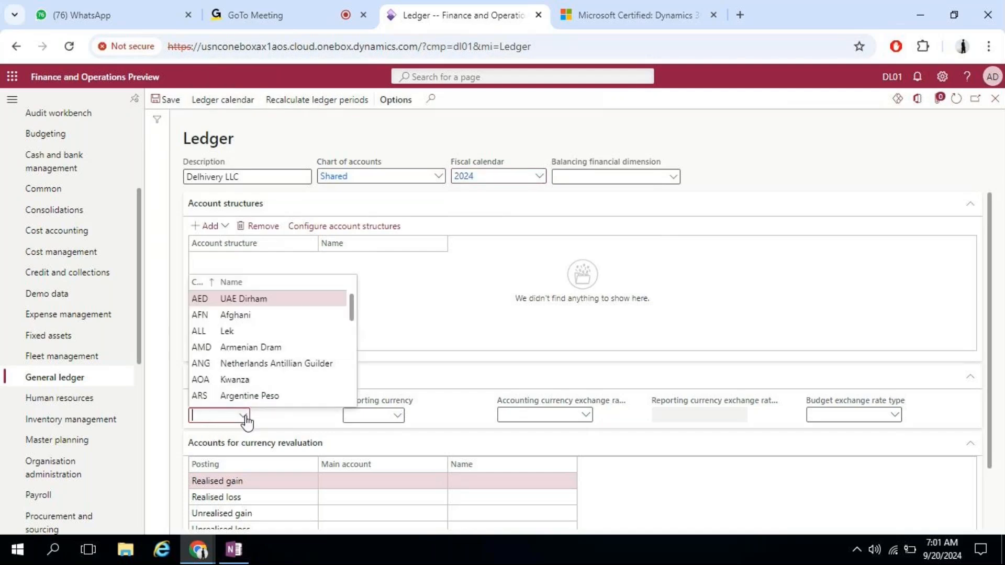
{"action": "type", "text": "GBR"}
{"action": "key", "text": "BackSpace"}
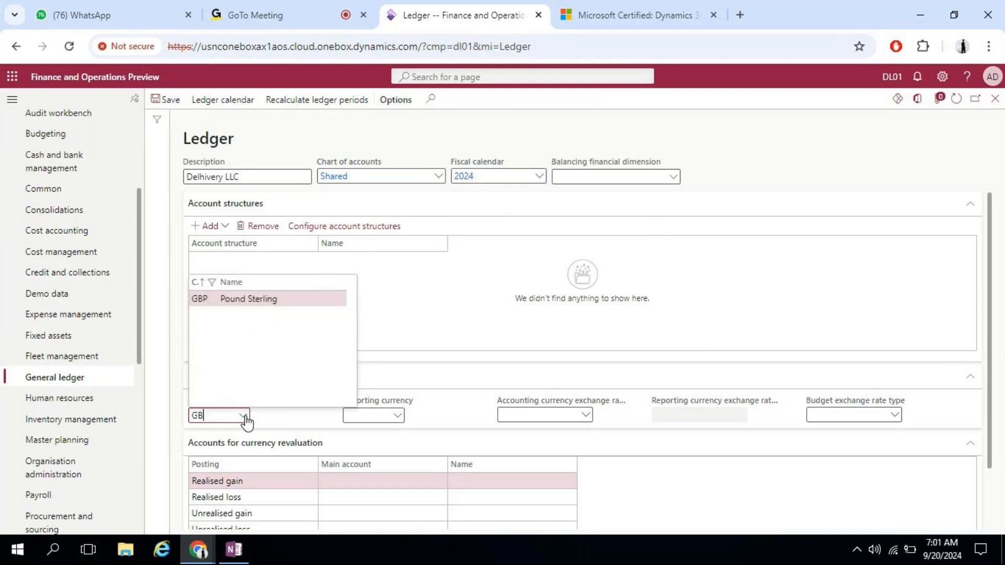
{"action": "key", "text": "Return"}
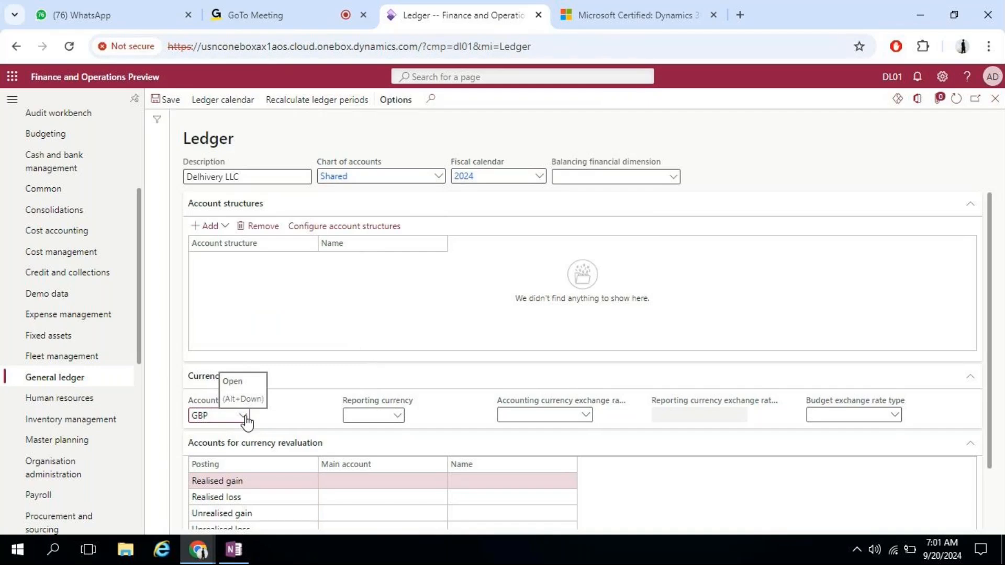
{"action": "left_click", "coordinate": [397, 417]}
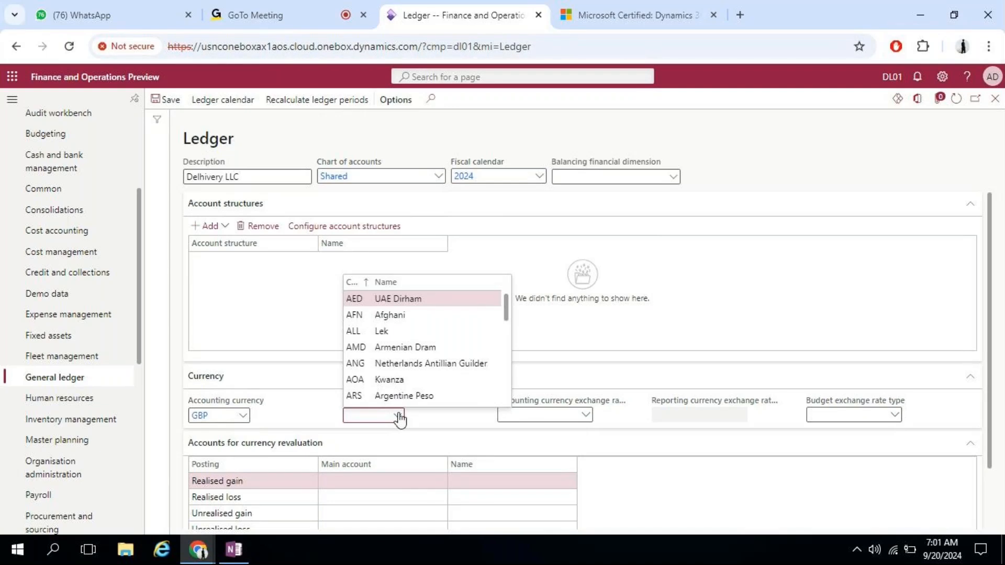
{"action": "type", "text": "GB"}
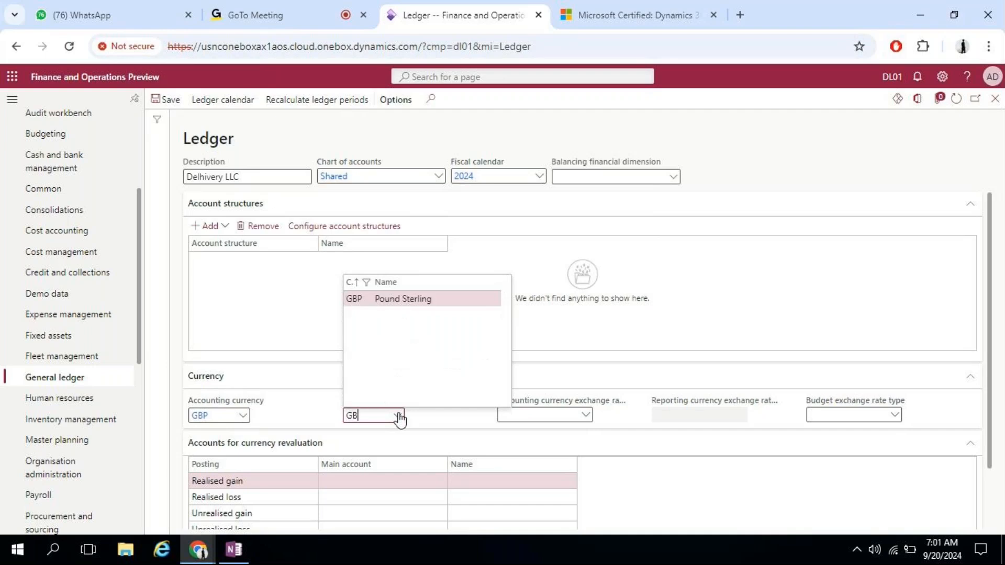
{"action": "type", "text": "P"}
{"action": "key", "text": "Tab"}
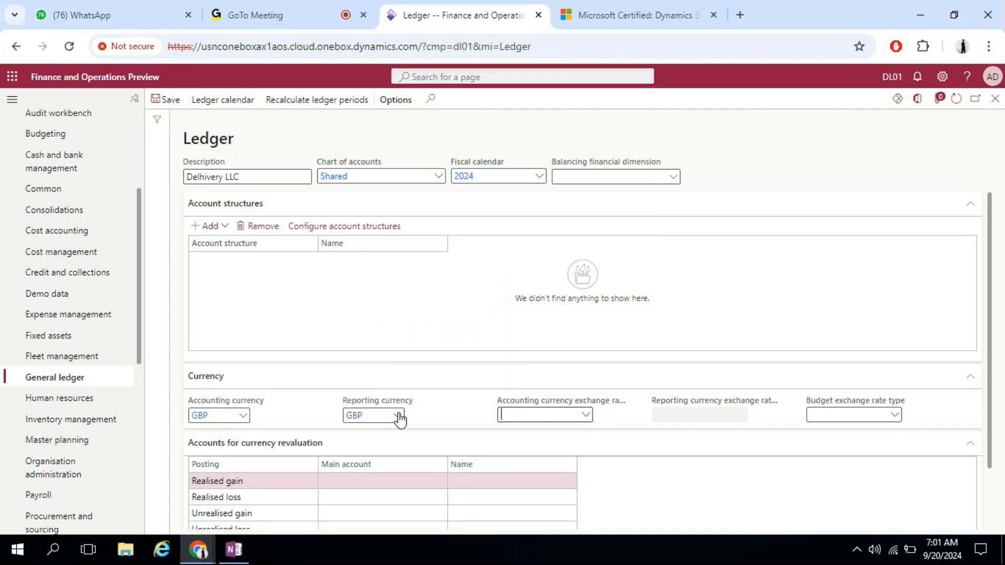
Step: Choose the Default accounting currency exchange rate type and save the ledger
{"action": "left_click", "coordinate": [586, 415]}
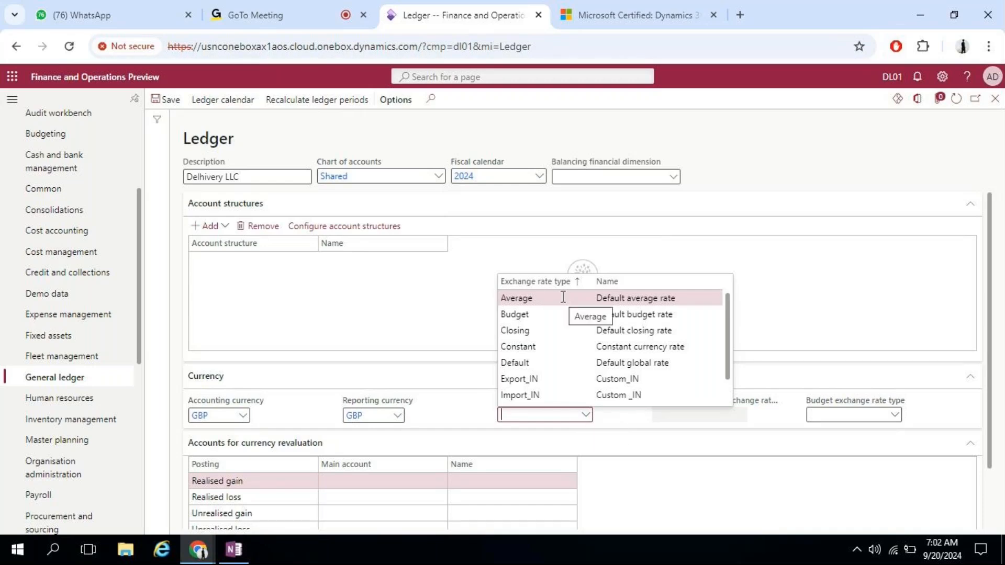
{"action": "left_click", "coordinate": [541, 363]}
{"action": "left_click", "coordinate": [793, 135]}
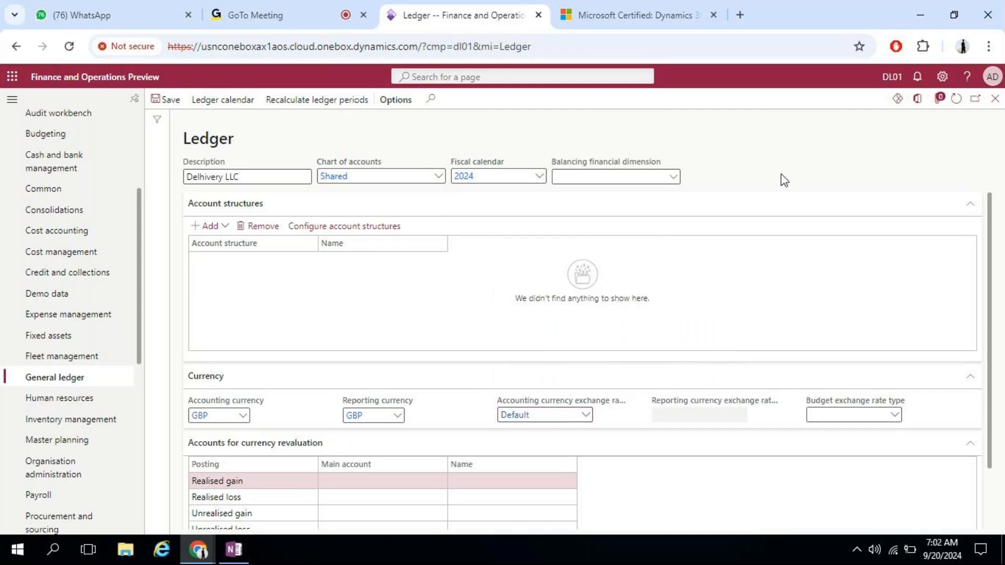
{"action": "left_click", "coordinate": [173, 99]}
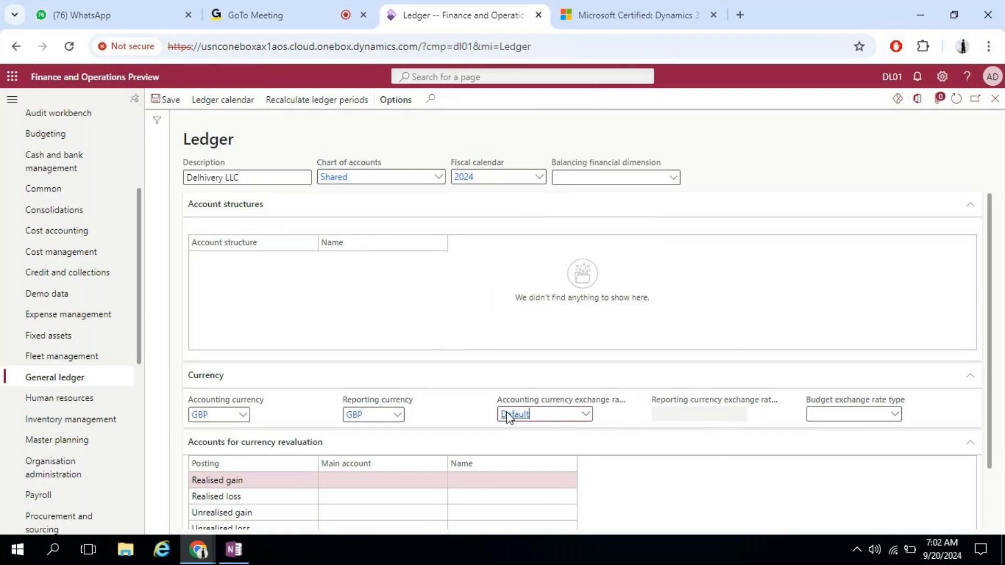
{"action": "left_click", "coordinate": [521, 432]}
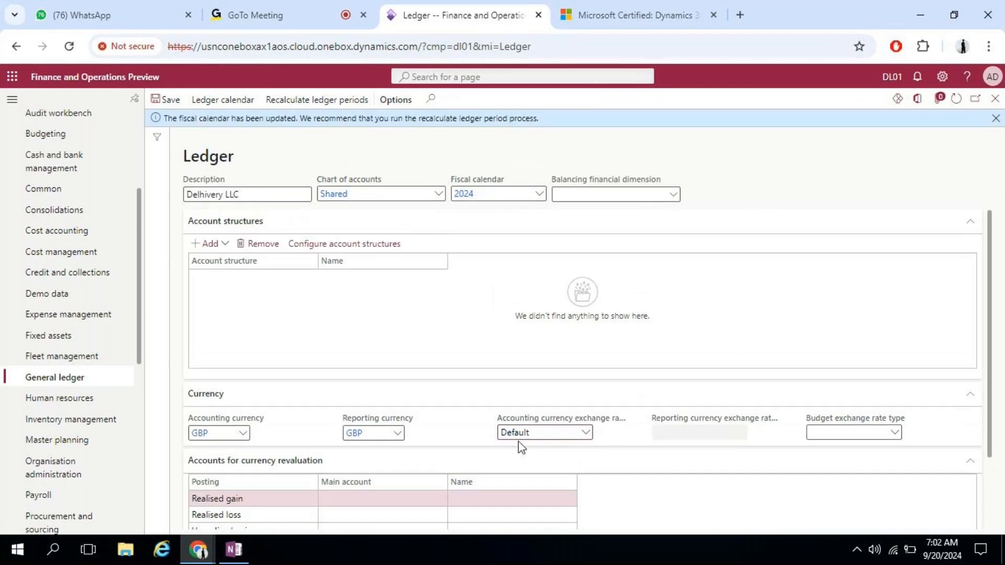
Step: Open the Default exchange rate type, view the EUR to CNY rate, and close back to the ledger
{"action": "right_click", "coordinate": [585, 439]}
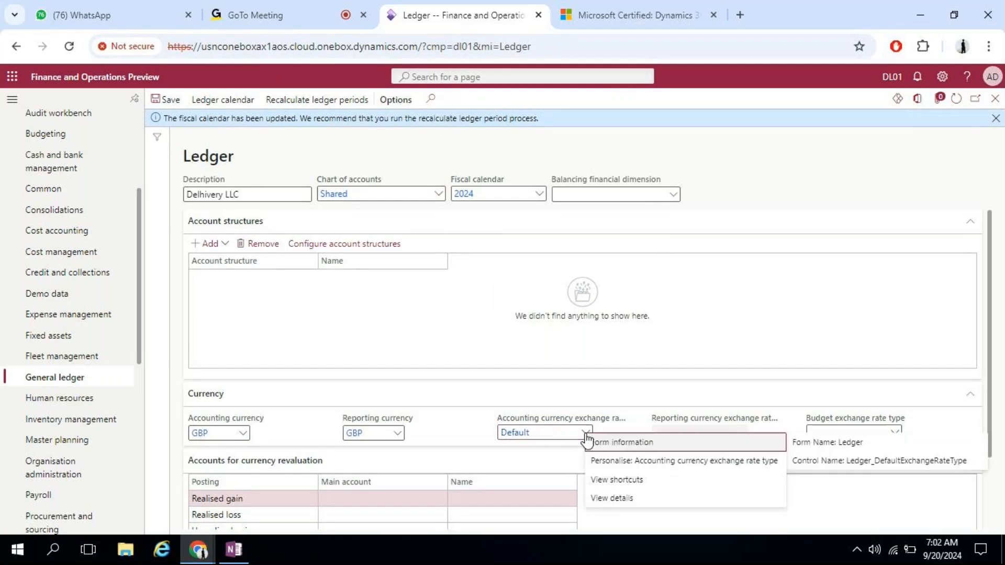
{"action": "left_click", "coordinate": [613, 500]}
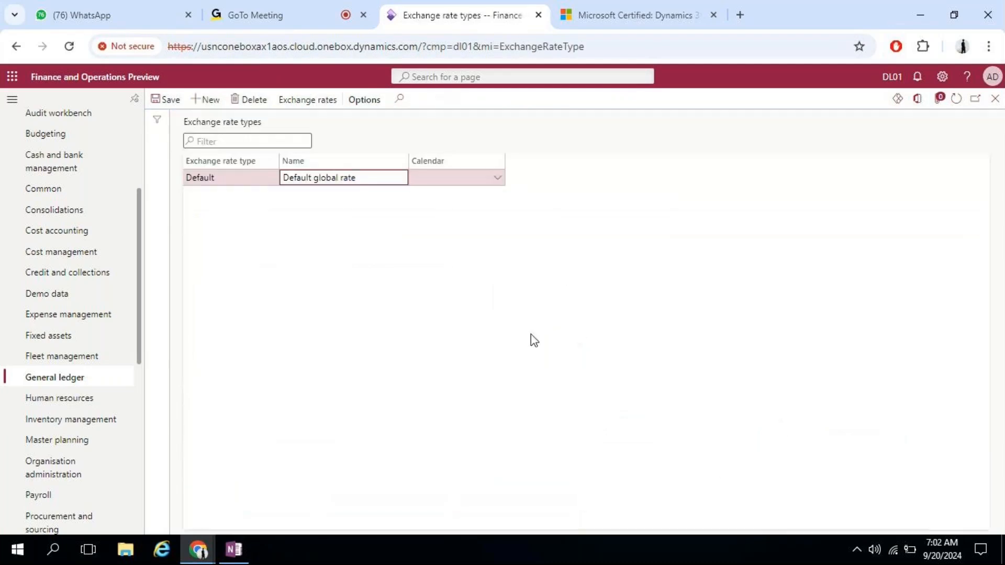
{"action": "left_click", "coordinate": [306, 101]}
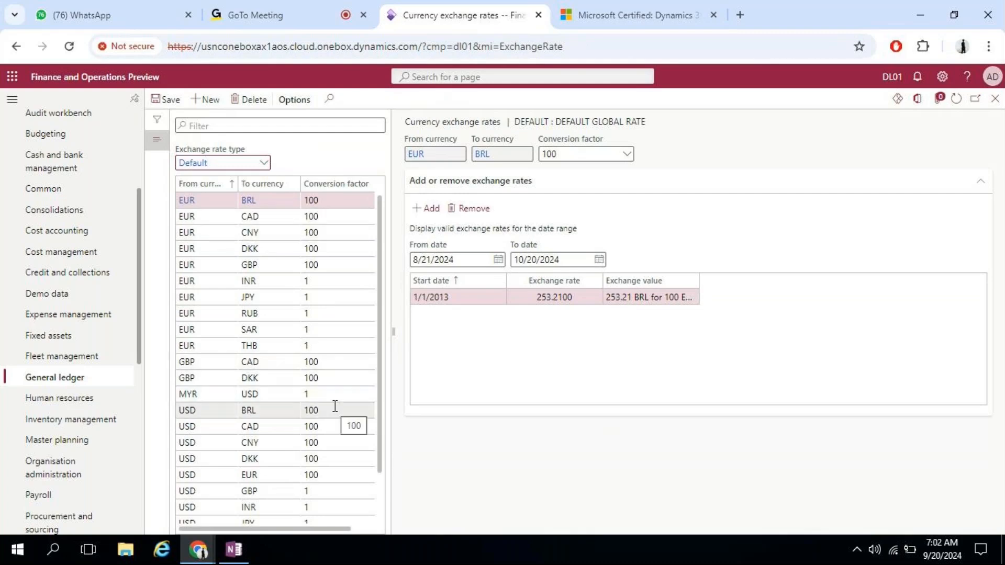
{"action": "left_click", "coordinate": [314, 235]}
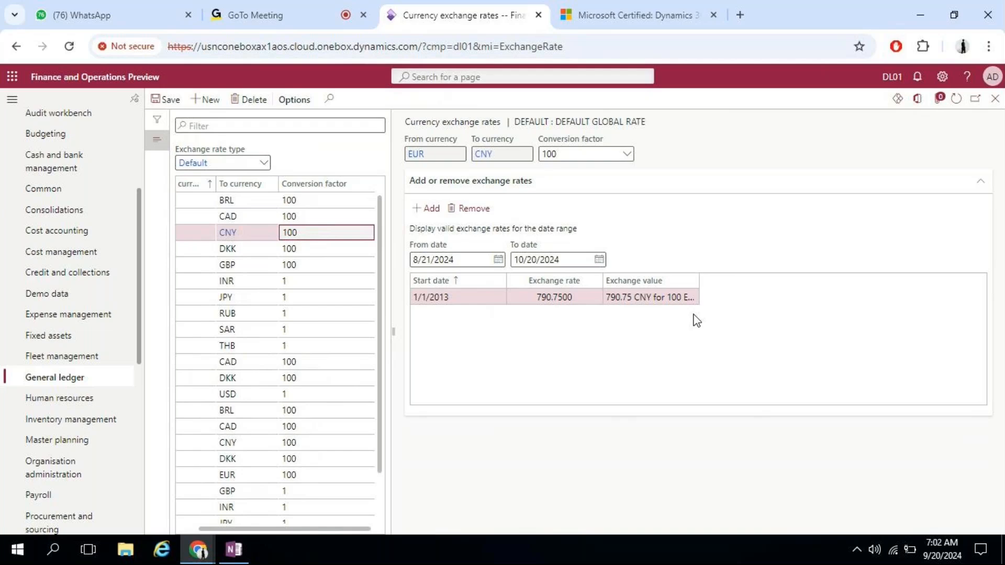
{"action": "left_click", "coordinate": [995, 99]}
{"action": "left_click", "coordinate": [994, 99]}
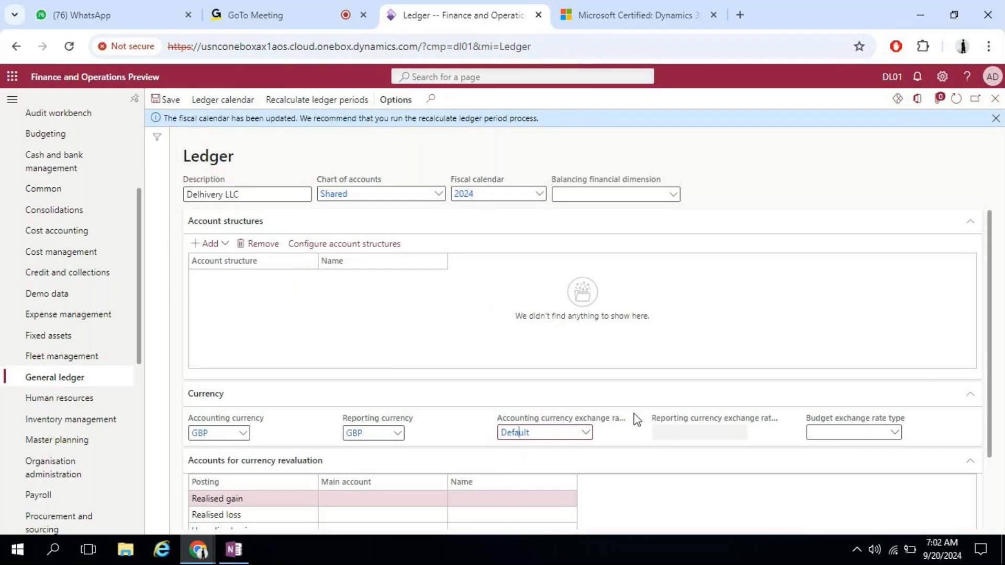
Step: Choose Default as the budget exchange rate type, then review the currency revaluation account rows
{"action": "left_click", "coordinate": [894, 432]}
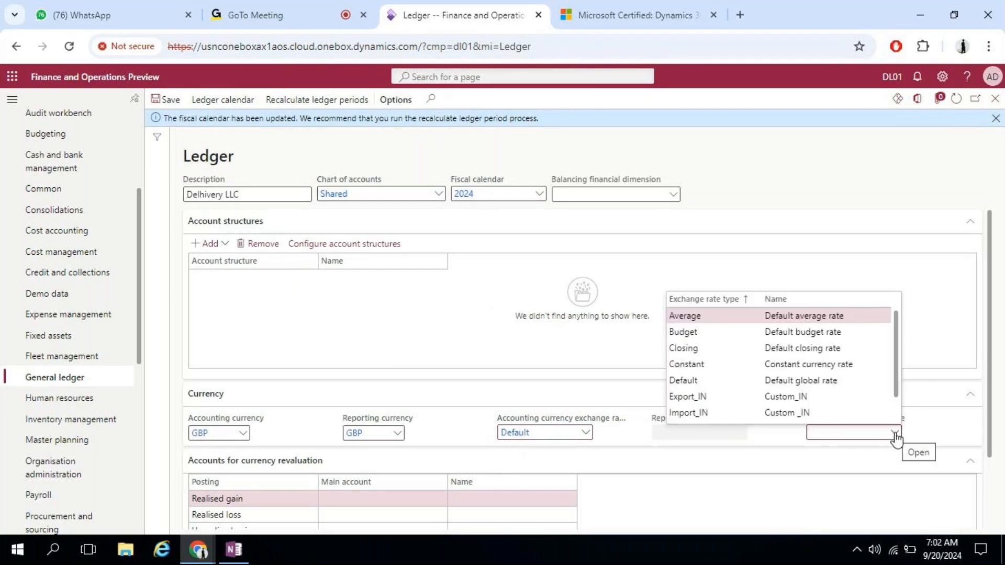
{"action": "left_click", "coordinate": [737, 381]}
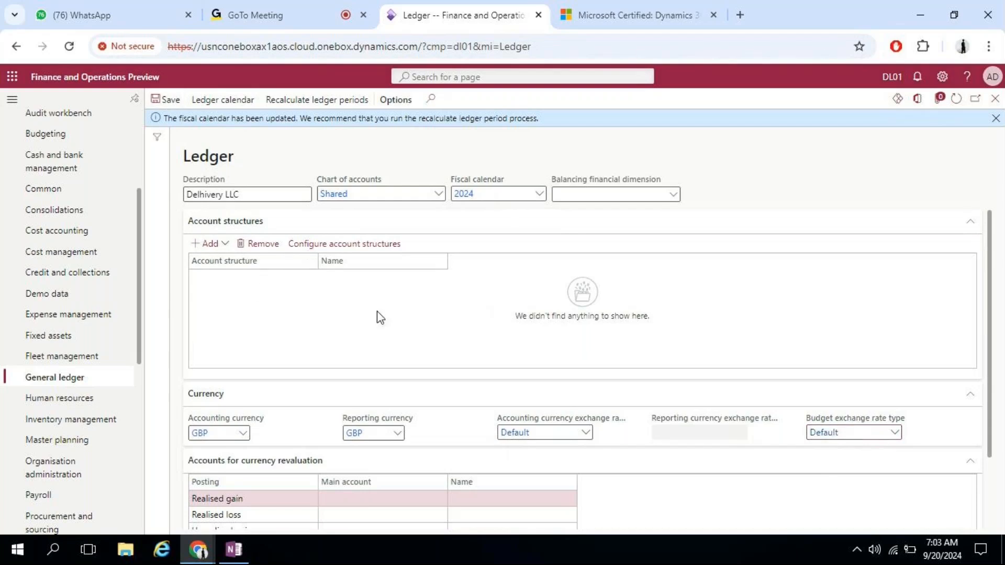
{"action": "left_click_drag", "start_coordinate": [990, 261], "coordinate": [997, 366]}
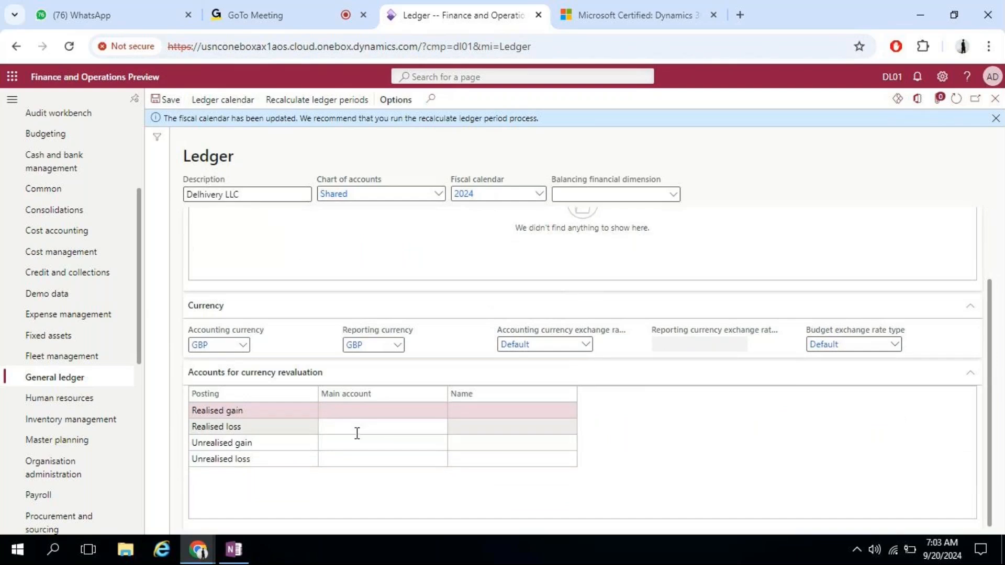
{"action": "left_click", "coordinate": [357, 433]}
{"action": "left_click", "coordinate": [354, 442]}
{"action": "left_click", "coordinate": [351, 458]}
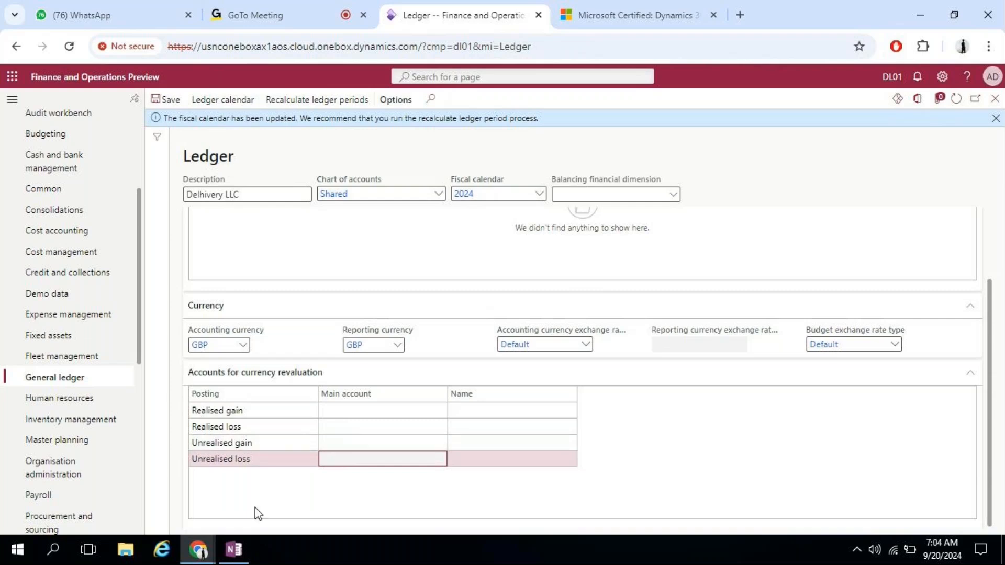
Step: In OneNote, write 'A/c Structure' in red ink with an arrow pointing right
{"action": "left_click", "coordinate": [238, 557]}
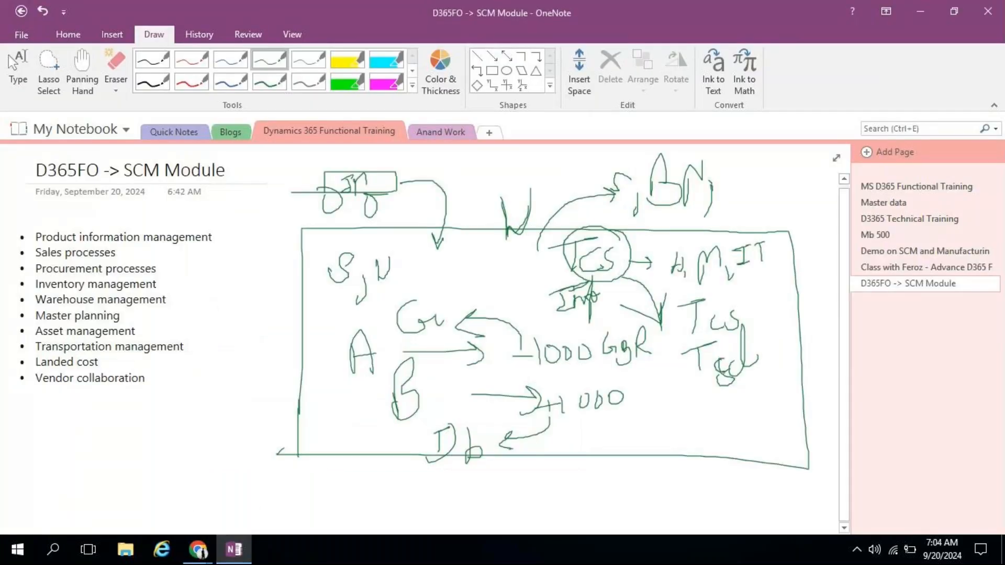
{"action": "left_click", "coordinate": [843, 526]}
{"action": "left_click", "coordinate": [843, 526]}
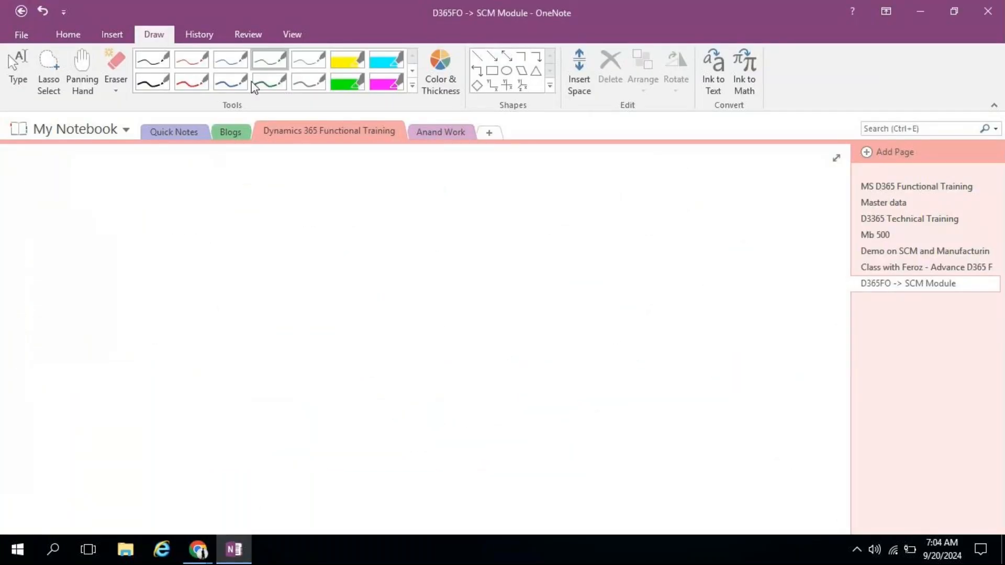
{"action": "left_click", "coordinate": [191, 81]}
{"action": "mouse_move", "coordinate": [21, 171]}
{"action": "left_mouse_down"}
{"action": "mouse_move", "coordinate": [7, 234]}
{"action": "mouse_move", "coordinate": [24, 238]}
{"action": "mouse_move", "coordinate": [30, 209]}
{"action": "mouse_move", "coordinate": [38, 231]}
{"action": "left_mouse_up"}
{"action": "mouse_move", "coordinate": [64, 196]}
{"action": "left_mouse_down"}
{"action": "mouse_move", "coordinate": [54, 230]}
{"action": "mouse_move", "coordinate": [66, 222]}
{"action": "left_mouse_up"}
{"action": "mouse_move", "coordinate": [137, 157]}
{"action": "left_mouse_down"}
{"action": "mouse_move", "coordinate": [133, 203]}
{"action": "mouse_move", "coordinate": [139, 187]}
{"action": "mouse_move", "coordinate": [156, 201]}
{"action": "mouse_move", "coordinate": [174, 188]}
{"action": "mouse_move", "coordinate": [181, 204]}
{"action": "mouse_move", "coordinate": [199, 191]}
{"action": "mouse_move", "coordinate": [225, 207]}
{"action": "left_mouse_up"}
{"action": "mouse_move", "coordinate": [168, 180]}
{"action": "left_mouse_down"}
{"action": "mouse_move", "coordinate": [183, 169]}
{"action": "mouse_move", "coordinate": [155, 164]}
{"action": "left_mouse_up"}
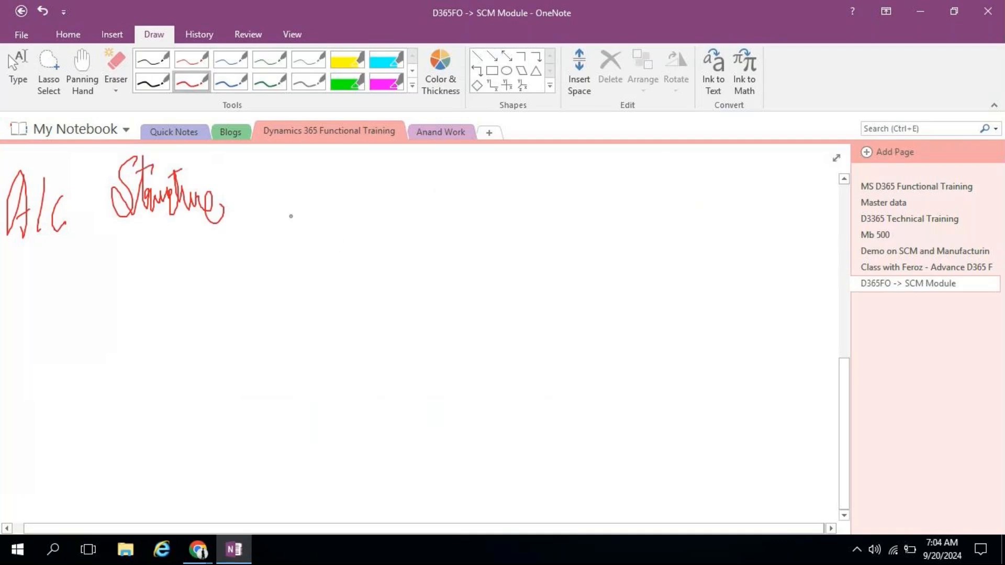
{"action": "mouse_move", "coordinate": [239, 199]}
{"action": "left_mouse_down"}
{"action": "mouse_move", "coordinate": [321, 197]}
{"action": "mouse_move", "coordinate": [310, 208]}
{"action": "left_mouse_up"}
Step: Write CoA + FD with a line down to MA, and tick each of the three
{"action": "mouse_move", "coordinate": [164, 250]}
{"action": "left_mouse_down"}
{"action": "mouse_move", "coordinate": [150, 242]}
{"action": "mouse_move", "coordinate": [163, 266]}
{"action": "mouse_move", "coordinate": [194, 242]}
{"action": "mouse_move", "coordinate": [201, 259]}
{"action": "mouse_move", "coordinate": [202, 246]}
{"action": "left_mouse_up"}
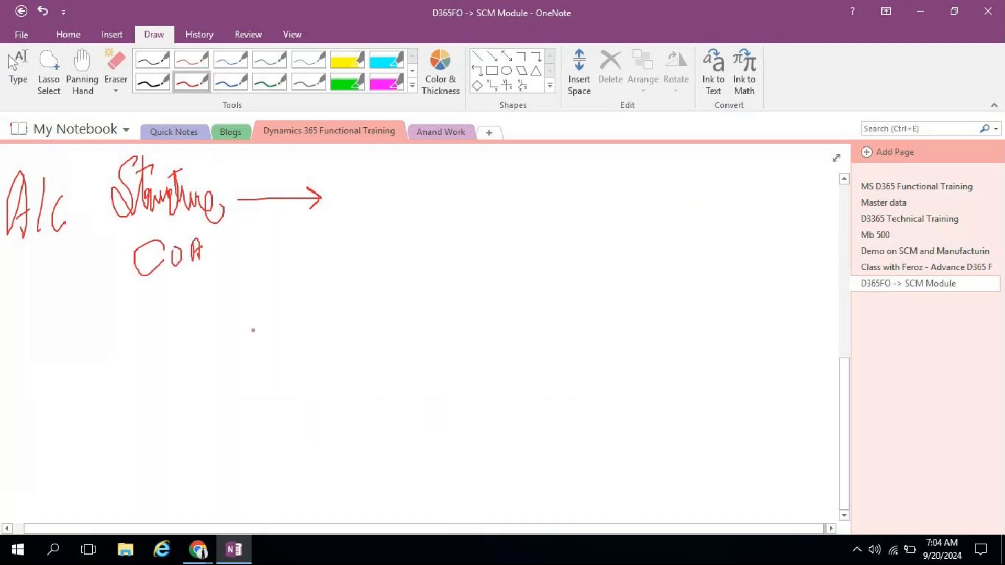
{"action": "mouse_move", "coordinate": [163, 284]}
{"action": "left_mouse_down"}
{"action": "mouse_move", "coordinate": [162, 348]}
{"action": "mouse_move", "coordinate": [139, 362]}
{"action": "mouse_move", "coordinate": [152, 385]}
{"action": "left_mouse_up"}
{"action": "mouse_move", "coordinate": [173, 355]}
{"action": "left_mouse_down"}
{"action": "mouse_move", "coordinate": [168, 382]}
{"action": "mouse_move", "coordinate": [183, 380]}
{"action": "left_mouse_up"}
{"action": "left_click_drag", "start_coordinate": [171, 366], "coordinate": [178, 362]}
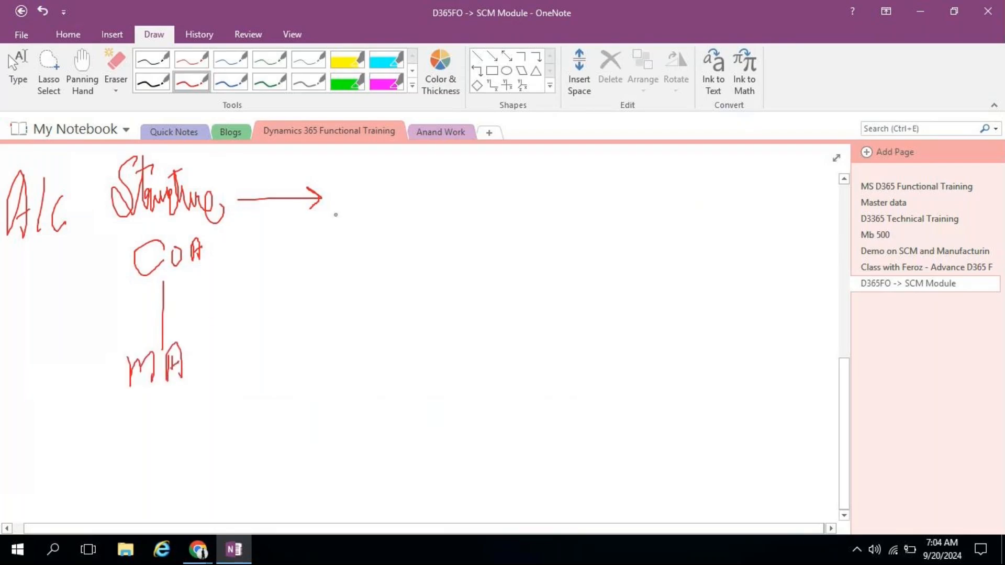
{"action": "mouse_move", "coordinate": [276, 239]}
{"action": "left_mouse_down"}
{"action": "mouse_move", "coordinate": [276, 266]}
{"action": "mouse_move", "coordinate": [297, 243]}
{"action": "left_mouse_up"}
{"action": "mouse_move", "coordinate": [350, 224]}
{"action": "left_mouse_down"}
{"action": "mouse_move", "coordinate": [332, 226]}
{"action": "mouse_move", "coordinate": [334, 255]}
{"action": "left_mouse_up"}
{"action": "mouse_move", "coordinate": [334, 242]}
{"action": "left_mouse_down"}
{"action": "mouse_move", "coordinate": [353, 238]}
{"action": "mouse_move", "coordinate": [359, 250]}
{"action": "left_mouse_up"}
{"action": "left_click_drag", "start_coordinate": [105, 261], "coordinate": [143, 234]}
{"action": "mouse_move", "coordinate": [100, 348]}
{"action": "left_mouse_down"}
{"action": "mouse_move", "coordinate": [107, 354]}
{"action": "mouse_move", "coordinate": [146, 312]}
{"action": "left_mouse_up"}
{"action": "left_click_drag", "start_coordinate": [309, 231], "coordinate": [354, 198]}
Step: Circle MA, CoA and FD in thin green ink
{"action": "left_click", "coordinate": [269, 59]}
{"action": "mouse_move", "coordinate": [181, 346]}
{"action": "left_mouse_down"}
{"action": "mouse_move", "coordinate": [134, 411]}
{"action": "mouse_move", "coordinate": [157, 321]}
{"action": "mouse_move", "coordinate": [146, 321]}
{"action": "left_mouse_up"}
{"action": "mouse_move", "coordinate": [212, 234]}
{"action": "left_mouse_down"}
{"action": "mouse_move", "coordinate": [171, 226]}
{"action": "mouse_move", "coordinate": [197, 242]}
{"action": "mouse_move", "coordinate": [185, 243]}
{"action": "left_mouse_up"}
{"action": "mouse_move", "coordinate": [354, 216]}
{"action": "left_mouse_down"}
{"action": "mouse_move", "coordinate": [317, 264]}
{"action": "mouse_move", "coordinate": [326, 211]}
{"action": "left_mouse_up"}
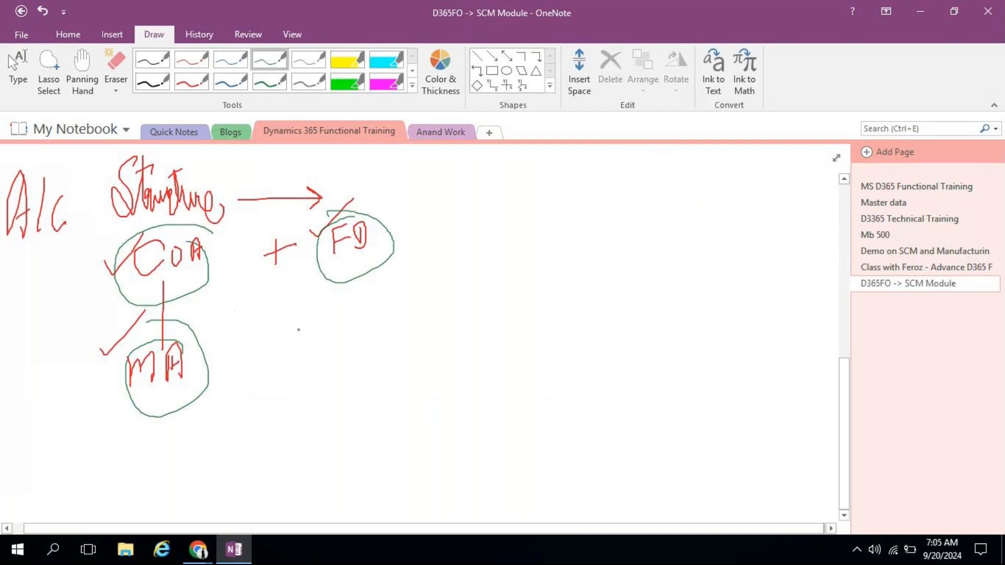
Step: Write a green 'A/c Number' heading with 'Bank', a bank name and 50 below it
{"action": "mouse_move", "coordinate": [591, 183]}
{"action": "left_mouse_down"}
{"action": "mouse_move", "coordinate": [603, 199]}
{"action": "mouse_move", "coordinate": [603, 187]}
{"action": "left_mouse_up"}
{"action": "left_click_drag", "start_coordinate": [617, 147], "coordinate": [617, 213]}
{"action": "mouse_move", "coordinate": [632, 176]}
{"action": "left_mouse_down"}
{"action": "mouse_move", "coordinate": [621, 207]}
{"action": "mouse_move", "coordinate": [633, 213]}
{"action": "left_mouse_up"}
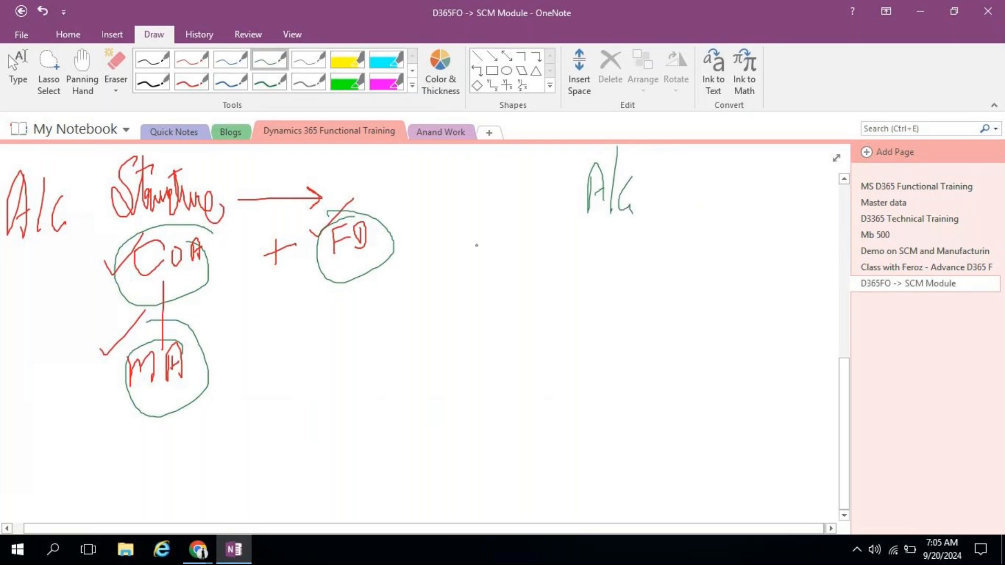
{"action": "mouse_move", "coordinate": [456, 239]}
{"action": "left_mouse_down"}
{"action": "mouse_move", "coordinate": [453, 267]}
{"action": "mouse_move", "coordinate": [477, 232]}
{"action": "mouse_move", "coordinate": [486, 260]}
{"action": "mouse_move", "coordinate": [497, 247]}
{"action": "mouse_move", "coordinate": [500, 259]}
{"action": "left_mouse_up"}
{"action": "mouse_move", "coordinate": [508, 226]}
{"action": "left_mouse_down"}
{"action": "mouse_move", "coordinate": [503, 260]}
{"action": "mouse_move", "coordinate": [518, 242]}
{"action": "mouse_move", "coordinate": [542, 240]}
{"action": "left_mouse_up"}
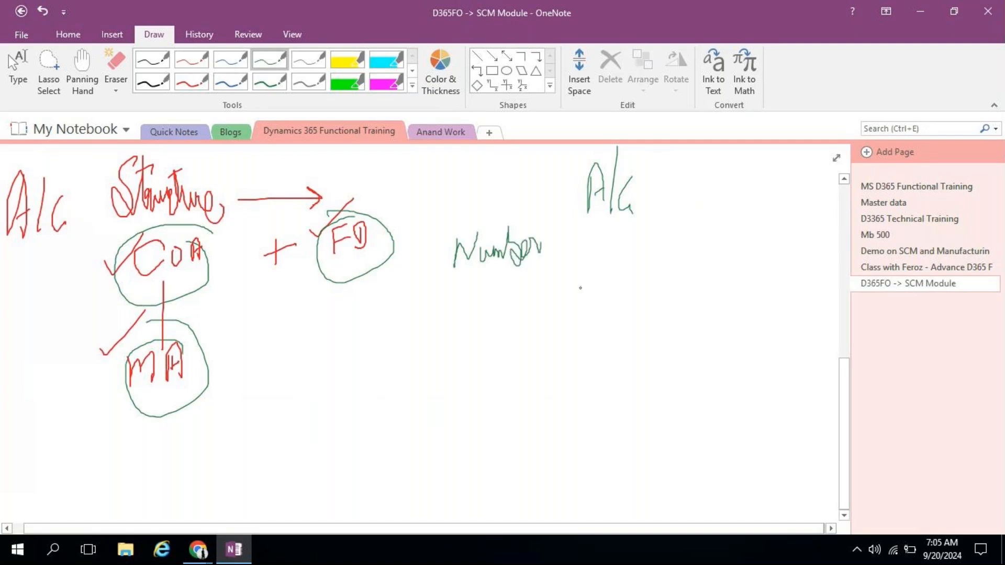
{"action": "mouse_move", "coordinate": [445, 297]}
{"action": "left_mouse_down"}
{"action": "mouse_move", "coordinate": [443, 323]}
{"action": "mouse_move", "coordinate": [478, 302]}
{"action": "mouse_move", "coordinate": [504, 316]}
{"action": "mouse_move", "coordinate": [494, 321]}
{"action": "left_mouse_up"}
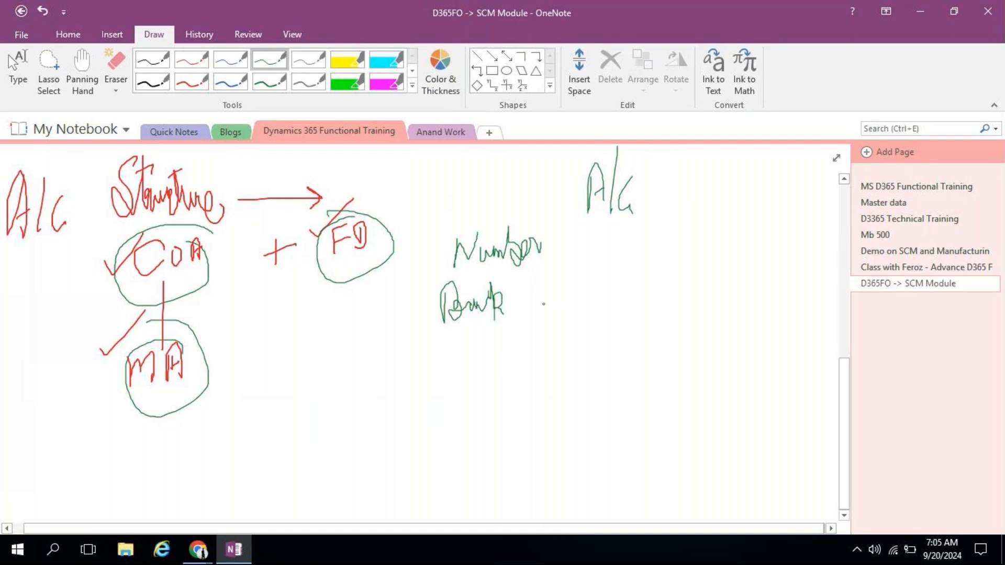
{"action": "mouse_move", "coordinate": [532, 295]}
{"action": "left_mouse_down"}
{"action": "mouse_move", "coordinate": [530, 313]}
{"action": "mouse_move", "coordinate": [578, 312]}
{"action": "mouse_move", "coordinate": [570, 293]}
{"action": "left_mouse_up"}
{"action": "mouse_move", "coordinate": [663, 282]}
{"action": "left_mouse_down"}
{"action": "mouse_move", "coordinate": [647, 305]}
{"action": "mouse_move", "coordinate": [692, 297]}
{"action": "mouse_move", "coordinate": [693, 287]}
{"action": "mouse_move", "coordinate": [704, 298]}
{"action": "mouse_move", "coordinate": [710, 285]}
{"action": "mouse_move", "coordinate": [710, 294]}
{"action": "mouse_move", "coordinate": [737, 289]}
{"action": "mouse_move", "coordinate": [730, 301]}
{"action": "left_mouse_up"}
{"action": "left_click", "coordinate": [701, 296]}
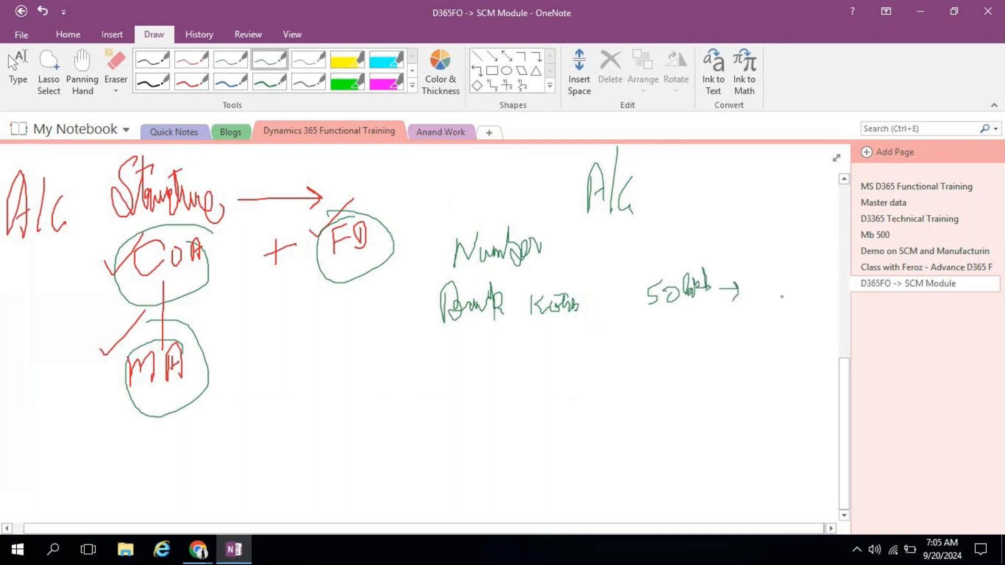
Step: Write a sample dashed account number starting with 1, with an arrow down from the bank name
{"action": "mouse_move", "coordinate": [575, 330]}
{"action": "left_mouse_down"}
{"action": "mouse_move", "coordinate": [588, 354]}
{"action": "mouse_move", "coordinate": [627, 347]}
{"action": "left_mouse_up"}
{"action": "left_click", "coordinate": [623, 347]}
{"action": "mouse_move", "coordinate": [632, 325]}
{"action": "left_mouse_down"}
{"action": "mouse_move", "coordinate": [635, 343]}
{"action": "mouse_move", "coordinate": [640, 333]}
{"action": "left_mouse_up"}
{"action": "mouse_move", "coordinate": [647, 322]}
{"action": "left_mouse_down"}
{"action": "mouse_move", "coordinate": [657, 341]}
{"action": "mouse_move", "coordinate": [672, 335]}
{"action": "left_mouse_up"}
{"action": "left_click_drag", "start_coordinate": [672, 336], "coordinate": [711, 333]}
{"action": "left_click_drag", "start_coordinate": [723, 332], "coordinate": [746, 331]}
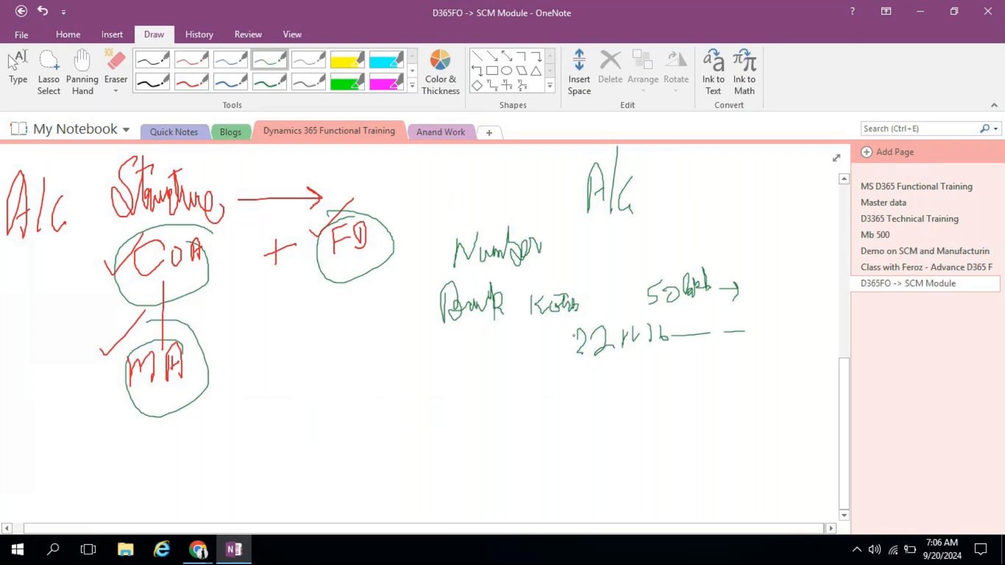
{"action": "mouse_move", "coordinate": [569, 338]}
{"action": "left_mouse_down"}
{"action": "mouse_move", "coordinate": [569, 362]}
{"action": "mouse_move", "coordinate": [755, 295]}
{"action": "mouse_move", "coordinate": [597, 368]}
{"action": "mouse_move", "coordinate": [564, 370]}
{"action": "mouse_move", "coordinate": [560, 327]}
{"action": "left_mouse_up"}
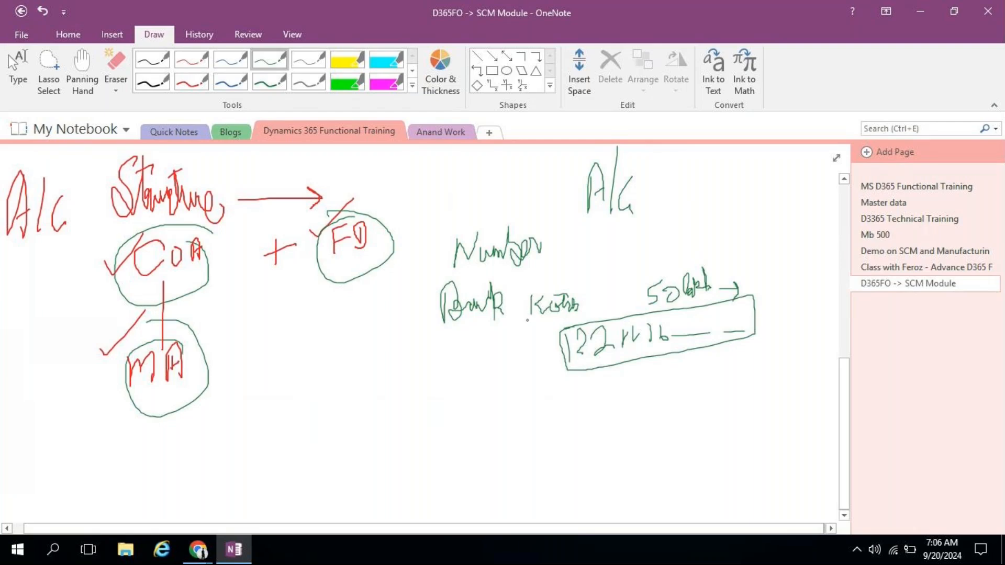
{"action": "mouse_move", "coordinate": [531, 321]}
{"action": "left_mouse_down"}
{"action": "mouse_move", "coordinate": [534, 373]}
{"action": "mouse_move", "coordinate": [575, 425]}
{"action": "mouse_move", "coordinate": [570, 442]}
{"action": "left_mouse_up"}
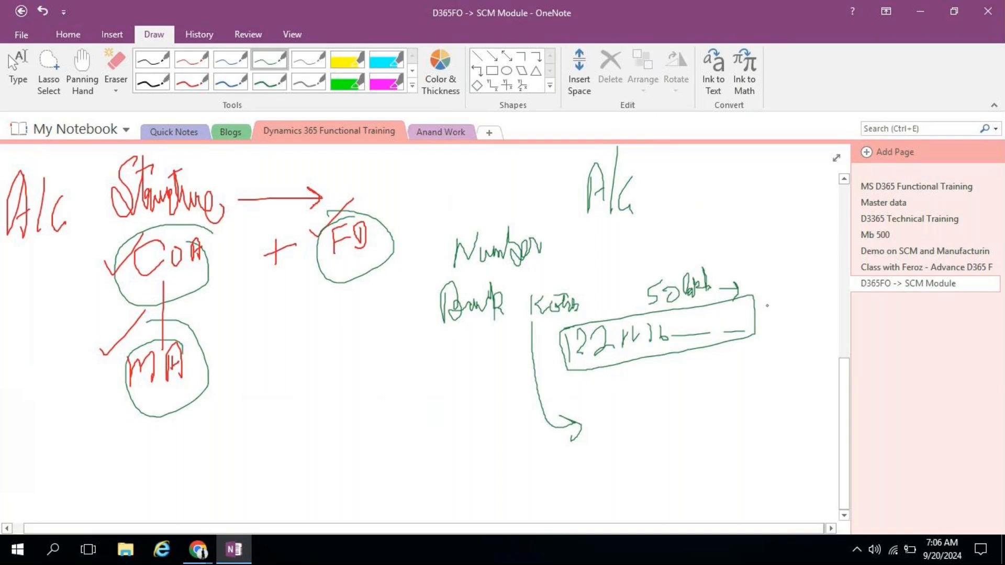
Step: Add a label under Bank, a hatched box with digits below the number box, and an arrow to MA
{"action": "mouse_move", "coordinate": [449, 360]}
{"action": "left_mouse_down"}
{"action": "mouse_move", "coordinate": [448, 377]}
{"action": "mouse_move", "coordinate": [460, 348]}
{"action": "mouse_move", "coordinate": [448, 362]}
{"action": "mouse_move", "coordinate": [484, 369]}
{"action": "mouse_move", "coordinate": [513, 346]}
{"action": "left_mouse_up"}
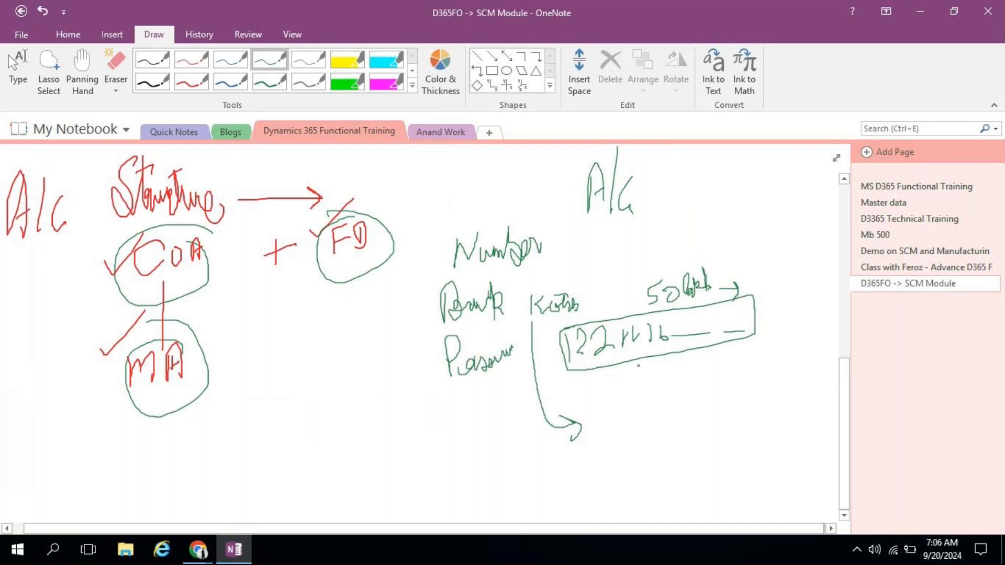
{"action": "mouse_move", "coordinate": [606, 392]}
{"action": "left_mouse_down"}
{"action": "mouse_move", "coordinate": [607, 441]}
{"action": "mouse_move", "coordinate": [699, 375]}
{"action": "mouse_move", "coordinate": [755, 387]}
{"action": "mouse_move", "coordinate": [764, 419]}
{"action": "mouse_move", "coordinate": [616, 444]}
{"action": "mouse_move", "coordinate": [706, 380]}
{"action": "left_mouse_up"}
{"action": "mouse_move", "coordinate": [648, 412]}
{"action": "left_mouse_down"}
{"action": "mouse_move", "coordinate": [713, 381]}
{"action": "mouse_move", "coordinate": [737, 397]}
{"action": "mouse_move", "coordinate": [776, 385]}
{"action": "mouse_move", "coordinate": [749, 390]}
{"action": "mouse_move", "coordinate": [752, 398]}
{"action": "left_mouse_up"}
{"action": "mouse_move", "coordinate": [759, 384]}
{"action": "left_mouse_down"}
{"action": "mouse_move", "coordinate": [740, 432]}
{"action": "mouse_move", "coordinate": [759, 402]}
{"action": "mouse_move", "coordinate": [758, 417]}
{"action": "mouse_move", "coordinate": [771, 410]}
{"action": "mouse_move", "coordinate": [720, 425]}
{"action": "mouse_move", "coordinate": [757, 444]}
{"action": "mouse_move", "coordinate": [759, 459]}
{"action": "left_mouse_up"}
{"action": "left_click", "coordinate": [775, 444]}
{"action": "left_click_drag", "start_coordinate": [790, 436], "coordinate": [794, 441]}
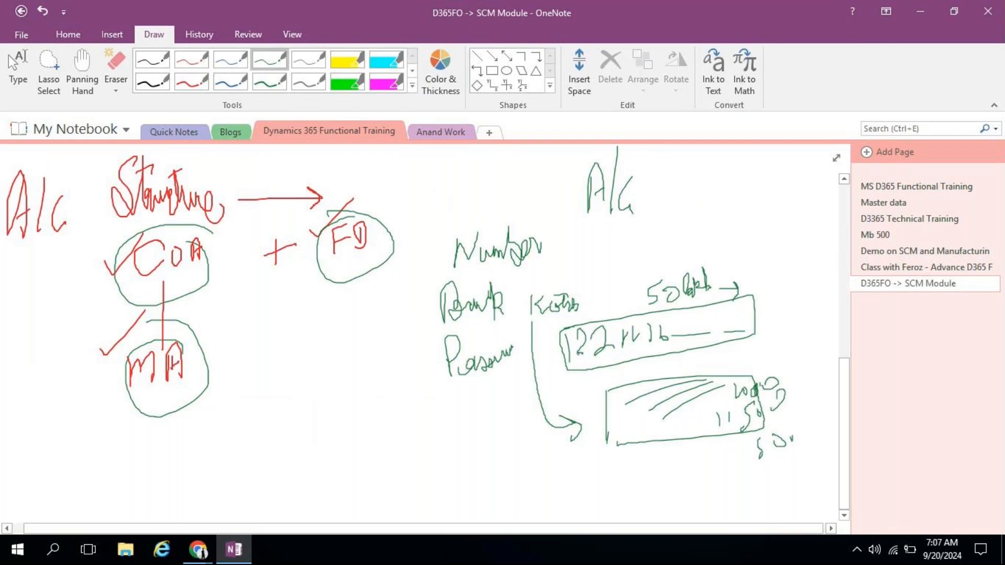
{"action": "mouse_move", "coordinate": [569, 349]}
{"action": "left_mouse_down"}
{"action": "mouse_move", "coordinate": [222, 394]}
{"action": "mouse_move", "coordinate": [229, 409]}
{"action": "left_mouse_up"}
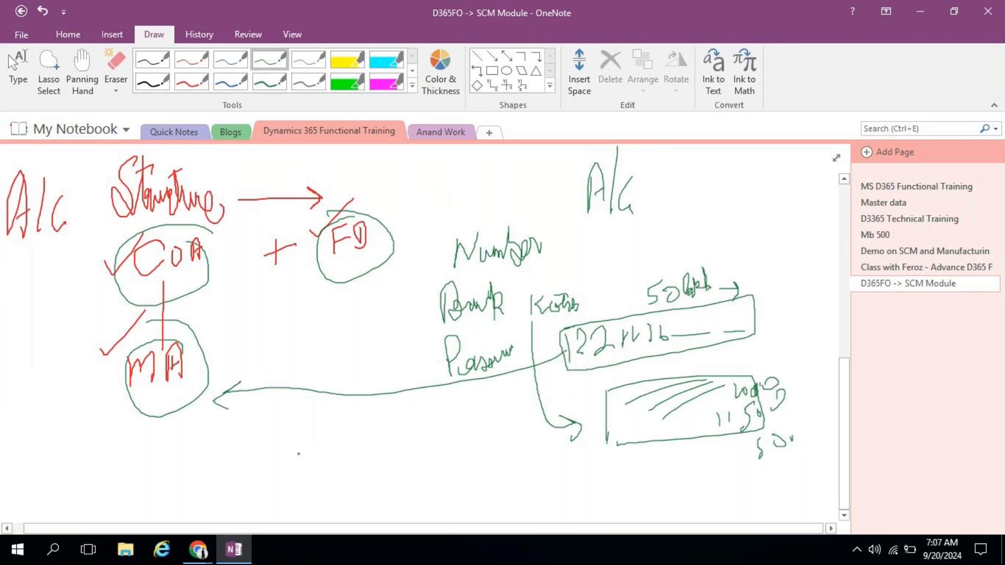
{"action": "left_click", "coordinate": [844, 515]}
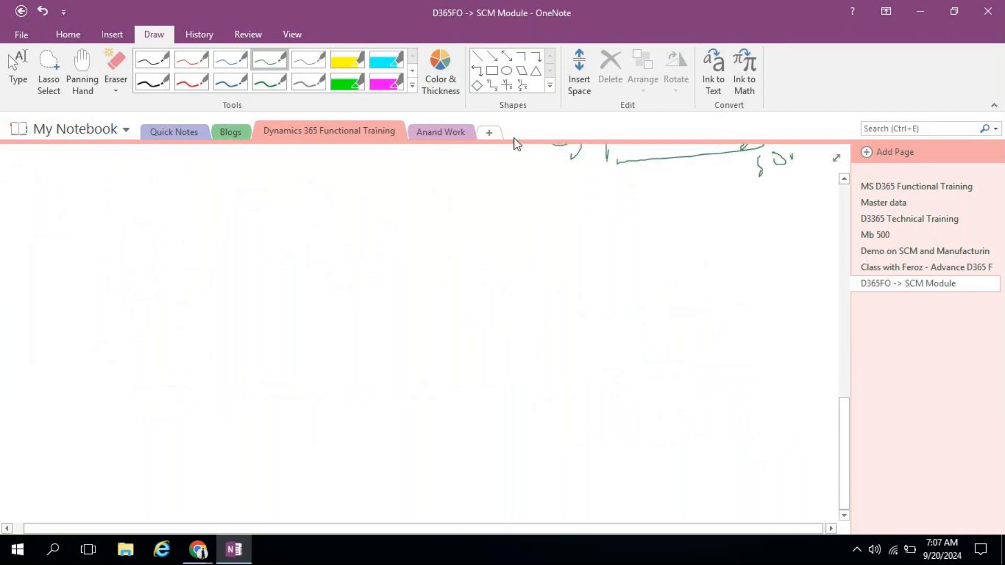
Step: Sketch Purchase leading to Vendor, Item and Service, with an arrow from Vendor to AP
{"action": "mouse_move", "coordinate": [54, 197]}
{"action": "left_mouse_down"}
{"action": "mouse_move", "coordinate": [68, 216]}
{"action": "mouse_move", "coordinate": [88, 204]}
{"action": "mouse_move", "coordinate": [118, 223]}
{"action": "mouse_move", "coordinate": [286, 197]}
{"action": "mouse_move", "coordinate": [267, 210]}
{"action": "left_mouse_up"}
{"action": "mouse_move", "coordinate": [308, 179]}
{"action": "left_mouse_down"}
{"action": "mouse_move", "coordinate": [332, 212]}
{"action": "mouse_move", "coordinate": [345, 193]}
{"action": "mouse_move", "coordinate": [351, 206]}
{"action": "mouse_move", "coordinate": [316, 244]}
{"action": "left_mouse_up"}
{"action": "left_click_drag", "start_coordinate": [312, 248], "coordinate": [325, 248]}
{"action": "mouse_move", "coordinate": [323, 245]}
{"action": "left_mouse_down"}
{"action": "mouse_move", "coordinate": [348, 246]}
{"action": "mouse_move", "coordinate": [331, 233]}
{"action": "mouse_move", "coordinate": [347, 273]}
{"action": "mouse_move", "coordinate": [317, 306]}
{"action": "mouse_move", "coordinate": [358, 287]}
{"action": "left_mouse_up"}
{"action": "left_click", "coordinate": [361, 288]}
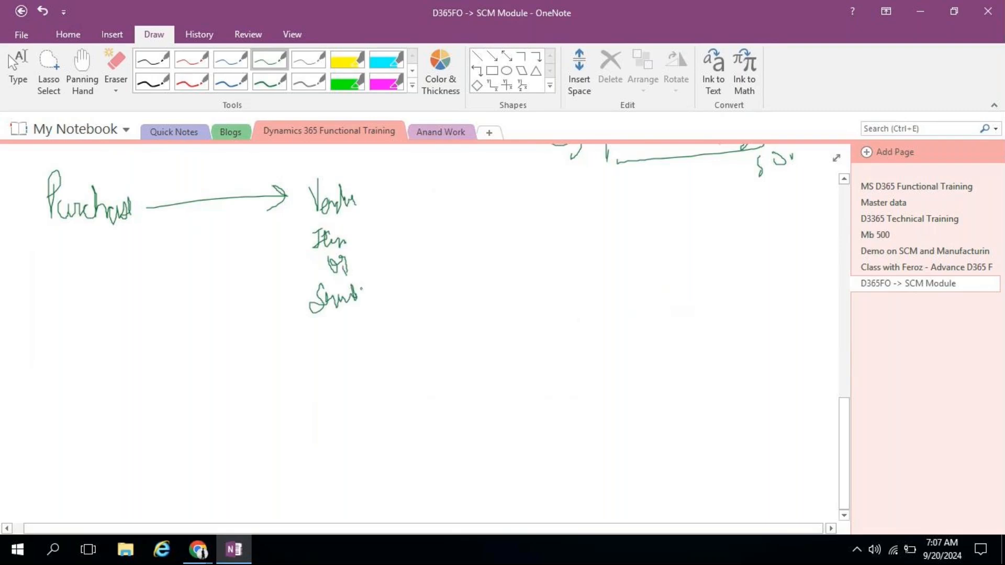
{"action": "left_click_drag", "start_coordinate": [390, 197], "coordinate": [446, 199]}
{"action": "mouse_move", "coordinate": [419, 188]}
{"action": "left_mouse_down"}
{"action": "mouse_move", "coordinate": [445, 200]}
{"action": "mouse_move", "coordinate": [430, 216]}
{"action": "mouse_move", "coordinate": [459, 212]}
{"action": "mouse_move", "coordinate": [463, 168]}
{"action": "mouse_move", "coordinate": [477, 217]}
{"action": "mouse_move", "coordinate": [480, 191]}
{"action": "mouse_move", "coordinate": [490, 215]}
{"action": "left_mouse_up"}
{"action": "mouse_move", "coordinate": [488, 172]}
{"action": "left_mouse_down"}
{"action": "mouse_move", "coordinate": [497, 175]}
{"action": "mouse_move", "coordinate": [484, 186]}
{"action": "left_mouse_up"}
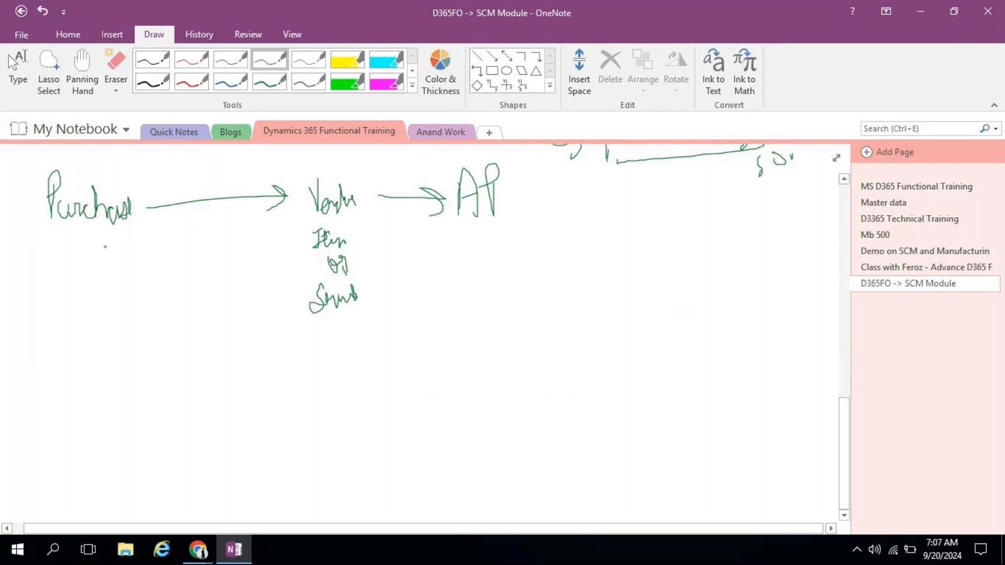
Step: Write $1000 below Purchase, 1000 beside AP, and +1000 $ after an arrow from Item
{"action": "mouse_move", "coordinate": [108, 249]}
{"action": "left_mouse_down"}
{"action": "mouse_move", "coordinate": [111, 277]}
{"action": "mouse_move", "coordinate": [130, 252]}
{"action": "left_mouse_up"}
{"action": "mouse_move", "coordinate": [156, 255]}
{"action": "left_mouse_down"}
{"action": "mouse_move", "coordinate": [153, 274]}
{"action": "mouse_move", "coordinate": [180, 251]}
{"action": "left_mouse_up"}
{"action": "mouse_move", "coordinate": [231, 226]}
{"action": "left_mouse_down"}
{"action": "mouse_move", "coordinate": [219, 239]}
{"action": "mouse_move", "coordinate": [246, 243]}
{"action": "mouse_move", "coordinate": [225, 223]}
{"action": "mouse_move", "coordinate": [239, 226]}
{"action": "mouse_move", "coordinate": [228, 292]}
{"action": "left_mouse_up"}
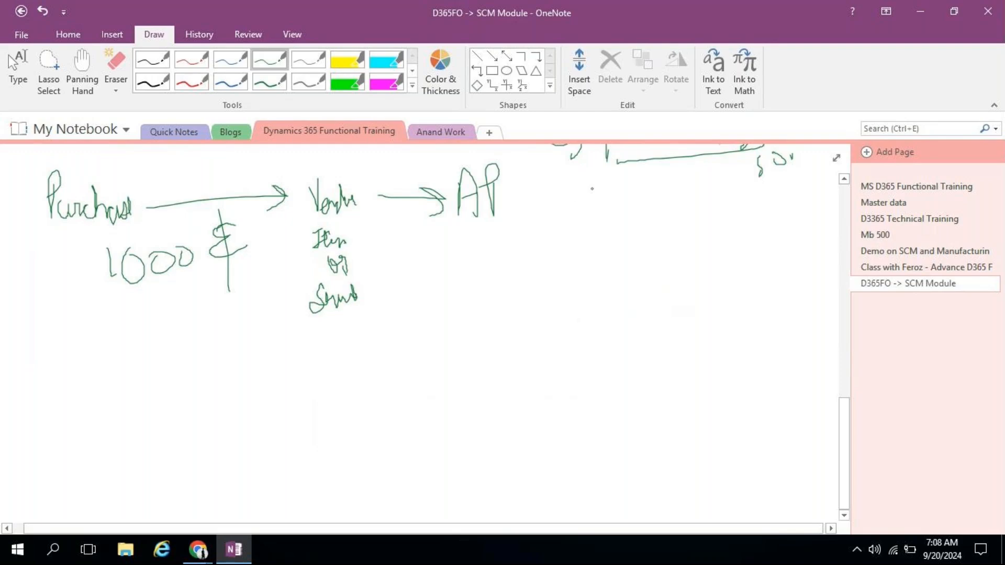
{"action": "mouse_move", "coordinate": [563, 194]}
{"action": "left_mouse_down"}
{"action": "mouse_move", "coordinate": [590, 211]}
{"action": "mouse_move", "coordinate": [576, 208]}
{"action": "mouse_move", "coordinate": [621, 200]}
{"action": "left_mouse_up"}
{"action": "mouse_move", "coordinate": [507, 195]}
{"action": "left_mouse_down"}
{"action": "mouse_move", "coordinate": [541, 208]}
{"action": "mouse_move", "coordinate": [529, 215]}
{"action": "left_mouse_up"}
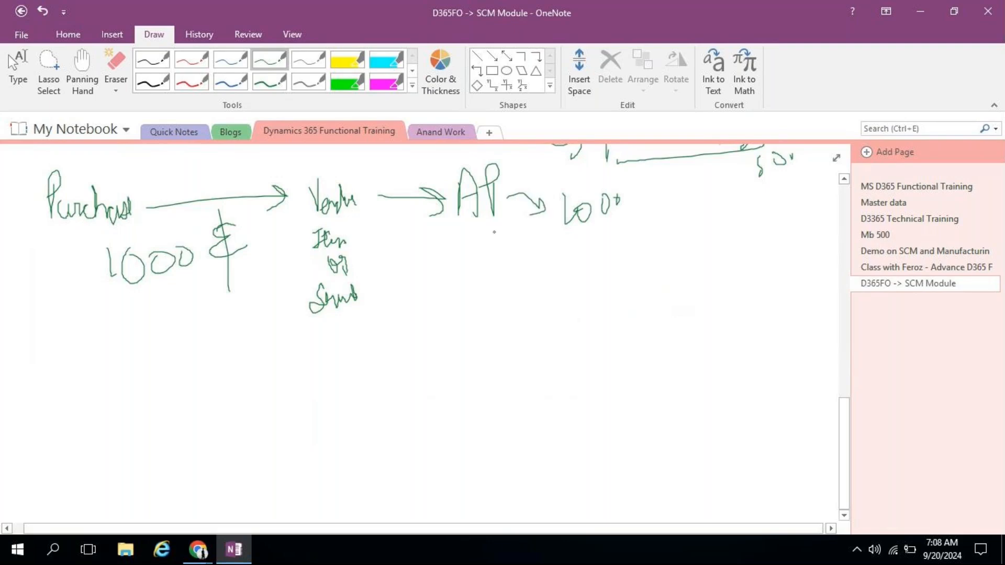
{"action": "mouse_move", "coordinate": [355, 242]}
{"action": "left_mouse_down"}
{"action": "mouse_move", "coordinate": [427, 244]}
{"action": "mouse_move", "coordinate": [416, 253]}
{"action": "left_mouse_up"}
{"action": "mouse_move", "coordinate": [448, 237]}
{"action": "left_mouse_down"}
{"action": "mouse_move", "coordinate": [448, 261]}
{"action": "mouse_move", "coordinate": [481, 242]}
{"action": "mouse_move", "coordinate": [490, 265]}
{"action": "left_mouse_up"}
{"action": "mouse_move", "coordinate": [506, 248]}
{"action": "left_mouse_down"}
{"action": "mouse_move", "coordinate": [545, 242]}
{"action": "mouse_move", "coordinate": [549, 256]}
{"action": "left_mouse_up"}
{"action": "left_click_drag", "start_coordinate": [550, 222], "coordinate": [552, 262]}
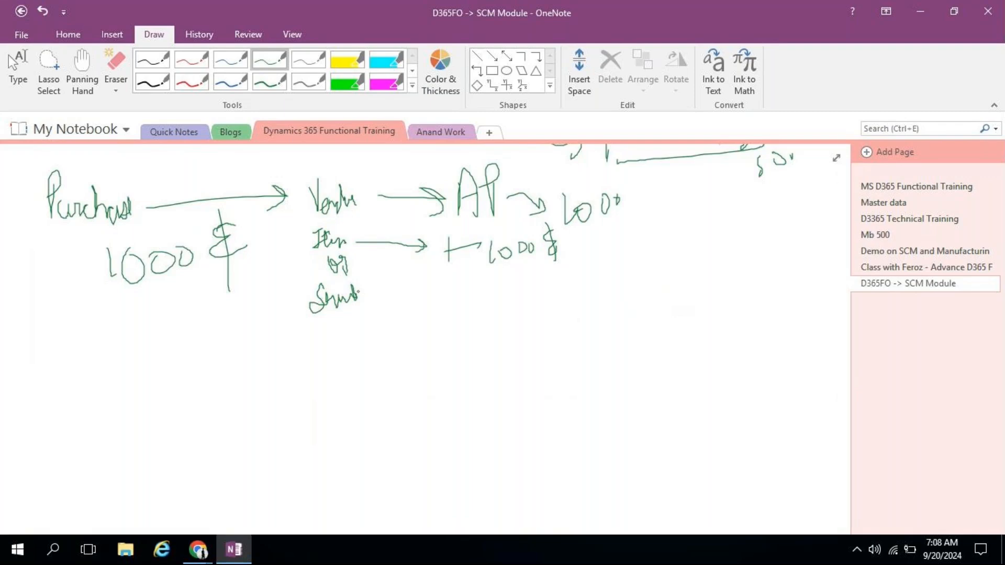
Step: Arrow Service to 1000, curve an arrow from 1000 to AP, and write $1000 on the third row
{"action": "mouse_move", "coordinate": [377, 296]}
{"action": "left_mouse_down"}
{"action": "mouse_move", "coordinate": [473, 290]}
{"action": "mouse_move", "coordinate": [455, 298]}
{"action": "mouse_move", "coordinate": [517, 305]}
{"action": "left_mouse_up"}
{"action": "left_click_drag", "start_coordinate": [523, 291], "coordinate": [530, 302]}
{"action": "left_click_drag", "start_coordinate": [534, 286], "coordinate": [551, 287]}
{"action": "mouse_move", "coordinate": [159, 224]}
{"action": "left_mouse_down"}
{"action": "mouse_move", "coordinate": [154, 237]}
{"action": "mouse_move", "coordinate": [340, 149]}
{"action": "mouse_move", "coordinate": [435, 176]}
{"action": "left_mouse_up"}
{"action": "left_click_drag", "start_coordinate": [420, 172], "coordinate": [434, 182]}
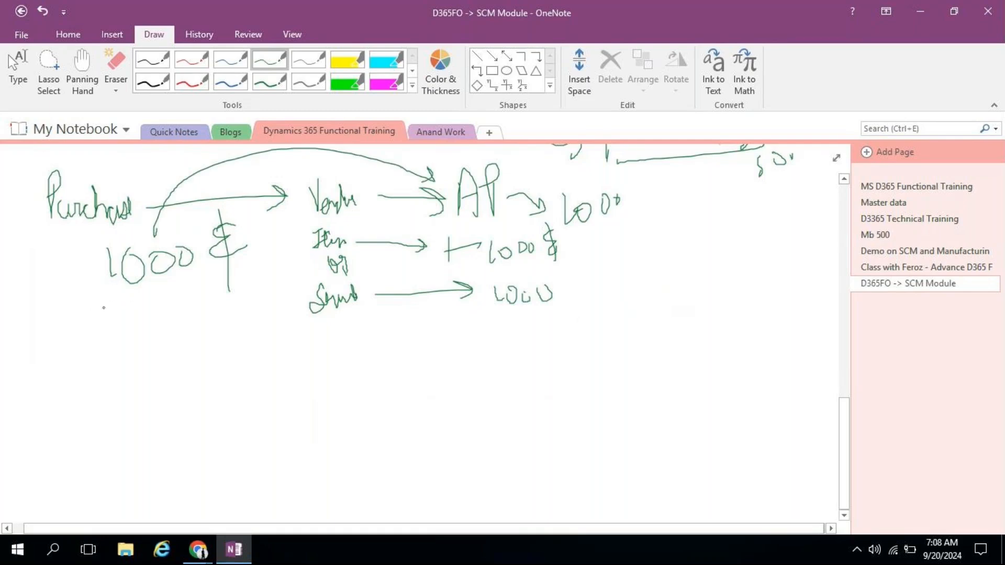
{"action": "mouse_move", "coordinate": [118, 306]}
{"action": "left_mouse_down"}
{"action": "mouse_move", "coordinate": [122, 321]}
{"action": "mouse_move", "coordinate": [167, 301]}
{"action": "mouse_move", "coordinate": [198, 309]}
{"action": "mouse_move", "coordinate": [191, 322]}
{"action": "left_mouse_up"}
{"action": "left_click_drag", "start_coordinate": [202, 286], "coordinate": [202, 357]}
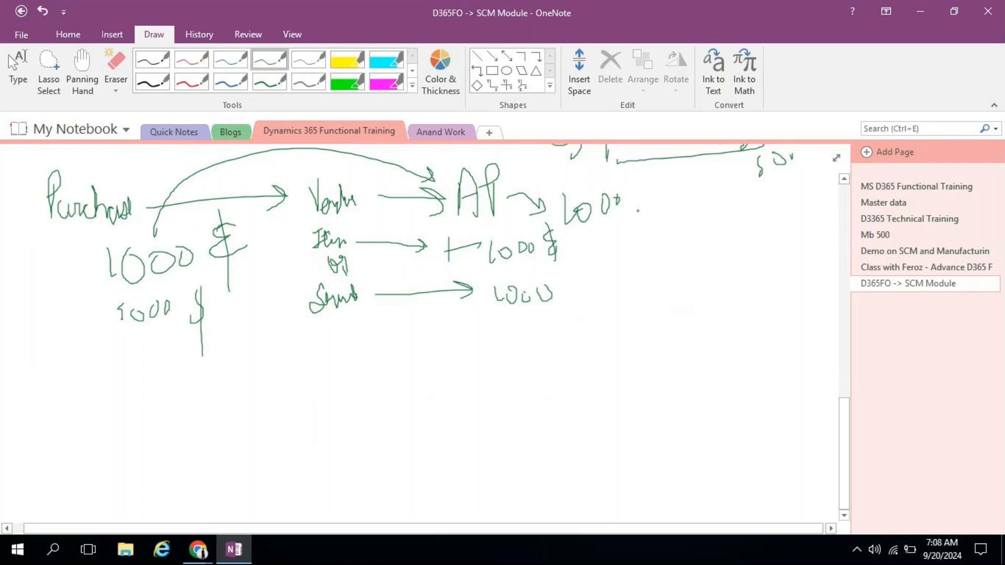
Step: Extend the AP amount to 1000 + 5000, arc over Vendor, and circle AP
{"action": "left_click_drag", "start_coordinate": [638, 205], "coordinate": [638, 217]}
{"action": "mouse_move", "coordinate": [630, 212]}
{"action": "left_mouse_down"}
{"action": "mouse_move", "coordinate": [661, 208]}
{"action": "mouse_move", "coordinate": [663, 231]}
{"action": "left_mouse_up"}
{"action": "mouse_move", "coordinate": [680, 204]}
{"action": "left_mouse_down"}
{"action": "mouse_move", "coordinate": [679, 215]}
{"action": "mouse_move", "coordinate": [680, 206]}
{"action": "left_mouse_up"}
{"action": "mouse_move", "coordinate": [691, 200]}
{"action": "left_mouse_down"}
{"action": "mouse_move", "coordinate": [692, 216]}
{"action": "mouse_move", "coordinate": [718, 197]}
{"action": "left_mouse_up"}
{"action": "mouse_move", "coordinate": [288, 175]}
{"action": "left_mouse_down"}
{"action": "mouse_move", "coordinate": [348, 163]}
{"action": "mouse_move", "coordinate": [359, 172]}
{"action": "left_mouse_up"}
{"action": "mouse_move", "coordinate": [501, 151]}
{"action": "left_mouse_down"}
{"action": "mouse_move", "coordinate": [458, 222]}
{"action": "mouse_move", "coordinate": [505, 152]}
{"action": "left_mouse_up"}
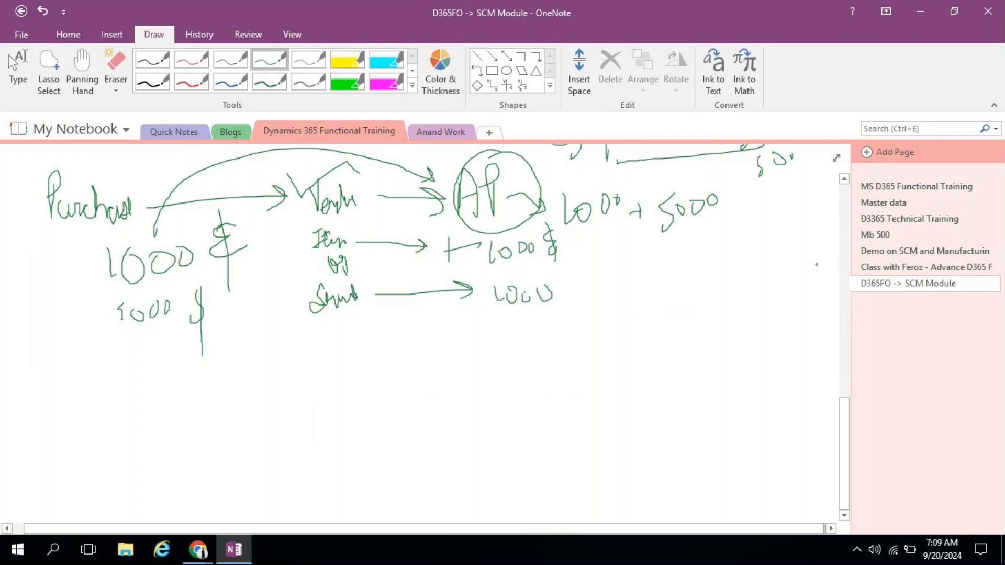
{"action": "left_click_drag", "start_coordinate": [843, 414], "coordinate": [842, 326]}
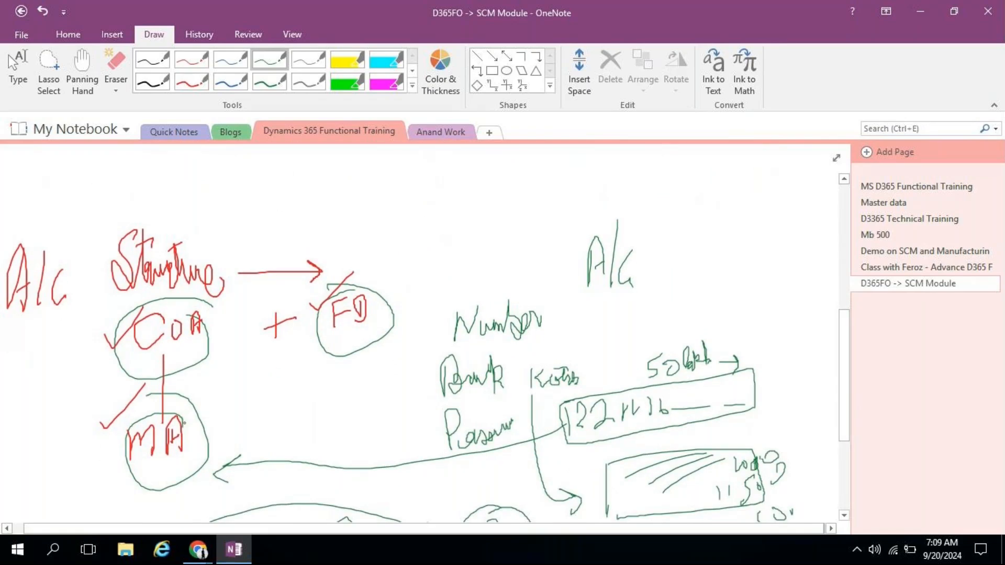
Step: Below the purchase sketch, write AR and C for the customer
{"action": "left_click_drag", "start_coordinate": [150, 413], "coordinate": [197, 419]}
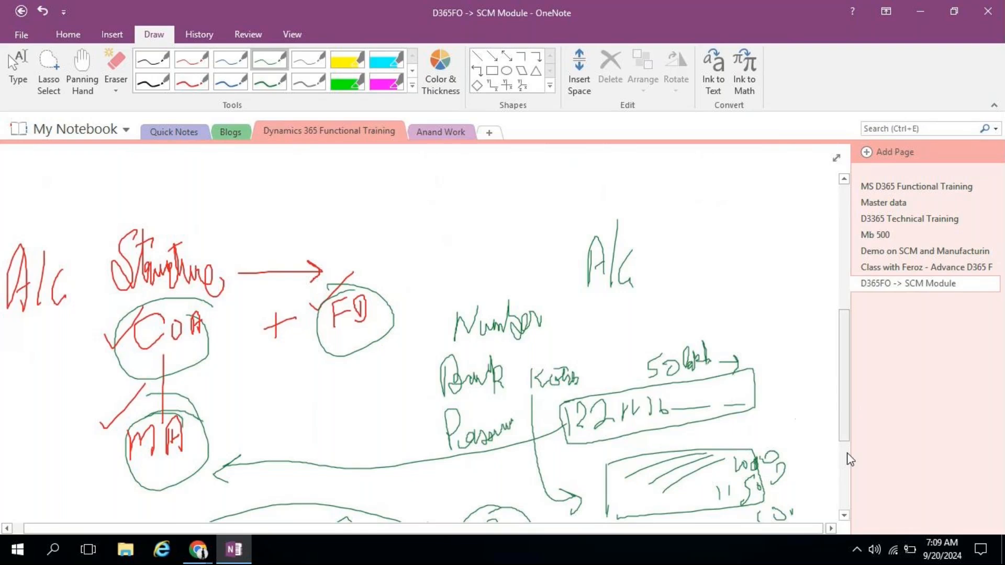
{"action": "left_click", "coordinate": [844, 516]}
{"action": "left_click", "coordinate": [844, 517]}
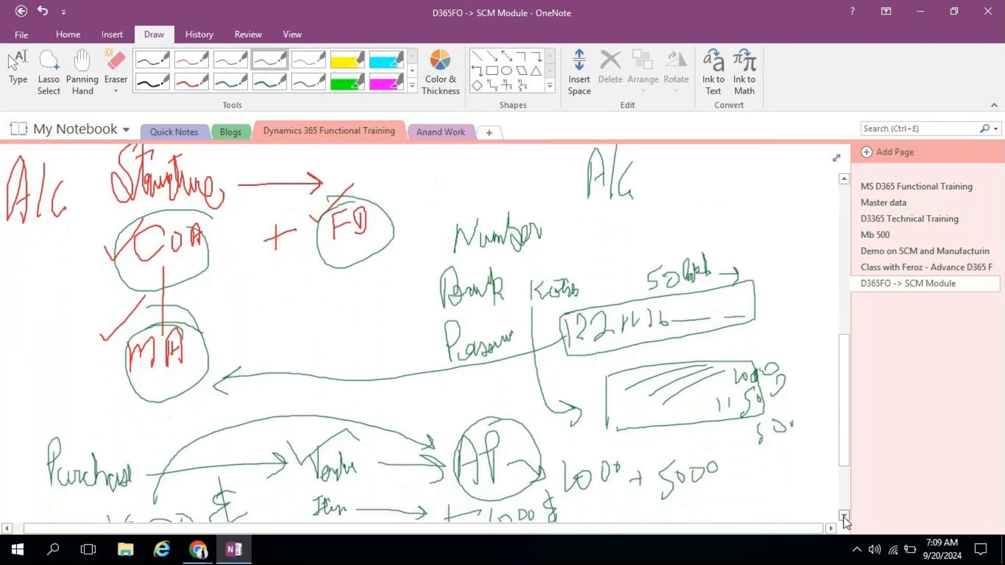
{"action": "left_click", "coordinate": [845, 517]}
{"action": "left_click", "coordinate": [844, 517]}
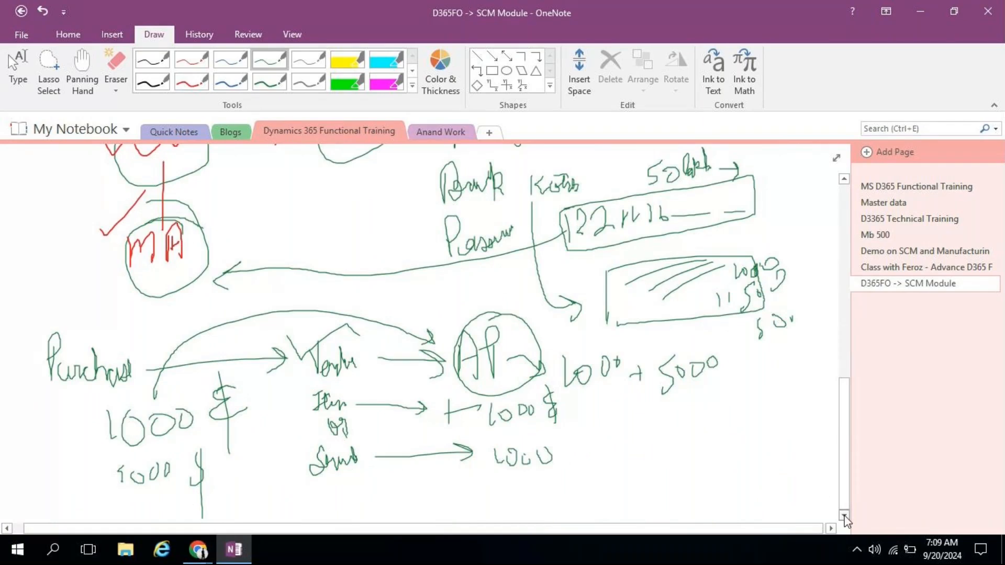
{"action": "scroll", "coordinate": [843, 515], "scroll_direction": "down", "scroll_amount": 5}
{"action": "mouse_move", "coordinate": [80, 289]}
{"action": "left_mouse_down"}
{"action": "mouse_move", "coordinate": [98, 244]}
{"action": "mouse_move", "coordinate": [90, 276]}
{"action": "mouse_move", "coordinate": [130, 230]}
{"action": "mouse_move", "coordinate": [127, 276]}
{"action": "left_mouse_up"}
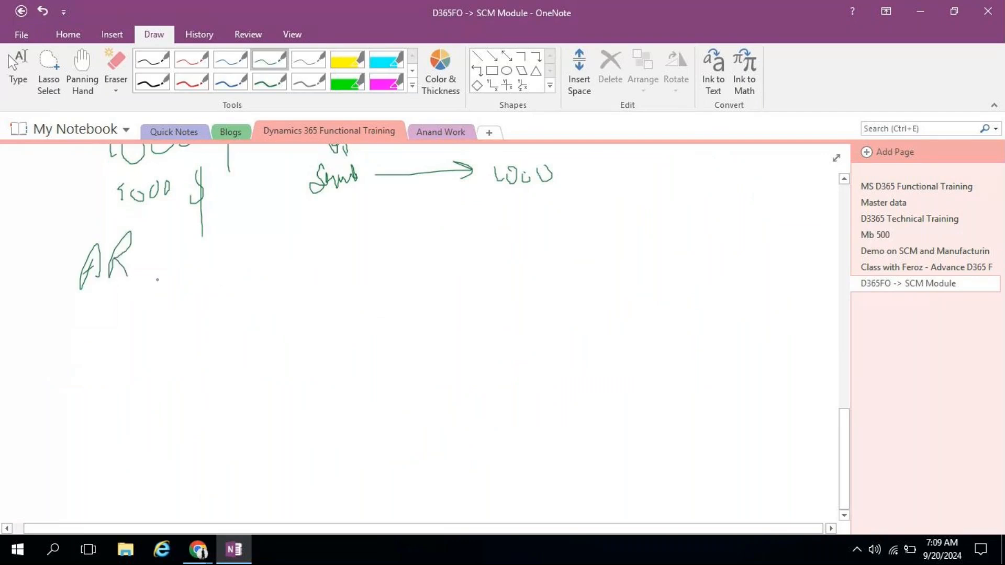
{"action": "mouse_move", "coordinate": [270, 258]}
{"action": "left_mouse_down"}
{"action": "mouse_move", "coordinate": [244, 280]}
{"action": "mouse_move", "coordinate": [277, 323]}
{"action": "left_mouse_up"}
{"action": "mouse_move", "coordinate": [459, 240]}
{"action": "left_mouse_down"}
{"action": "mouse_move", "coordinate": [442, 265]}
{"action": "mouse_move", "coordinate": [456, 265]}
{"action": "left_mouse_up"}
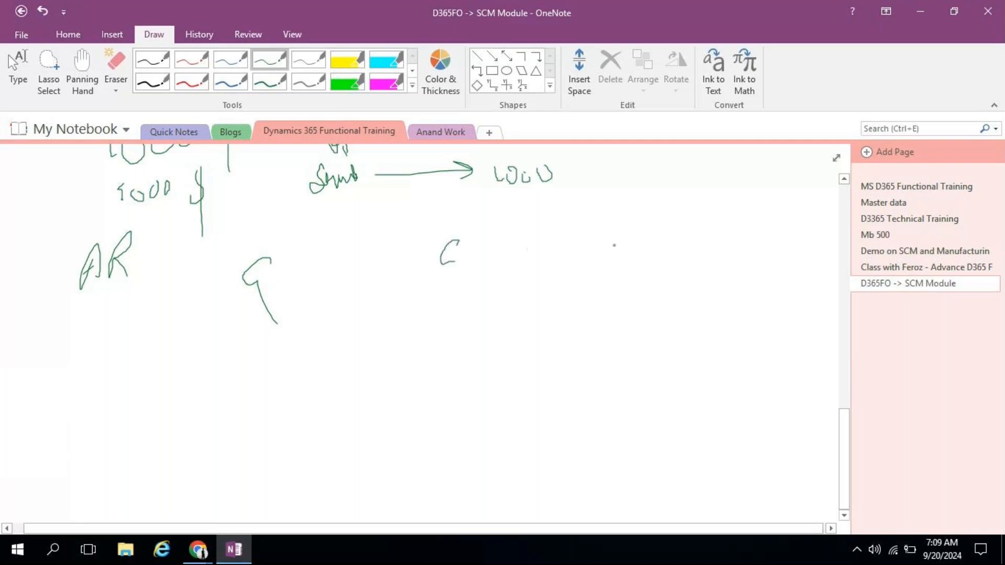
Step: Arrow 1000 into AR, draw an arrow labelled 1000 from AR to Inv, and circle AR
{"action": "mouse_move", "coordinate": [746, 226]}
{"action": "left_mouse_down"}
{"action": "mouse_move", "coordinate": [747, 260]}
{"action": "mouse_move", "coordinate": [755, 238]}
{"action": "left_mouse_up"}
{"action": "left_click_drag", "start_coordinate": [765, 244], "coordinate": [787, 238]}
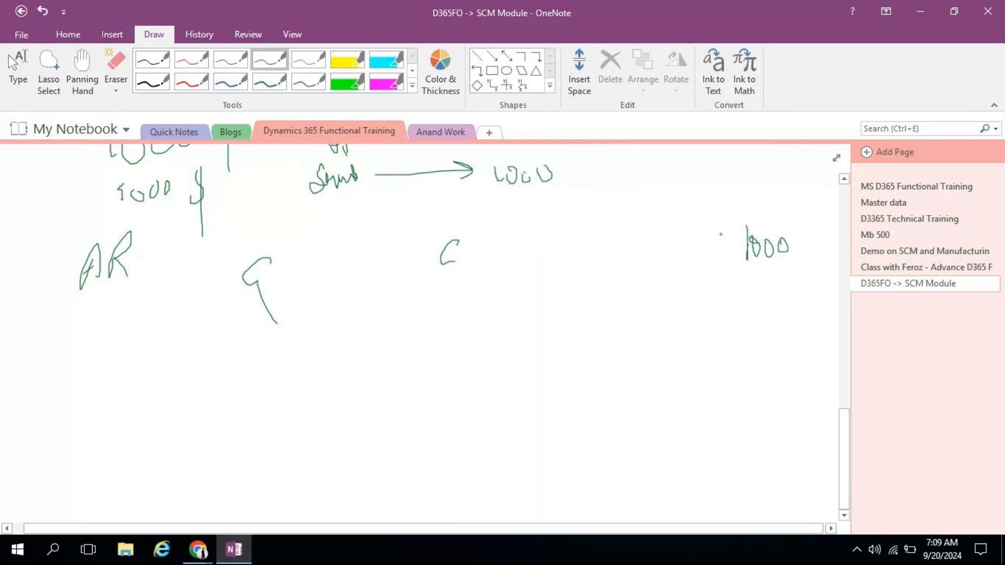
{"action": "mouse_move", "coordinate": [724, 234]}
{"action": "left_mouse_down"}
{"action": "mouse_move", "coordinate": [620, 227]}
{"action": "mouse_move", "coordinate": [513, 256]}
{"action": "left_mouse_up"}
{"action": "left_click_drag", "start_coordinate": [524, 242], "coordinate": [539, 261]}
{"action": "mouse_move", "coordinate": [478, 259]}
{"action": "left_mouse_down"}
{"action": "mouse_move", "coordinate": [484, 279]}
{"action": "mouse_move", "coordinate": [495, 244]}
{"action": "mouse_move", "coordinate": [512, 274]}
{"action": "left_mouse_up"}
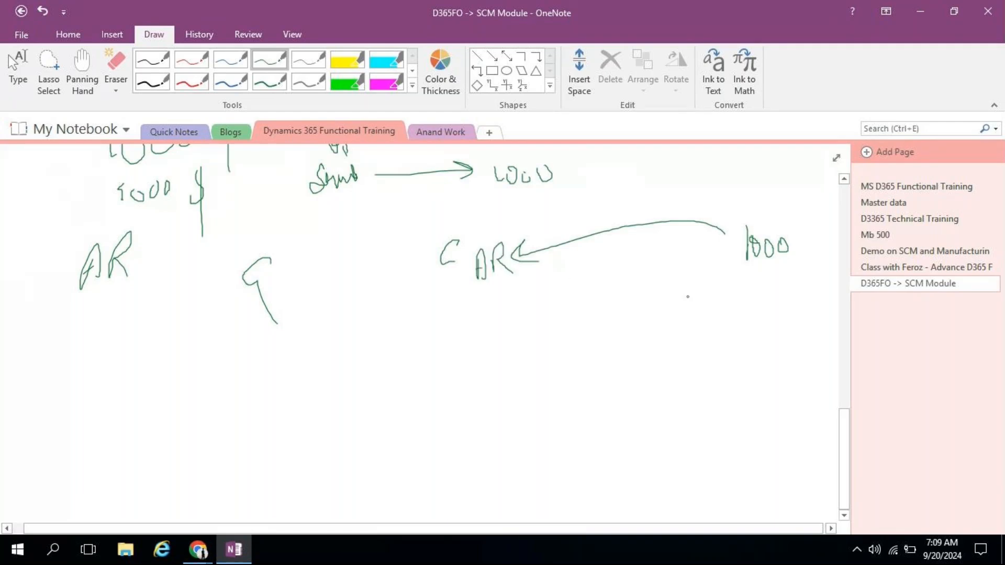
{"action": "left_click_drag", "start_coordinate": [537, 294], "coordinate": [700, 294]}
{"action": "mouse_move", "coordinate": [670, 282]}
{"action": "left_mouse_down"}
{"action": "mouse_move", "coordinate": [704, 302]}
{"action": "mouse_move", "coordinate": [737, 273]}
{"action": "mouse_move", "coordinate": [719, 299]}
{"action": "mouse_move", "coordinate": [737, 294]}
{"action": "left_mouse_up"}
{"action": "mouse_move", "coordinate": [734, 284]}
{"action": "left_mouse_down"}
{"action": "mouse_move", "coordinate": [736, 296]}
{"action": "mouse_move", "coordinate": [752, 296]}
{"action": "mouse_move", "coordinate": [761, 282]}
{"action": "left_mouse_up"}
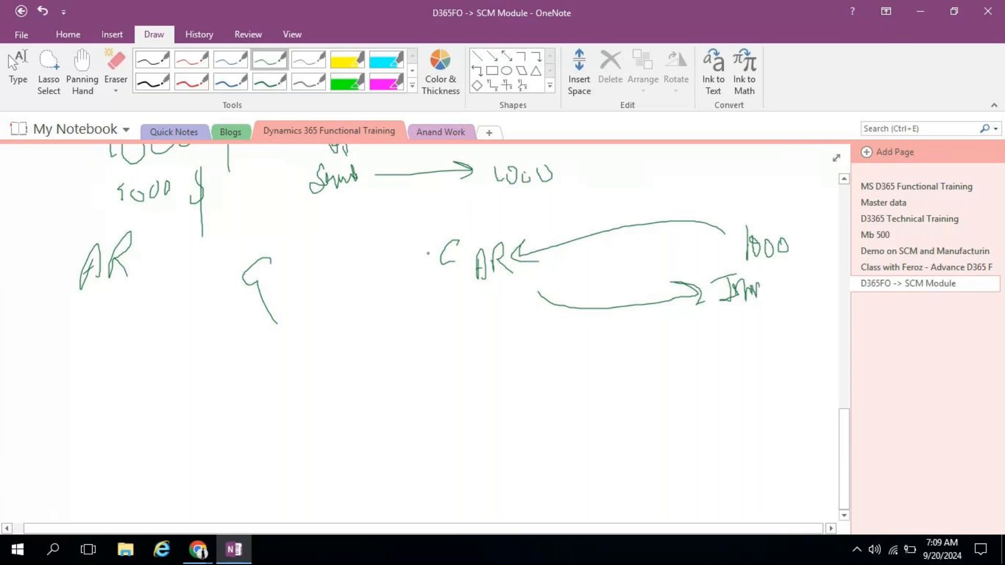
{"action": "mouse_move", "coordinate": [600, 283]}
{"action": "left_mouse_down"}
{"action": "mouse_move", "coordinate": [610, 299]}
{"action": "mouse_move", "coordinate": [618, 288]}
{"action": "mouse_move", "coordinate": [630, 299]}
{"action": "mouse_move", "coordinate": [643, 290]}
{"action": "left_mouse_up"}
{"action": "mouse_move", "coordinate": [514, 234]}
{"action": "left_mouse_down"}
{"action": "mouse_move", "coordinate": [473, 248]}
{"action": "mouse_move", "coordinate": [478, 288]}
{"action": "mouse_move", "coordinate": [513, 265]}
{"action": "mouse_move", "coordinate": [509, 232]}
{"action": "left_mouse_up"}
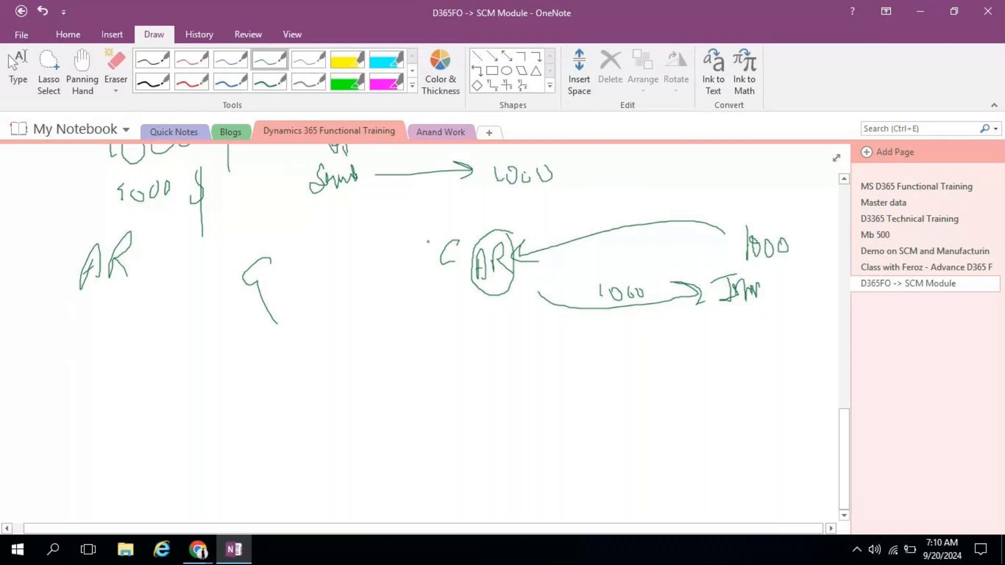
{"action": "scroll", "coordinate": [362, 288], "scroll_direction": "up", "scroll_amount": 2}
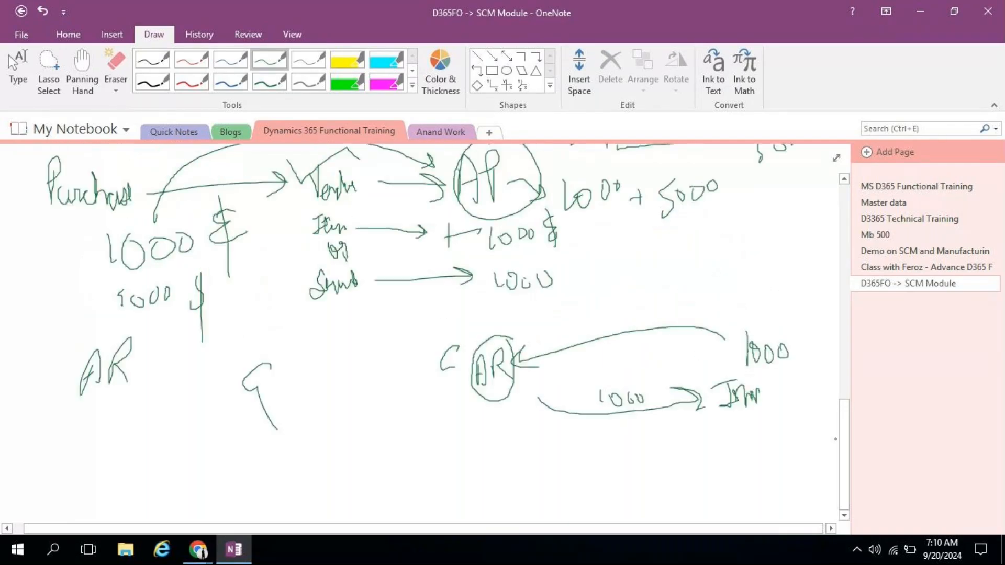
{"action": "scroll", "coordinate": [835, 439], "scroll_direction": "up", "scroll_amount": 4}
Step: On blank space, write MA with an arrow to B/S and a second I/S label to its right
{"action": "scroll", "coordinate": [824, 504], "scroll_direction": "down", "scroll_amount": 2}
{"action": "left_click", "coordinate": [844, 515]}
{"action": "mouse_move", "coordinate": [268, 172]}
{"action": "left_mouse_down"}
{"action": "mouse_move", "coordinate": [262, 199]}
{"action": "mouse_move", "coordinate": [310, 194]}
{"action": "mouse_move", "coordinate": [315, 181]}
{"action": "mouse_move", "coordinate": [258, 175]}
{"action": "mouse_move", "coordinate": [272, 218]}
{"action": "mouse_move", "coordinate": [320, 167]}
{"action": "left_mouse_up"}
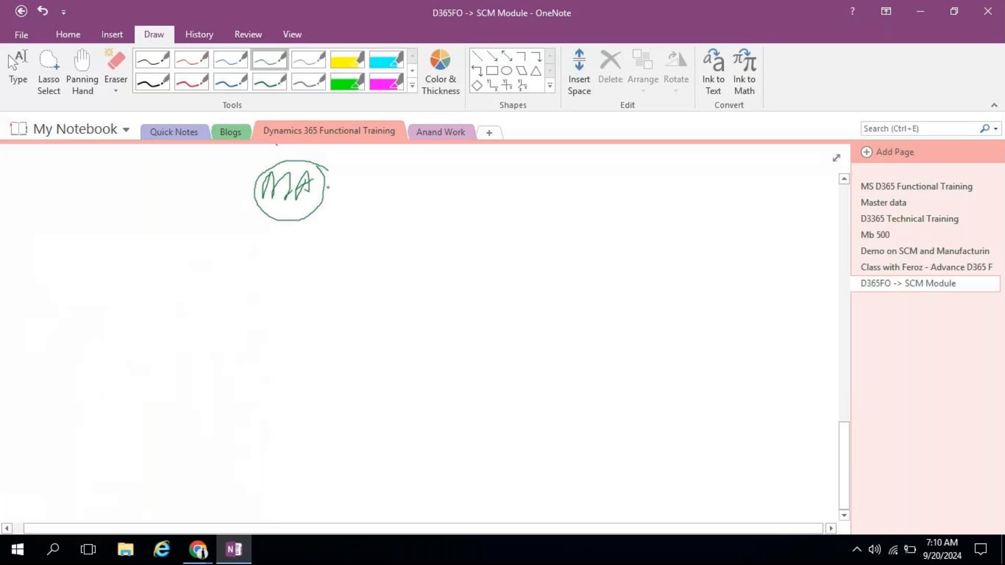
{"action": "mouse_move", "coordinate": [323, 193]}
{"action": "left_mouse_down"}
{"action": "mouse_move", "coordinate": [472, 195]}
{"action": "mouse_move", "coordinate": [477, 216]}
{"action": "left_mouse_up"}
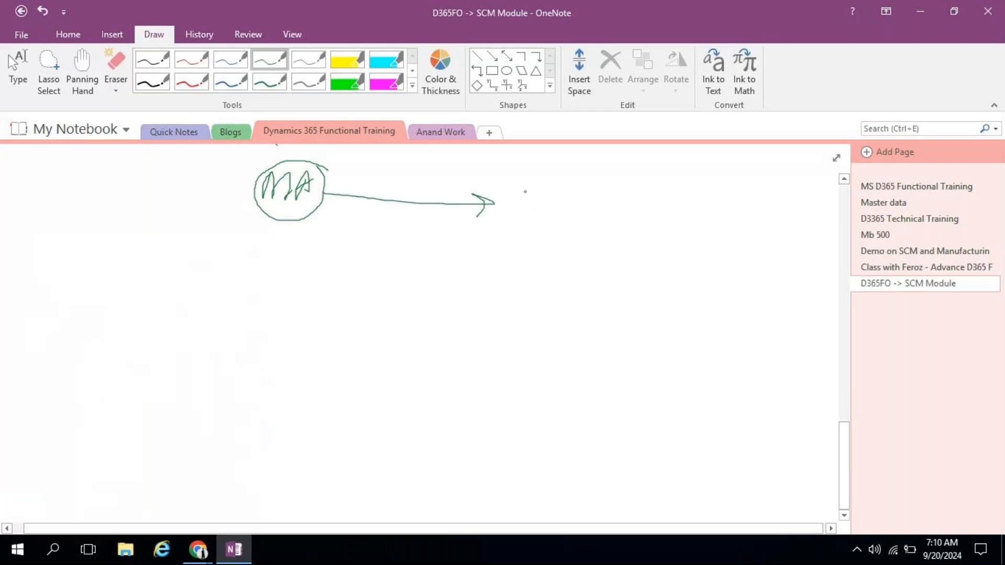
{"action": "mouse_move", "coordinate": [514, 189]}
{"action": "left_mouse_down"}
{"action": "mouse_move", "coordinate": [514, 220]}
{"action": "mouse_move", "coordinate": [526, 197]}
{"action": "mouse_move", "coordinate": [528, 218]}
{"action": "mouse_move", "coordinate": [507, 225]}
{"action": "left_mouse_up"}
{"action": "mouse_move", "coordinate": [545, 177]}
{"action": "left_mouse_down"}
{"action": "mouse_move", "coordinate": [555, 211]}
{"action": "mouse_move", "coordinate": [558, 204]}
{"action": "left_mouse_up"}
{"action": "mouse_move", "coordinate": [707, 184]}
{"action": "left_mouse_down"}
{"action": "mouse_move", "coordinate": [727, 209]}
{"action": "mouse_move", "coordinate": [711, 207]}
{"action": "mouse_move", "coordinate": [730, 201]}
{"action": "left_mouse_up"}
{"action": "mouse_move", "coordinate": [735, 159]}
{"action": "left_mouse_down"}
{"action": "mouse_move", "coordinate": [748, 201]}
{"action": "mouse_move", "coordinate": [758, 193]}
{"action": "mouse_move", "coordinate": [745, 200]}
{"action": "left_mouse_up"}
{"action": "left_click", "coordinate": [754, 180]}
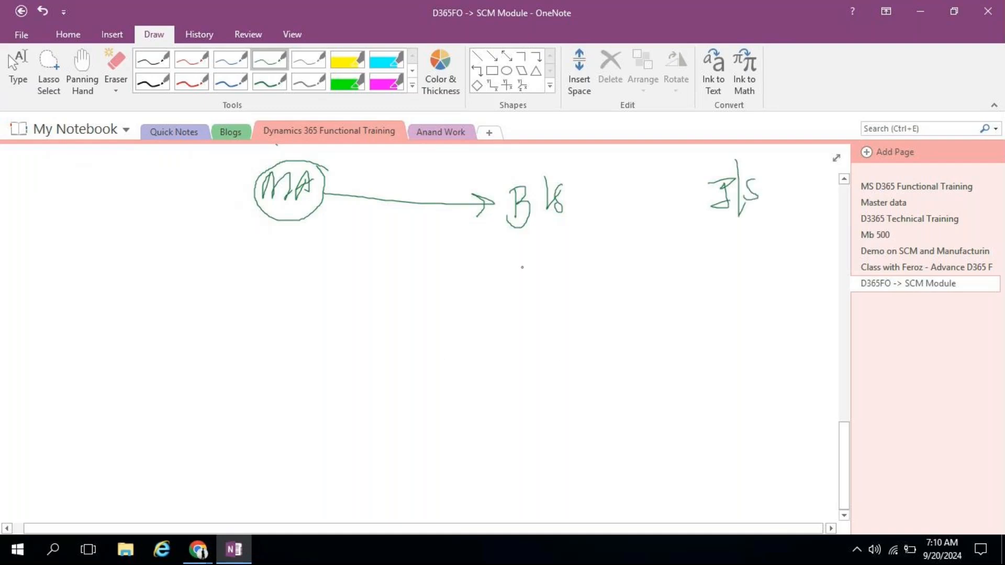
Step: List A, L, E under B/S and E, L, R under I/S, circling each group
{"action": "mouse_move", "coordinate": [480, 237]}
{"action": "left_mouse_down"}
{"action": "mouse_move", "coordinate": [481, 264]}
{"action": "mouse_move", "coordinate": [501, 253]}
{"action": "mouse_move", "coordinate": [543, 255]}
{"action": "mouse_move", "coordinate": [573, 223]}
{"action": "mouse_move", "coordinate": [578, 242]}
{"action": "mouse_move", "coordinate": [583, 233]}
{"action": "left_mouse_up"}
{"action": "left_click", "coordinate": [591, 238]}
{"action": "mouse_move", "coordinate": [716, 229]}
{"action": "left_mouse_down"}
{"action": "mouse_move", "coordinate": [725, 227]}
{"action": "mouse_move", "coordinate": [715, 246]}
{"action": "mouse_move", "coordinate": [726, 237]}
{"action": "mouse_move", "coordinate": [750, 258]}
{"action": "mouse_move", "coordinate": [772, 208]}
{"action": "mouse_move", "coordinate": [789, 239]}
{"action": "left_mouse_up"}
{"action": "scroll", "coordinate": [790, 227], "scroll_direction": "up", "scroll_amount": 2}
{"action": "mouse_move", "coordinate": [599, 317]}
{"action": "left_mouse_down"}
{"action": "mouse_move", "coordinate": [516, 320]}
{"action": "mouse_move", "coordinate": [601, 346]}
{"action": "mouse_move", "coordinate": [613, 324]}
{"action": "left_mouse_up"}
{"action": "mouse_move", "coordinate": [795, 303]}
{"action": "left_mouse_down"}
{"action": "mouse_move", "coordinate": [754, 377]}
{"action": "mouse_move", "coordinate": [773, 309]}
{"action": "left_mouse_up"}
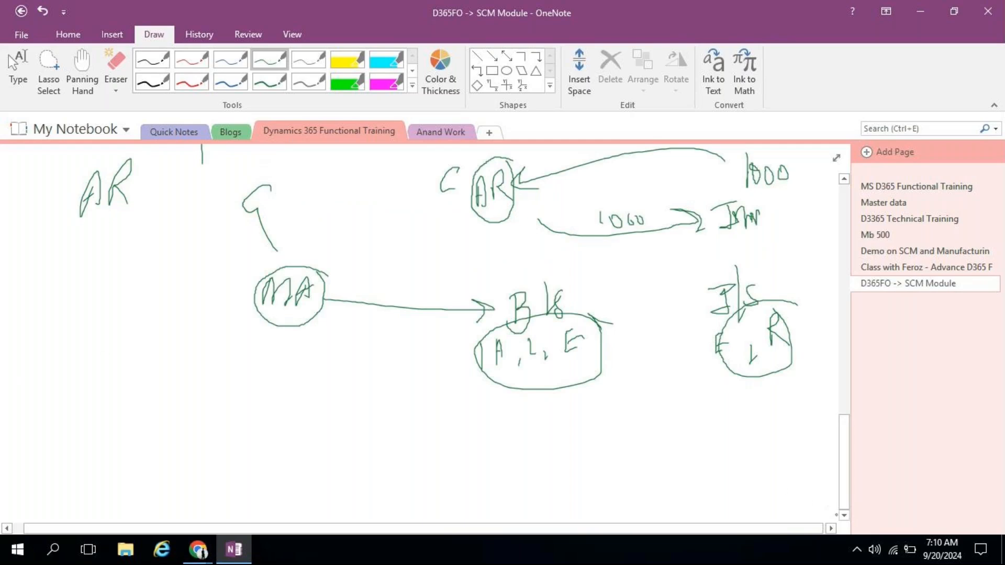
{"action": "left_click", "coordinate": [844, 516]}
{"action": "left_click", "coordinate": [844, 516]}
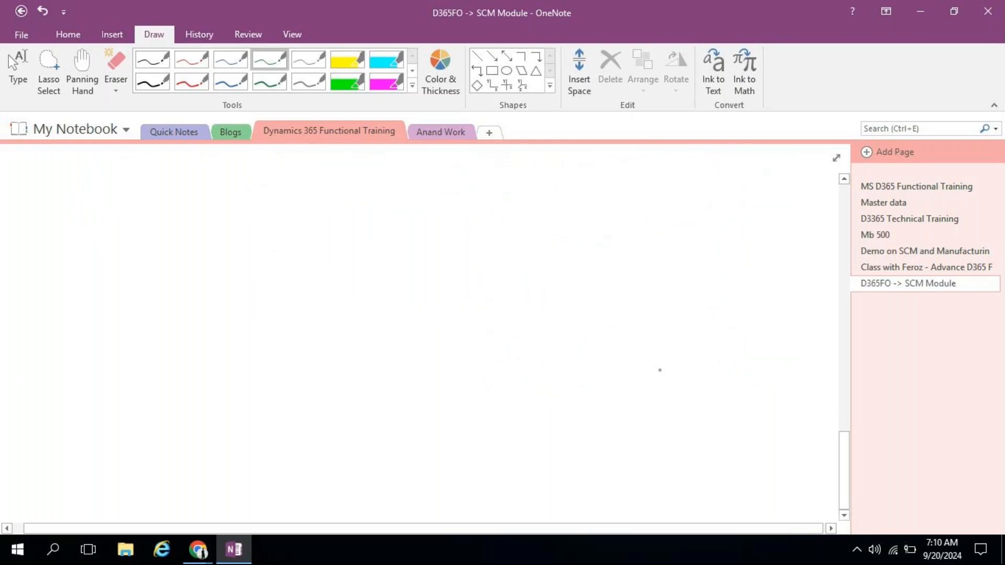
{"action": "left_click", "coordinate": [843, 181]}
{"action": "left_click", "coordinate": [843, 181]}
{"action": "left_click", "coordinate": [843, 181]}
{"action": "left_click", "coordinate": [843, 181]}
{"action": "left_click", "coordinate": [843, 181]}
{"action": "left_click", "coordinate": [843, 182]}
{"action": "left_click", "coordinate": [844, 182]}
{"action": "left_click", "coordinate": [843, 181]}
{"action": "left_click", "coordinate": [843, 181]}
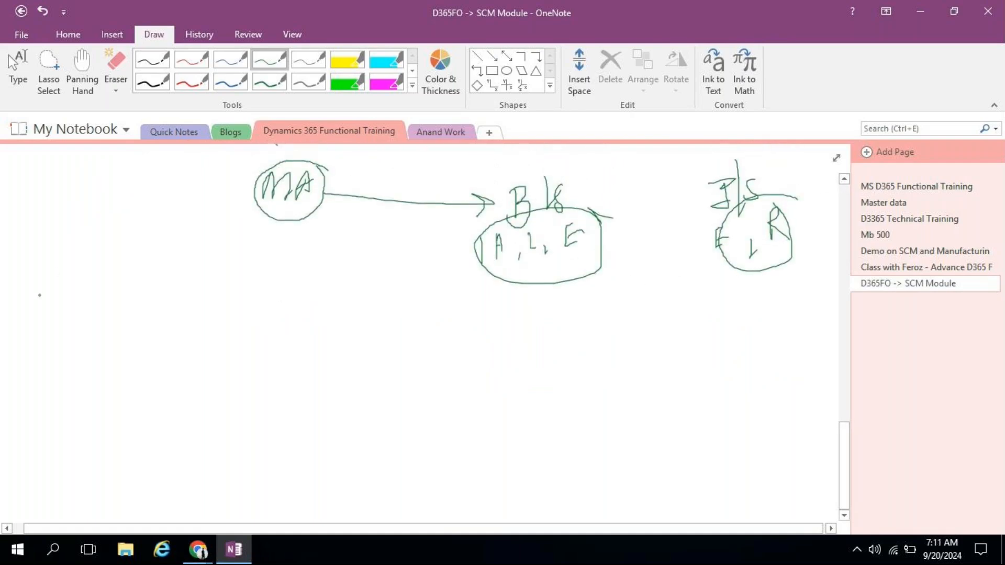
Step: Write FA and DLUL, with a curved arrow labelled 1000E pointing to V1
{"action": "left_click_drag", "start_coordinate": [32, 367], "coordinate": [34, 403]}
{"action": "mouse_move", "coordinate": [40, 367]}
{"action": "left_mouse_down"}
{"action": "mouse_move", "coordinate": [63, 388]}
{"action": "mouse_move", "coordinate": [74, 384]}
{"action": "mouse_move", "coordinate": [55, 380]}
{"action": "left_mouse_up"}
{"action": "mouse_move", "coordinate": [164, 324]}
{"action": "left_mouse_down"}
{"action": "mouse_move", "coordinate": [348, 303]}
{"action": "mouse_move", "coordinate": [333, 312]}
{"action": "left_mouse_up"}
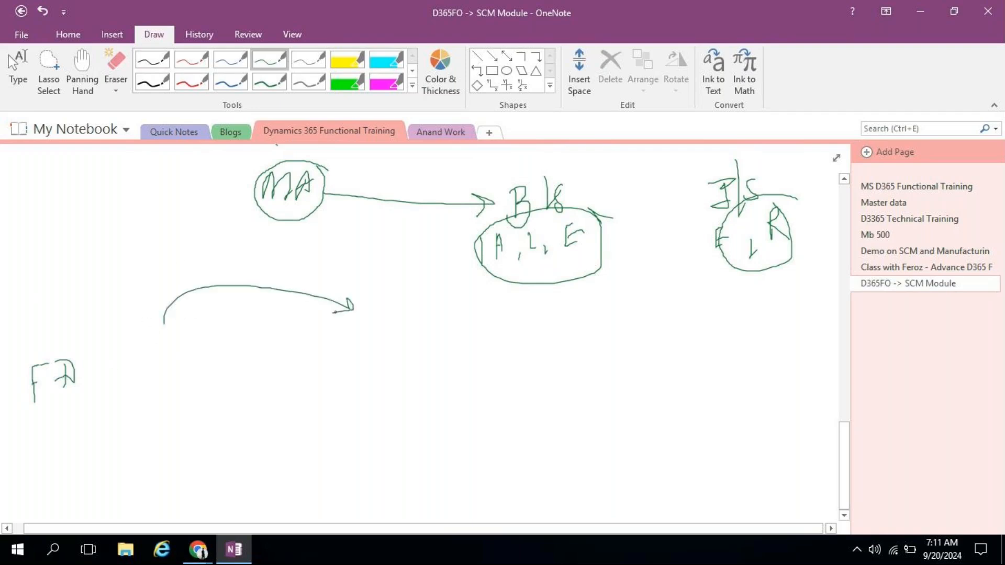
{"action": "left_click_drag", "start_coordinate": [198, 260], "coordinate": [199, 277]}
{"action": "left_click_drag", "start_coordinate": [209, 267], "coordinate": [236, 272]}
{"action": "left_click_drag", "start_coordinate": [125, 332], "coordinate": [131, 362]}
{"action": "mouse_move", "coordinate": [139, 329]}
{"action": "left_mouse_down"}
{"action": "mouse_move", "coordinate": [147, 363]}
{"action": "mouse_move", "coordinate": [160, 350]}
{"action": "mouse_move", "coordinate": [168, 357]}
{"action": "left_mouse_up"}
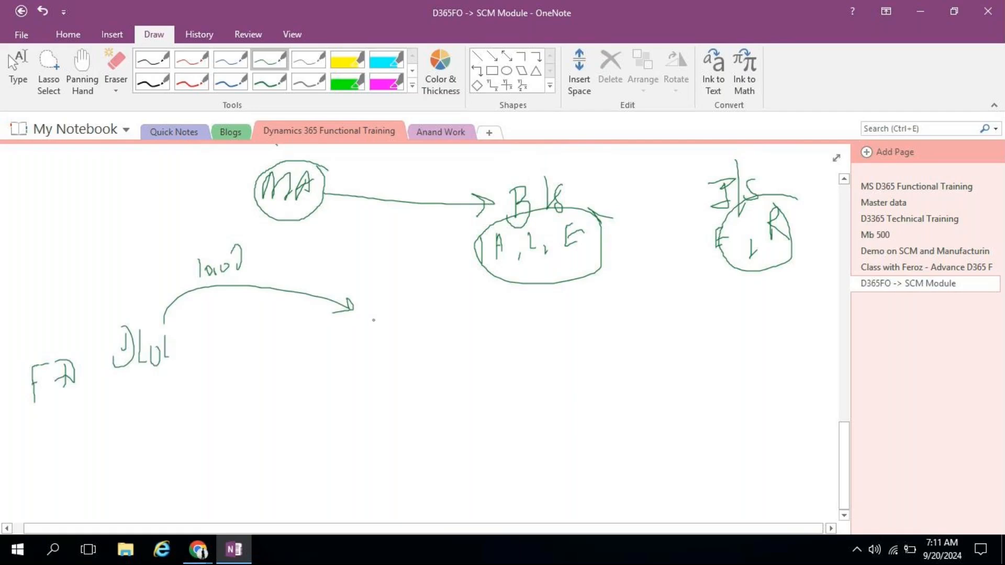
{"action": "mouse_move", "coordinate": [371, 313]}
{"action": "left_mouse_down"}
{"action": "mouse_move", "coordinate": [376, 333]}
{"action": "mouse_move", "coordinate": [380, 308]}
{"action": "mouse_move", "coordinate": [390, 330]}
{"action": "left_mouse_up"}
{"action": "mouse_move", "coordinate": [272, 246]}
{"action": "left_mouse_down"}
{"action": "mouse_move", "coordinate": [255, 266]}
{"action": "mouse_move", "coordinate": [275, 274]}
{"action": "left_mouse_up"}
Step: Draw two more arrows from DLUL labelled 500 and 150, and write 3K beside 1000E
{"action": "mouse_move", "coordinate": [185, 346]}
{"action": "left_mouse_down"}
{"action": "mouse_move", "coordinate": [193, 329]}
{"action": "mouse_move", "coordinate": [313, 348]}
{"action": "left_mouse_up"}
{"action": "left_click_drag", "start_coordinate": [310, 331], "coordinate": [313, 349]}
{"action": "left_click_drag", "start_coordinate": [229, 334], "coordinate": [225, 356]}
{"action": "mouse_move", "coordinate": [238, 344]}
{"action": "left_mouse_down"}
{"action": "mouse_move", "coordinate": [239, 356]}
{"action": "mouse_move", "coordinate": [235, 343]}
{"action": "left_mouse_up"}
{"action": "scroll", "coordinate": [239, 357], "scroll_direction": "up", "scroll_amount": 3}
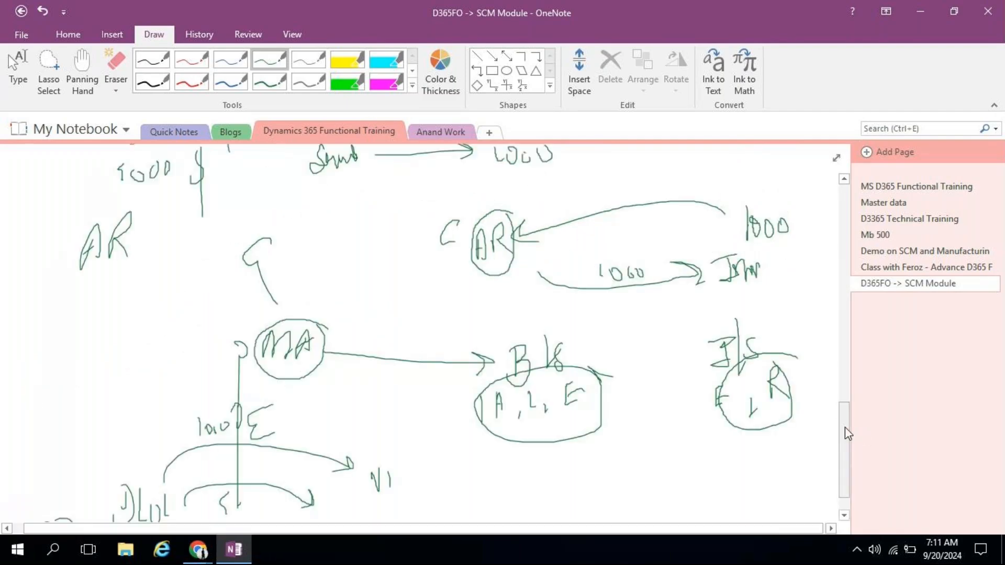
{"action": "left_click_drag", "start_coordinate": [841, 447], "coordinate": [840, 458]}
{"action": "mouse_move", "coordinate": [227, 451]}
{"action": "left_mouse_down"}
{"action": "mouse_move", "coordinate": [247, 473]}
{"action": "mouse_move", "coordinate": [265, 454]}
{"action": "left_mouse_up"}
{"action": "mouse_move", "coordinate": [191, 490]}
{"action": "left_mouse_down"}
{"action": "mouse_move", "coordinate": [341, 492]}
{"action": "mouse_move", "coordinate": [302, 504]}
{"action": "left_mouse_up"}
{"action": "mouse_move", "coordinate": [239, 504]}
{"action": "left_mouse_down"}
{"action": "mouse_move", "coordinate": [253, 515]}
{"action": "mouse_move", "coordinate": [268, 502]}
{"action": "mouse_move", "coordinate": [281, 508]}
{"action": "left_mouse_up"}
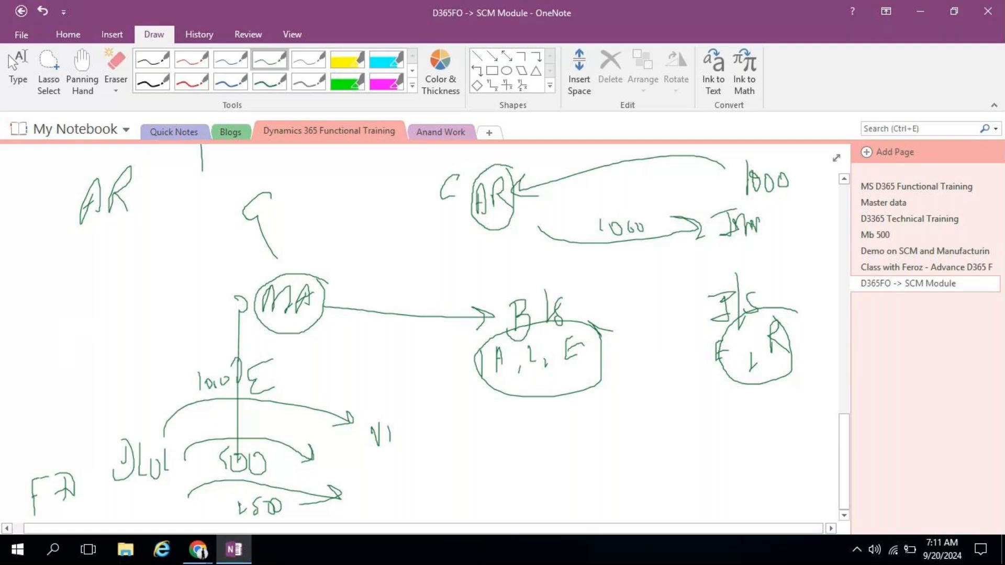
{"action": "mouse_move", "coordinate": [308, 365]}
{"action": "left_mouse_down"}
{"action": "mouse_move", "coordinate": [309, 389]}
{"action": "mouse_move", "coordinate": [373, 386]}
{"action": "left_mouse_up"}
{"action": "left_click_drag", "start_coordinate": [359, 352], "coordinate": [366, 413]}
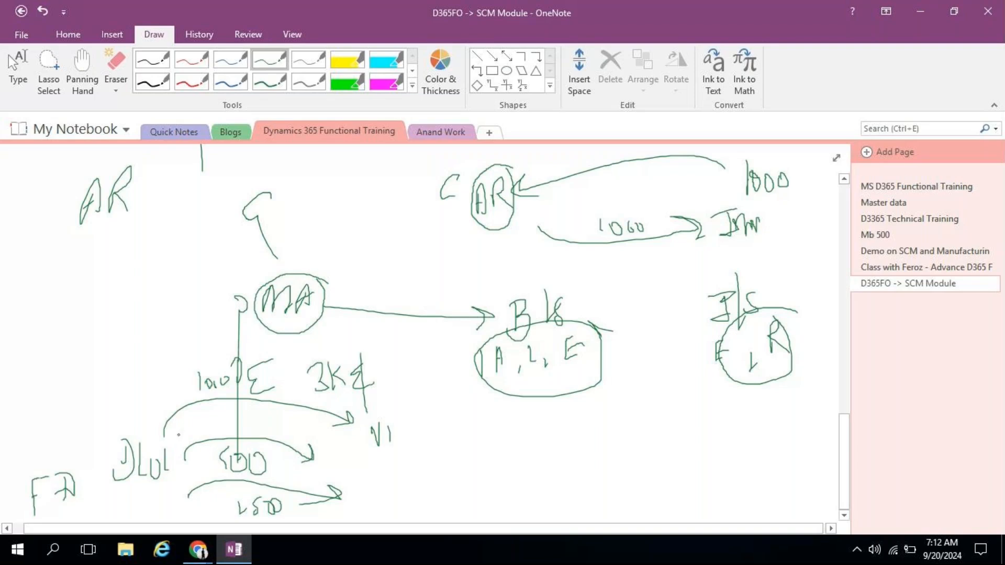
Step: Circle FA and draw an arrow from it to a new underlined note reading 'All own'
{"action": "mouse_move", "coordinate": [78, 461]}
{"action": "left_mouse_down"}
{"action": "mouse_move", "coordinate": [48, 464]}
{"action": "mouse_move", "coordinate": [3, 523]}
{"action": "mouse_move", "coordinate": [73, 518]}
{"action": "mouse_move", "coordinate": [67, 474]}
{"action": "mouse_move", "coordinate": [226, 412]}
{"action": "mouse_move", "coordinate": [548, 450]}
{"action": "mouse_move", "coordinate": [516, 481]}
{"action": "left_mouse_up"}
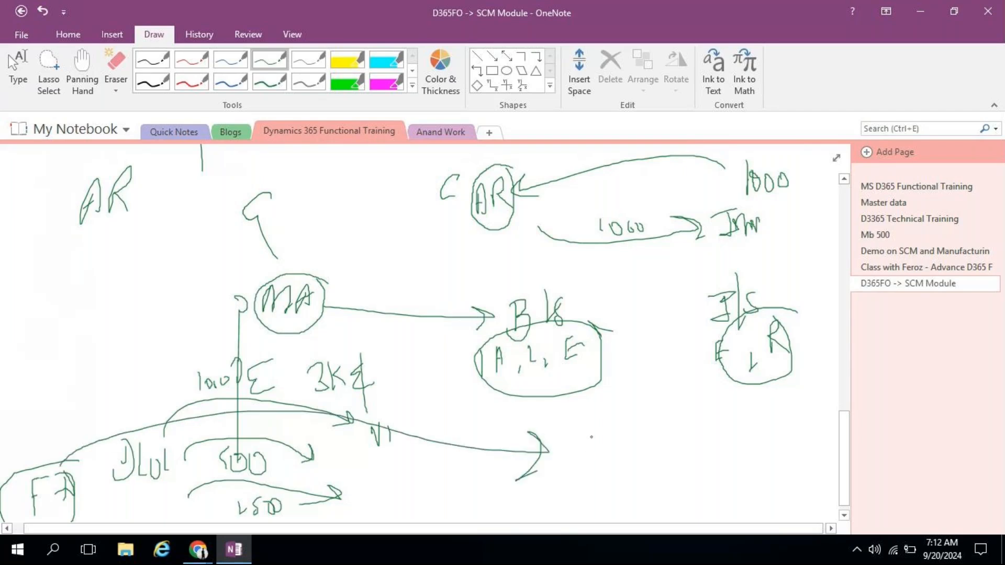
{"action": "mouse_move", "coordinate": [584, 430]}
{"action": "left_mouse_down"}
{"action": "mouse_move", "coordinate": [576, 464]}
{"action": "mouse_move", "coordinate": [593, 448]}
{"action": "left_mouse_up"}
{"action": "mouse_move", "coordinate": [578, 443]}
{"action": "left_mouse_down"}
{"action": "mouse_move", "coordinate": [596, 434]}
{"action": "mouse_move", "coordinate": [700, 451]}
{"action": "left_mouse_up"}
{"action": "mouse_move", "coordinate": [581, 480]}
{"action": "left_mouse_down"}
{"action": "mouse_move", "coordinate": [687, 461]}
{"action": "mouse_move", "coordinate": [681, 476]}
{"action": "left_mouse_up"}
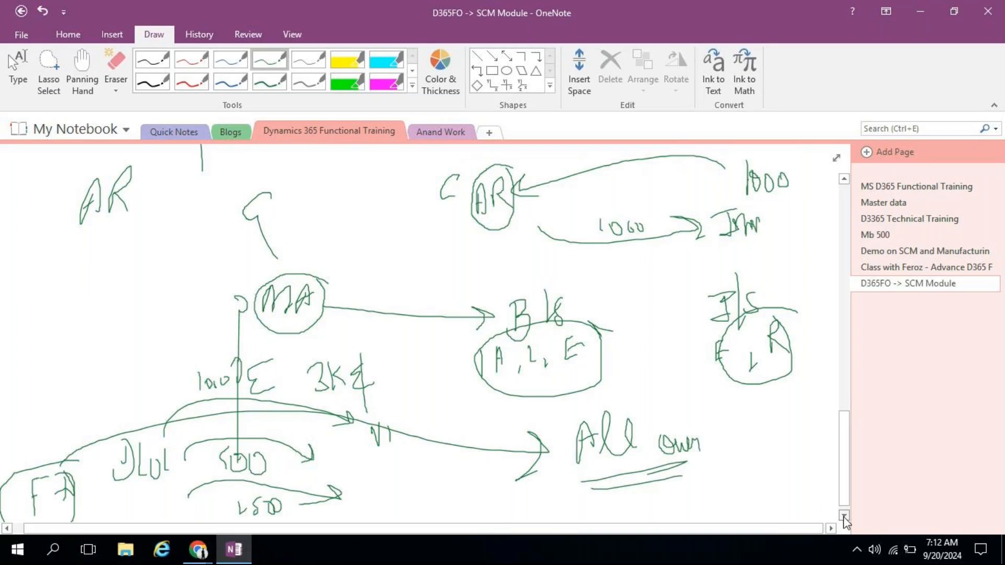
{"action": "scroll", "coordinate": [843, 515], "scroll_direction": "down", "scroll_amount": 5}
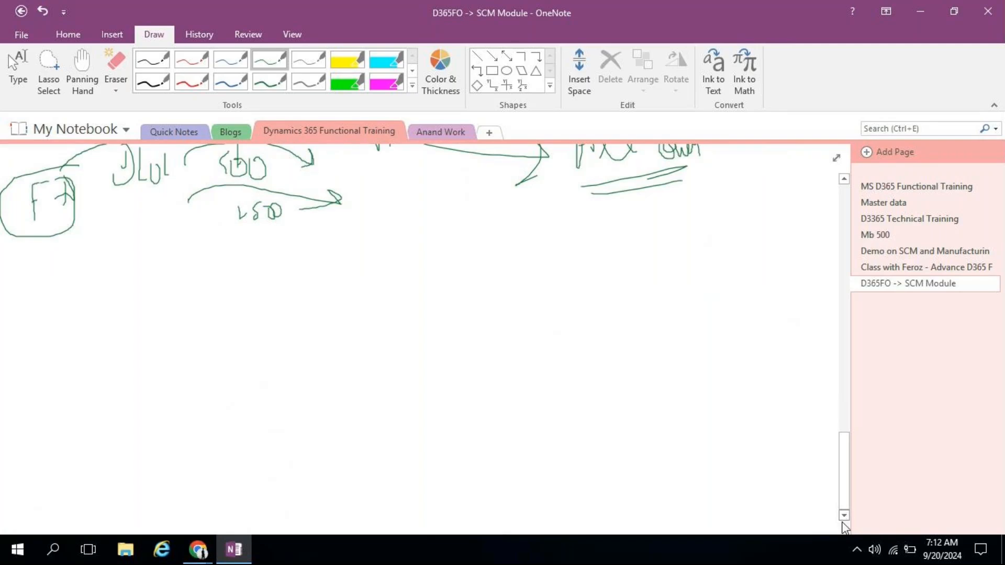
Step: Minimize OneNote and go to General ledger > Dimensions > Financial dimensions
{"action": "left_click", "coordinate": [921, 11]}
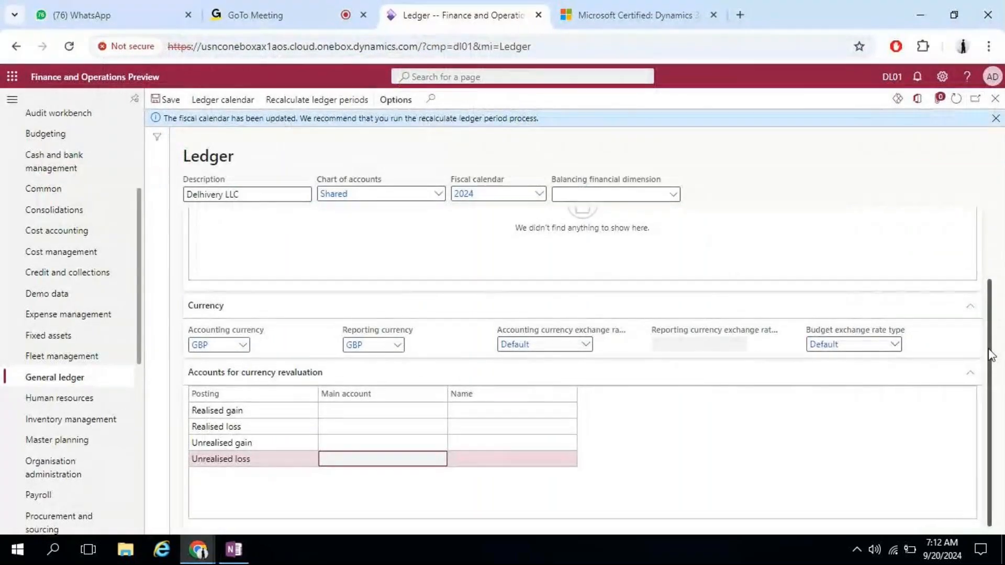
{"action": "scroll", "coordinate": [977, 236], "scroll_direction": "up", "scroll_amount": 2}
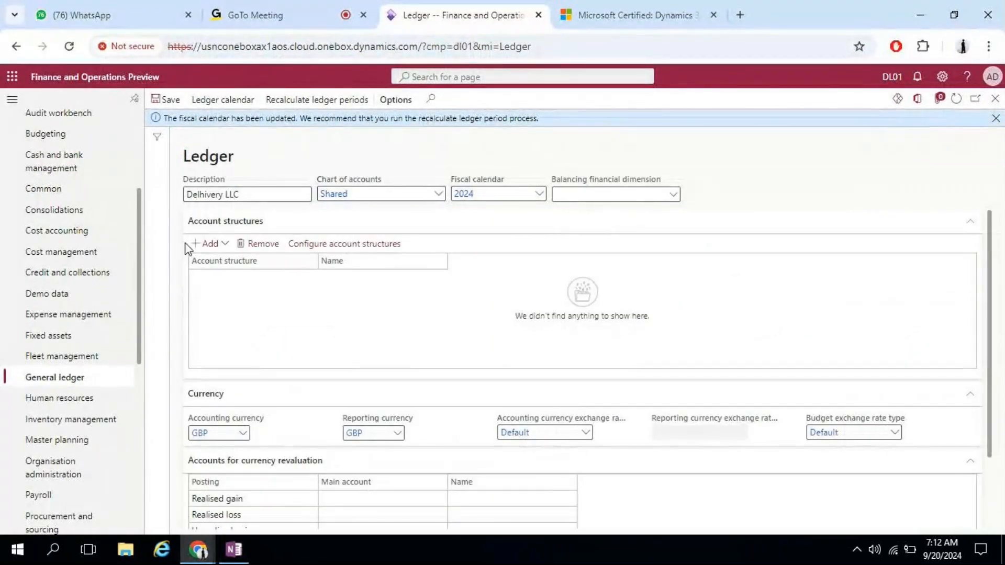
{"action": "left_click", "coordinate": [69, 378]}
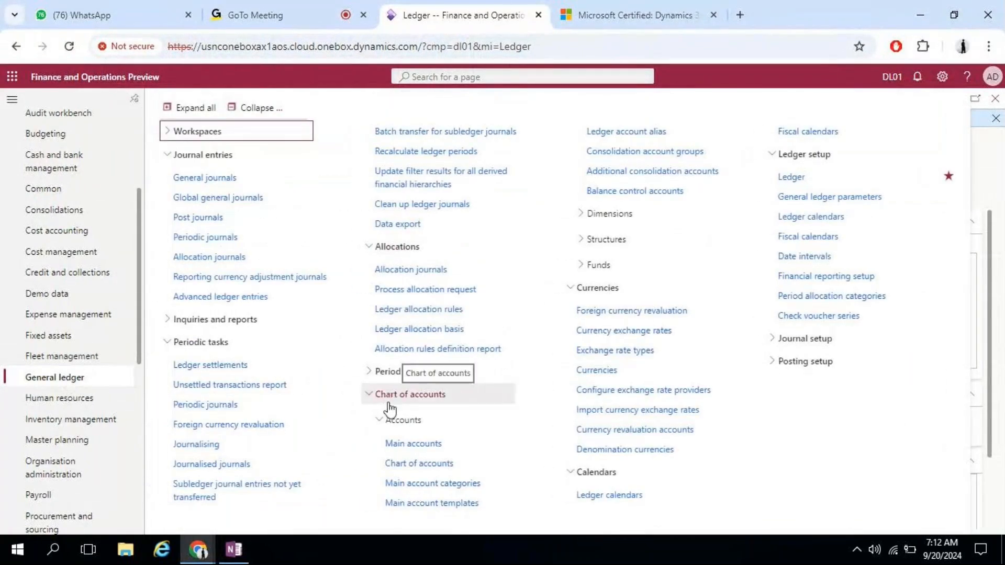
{"action": "left_click", "coordinate": [627, 214]}
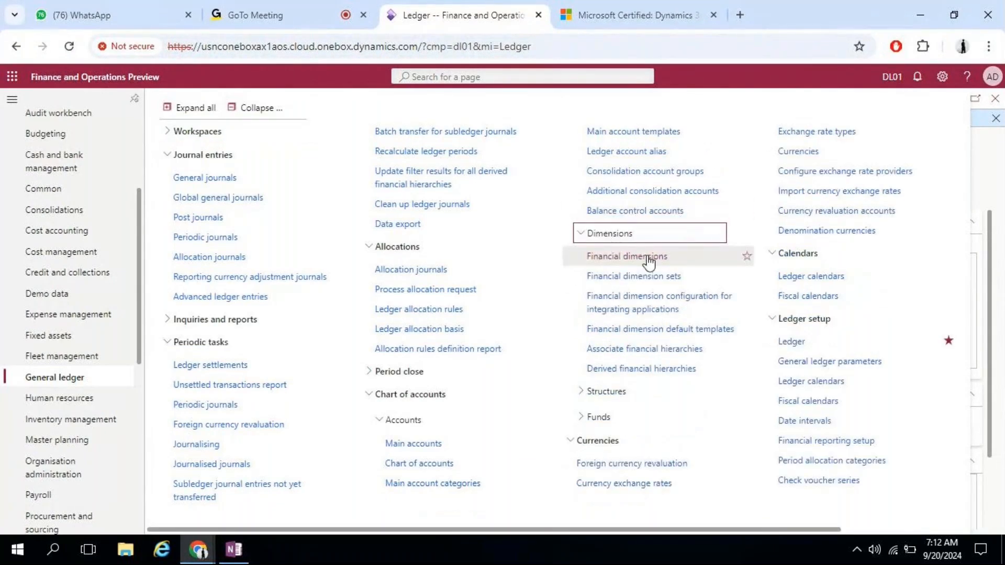
{"action": "left_click", "coordinate": [647, 256]}
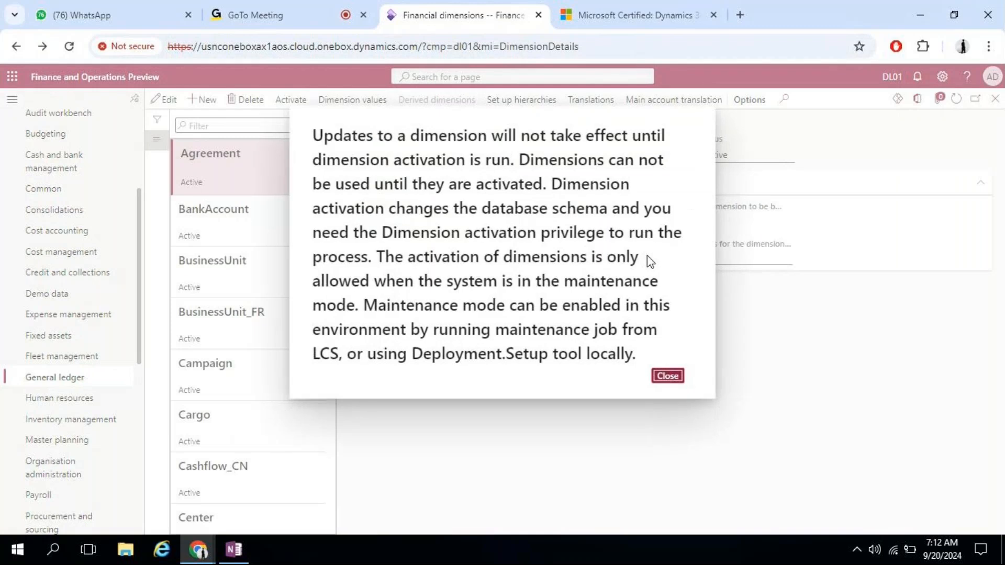
Step: Dismiss the activation notice, browse the CostCenter and Department dimension values, then switch to OneNote
{"action": "left_click", "coordinate": [665, 376]}
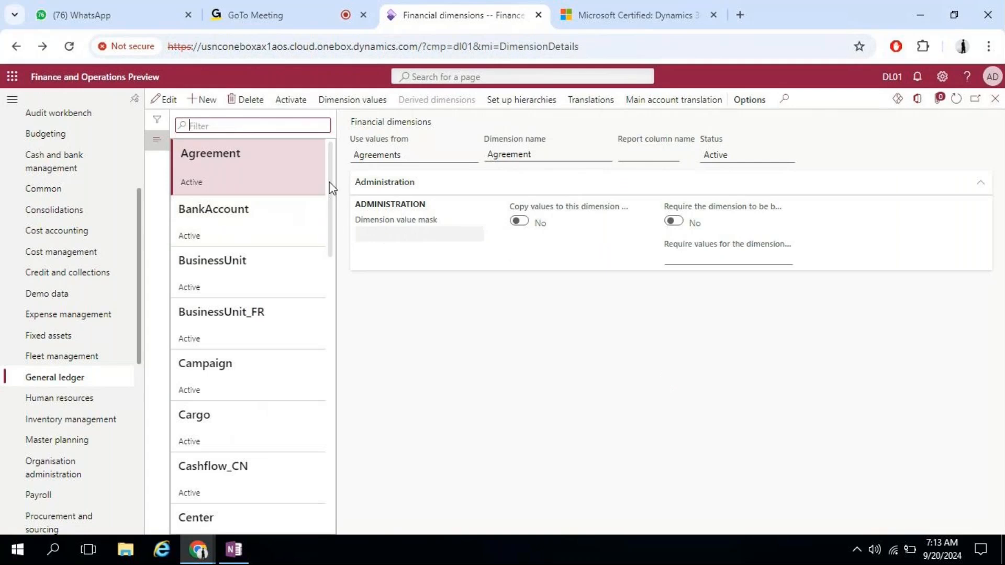
{"action": "left_click_drag", "start_coordinate": [330, 180], "coordinate": [326, 292]}
{"action": "left_click", "coordinate": [288, 311]}
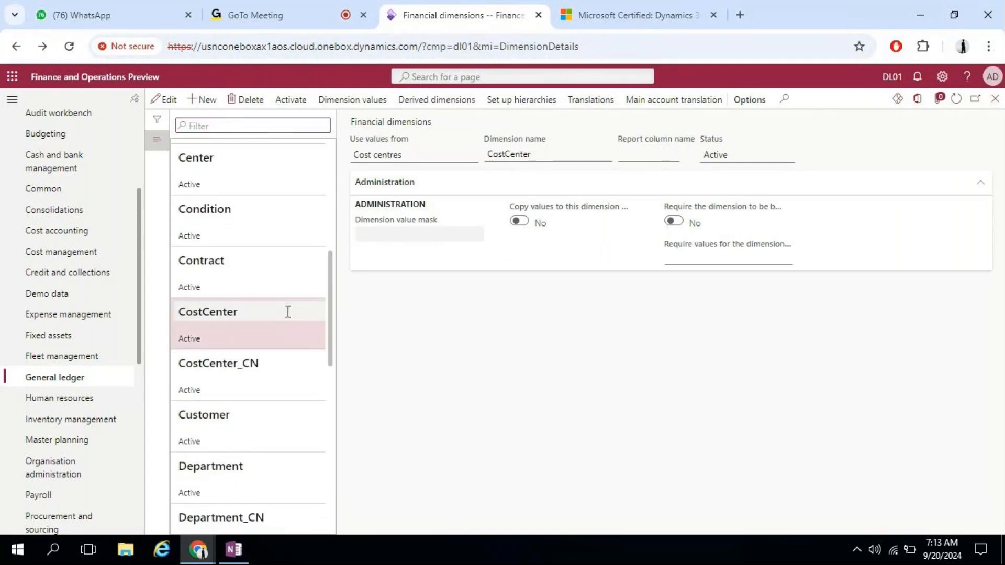
{"action": "left_click", "coordinate": [360, 102]}
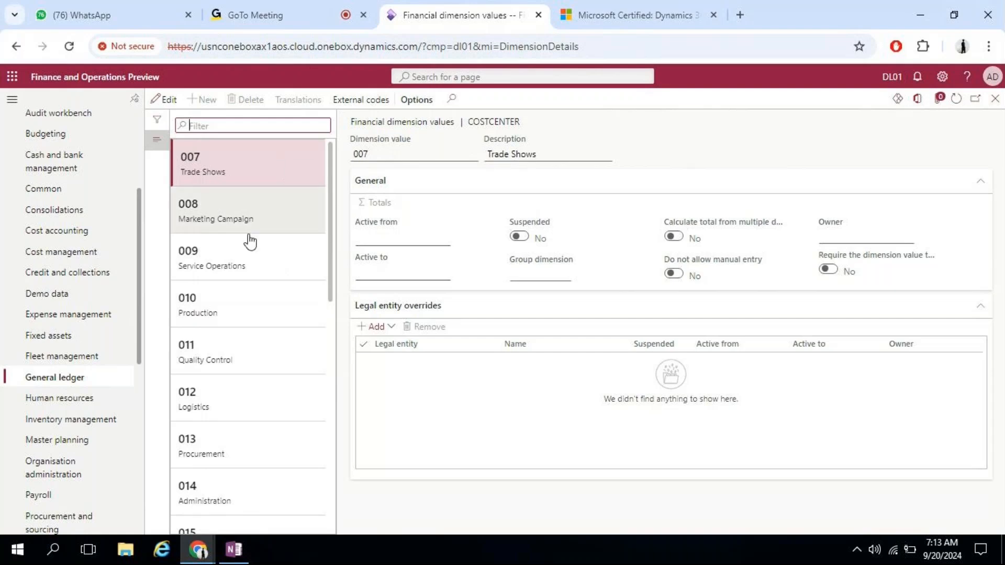
{"action": "left_click", "coordinate": [994, 99]}
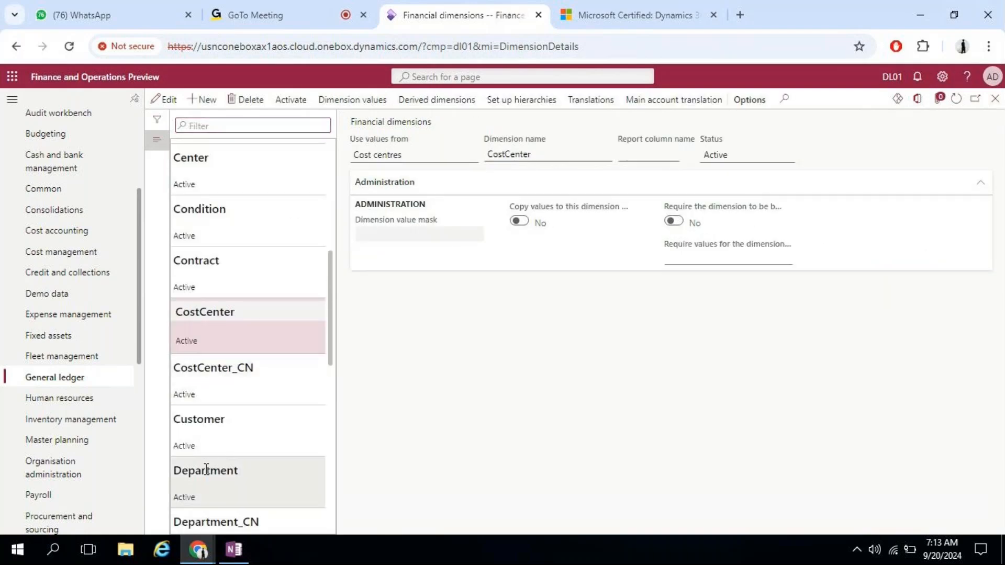
{"action": "left_click", "coordinate": [208, 478]}
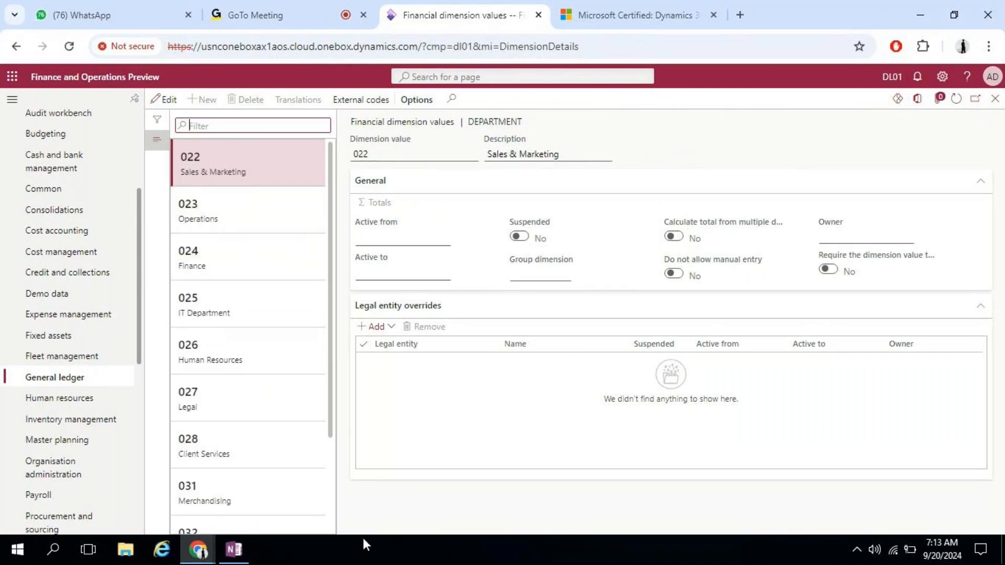
{"action": "left_click", "coordinate": [234, 549]}
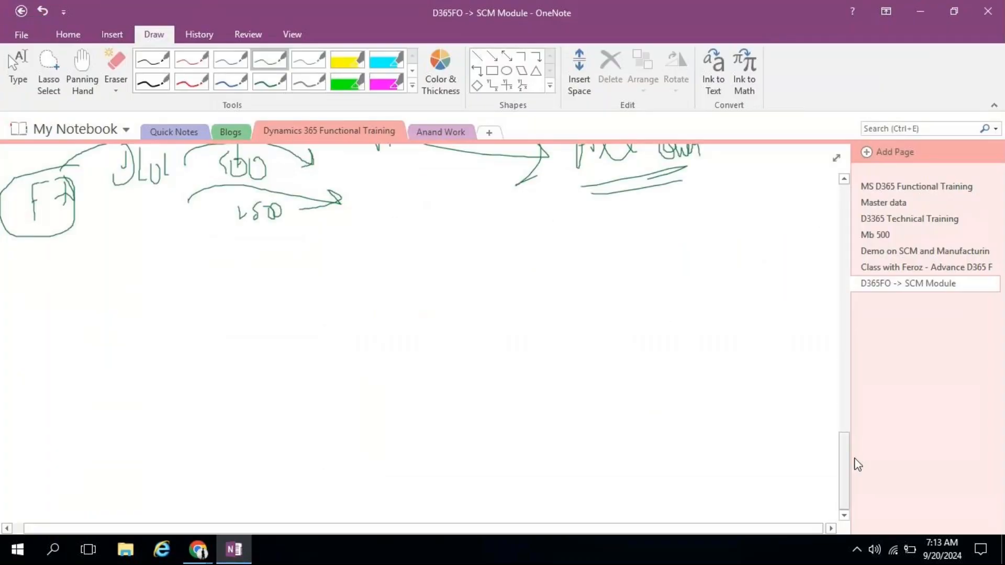
Step: Draw a line down from the 1000 entry and write the note 'CM' below the arrows
{"action": "left_click_drag", "start_coordinate": [845, 465], "coordinate": [843, 440]}
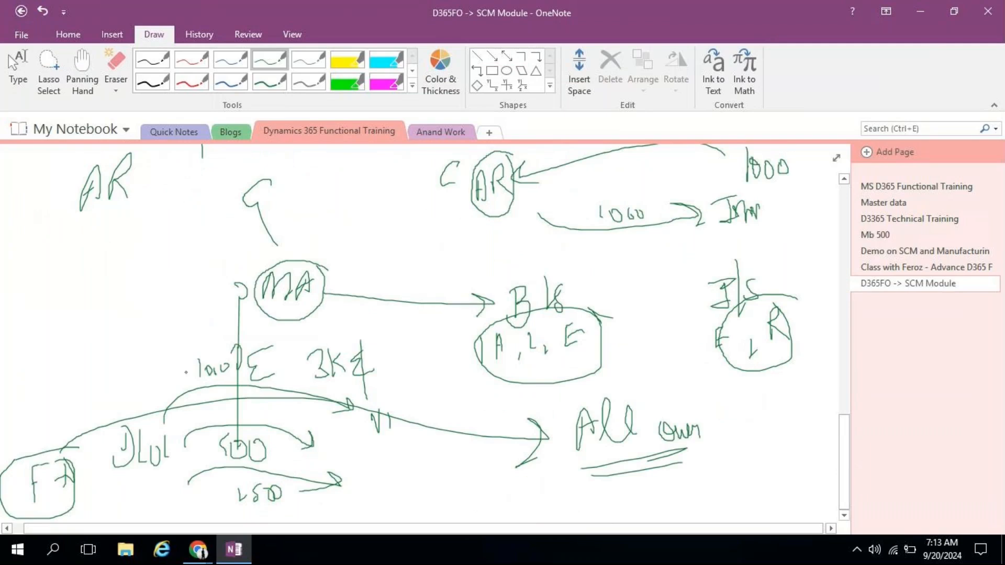
{"action": "mouse_move", "coordinate": [194, 373]}
{"action": "left_mouse_down"}
{"action": "mouse_move", "coordinate": [171, 460]}
{"action": "mouse_move", "coordinate": [182, 521]}
{"action": "left_mouse_up"}
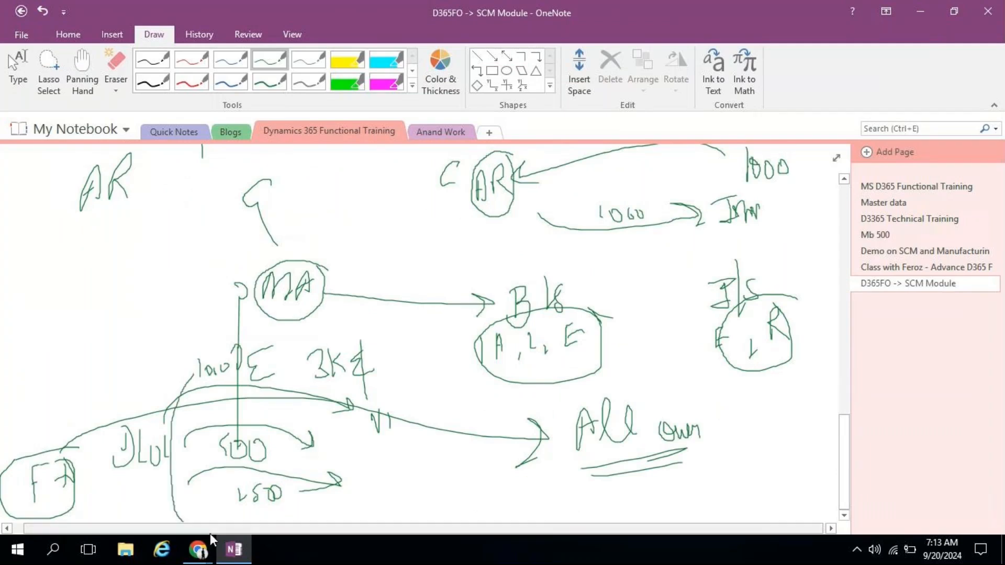
{"action": "mouse_move", "coordinate": [383, 499]}
{"action": "left_mouse_down"}
{"action": "mouse_move", "coordinate": [362, 521]}
{"action": "mouse_move", "coordinate": [388, 505]}
{"action": "left_mouse_up"}
{"action": "left_click", "coordinate": [410, 476]}
{"action": "mouse_move", "coordinate": [404, 453]}
{"action": "left_mouse_down"}
{"action": "mouse_move", "coordinate": [398, 496]}
{"action": "mouse_move", "coordinate": [413, 503]}
{"action": "mouse_move", "coordinate": [426, 470]}
{"action": "mouse_move", "coordinate": [443, 517]}
{"action": "left_mouse_up"}
{"action": "left_click", "coordinate": [459, 492]}
{"action": "mouse_move", "coordinate": [465, 467]}
{"action": "left_mouse_down"}
{"action": "mouse_move", "coordinate": [459, 487]}
{"action": "mouse_move", "coordinate": [470, 495]}
{"action": "left_mouse_up"}
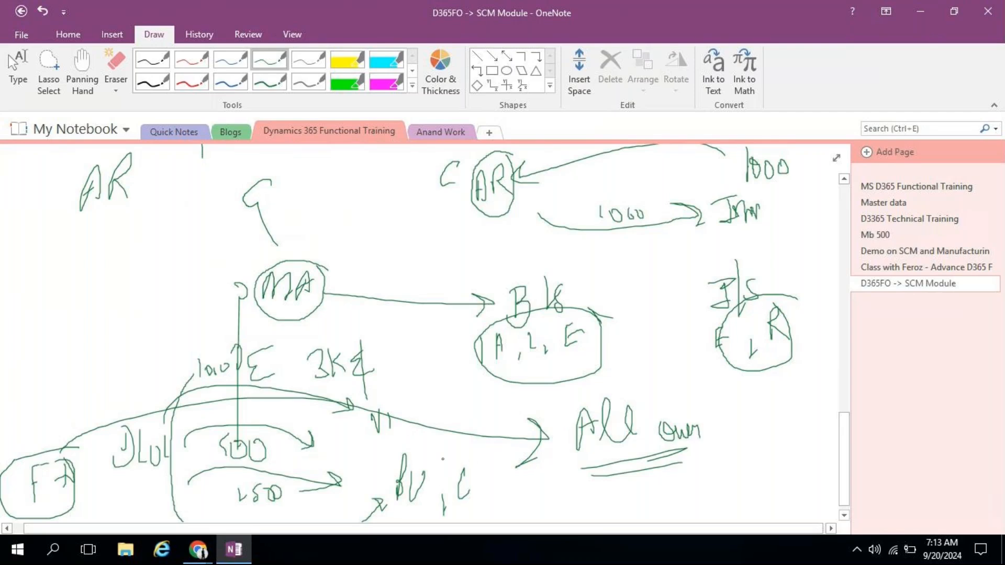
{"action": "mouse_move", "coordinate": [424, 459]}
{"action": "left_mouse_down"}
{"action": "mouse_move", "coordinate": [443, 430]}
{"action": "mouse_move", "coordinate": [454, 437]}
{"action": "left_mouse_up"}
{"action": "mouse_move", "coordinate": [484, 489]}
{"action": "left_mouse_down"}
{"action": "mouse_move", "coordinate": [491, 464]}
{"action": "mouse_move", "coordinate": [504, 485]}
{"action": "left_mouse_up"}
Step: Draw an arrow from 500 past CM ending in 'S, F', then return to Dynamics 365
{"action": "mouse_move", "coordinate": [270, 453]}
{"action": "left_mouse_down"}
{"action": "mouse_move", "coordinate": [438, 510]}
{"action": "mouse_move", "coordinate": [584, 504]}
{"action": "mouse_move", "coordinate": [579, 518]}
{"action": "left_mouse_up"}
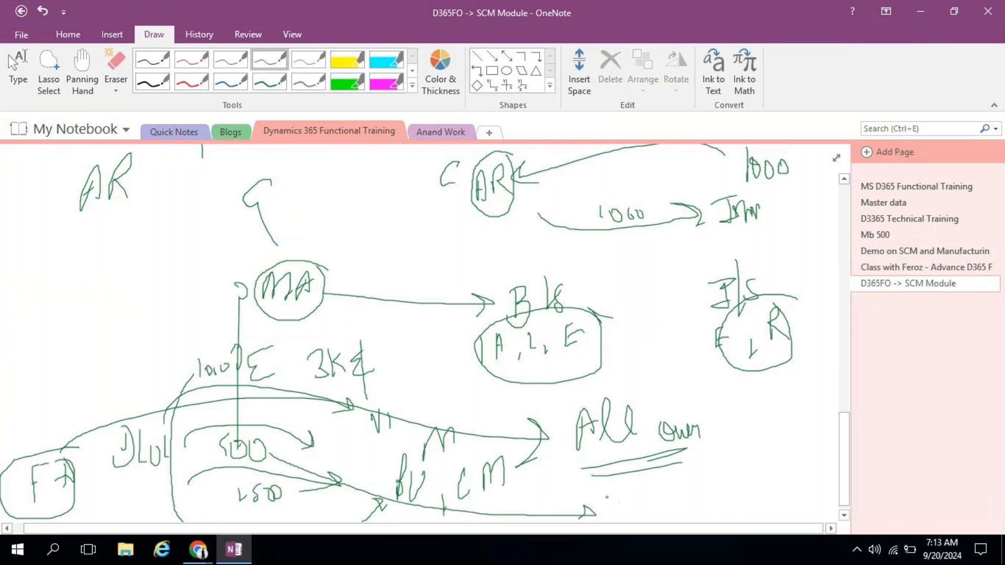
{"action": "mouse_move", "coordinate": [618, 492]}
{"action": "left_mouse_down"}
{"action": "mouse_move", "coordinate": [606, 514]}
{"action": "mouse_move", "coordinate": [626, 519]}
{"action": "left_mouse_up"}
{"action": "left_click_drag", "start_coordinate": [636, 496], "coordinate": [632, 517]}
{"action": "left_click_drag", "start_coordinate": [635, 498], "coordinate": [649, 494]}
{"action": "left_click_drag", "start_coordinate": [634, 508], "coordinate": [642, 507]}
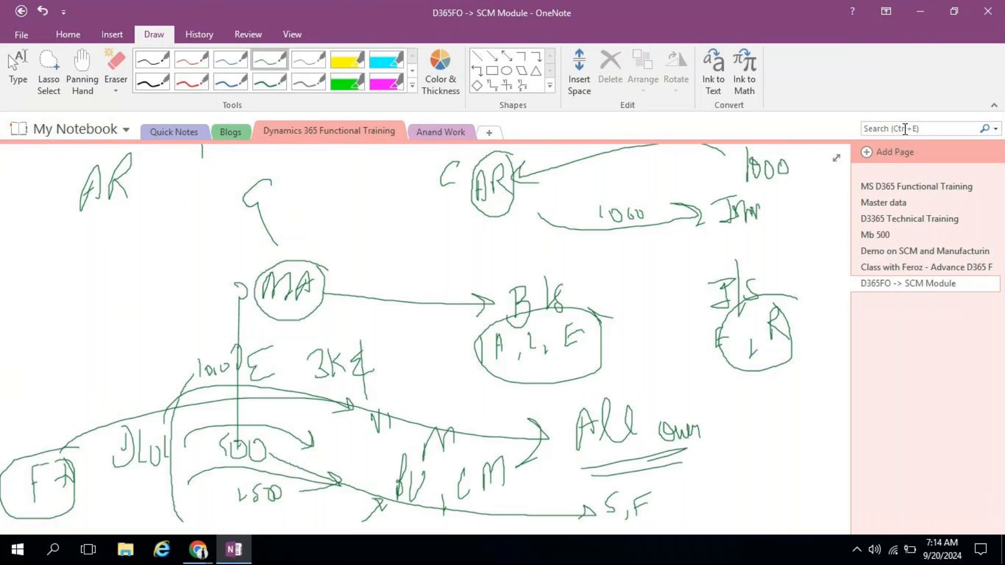
{"action": "left_click", "coordinate": [922, 10]}
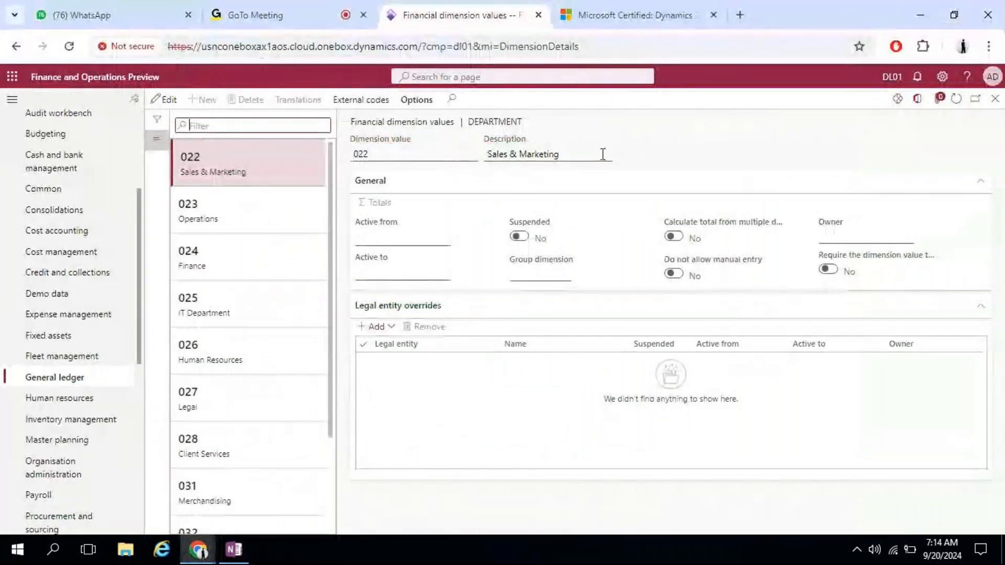
Step: Open the Ledger setup page and look through the General ledger Structures group
{"action": "left_click", "coordinate": [83, 376]}
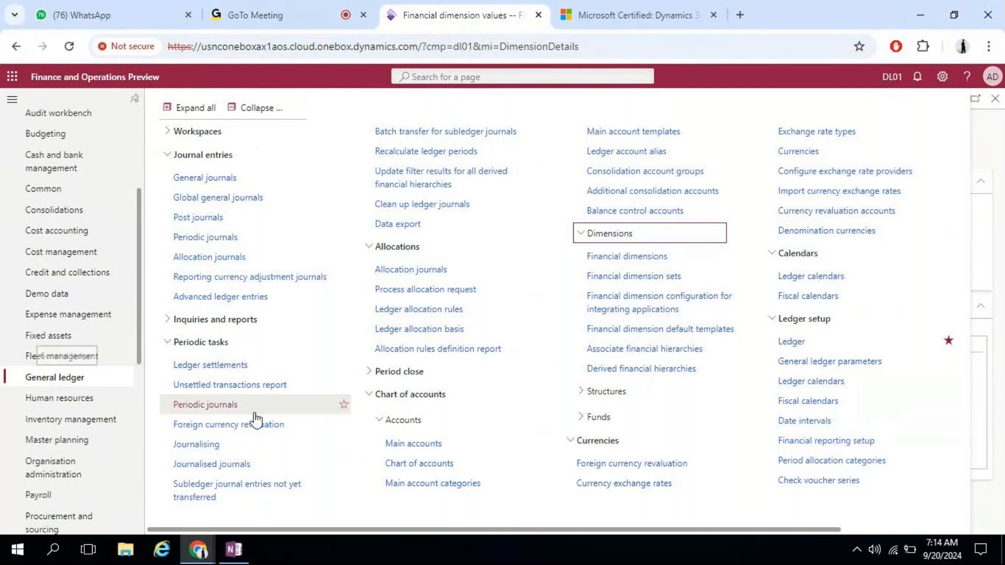
{"action": "left_click", "coordinate": [810, 346]}
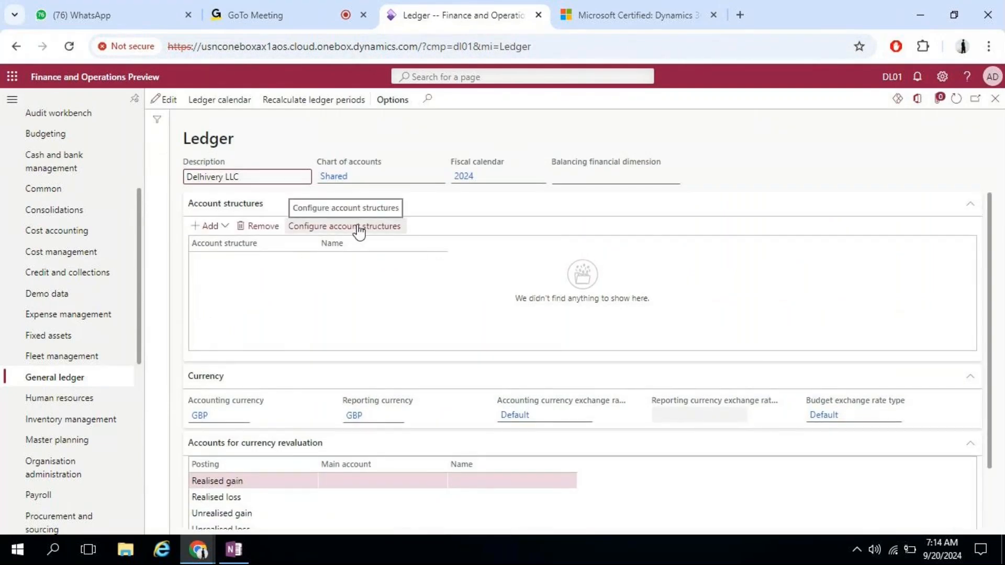
{"action": "left_click", "coordinate": [58, 381]}
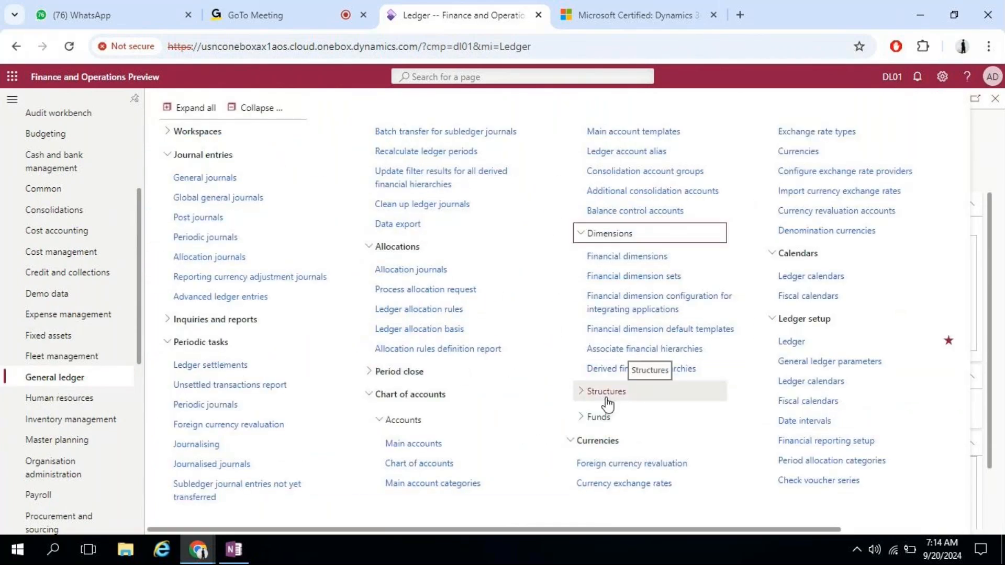
{"action": "left_click", "coordinate": [606, 400]}
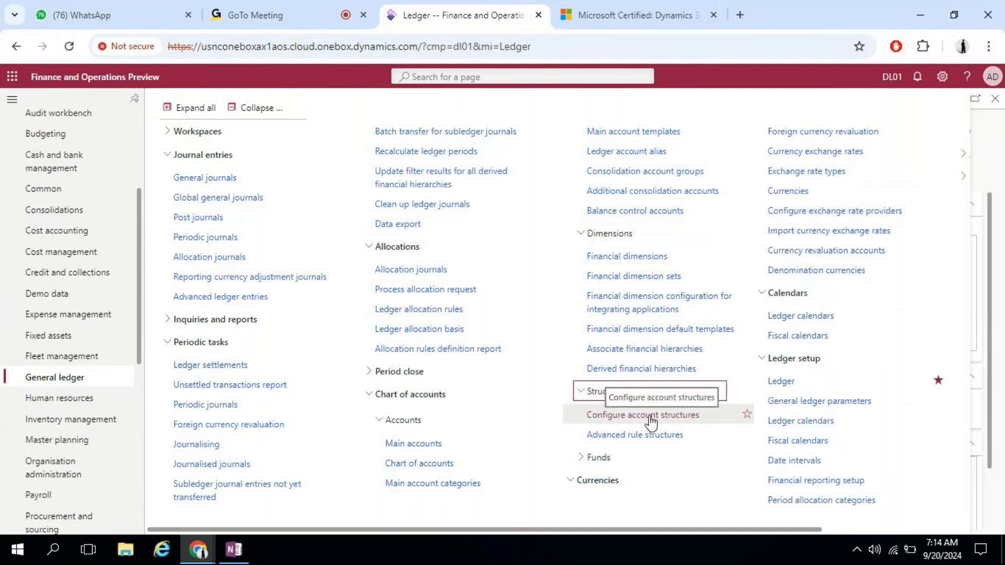
{"action": "left_click", "coordinate": [986, 141]}
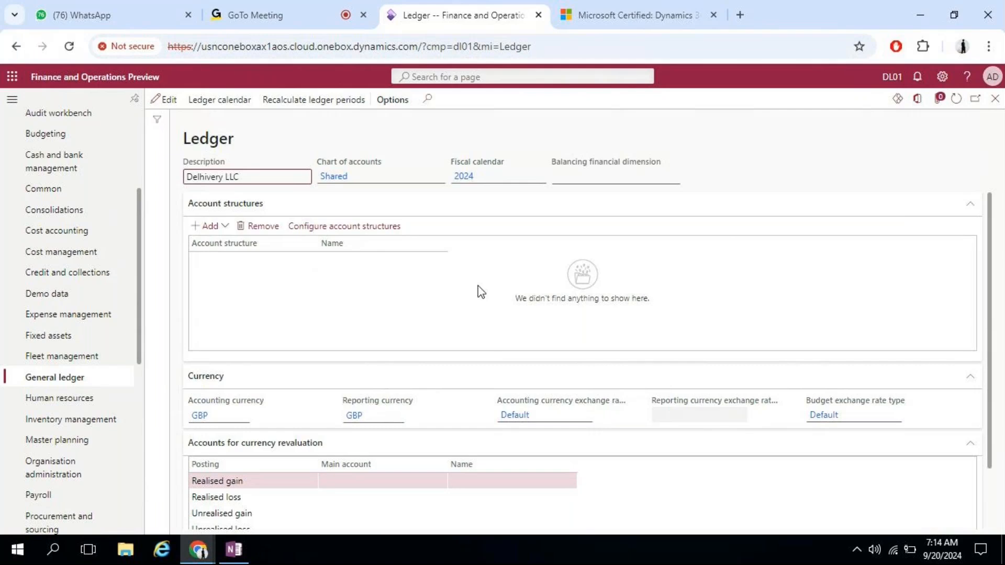
{"action": "left_click", "coordinate": [371, 229]}
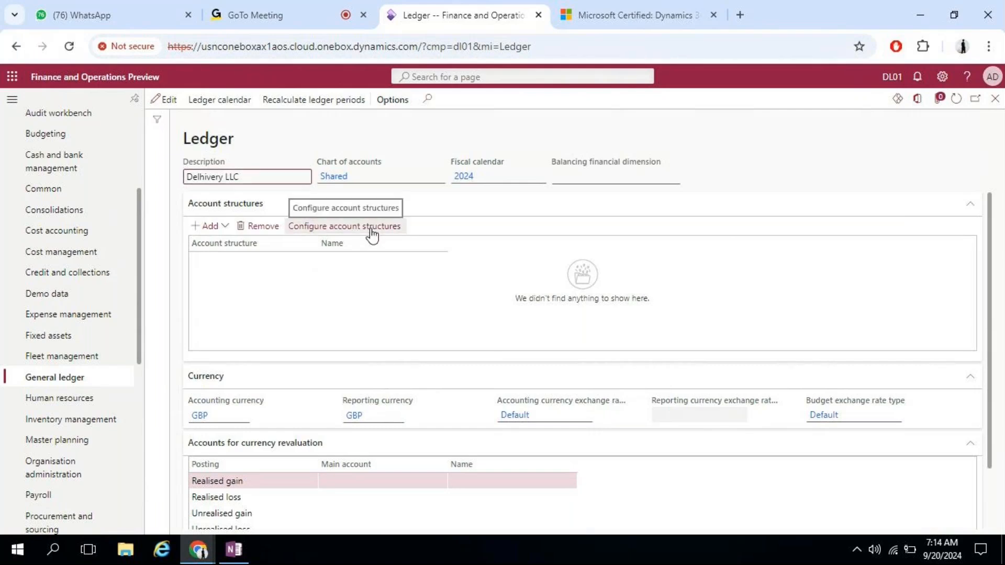
{"action": "left_click", "coordinate": [356, 234]}
{"action": "left_click", "coordinate": [356, 232]}
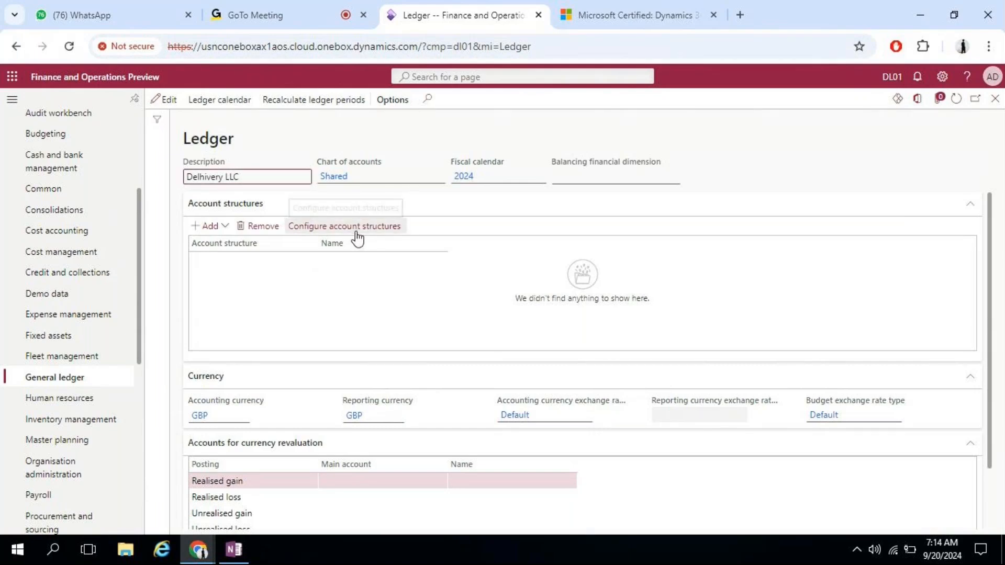
Step: Go to General ledger > Chart of accounts > Structures > Configure account structures
{"action": "left_click", "coordinate": [42, 377]}
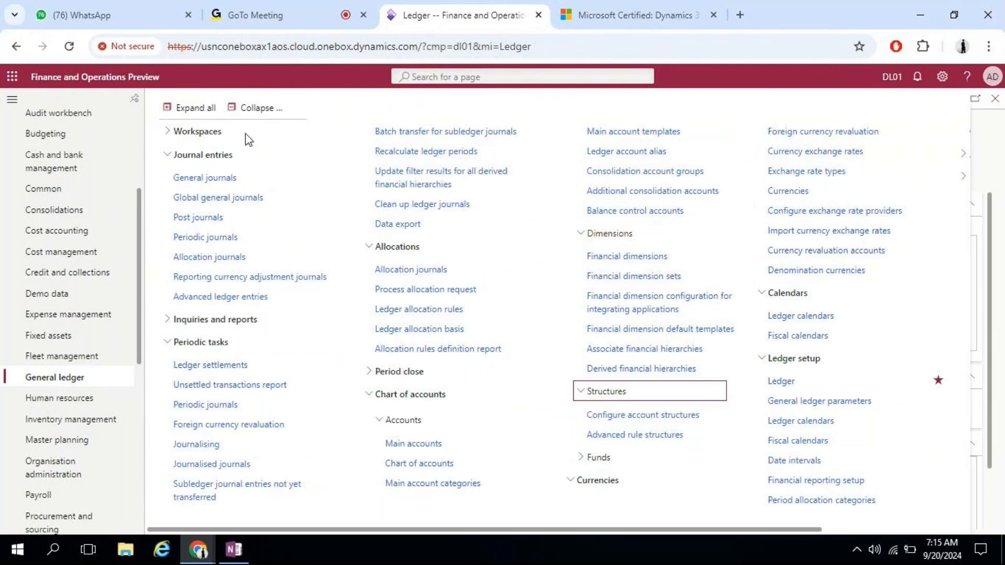
{"action": "left_click", "coordinate": [246, 110]}
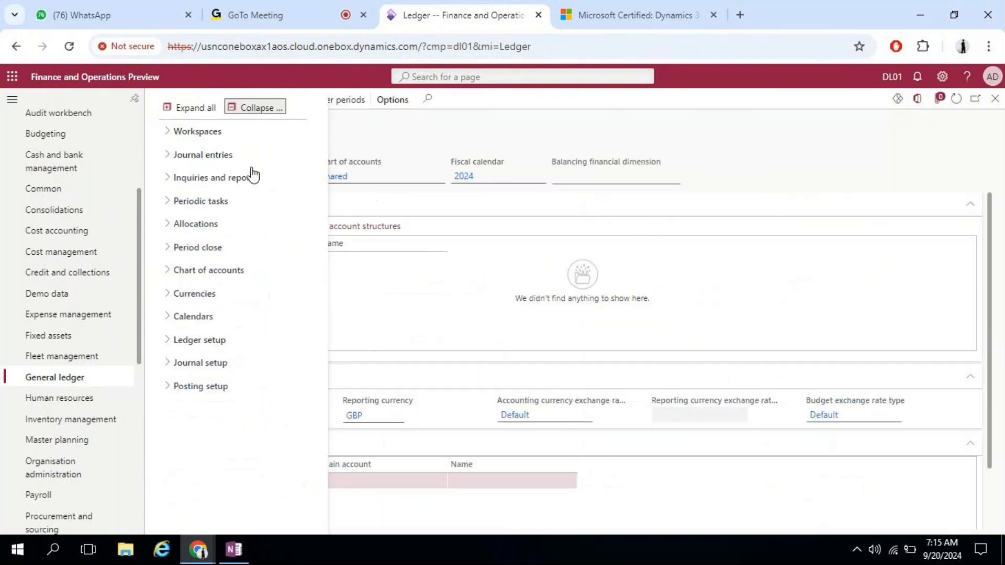
{"action": "left_click", "coordinate": [196, 280]}
{"action": "left_click", "coordinate": [225, 347]}
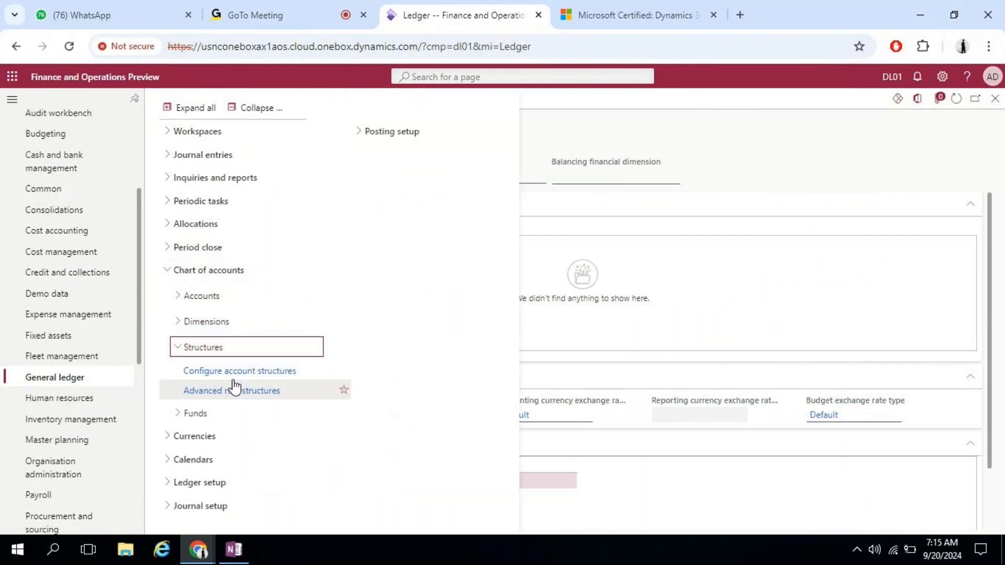
{"action": "left_click", "coordinate": [236, 372]}
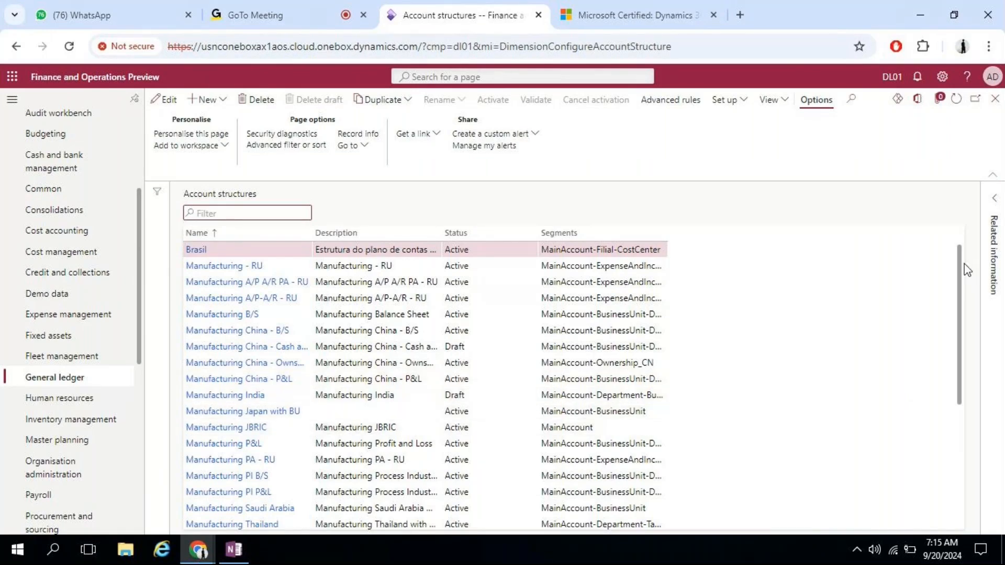
Step: Inspect the Service Industries B/S and P&L structures, then close the Account structures page
{"action": "left_click_drag", "start_coordinate": [965, 265], "coordinate": [961, 418]}
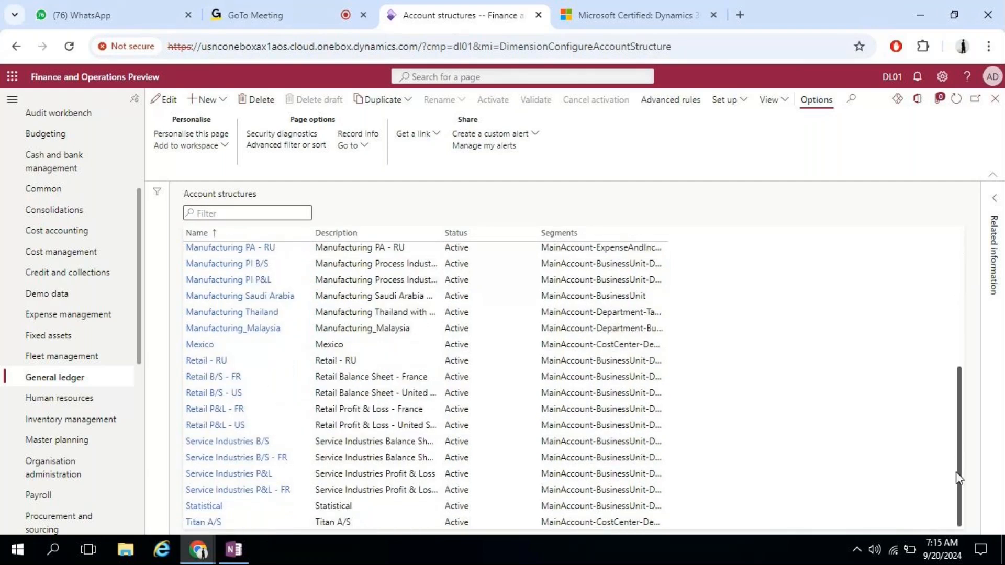
{"action": "left_click_drag", "start_coordinate": [958, 478], "coordinate": [975, 417]}
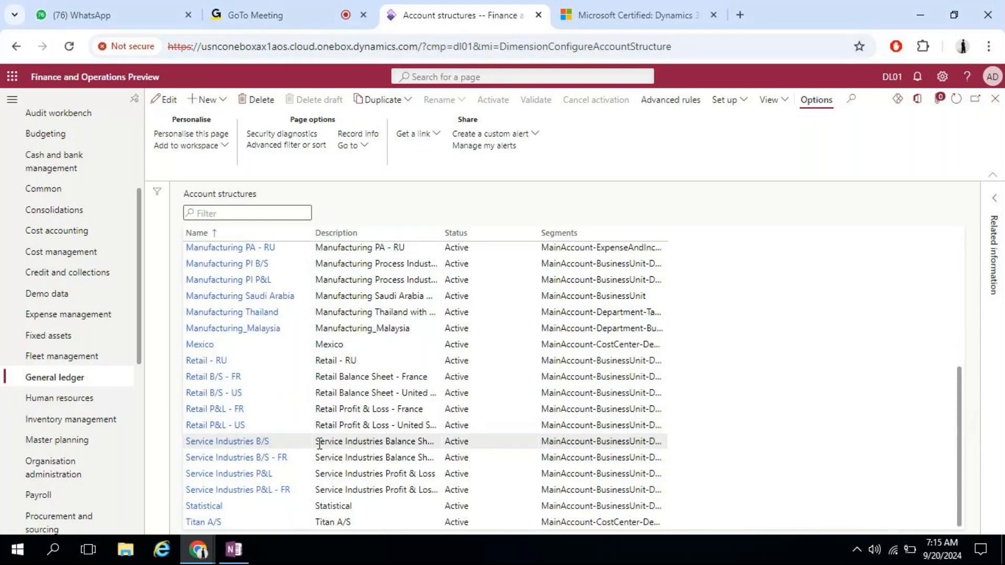
{"action": "left_click", "coordinate": [369, 439]}
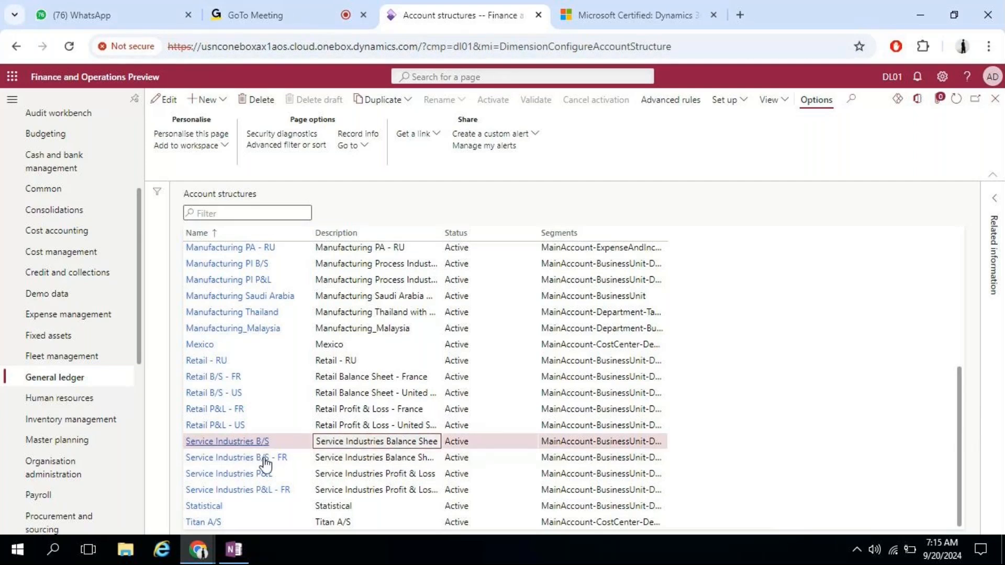
{"action": "left_click", "coordinate": [361, 473]}
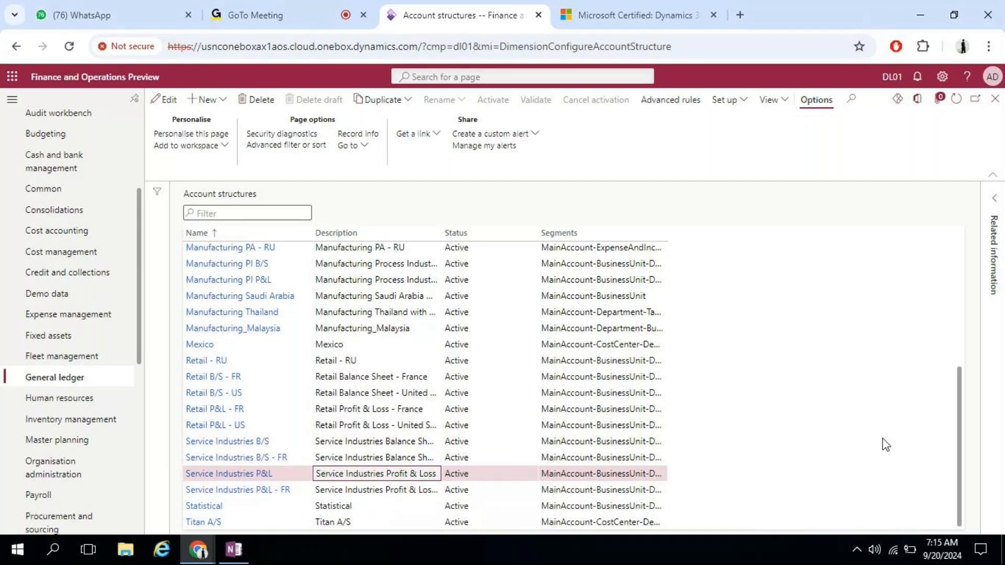
{"action": "left_click_drag", "start_coordinate": [959, 414], "coordinate": [966, 284]}
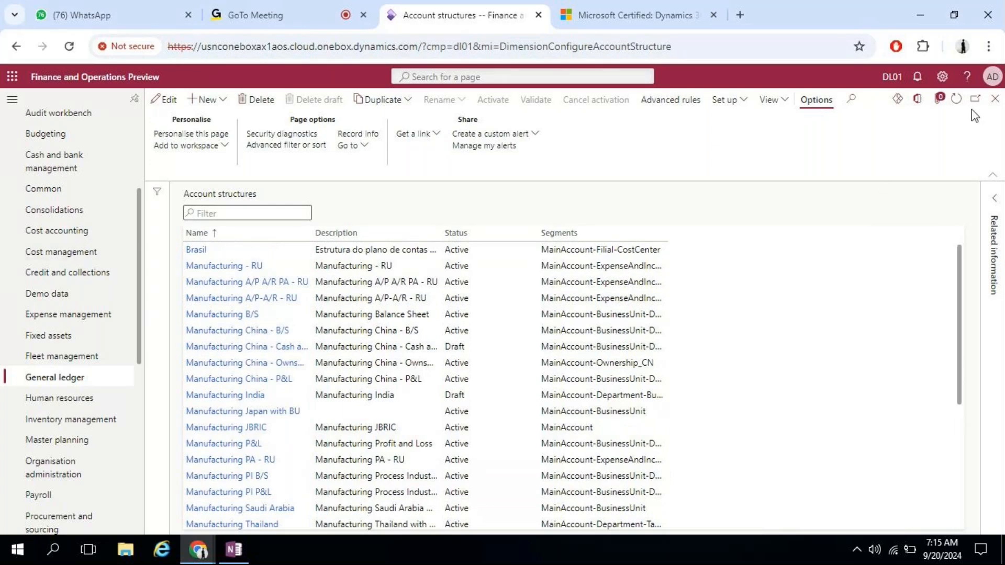
{"action": "left_click", "coordinate": [995, 98]}
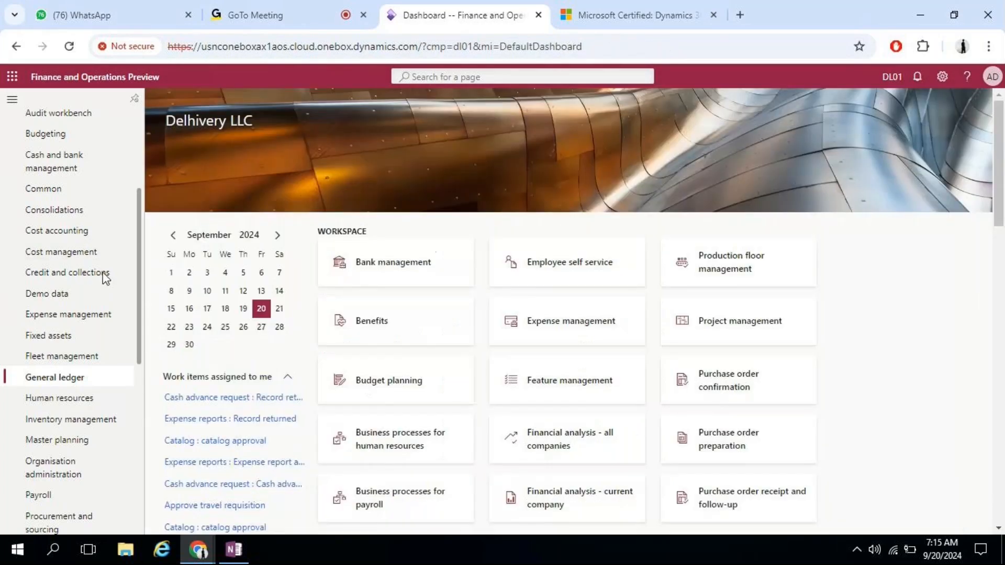
Step: Open the Ledger page under General ledger > Ledger setup
{"action": "left_click", "coordinate": [38, 379]}
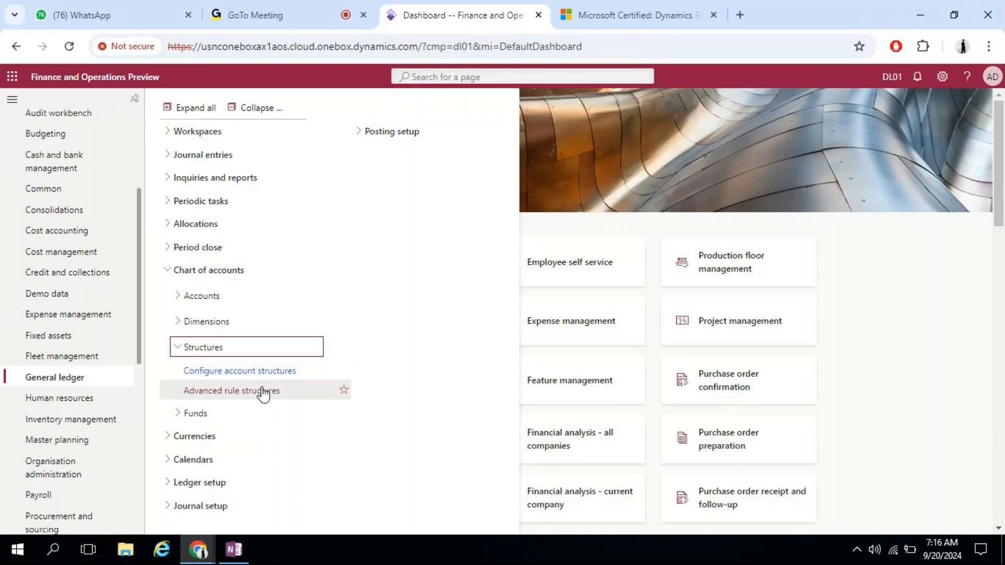
{"action": "left_click", "coordinate": [220, 482]}
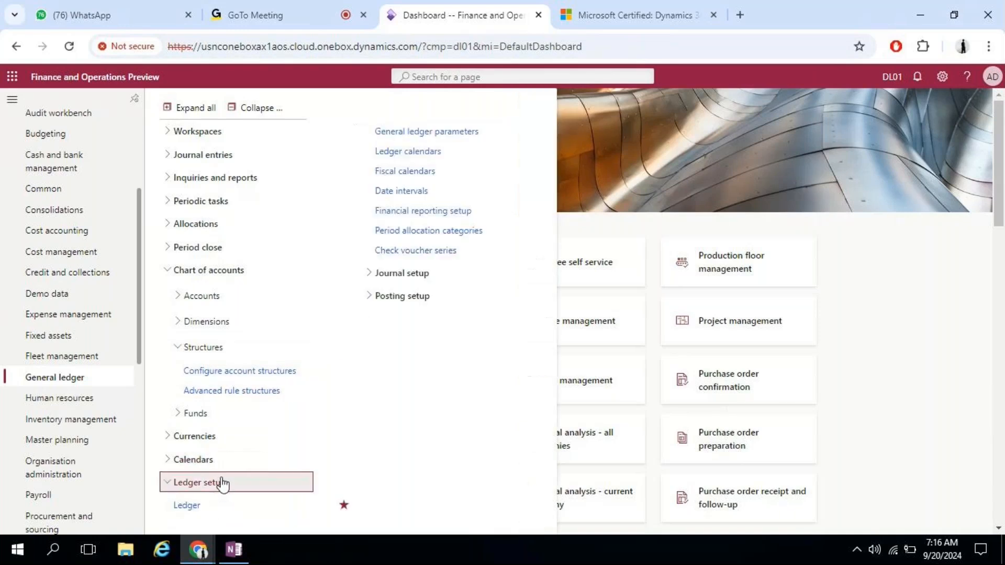
{"action": "left_click", "coordinate": [187, 505]}
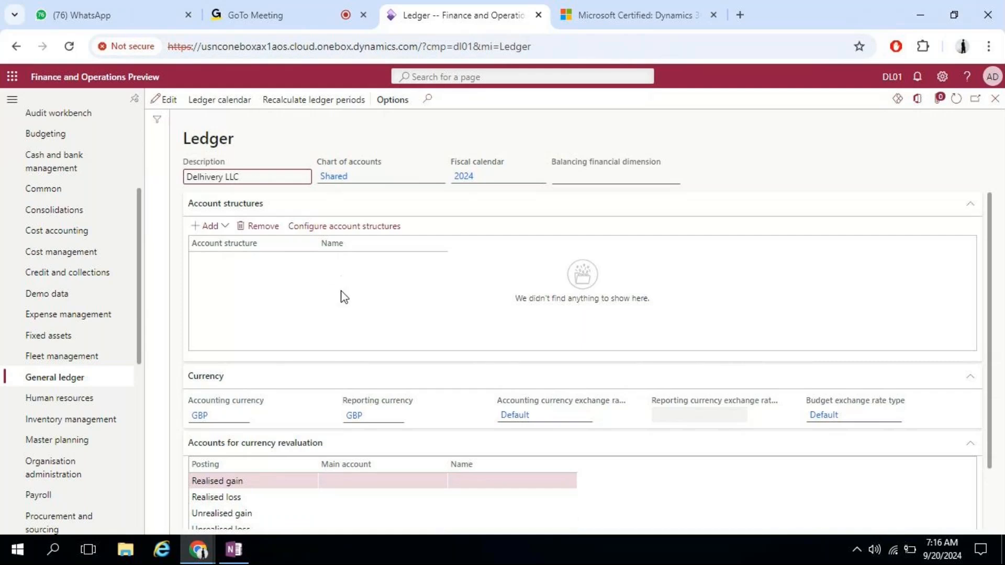
Step: Add the Service Industries B/S account structure to the ledger and open its details
{"action": "left_click", "coordinate": [226, 230]}
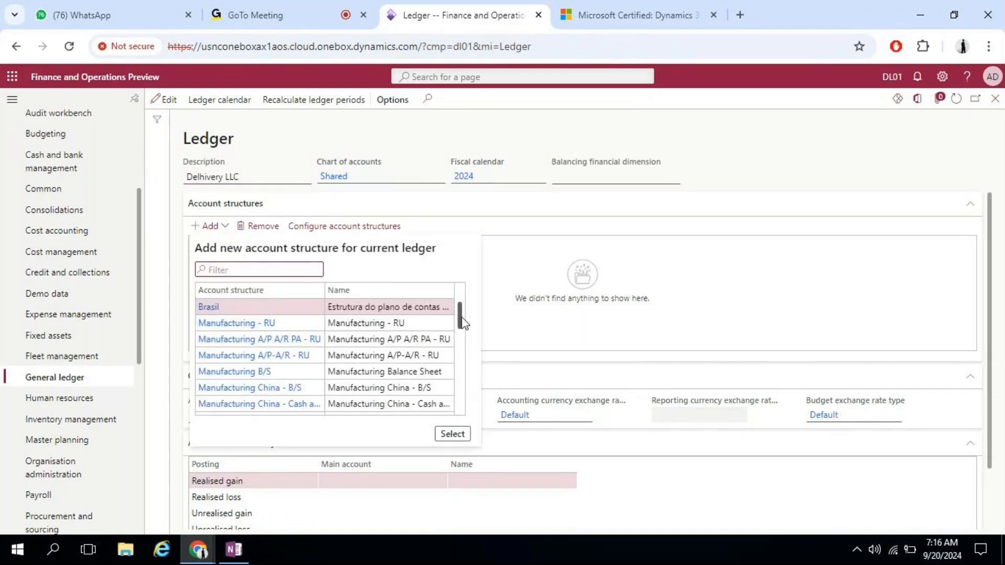
{"action": "left_click_drag", "start_coordinate": [460, 317], "coordinate": [451, 419]}
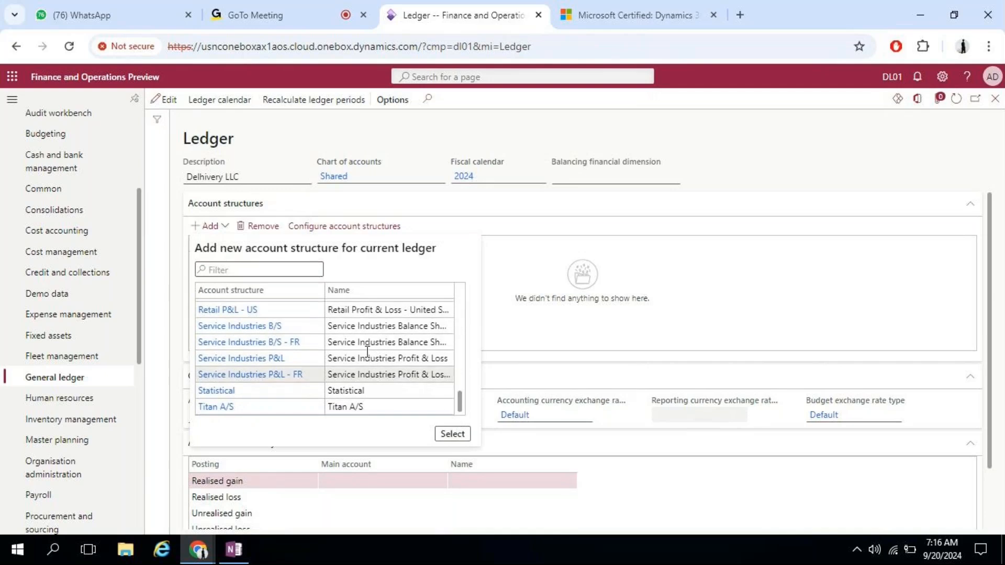
{"action": "left_click", "coordinate": [372, 327]}
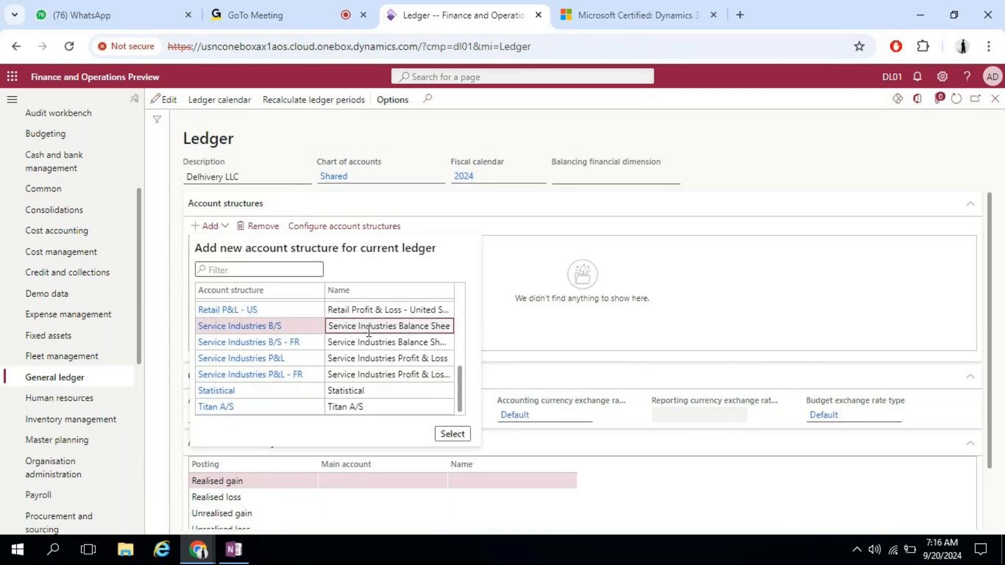
{"action": "left_click", "coordinate": [449, 434]}
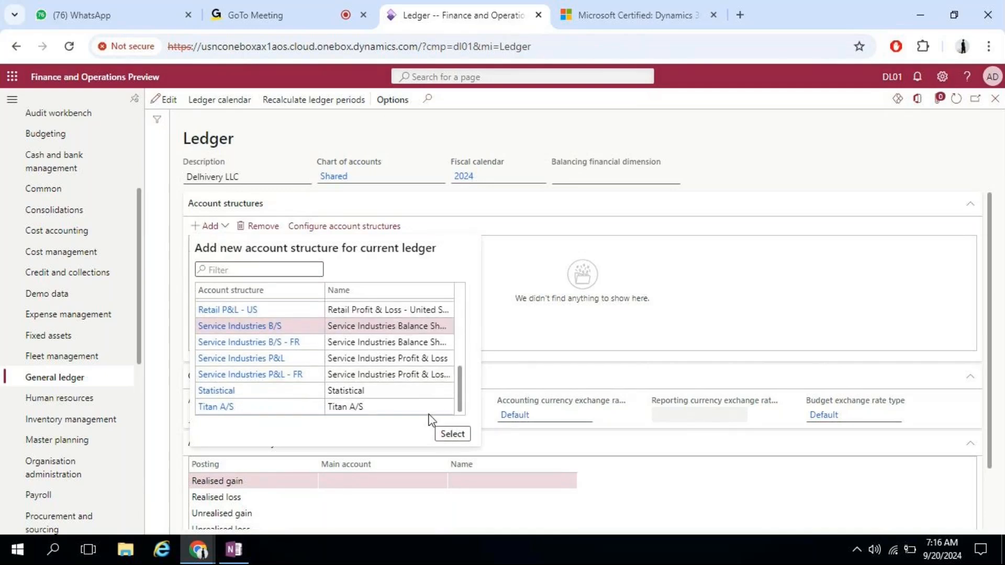
{"action": "left_click", "coordinate": [633, 339]}
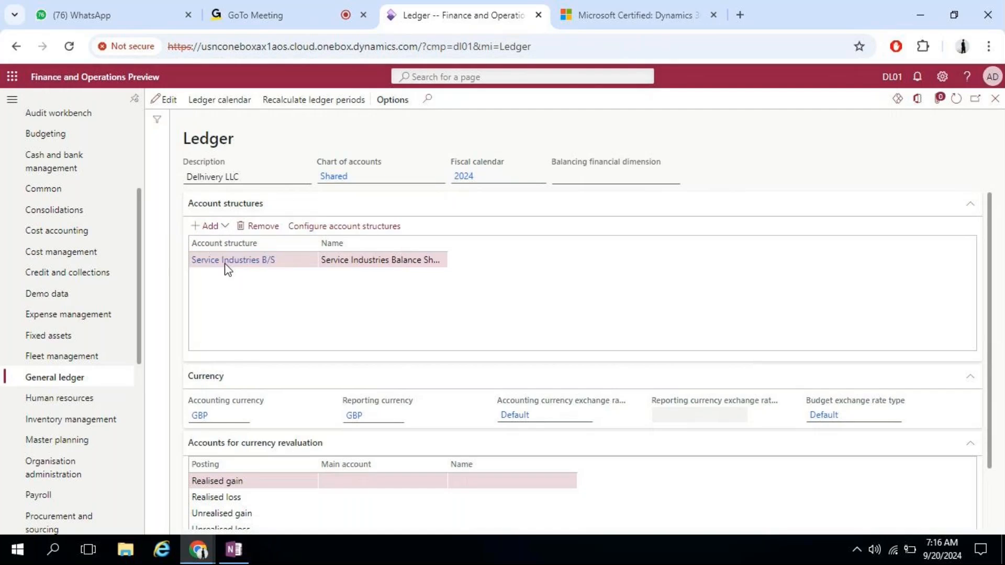
{"action": "left_click", "coordinate": [226, 263]}
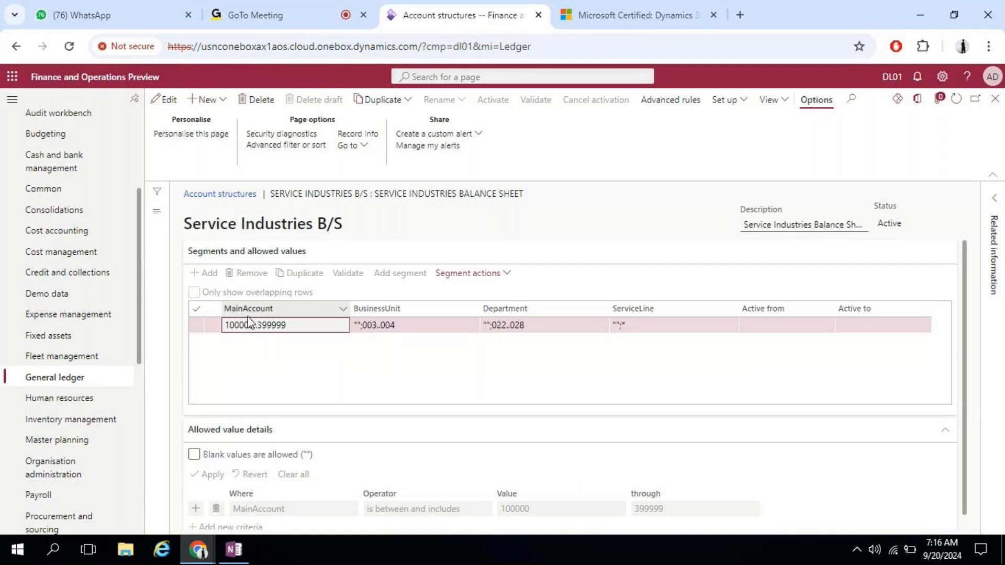
Step: Review the MainAccount range and switch the Service Industries B/S structure to edit mode
{"action": "left_click_drag", "start_coordinate": [254, 324], "coordinate": [226, 325]}
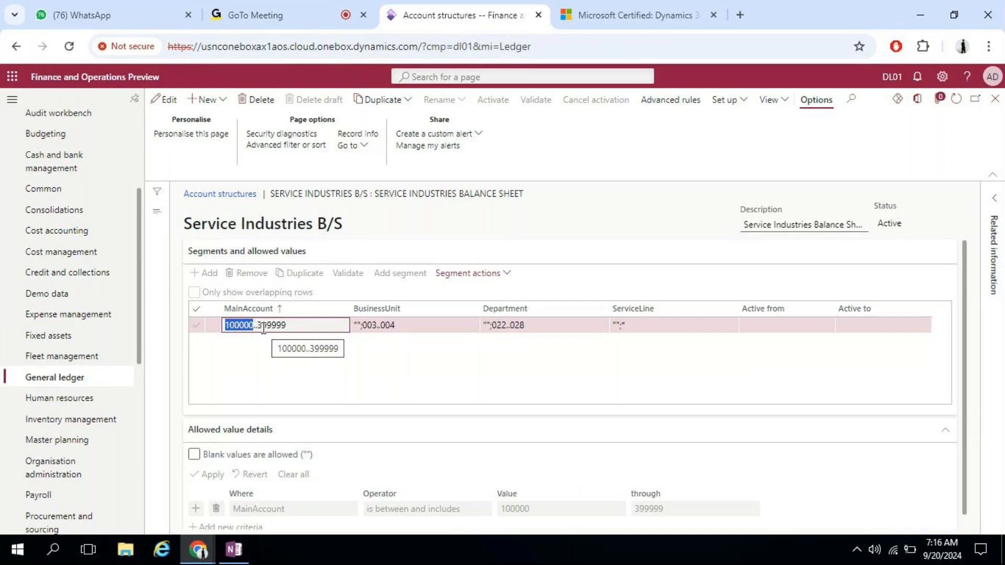
{"action": "left_click", "coordinate": [234, 325]}
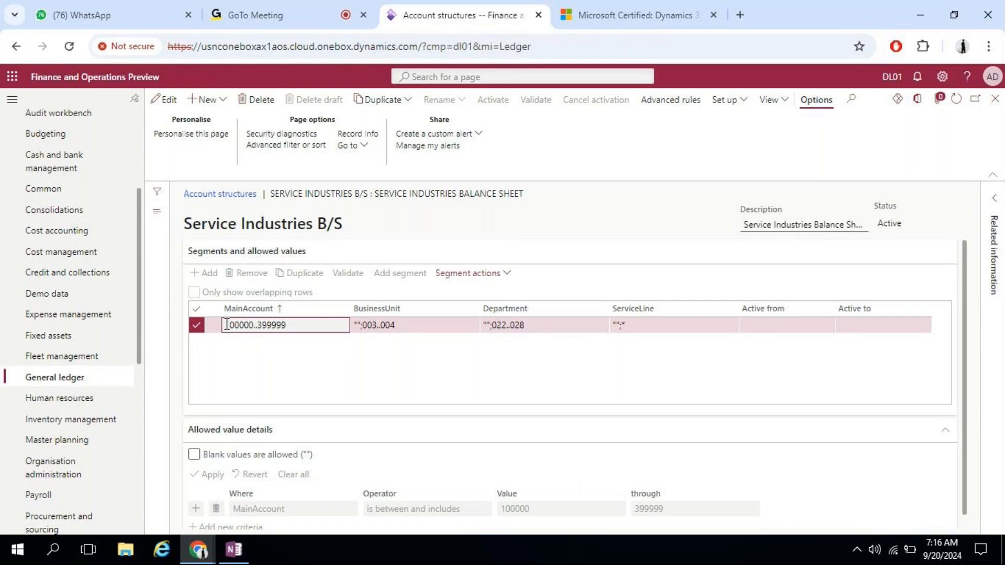
{"action": "left_click_drag", "start_coordinate": [225, 325], "coordinate": [292, 326]}
{"action": "left_click", "coordinate": [167, 99]}
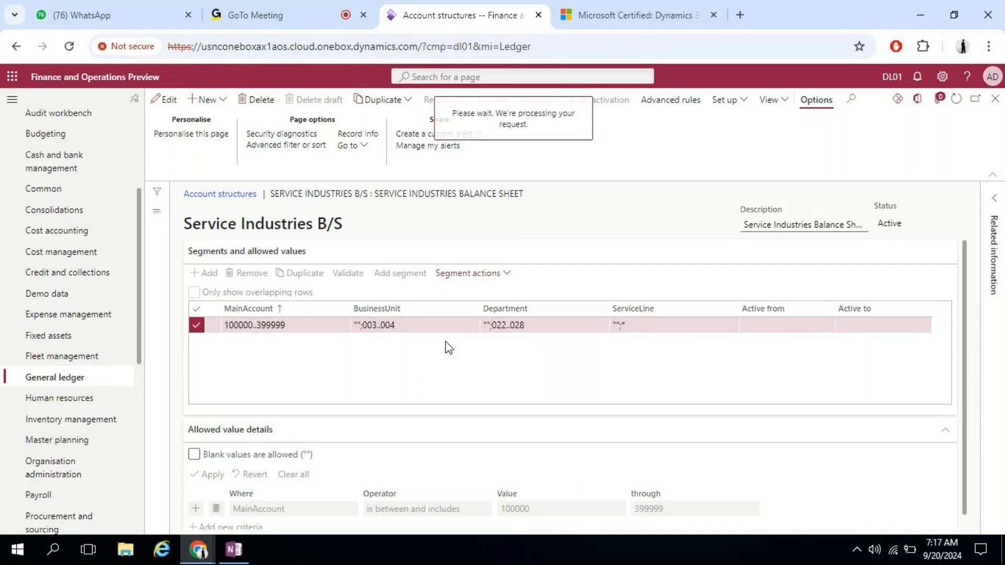
Step: Replace the BusinessUnit range 003..004 and Department range 022..028 with *
{"action": "left_click", "coordinate": [404, 328]}
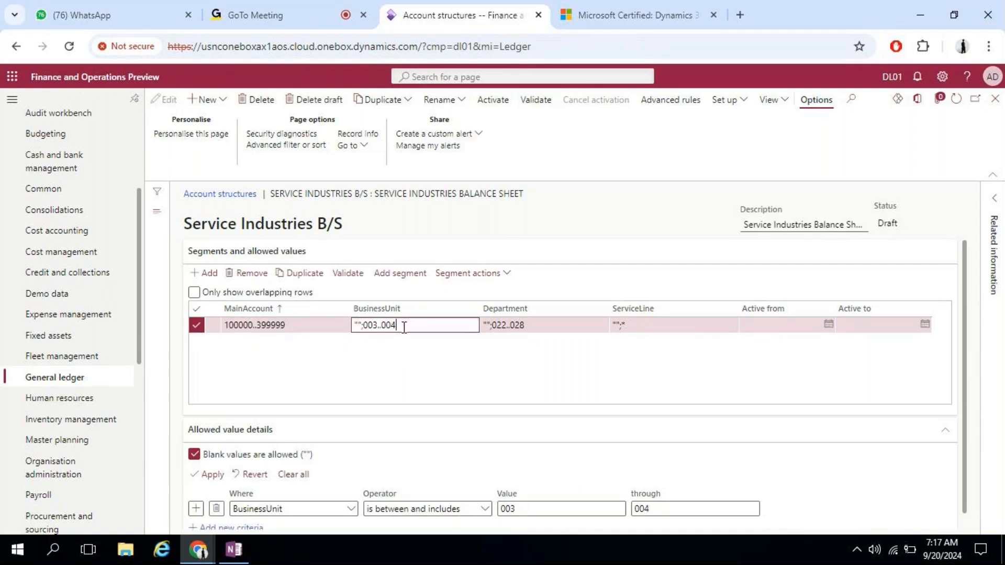
{"action": "key", "text": "BackSpace"}
{"action": "key", "text": "BackSpace"}
{"action": "key", "text": "BackSpace"}
{"action": "key", "text": "BackSpace"}
{"action": "key", "text": "BackSpace"}
{"action": "key", "text": "BackSpace"}
{"action": "key", "text": "BackSpace"}
{"action": "key", "text": "BackSpace"}
{"action": "type", "text": "*"}
{"action": "key", "text": "Tab"}
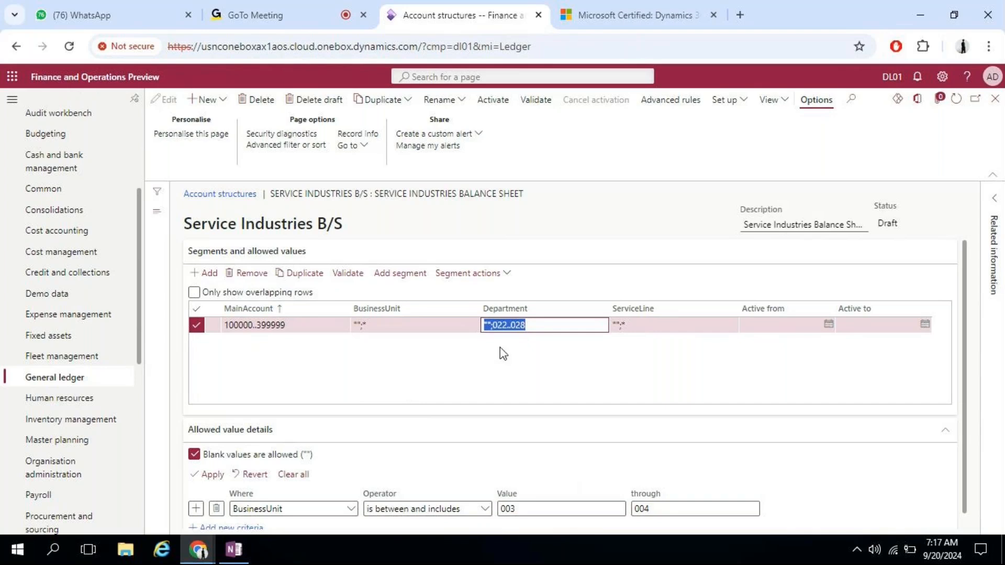
{"action": "left_click", "coordinate": [546, 325]}
{"action": "key", "text": "BackSpace"}
{"action": "key", "text": "BackSpace"}
{"action": "key", "text": "BackSpace"}
{"action": "key", "text": "BackSpace"}
{"action": "key", "text": "BackSpace"}
{"action": "key", "text": "BackSpace"}
{"action": "key", "text": "BackSpace"}
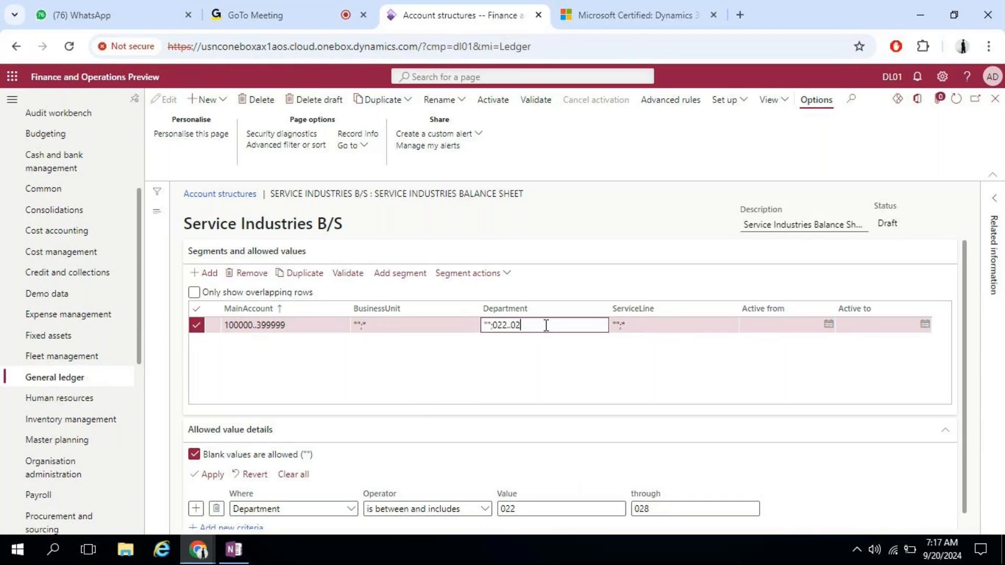
{"action": "key", "text": "BackSpace"}
{"action": "type", "text": "*"}
{"action": "key", "text": "Tab"}
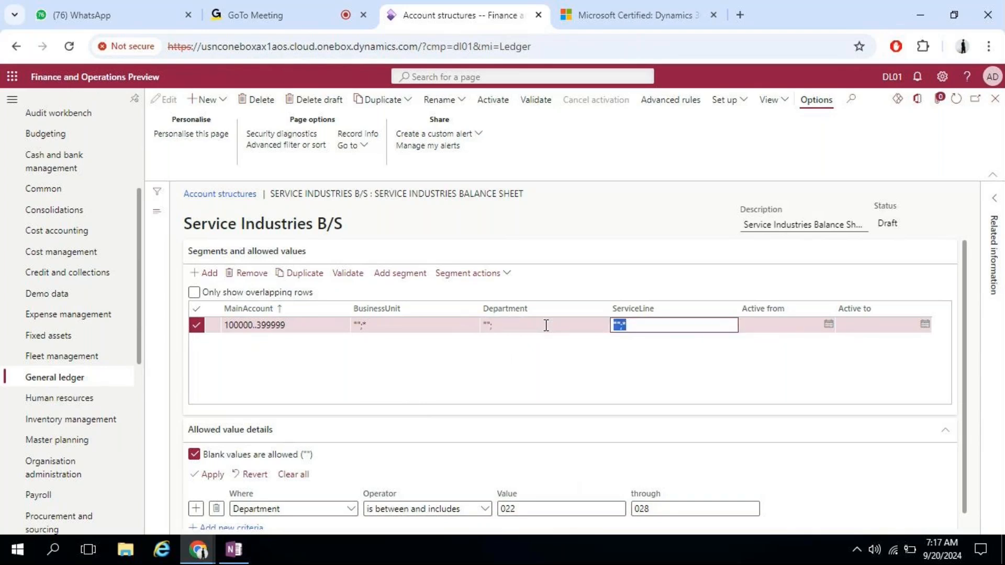
Step: Re-enter * for BusinessUnit and check the BusinessUnit and Department allowed value details
{"action": "left_click", "coordinate": [388, 321]}
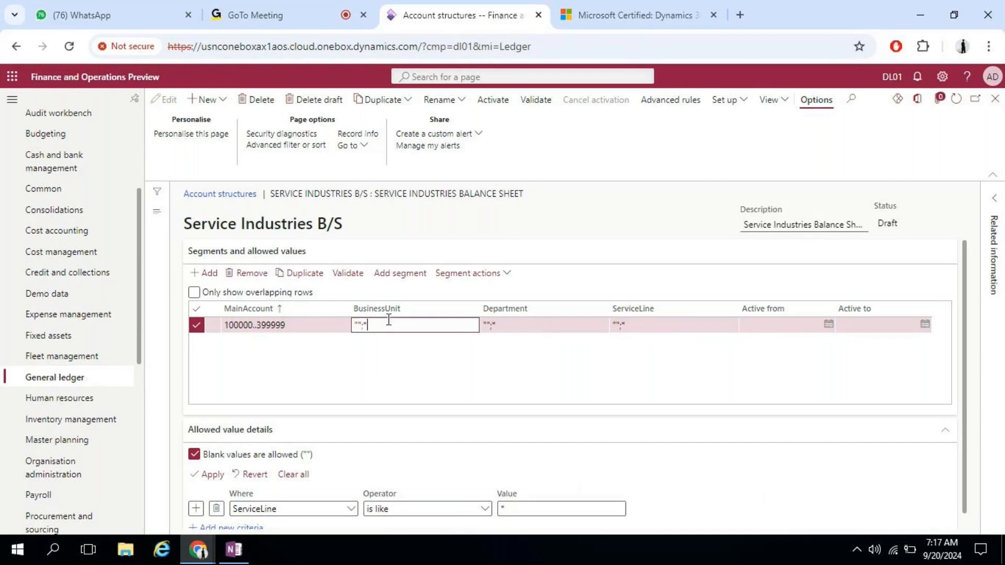
{"action": "key", "text": "BackSpace"}
{"action": "key", "text": "BackSpace"}
{"action": "key", "text": "BackSpace"}
{"action": "key", "text": "BackSpace"}
{"action": "type", "text": "*"}
{"action": "key", "text": "Tab"}
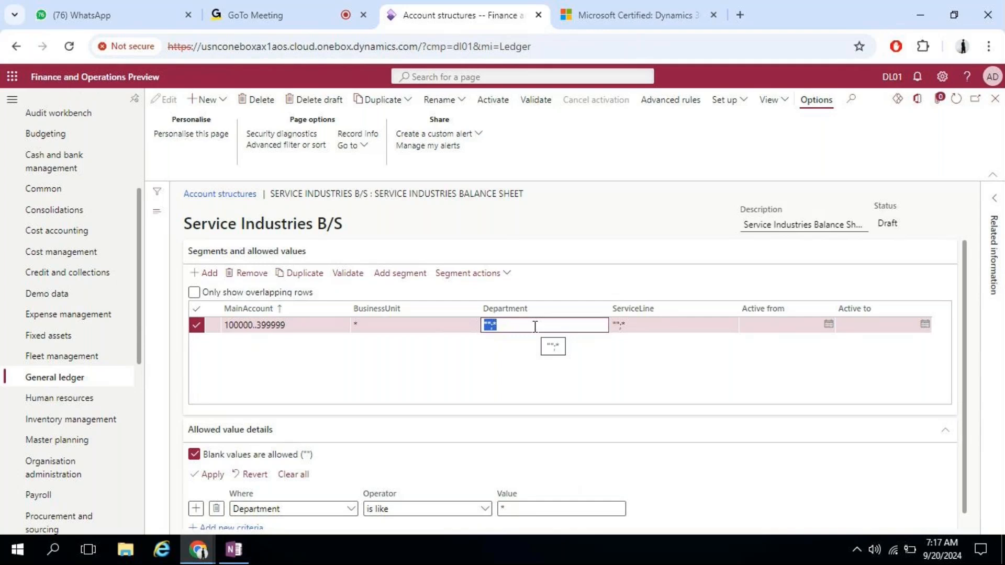
{"action": "left_click", "coordinate": [403, 326]}
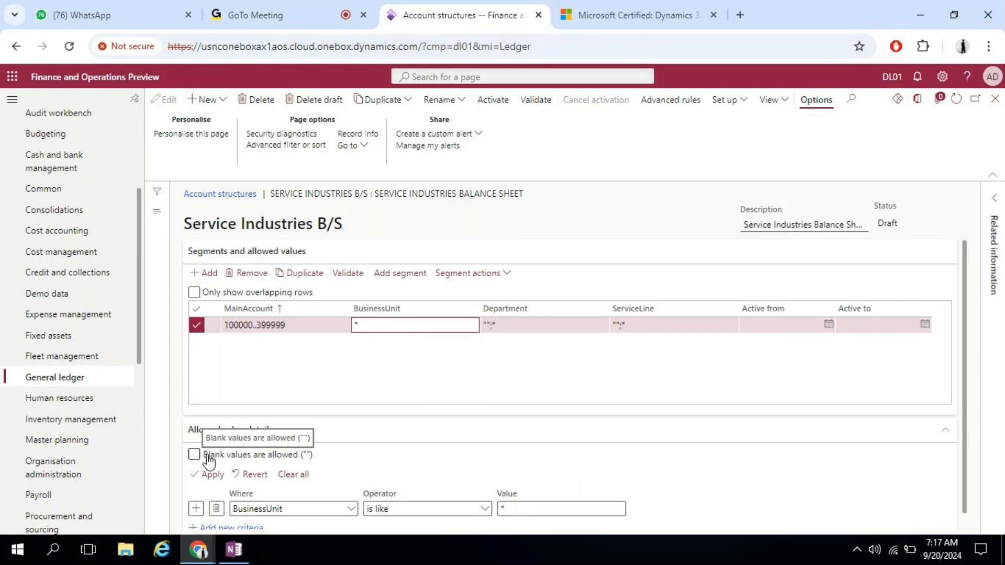
{"action": "left_click", "coordinate": [557, 330]}
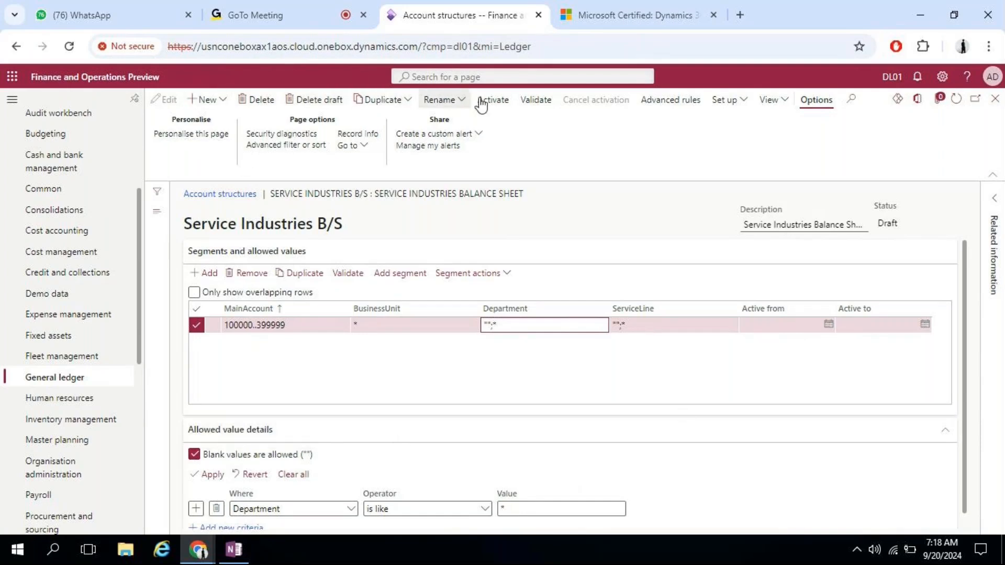
Step: Activate Service Industries B/S as a batch job and return to the Delhivery LLC ledger
{"action": "left_click", "coordinate": [499, 101]}
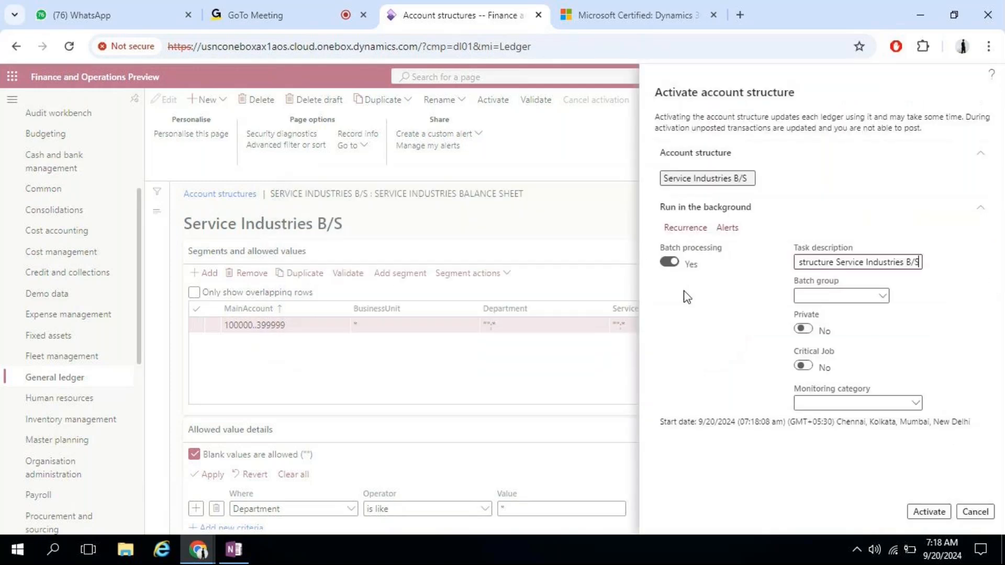
{"action": "left_click", "coordinate": [930, 511]}
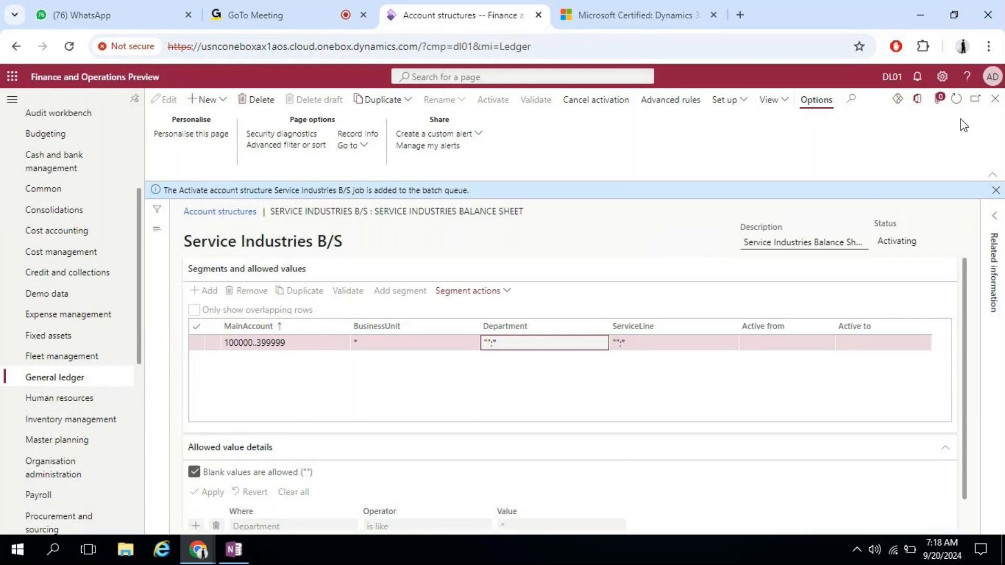
{"action": "left_click", "coordinate": [995, 98]}
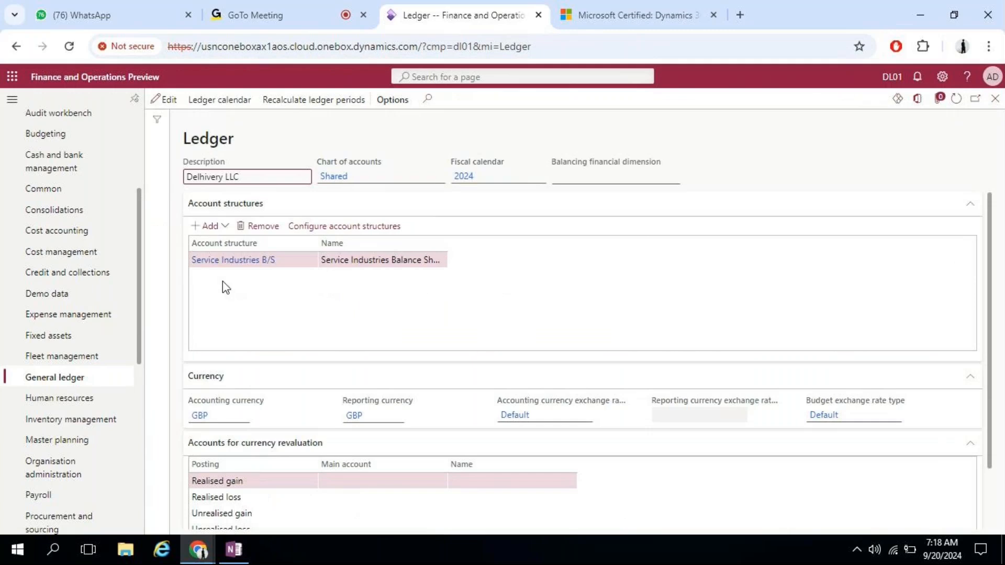
{"action": "left_click", "coordinate": [224, 226]}
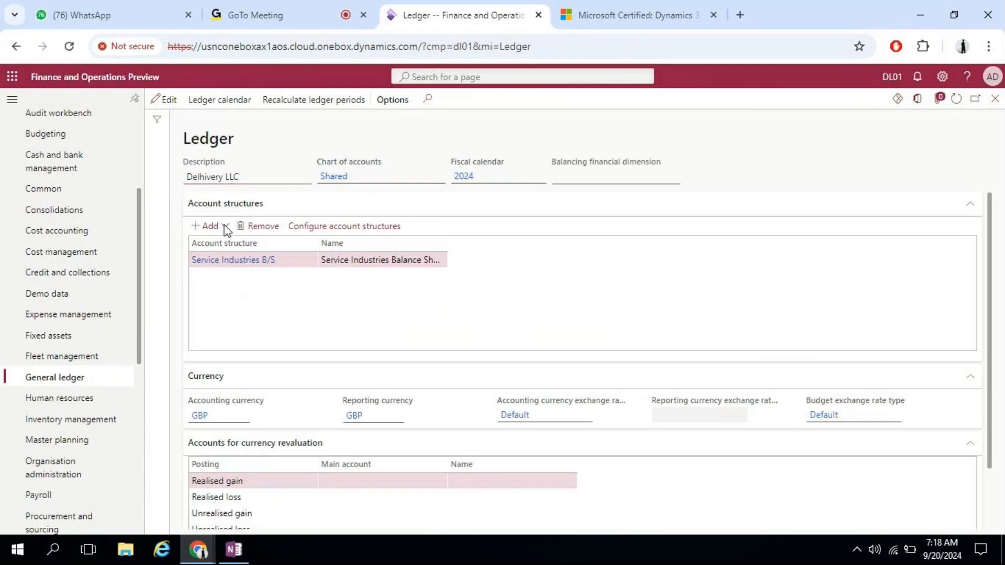
Step: Select Service Industries P&L from the structure list, confirm with Yes, and open its segments
{"action": "left_click_drag", "start_coordinate": [460, 320], "coordinate": [459, 407]}
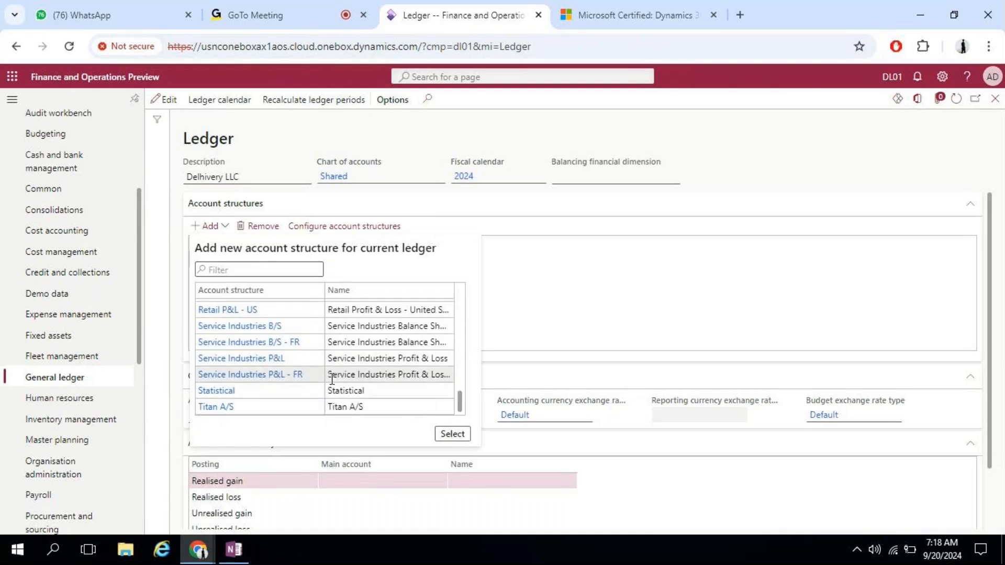
{"action": "left_click", "coordinate": [333, 358]}
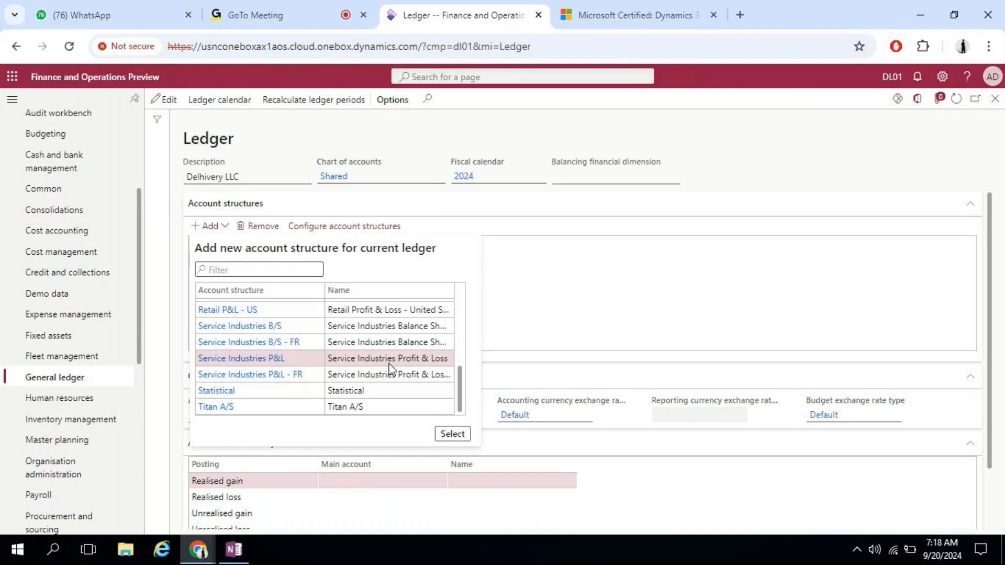
{"action": "left_click", "coordinate": [453, 434]}
{"action": "left_click", "coordinate": [626, 340]}
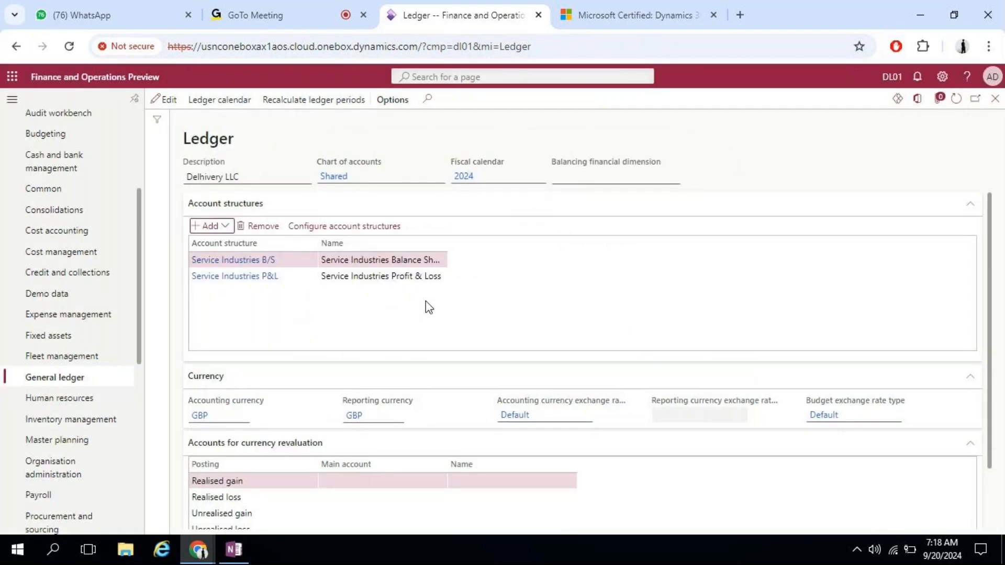
{"action": "left_click", "coordinate": [248, 282]}
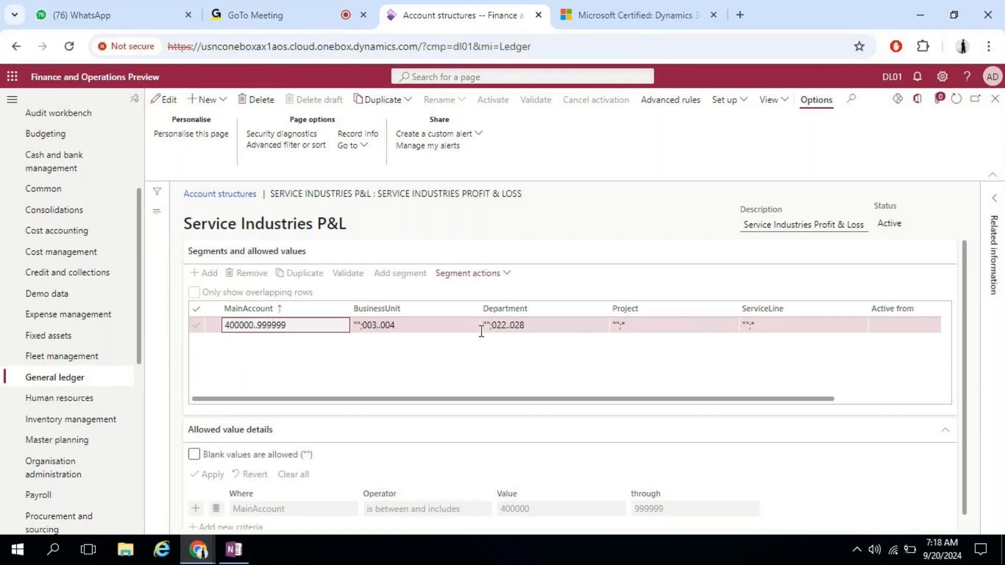
Step: Queue the Service Industries P&L account structure for reactivation and close it to return to the ledger
{"action": "left_click", "coordinate": [411, 325]}
{"action": "left_click", "coordinate": [166, 100]}
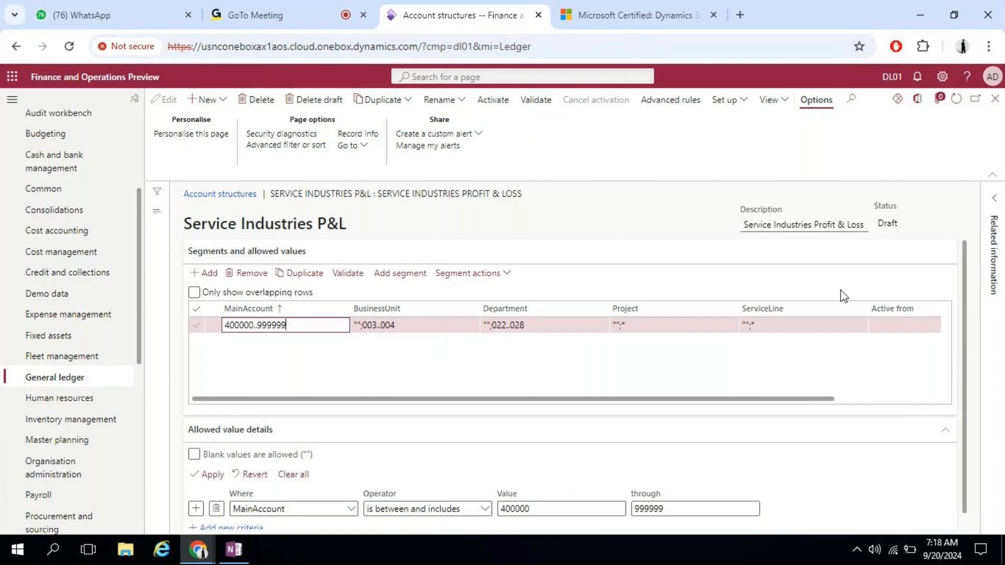
{"action": "left_click", "coordinate": [500, 104]}
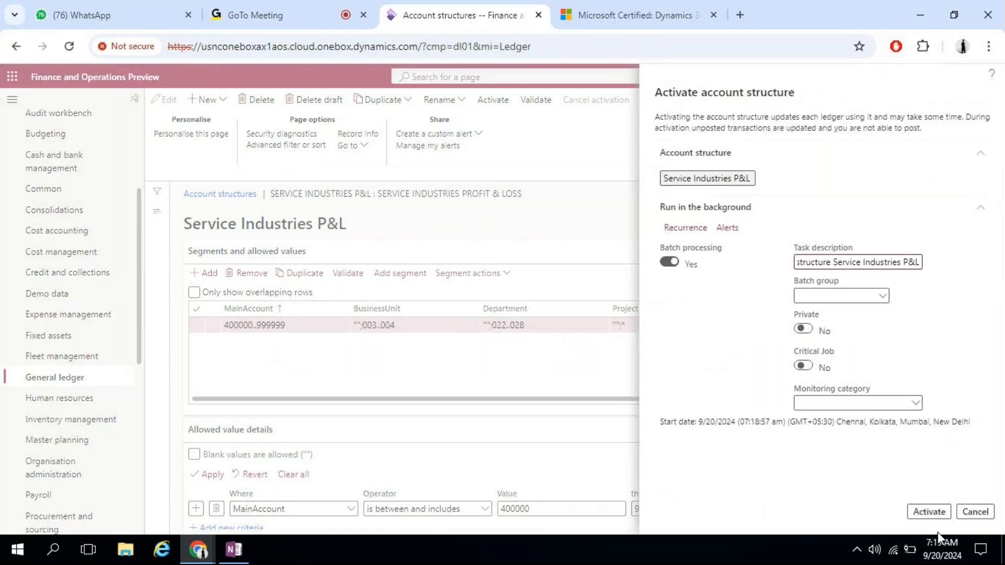
{"action": "left_click", "coordinate": [933, 515]}
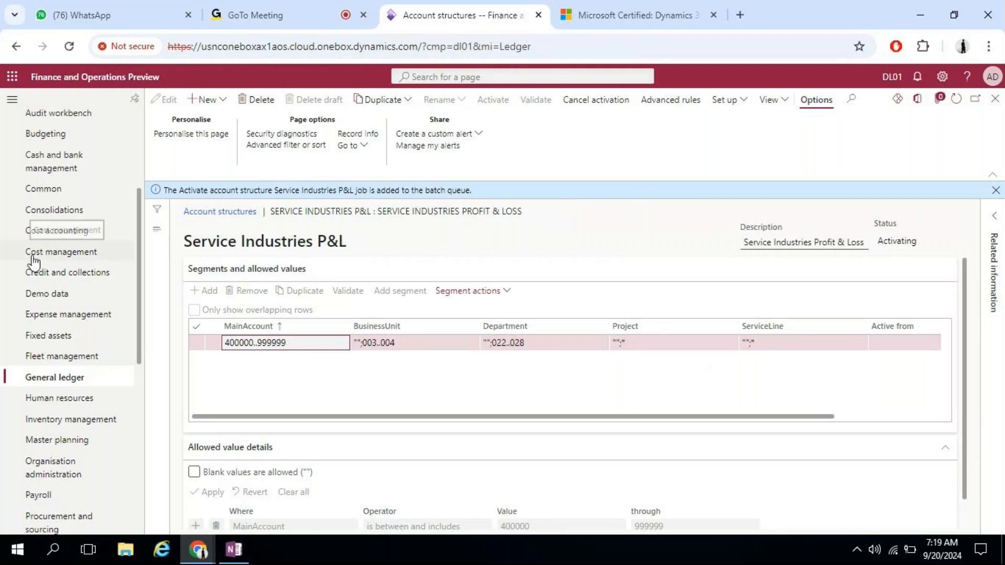
{"action": "left_click", "coordinate": [995, 105]}
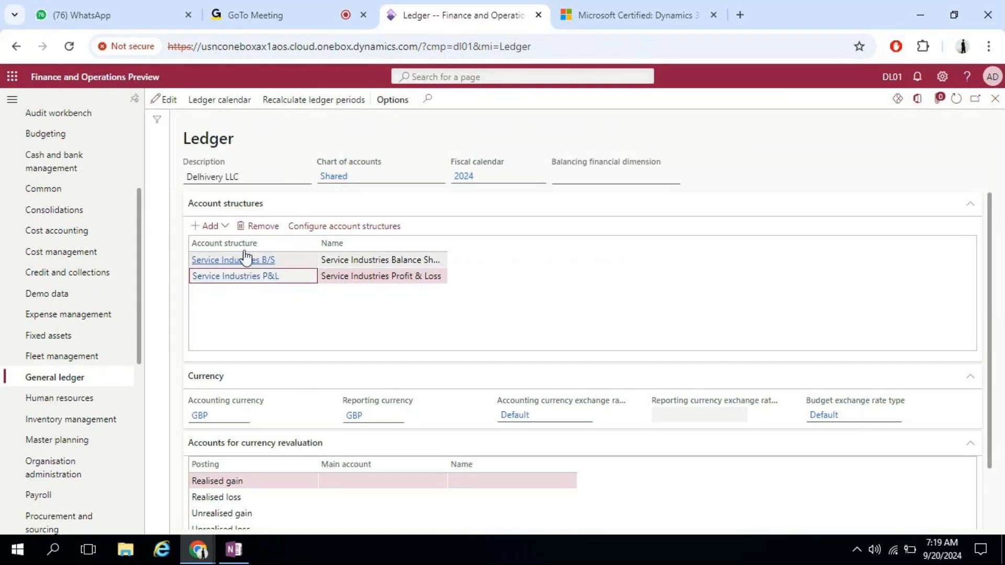
Step: Review the Realised gain, Realised loss, Unrealised gain and Unrealised loss revaluation rows
{"action": "left_click", "coordinate": [384, 482]}
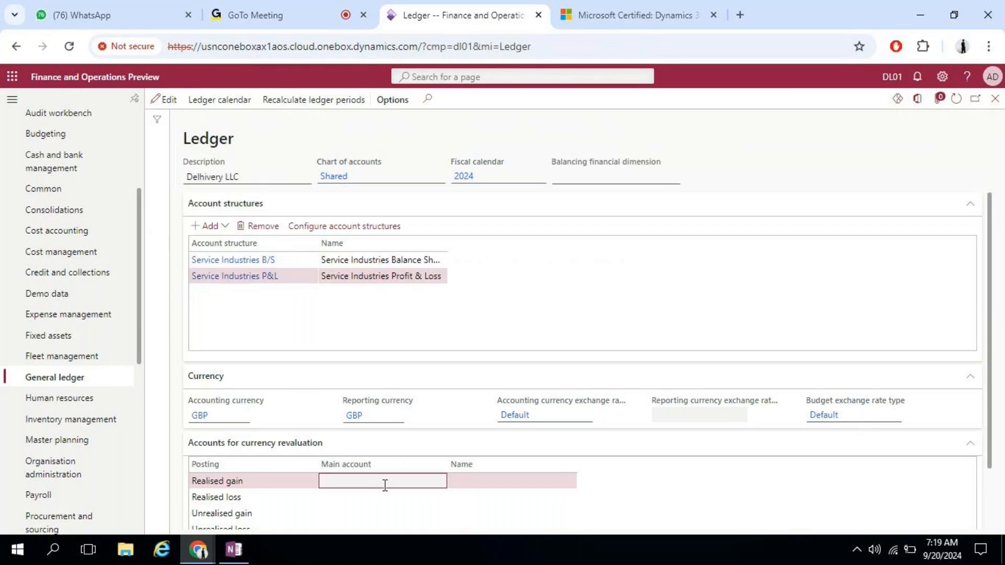
{"action": "left_click_drag", "start_coordinate": [990, 267], "coordinate": [993, 324]}
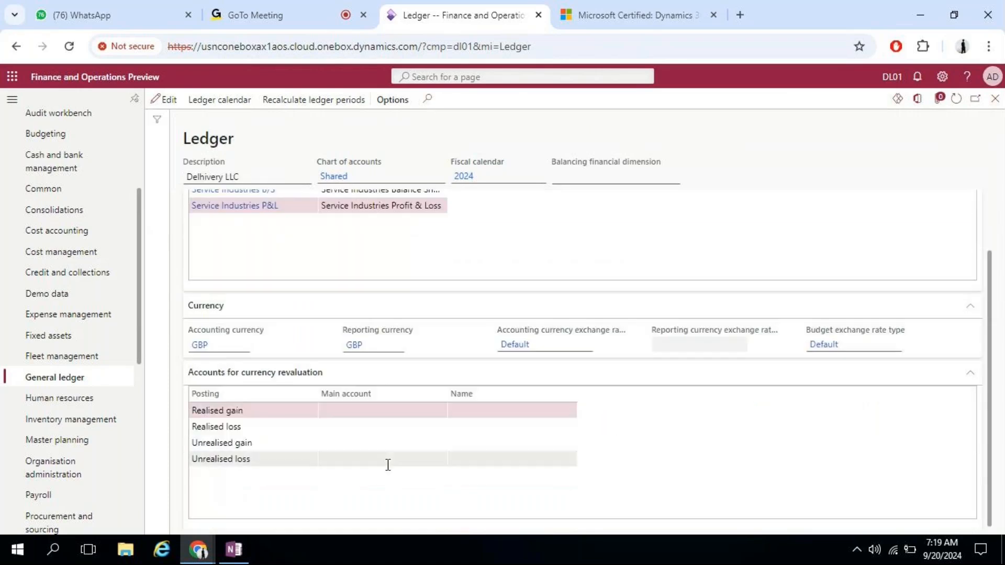
{"action": "left_click", "coordinate": [378, 426]}
{"action": "left_click", "coordinate": [379, 457]}
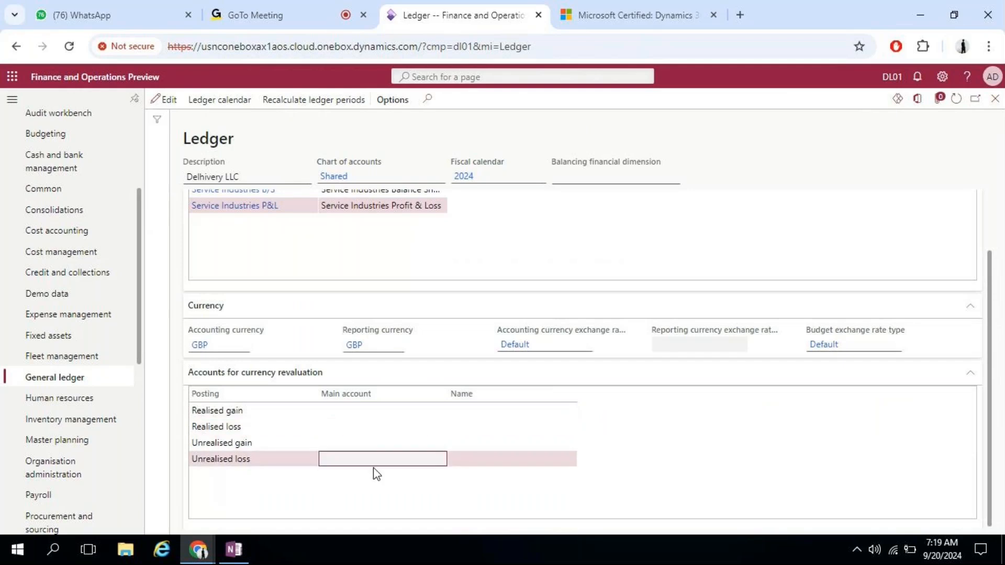
{"action": "left_click", "coordinate": [415, 445]}
{"action": "left_click", "coordinate": [415, 412]}
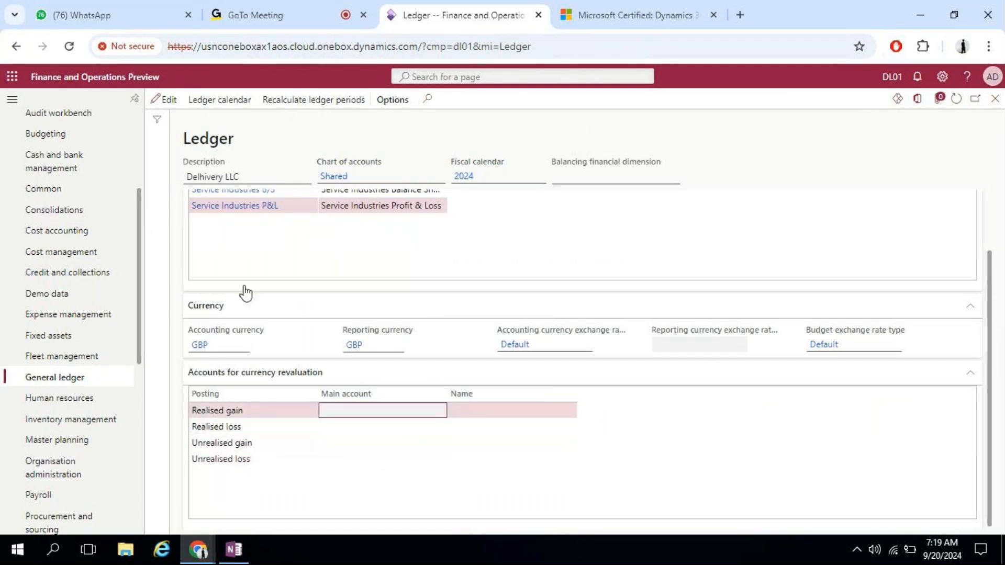
Step: Put the ledger in edit mode, check the revaluation rows, then save and reload the page
{"action": "left_click", "coordinate": [161, 100]}
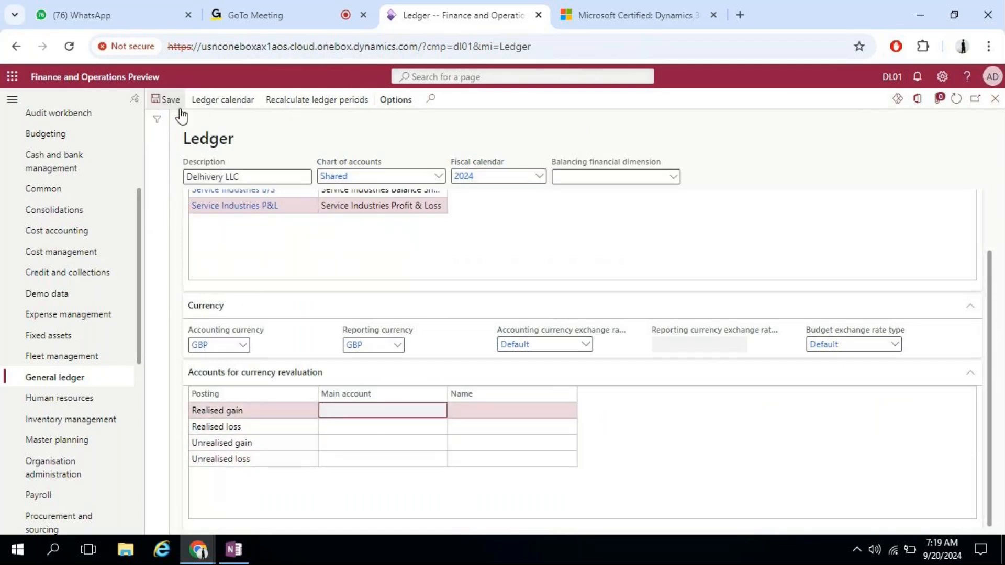
{"action": "left_click", "coordinate": [376, 428]}
{"action": "left_click", "coordinate": [370, 444]}
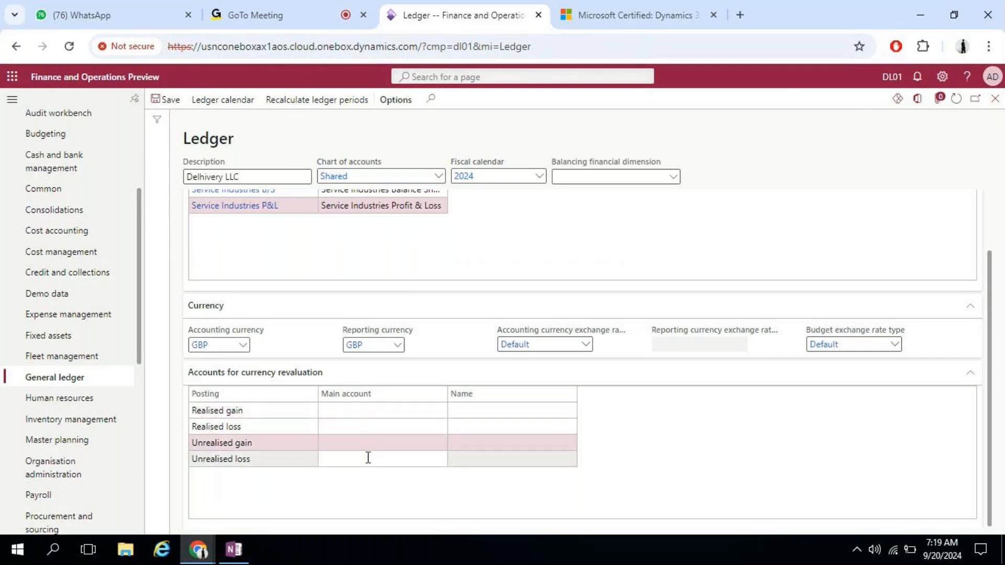
{"action": "left_click", "coordinate": [370, 459]}
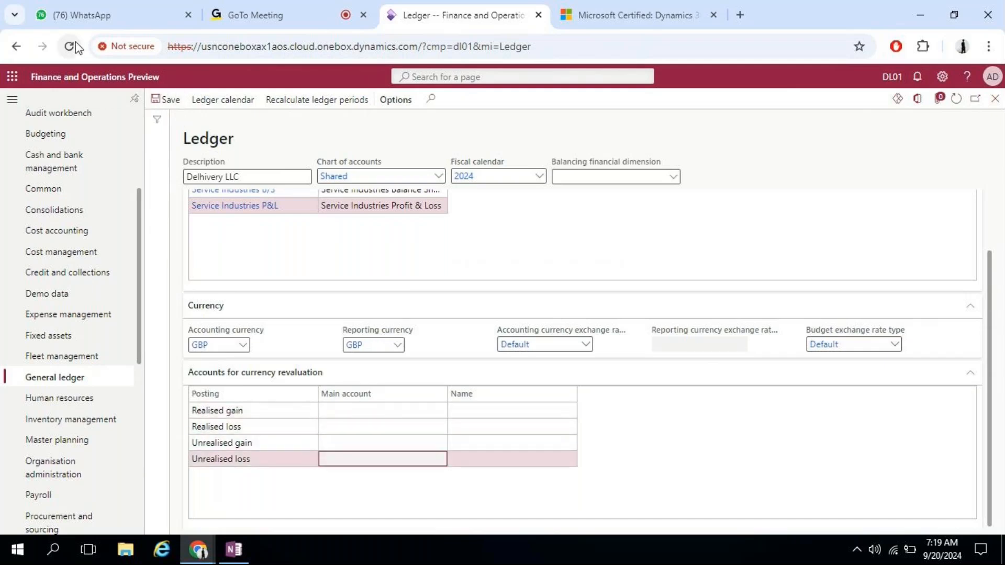
{"action": "left_click", "coordinate": [168, 101]}
{"action": "left_click", "coordinate": [68, 46]}
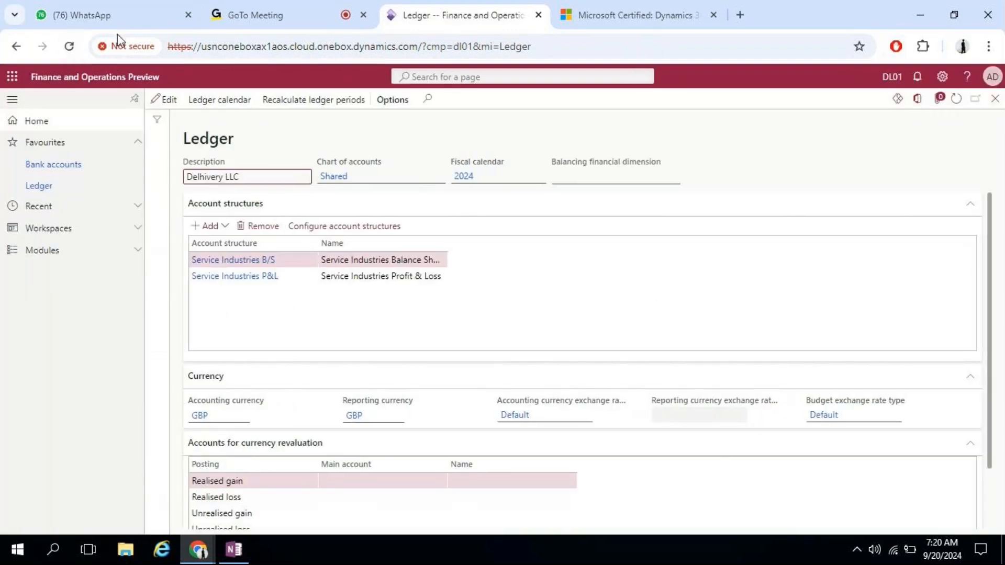
Step: Edit the ledger again and view the Realised gain main account list without choosing one
{"action": "left_click", "coordinate": [153, 100]}
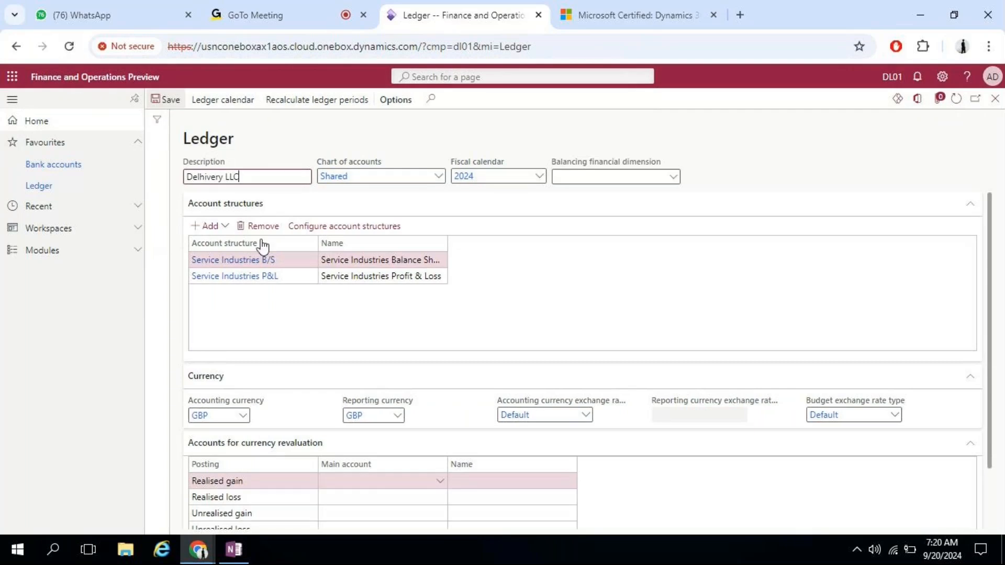
{"action": "left_click", "coordinate": [442, 482]}
{"action": "left_click", "coordinate": [439, 481]}
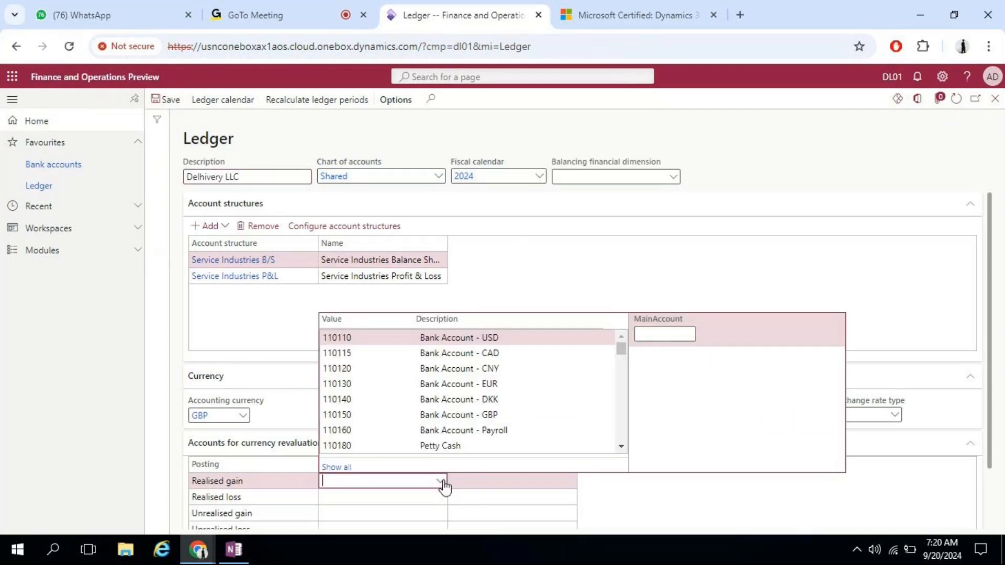
{"action": "left_click", "coordinate": [518, 244]}
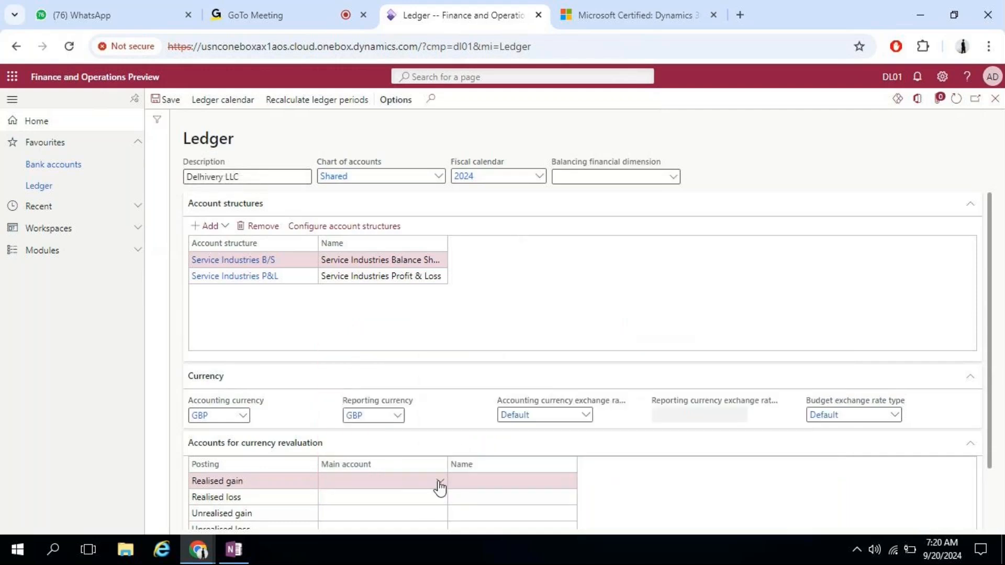
{"action": "left_click_drag", "start_coordinate": [989, 210], "coordinate": [991, 317]}
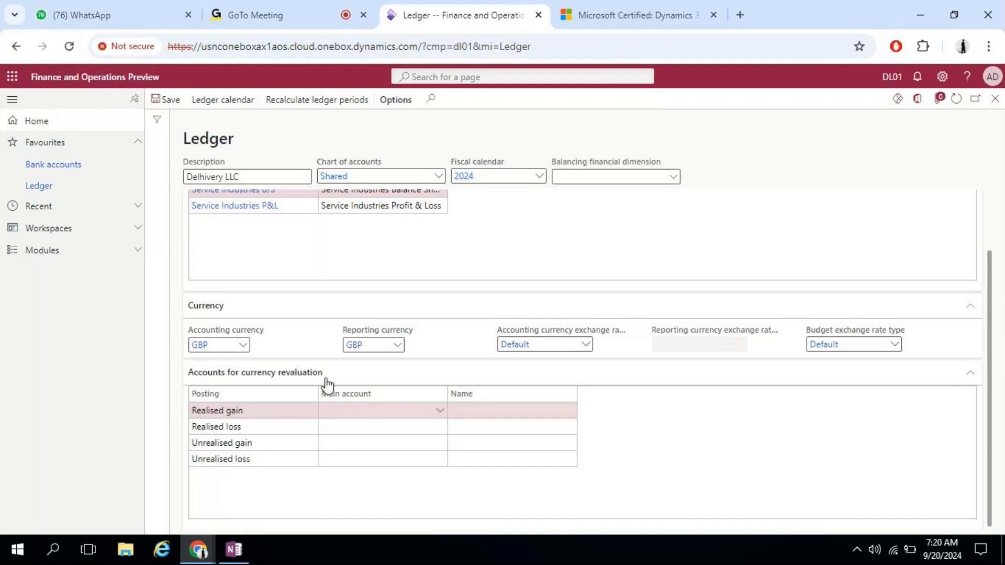
Step: On a blank OneNote page, handwrite UK on the left and an E note on the right
{"action": "left_click", "coordinate": [236, 559]}
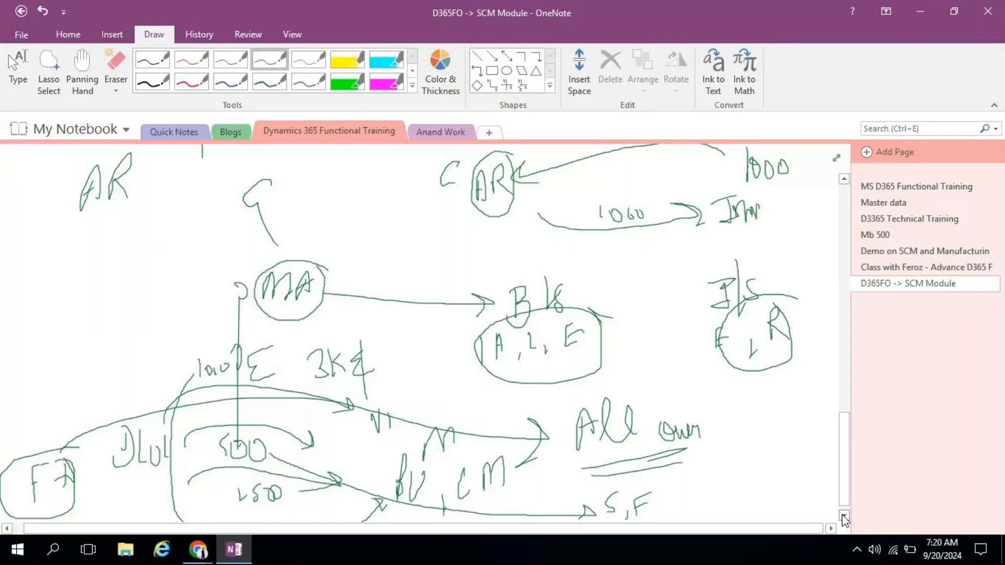
{"action": "left_click", "coordinate": [844, 515]}
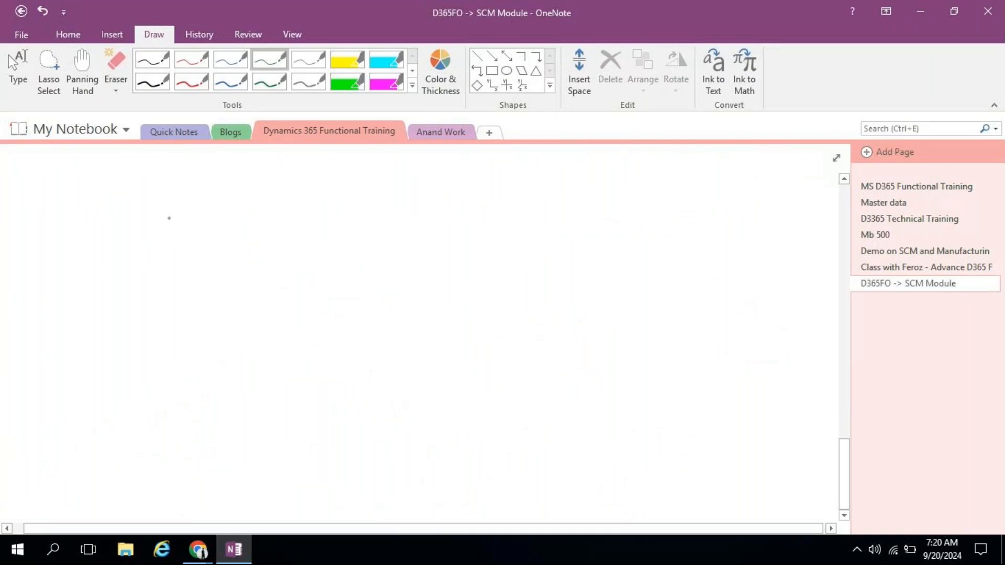
{"action": "mouse_move", "coordinate": [70, 181]}
{"action": "left_mouse_down"}
{"action": "mouse_move", "coordinate": [62, 246]}
{"action": "mouse_move", "coordinate": [87, 198]}
{"action": "mouse_move", "coordinate": [100, 230]}
{"action": "mouse_move", "coordinate": [109, 210]}
{"action": "mouse_move", "coordinate": [115, 239]}
{"action": "left_mouse_up"}
{"action": "mouse_move", "coordinate": [591, 195]}
{"action": "left_mouse_down"}
{"action": "mouse_move", "coordinate": [619, 179]}
{"action": "mouse_move", "coordinate": [607, 224]}
{"action": "mouse_move", "coordinate": [630, 207]}
{"action": "mouse_move", "coordinate": [643, 231]}
{"action": "mouse_move", "coordinate": [674, 222]}
{"action": "left_mouse_up"}
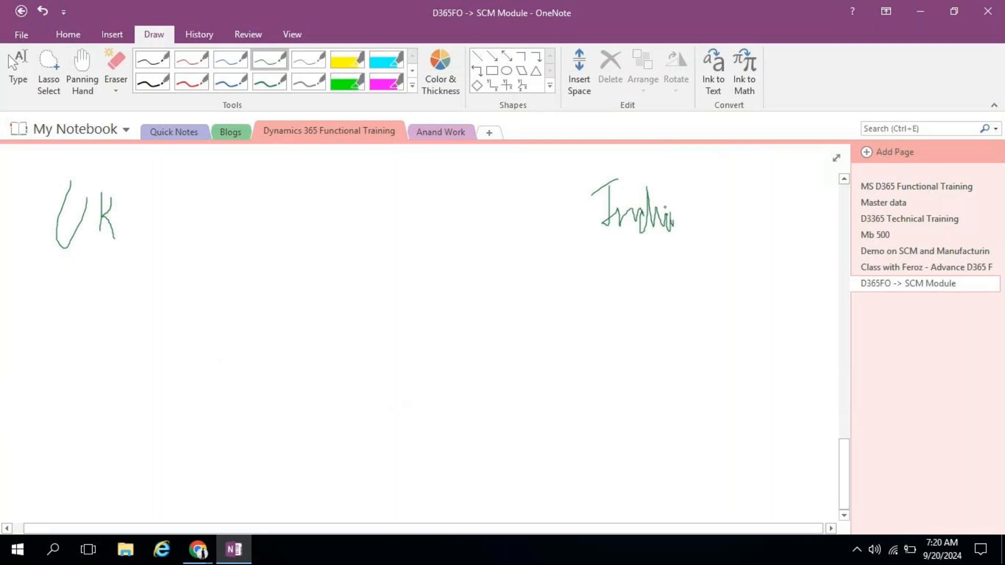
{"action": "mouse_move", "coordinate": [620, 261]}
{"action": "left_mouse_down"}
{"action": "mouse_move", "coordinate": [617, 293]}
{"action": "mouse_move", "coordinate": [629, 303]}
{"action": "mouse_move", "coordinate": [628, 254]}
{"action": "left_mouse_up"}
{"action": "left_click_drag", "start_coordinate": [613, 288], "coordinate": [632, 274]}
{"action": "mouse_move", "coordinate": [71, 284]}
{"action": "left_mouse_down"}
{"action": "mouse_move", "coordinate": [84, 268]}
{"action": "mouse_move", "coordinate": [92, 312]}
{"action": "mouse_move", "coordinate": [112, 305]}
{"action": "mouse_move", "coordinate": [131, 260]}
{"action": "mouse_move", "coordinate": [124, 303]}
{"action": "mouse_move", "coordinate": [138, 291]}
{"action": "left_mouse_up"}
{"action": "mouse_move", "coordinate": [141, 249]}
{"action": "left_mouse_down"}
{"action": "mouse_move", "coordinate": [149, 296]}
{"action": "mouse_move", "coordinate": [156, 286]}
{"action": "left_mouse_up"}
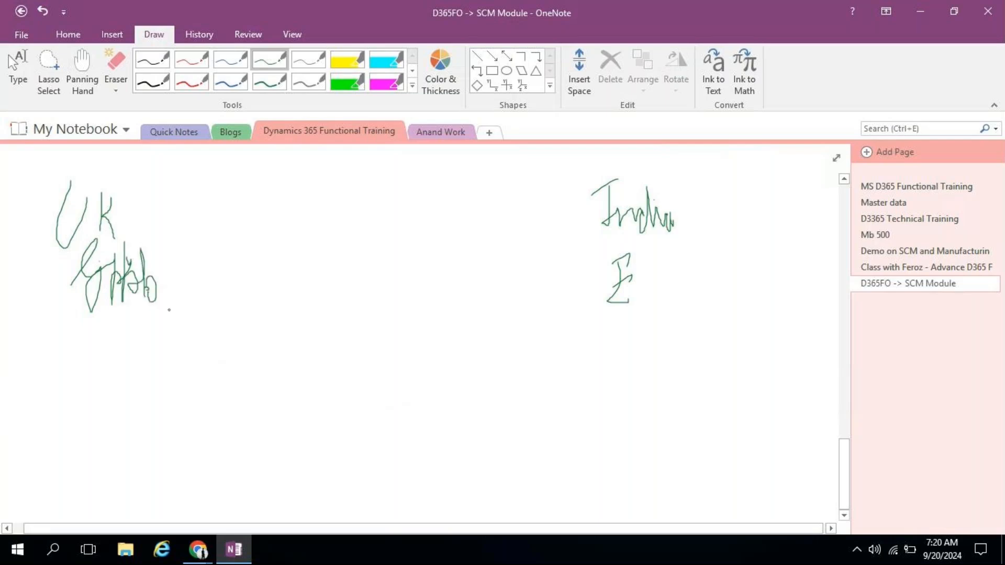
{"action": "mouse_move", "coordinate": [51, 322]}
{"action": "left_mouse_down"}
{"action": "mouse_move", "coordinate": [50, 361]}
{"action": "mouse_move", "coordinate": [66, 336]}
{"action": "mouse_move", "coordinate": [99, 349]}
{"action": "mouse_move", "coordinate": [94, 369]}
{"action": "mouse_move", "coordinate": [77, 357]}
{"action": "mouse_move", "coordinate": [117, 350]}
{"action": "left_mouse_up"}
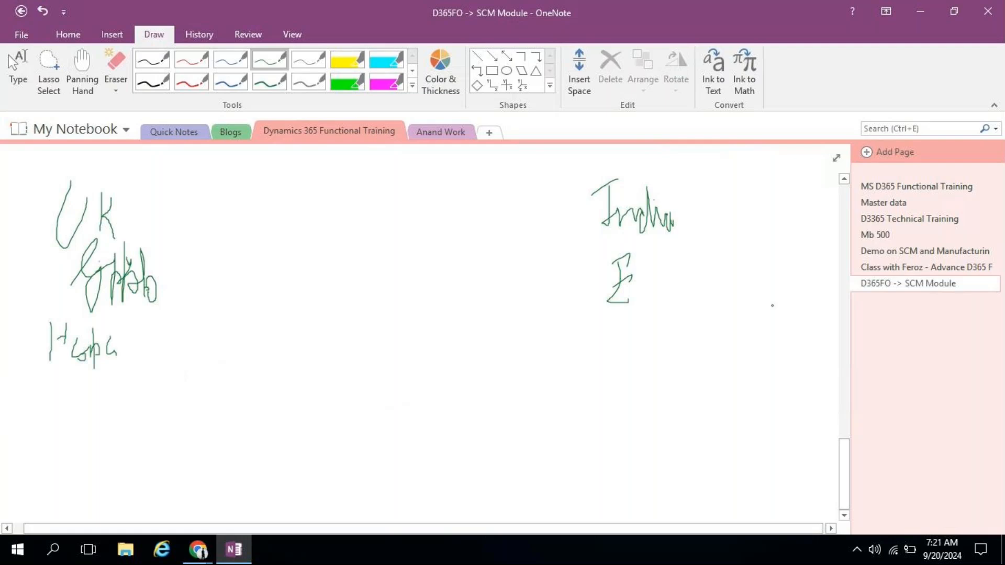
Step: Circle the ₹/Kotak note, then write K on the left and Kbs on the right
{"action": "mouse_move", "coordinate": [637, 313]}
{"action": "left_mouse_down"}
{"action": "mouse_move", "coordinate": [636, 344]}
{"action": "mouse_move", "coordinate": [640, 327]}
{"action": "mouse_move", "coordinate": [647, 332]}
{"action": "left_mouse_up"}
{"action": "mouse_move", "coordinate": [661, 318]}
{"action": "left_mouse_down"}
{"action": "mouse_move", "coordinate": [649, 338]}
{"action": "mouse_move", "coordinate": [670, 315]}
{"action": "left_mouse_up"}
{"action": "mouse_move", "coordinate": [675, 295]}
{"action": "left_mouse_down"}
{"action": "mouse_move", "coordinate": [676, 329]}
{"action": "mouse_move", "coordinate": [691, 313]}
{"action": "mouse_move", "coordinate": [700, 330]}
{"action": "mouse_move", "coordinate": [681, 302]}
{"action": "left_mouse_up"}
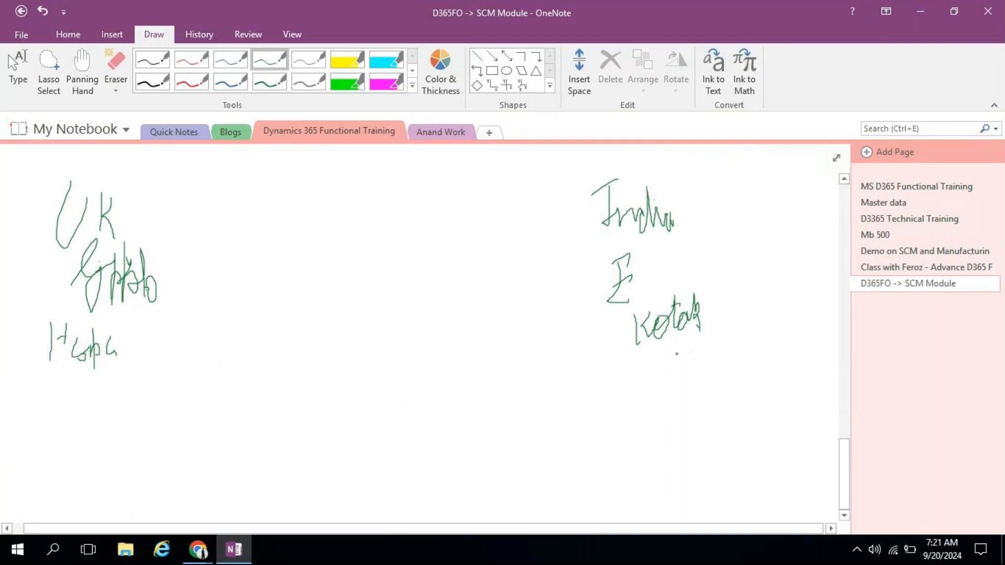
{"action": "mouse_move", "coordinate": [638, 242]}
{"action": "left_mouse_down"}
{"action": "mouse_move", "coordinate": [624, 243]}
{"action": "mouse_move", "coordinate": [656, 282]}
{"action": "mouse_move", "coordinate": [622, 252]}
{"action": "left_mouse_up"}
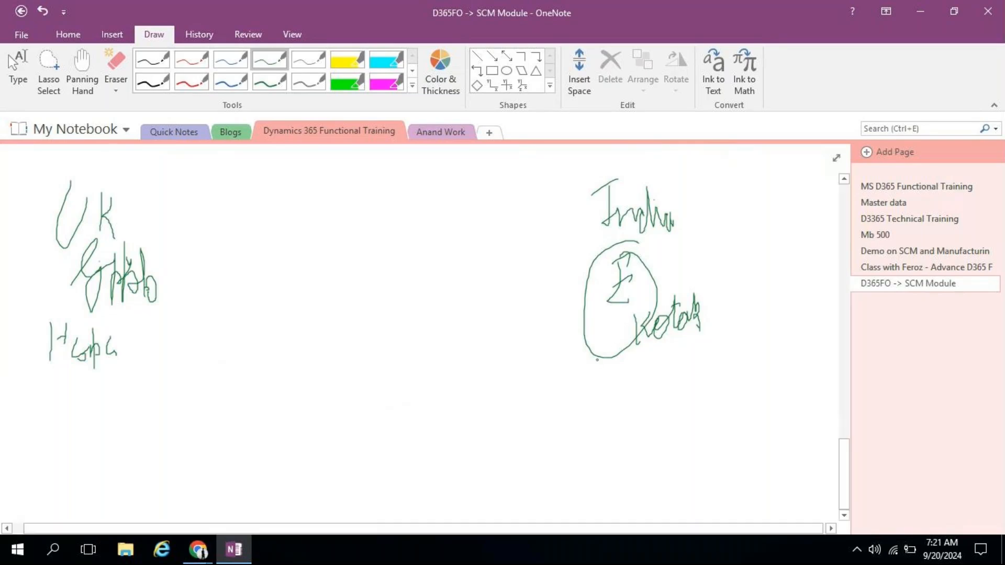
{"action": "left_click", "coordinate": [78, 329]}
{"action": "mouse_move", "coordinate": [81, 382]}
{"action": "left_mouse_down"}
{"action": "mouse_move", "coordinate": [79, 418]}
{"action": "mouse_move", "coordinate": [85, 401]}
{"action": "mouse_move", "coordinate": [104, 419]}
{"action": "left_mouse_up"}
{"action": "mouse_move", "coordinate": [634, 368]}
{"action": "left_mouse_down"}
{"action": "mouse_move", "coordinate": [634, 386]}
{"action": "mouse_move", "coordinate": [663, 381]}
{"action": "left_mouse_up"}
{"action": "mouse_move", "coordinate": [674, 369]}
{"action": "left_mouse_down"}
{"action": "mouse_move", "coordinate": [677, 386]}
{"action": "mouse_move", "coordinate": [652, 398]}
{"action": "left_mouse_up"}
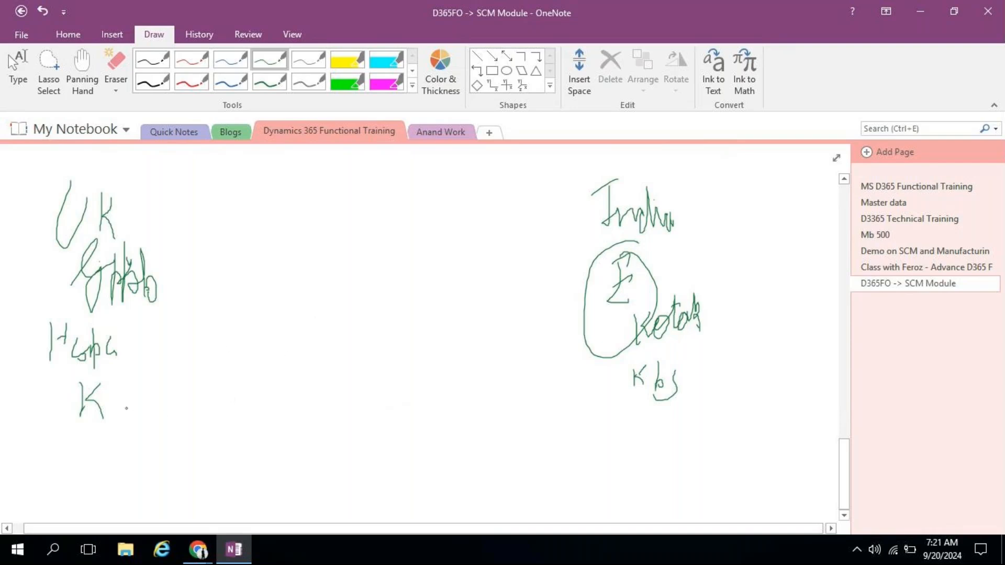
Step: Draw an arrow from K to Kbs labelled Curr Exch Rate
{"action": "mouse_move", "coordinate": [125, 402]}
{"action": "left_mouse_down"}
{"action": "mouse_move", "coordinate": [607, 369]}
{"action": "mouse_move", "coordinate": [585, 386]}
{"action": "left_mouse_up"}
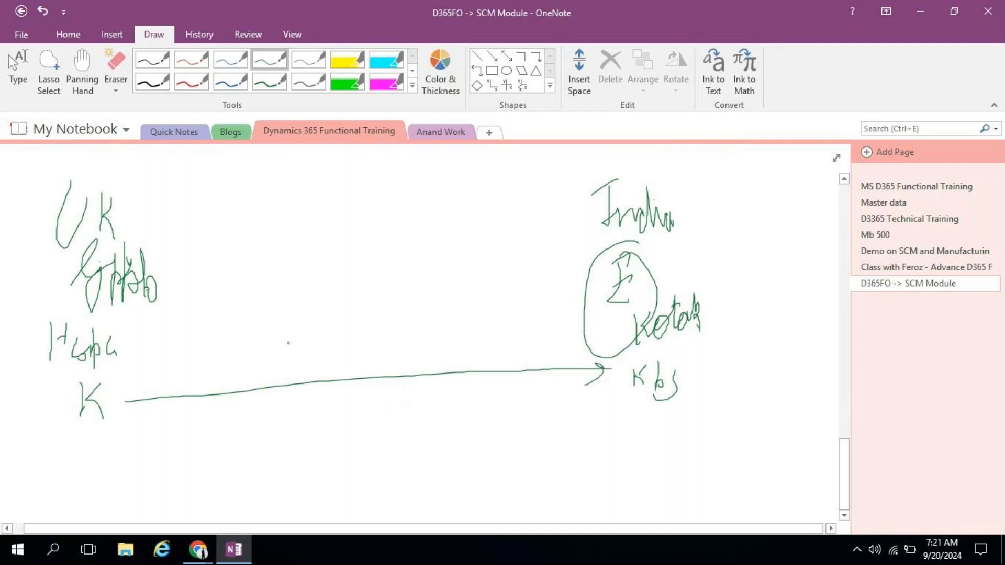
{"action": "mouse_move", "coordinate": [238, 346]}
{"action": "left_mouse_down"}
{"action": "mouse_move", "coordinate": [251, 372]}
{"action": "mouse_move", "coordinate": [270, 367]}
{"action": "mouse_move", "coordinate": [285, 378]}
{"action": "left_mouse_up"}
{"action": "mouse_move", "coordinate": [331, 341]}
{"action": "left_mouse_down"}
{"action": "mouse_move", "coordinate": [319, 374]}
{"action": "mouse_move", "coordinate": [334, 362]}
{"action": "mouse_move", "coordinate": [354, 374]}
{"action": "mouse_move", "coordinate": [373, 362]}
{"action": "mouse_move", "coordinate": [383, 378]}
{"action": "left_mouse_up"}
{"action": "mouse_move", "coordinate": [406, 335]}
{"action": "left_mouse_down"}
{"action": "mouse_move", "coordinate": [411, 348]}
{"action": "mouse_move", "coordinate": [456, 344]}
{"action": "mouse_move", "coordinate": [473, 356]}
{"action": "left_mouse_up"}
{"action": "left_click_drag", "start_coordinate": [462, 321], "coordinate": [449, 336]}
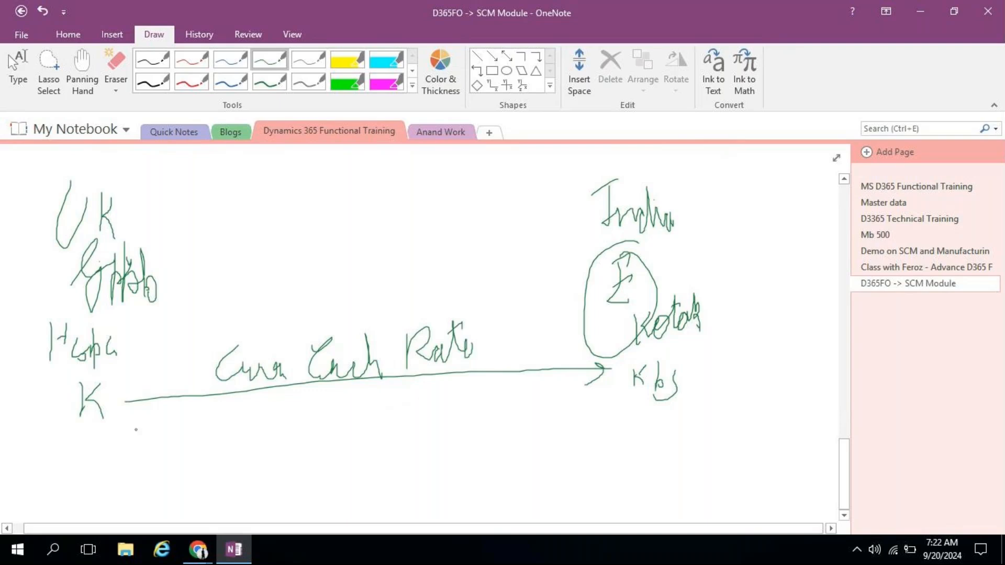
Step: Write a boxed 1 gbp = ₹ conversion below the arrow, with the rupee amount beside it
{"action": "mouse_move", "coordinate": [239, 429]}
{"action": "left_mouse_down"}
{"action": "mouse_move", "coordinate": [261, 413]}
{"action": "mouse_move", "coordinate": [289, 427]}
{"action": "mouse_move", "coordinate": [283, 470]}
{"action": "left_mouse_up"}
{"action": "mouse_move", "coordinate": [292, 419]}
{"action": "left_mouse_down"}
{"action": "mouse_move", "coordinate": [291, 430]}
{"action": "mouse_move", "coordinate": [358, 414]}
{"action": "left_mouse_up"}
{"action": "mouse_move", "coordinate": [344, 426]}
{"action": "left_mouse_down"}
{"action": "mouse_move", "coordinate": [402, 422]}
{"action": "mouse_move", "coordinate": [401, 397]}
{"action": "mouse_move", "coordinate": [412, 404]}
{"action": "left_mouse_up"}
{"action": "left_click_drag", "start_coordinate": [224, 419], "coordinate": [218, 465]}
{"action": "mouse_move", "coordinate": [261, 402]}
{"action": "left_mouse_down"}
{"action": "mouse_move", "coordinate": [419, 394]}
{"action": "mouse_move", "coordinate": [301, 469]}
{"action": "mouse_move", "coordinate": [220, 471]}
{"action": "mouse_move", "coordinate": [219, 404]}
{"action": "mouse_move", "coordinate": [270, 396]}
{"action": "mouse_move", "coordinate": [277, 409]}
{"action": "left_mouse_up"}
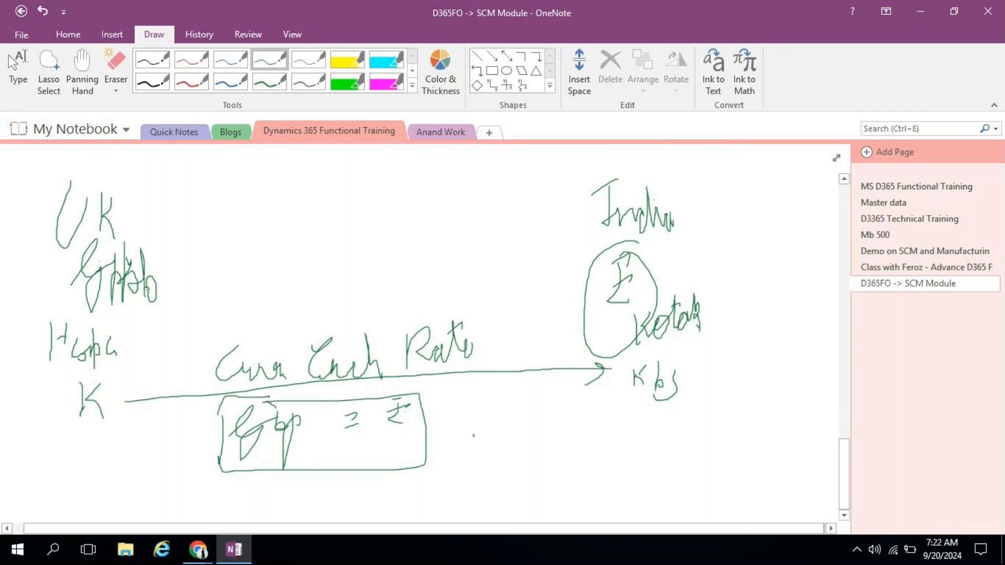
{"action": "mouse_move", "coordinate": [505, 416]}
{"action": "left_mouse_down"}
{"action": "mouse_move", "coordinate": [496, 430]}
{"action": "mouse_move", "coordinate": [511, 416]}
{"action": "mouse_move", "coordinate": [523, 434]}
{"action": "mouse_move", "coordinate": [523, 418]}
{"action": "mouse_move", "coordinate": [543, 424]}
{"action": "mouse_move", "coordinate": [555, 450]}
{"action": "left_mouse_up"}
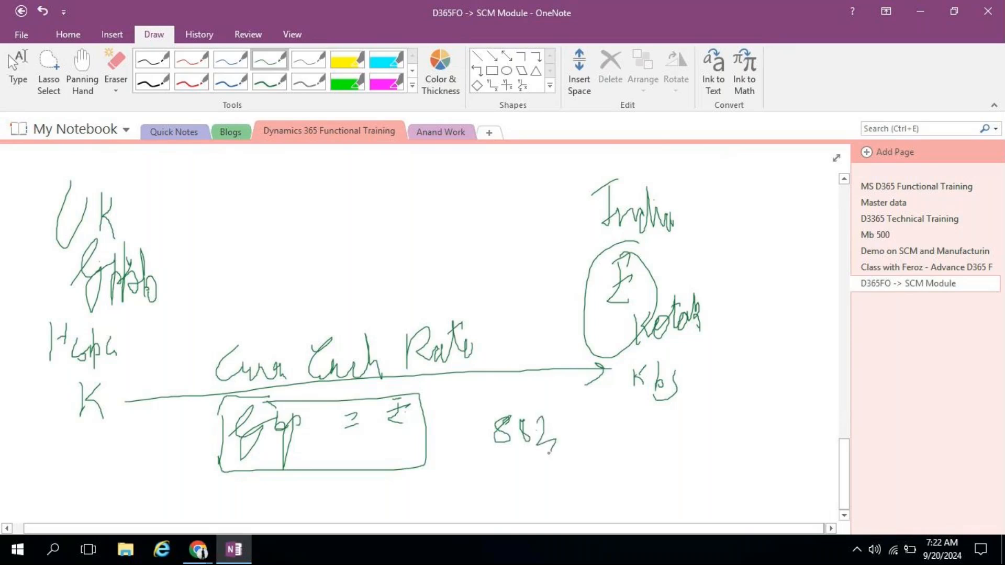
Step: Write the Documents heading and K, then draw a square with an arrow from K to it
{"action": "left_click", "coordinate": [843, 516]}
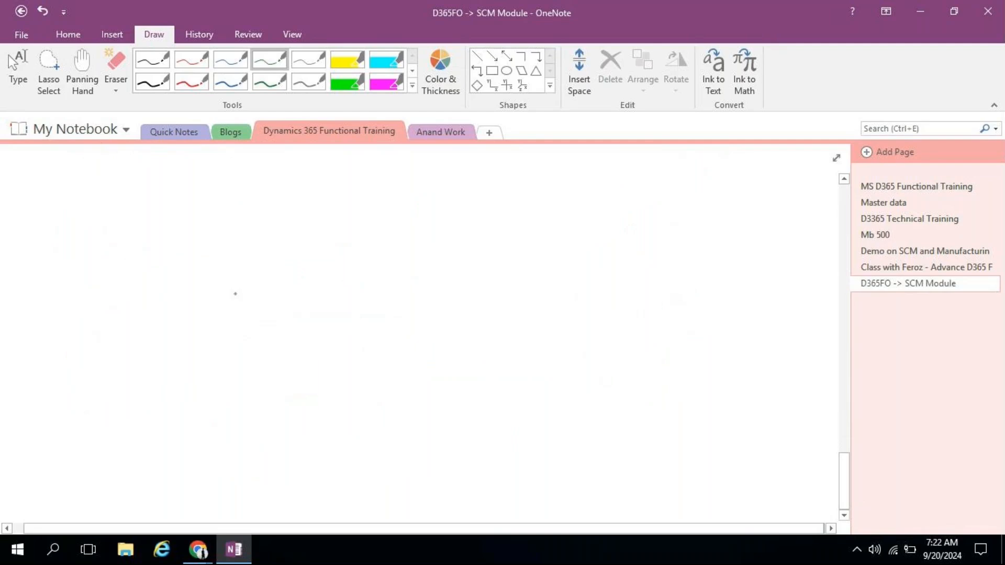
{"action": "left_click_drag", "start_coordinate": [58, 196], "coordinate": [69, 228]}
{"action": "mouse_move", "coordinate": [79, 199]}
{"action": "left_mouse_down"}
{"action": "mouse_move", "coordinate": [80, 232]}
{"action": "mouse_move", "coordinate": [99, 215]}
{"action": "mouse_move", "coordinate": [110, 230]}
{"action": "mouse_move", "coordinate": [140, 220]}
{"action": "mouse_move", "coordinate": [165, 238]}
{"action": "mouse_move", "coordinate": [182, 233]}
{"action": "mouse_move", "coordinate": [177, 203]}
{"action": "left_mouse_up"}
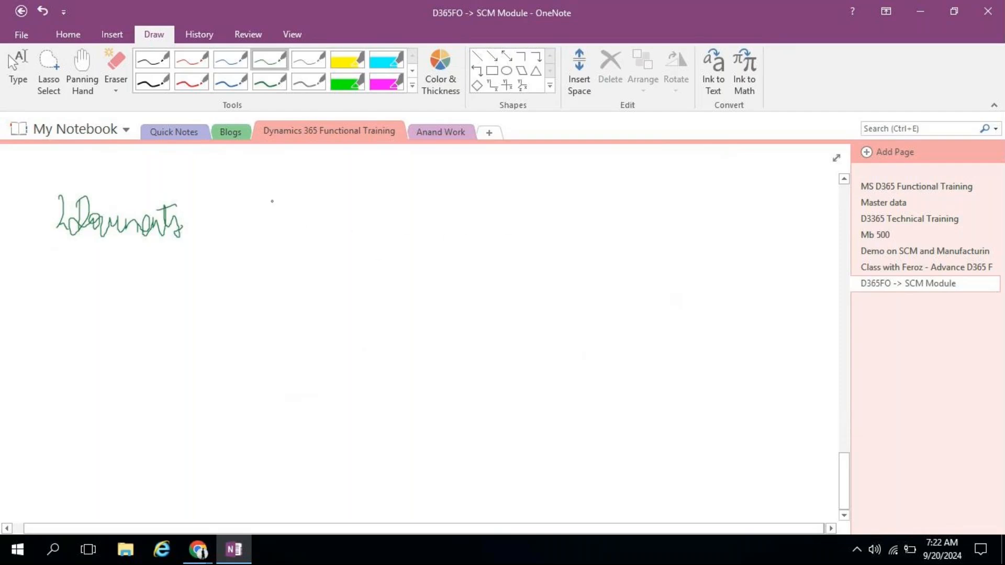
{"action": "mouse_move", "coordinate": [289, 191]}
{"action": "left_mouse_down"}
{"action": "mouse_move", "coordinate": [291, 236]}
{"action": "mouse_move", "coordinate": [292, 217]}
{"action": "mouse_move", "coordinate": [312, 229]}
{"action": "left_mouse_up"}
{"action": "mouse_move", "coordinate": [689, 188]}
{"action": "left_mouse_down"}
{"action": "mouse_move", "coordinate": [691, 230]}
{"action": "mouse_move", "coordinate": [740, 196]}
{"action": "mouse_move", "coordinate": [696, 239]}
{"action": "left_mouse_up"}
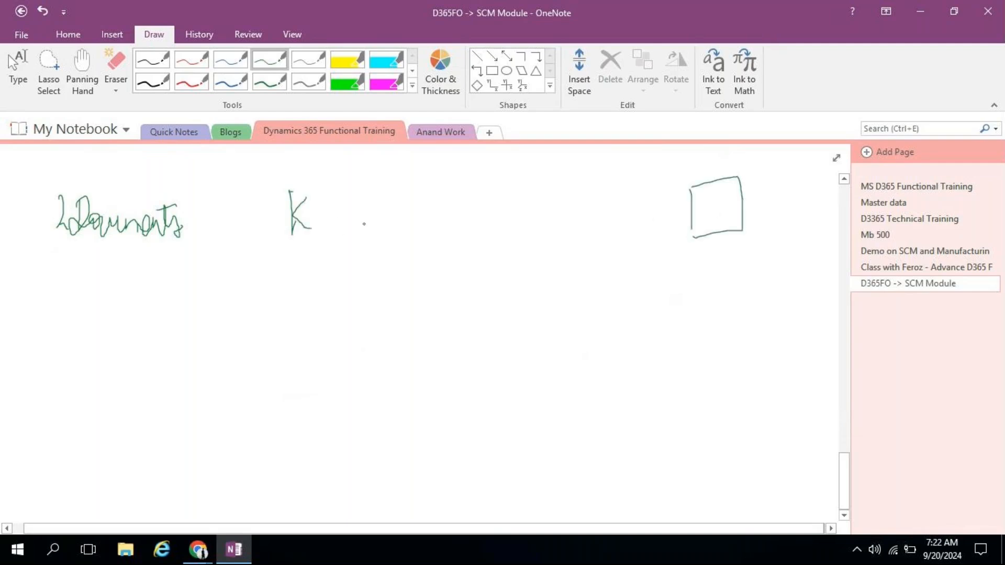
{"action": "mouse_move", "coordinate": [349, 220]}
{"action": "left_mouse_down"}
{"action": "mouse_move", "coordinate": [691, 214]}
{"action": "mouse_move", "coordinate": [672, 209]}
{"action": "mouse_move", "coordinate": [667, 229]}
{"action": "left_mouse_up"}
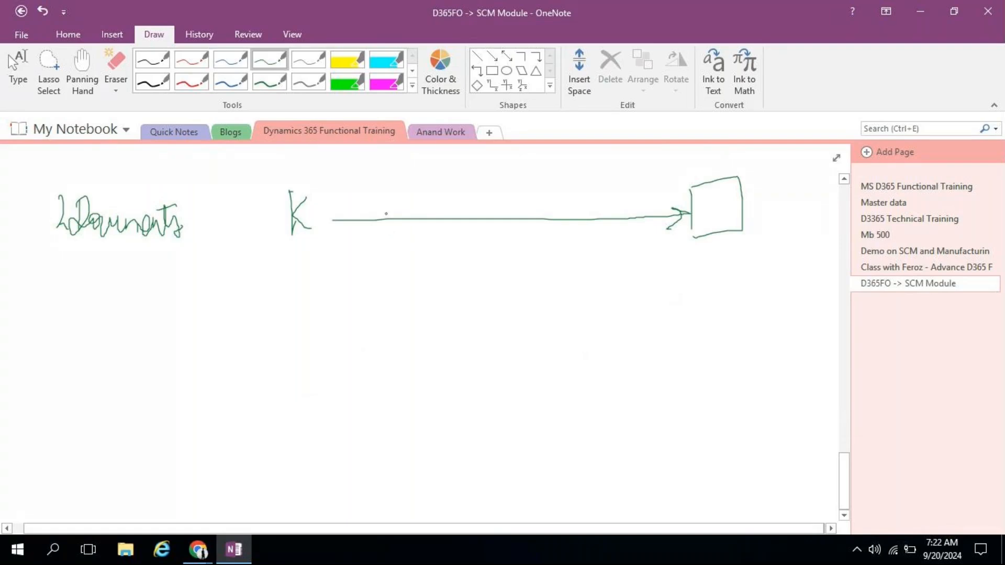
Step: Label the arrow MXB, then add a return arrow and an upper arrow marked 100
{"action": "mouse_move", "coordinate": [427, 229]}
{"action": "left_mouse_down"}
{"action": "mouse_move", "coordinate": [439, 199]}
{"action": "mouse_move", "coordinate": [454, 224]}
{"action": "mouse_move", "coordinate": [474, 216]}
{"action": "mouse_move", "coordinate": [451, 225]}
{"action": "left_mouse_up"}
{"action": "mouse_move", "coordinate": [495, 194]}
{"action": "left_mouse_down"}
{"action": "mouse_move", "coordinate": [487, 223]}
{"action": "mouse_move", "coordinate": [499, 214]}
{"action": "mouse_move", "coordinate": [488, 225]}
{"action": "left_mouse_up"}
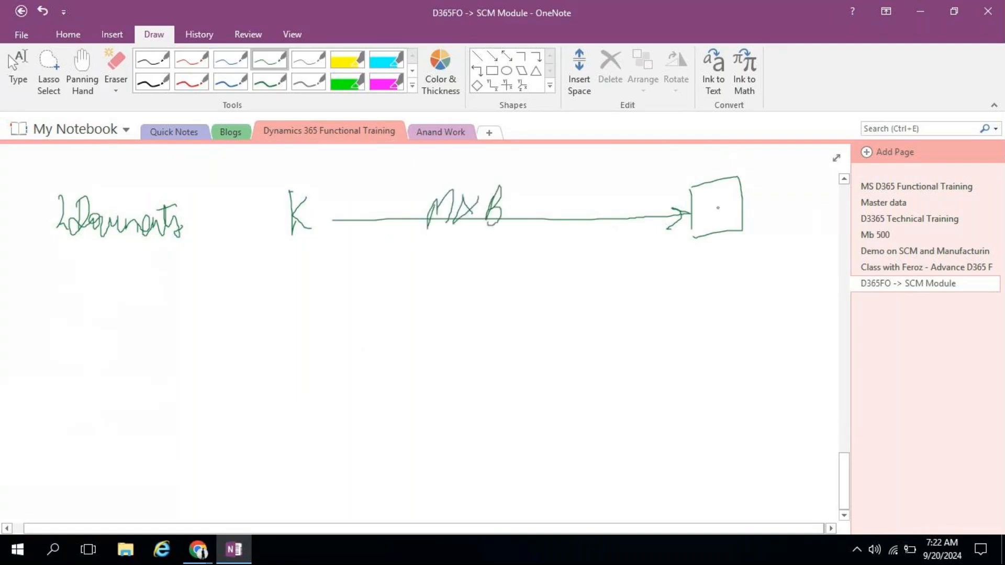
{"action": "left_click_drag", "start_coordinate": [715, 196], "coordinate": [715, 220]}
{"action": "mouse_move", "coordinate": [680, 231]}
{"action": "left_mouse_down"}
{"action": "mouse_move", "coordinate": [460, 265]}
{"action": "mouse_move", "coordinate": [356, 254]}
{"action": "mouse_move", "coordinate": [353, 242]}
{"action": "mouse_move", "coordinate": [368, 240]}
{"action": "left_mouse_up"}
{"action": "mouse_move", "coordinate": [345, 194]}
{"action": "left_mouse_down"}
{"action": "mouse_move", "coordinate": [683, 191]}
{"action": "mouse_move", "coordinate": [656, 201]}
{"action": "left_mouse_up"}
{"action": "left_click_drag", "start_coordinate": [532, 170], "coordinate": [534, 188]}
{"action": "mouse_move", "coordinate": [545, 177]}
{"action": "left_mouse_down"}
{"action": "mouse_move", "coordinate": [539, 188]}
{"action": "mouse_move", "coordinate": [559, 176]}
{"action": "left_mouse_up"}
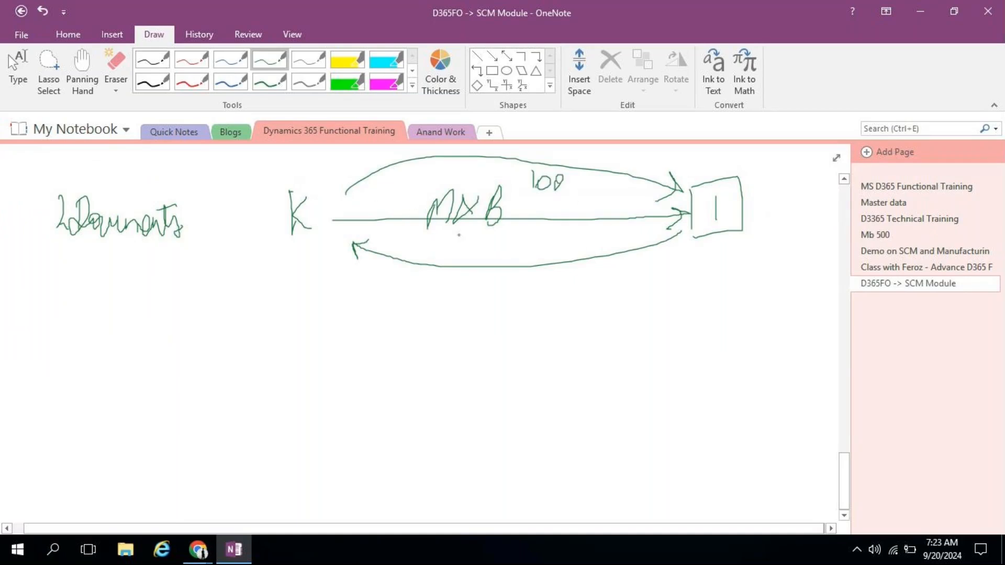
Step: Circle MXB, label the return arrow M&B, and write 5 inside the square
{"action": "mouse_move", "coordinate": [511, 199]}
{"action": "left_mouse_down"}
{"action": "mouse_move", "coordinate": [508, 181]}
{"action": "mouse_move", "coordinate": [498, 220]}
{"action": "mouse_move", "coordinate": [496, 183]}
{"action": "left_mouse_up"}
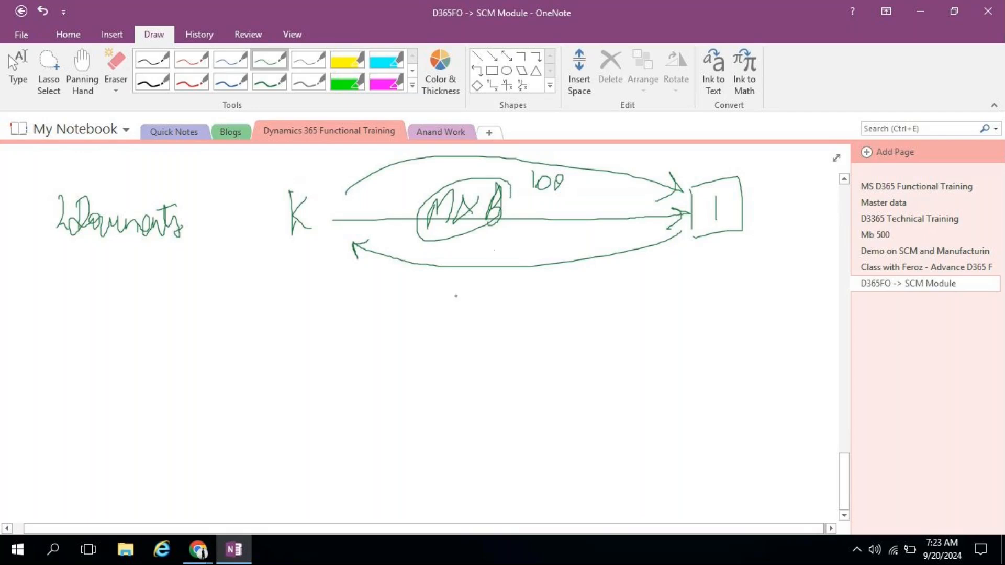
{"action": "mouse_move", "coordinate": [452, 297]}
{"action": "left_mouse_down"}
{"action": "mouse_move", "coordinate": [458, 281]}
{"action": "mouse_move", "coordinate": [470, 305]}
{"action": "left_mouse_up"}
{"action": "left_click_drag", "start_coordinate": [490, 267], "coordinate": [492, 302]}
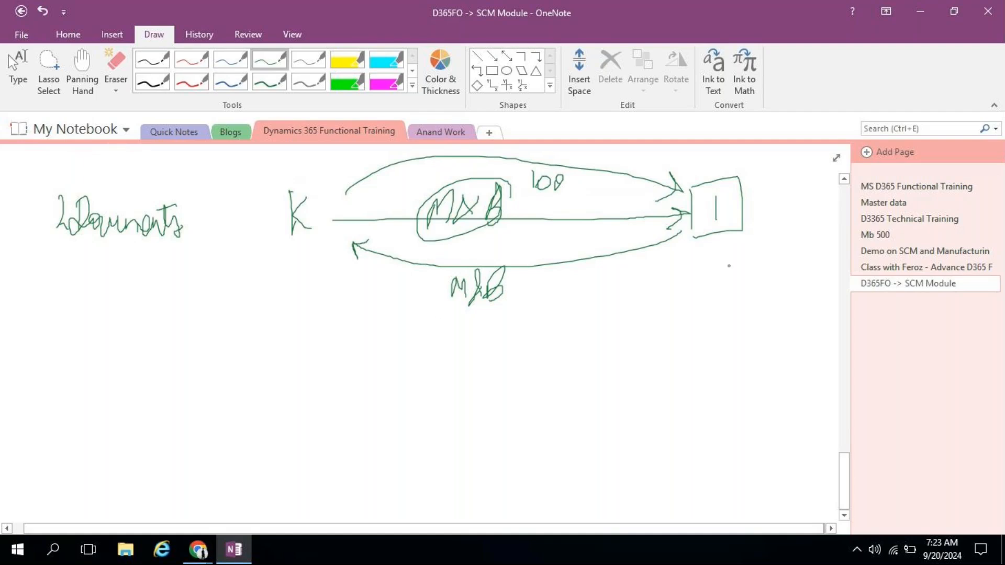
{"action": "mouse_move", "coordinate": [718, 192]}
{"action": "left_mouse_down"}
{"action": "mouse_move", "coordinate": [710, 205]}
{"action": "mouse_move", "coordinate": [723, 224]}
{"action": "mouse_move", "coordinate": [705, 219]}
{"action": "mouse_move", "coordinate": [688, 304]}
{"action": "left_mouse_up"}
Step: Draw two branches down from the 5 box and write Amnt and 100ltr below them
{"action": "left_click_drag", "start_coordinate": [715, 238], "coordinate": [753, 307]}
{"action": "mouse_move", "coordinate": [683, 298]}
{"action": "left_mouse_down"}
{"action": "mouse_move", "coordinate": [685, 310]}
{"action": "mouse_move", "coordinate": [692, 302]}
{"action": "left_mouse_up"}
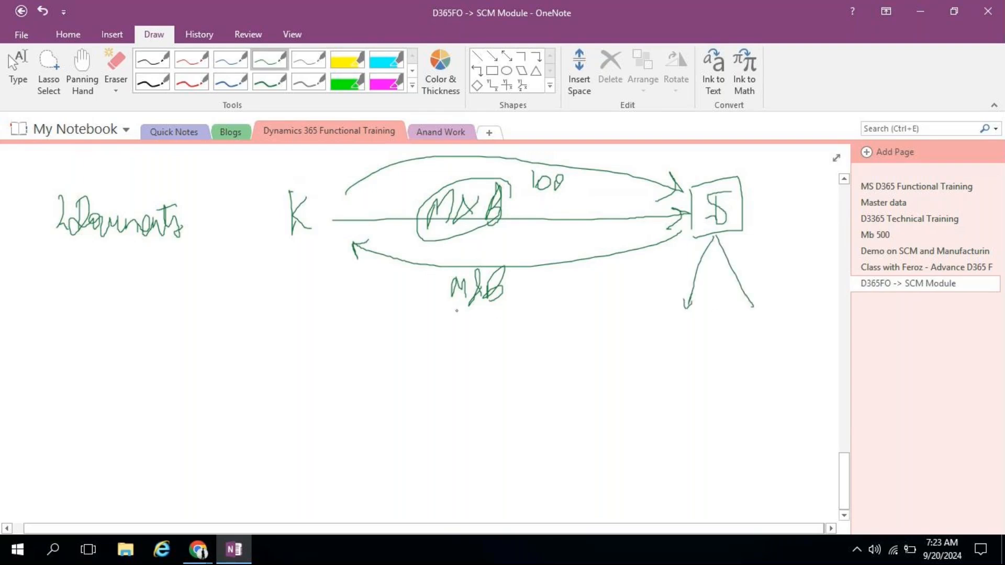
{"action": "mouse_move", "coordinate": [663, 350]}
{"action": "left_mouse_down"}
{"action": "mouse_move", "coordinate": [670, 338]}
{"action": "mouse_move", "coordinate": [710, 356]}
{"action": "left_mouse_up"}
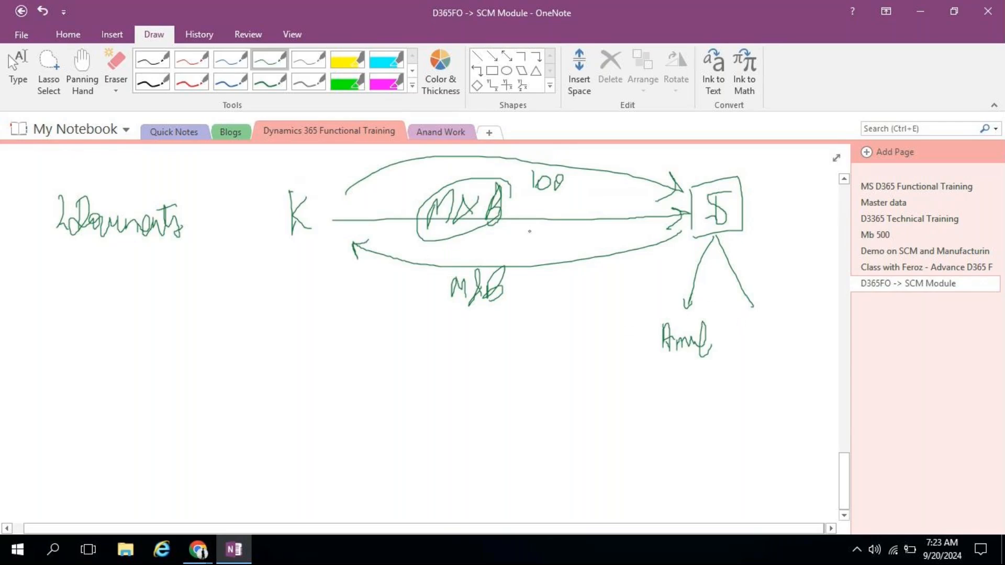
{"action": "left_click_drag", "start_coordinate": [656, 375], "coordinate": [654, 405]}
{"action": "mouse_move", "coordinate": [668, 390]}
{"action": "left_mouse_down"}
{"action": "mouse_move", "coordinate": [676, 403]}
{"action": "mouse_move", "coordinate": [682, 390]}
{"action": "left_mouse_up"}
{"action": "mouse_move", "coordinate": [694, 373]}
{"action": "left_mouse_down"}
{"action": "mouse_move", "coordinate": [691, 398]}
{"action": "mouse_move", "coordinate": [715, 396]}
{"action": "mouse_move", "coordinate": [707, 377]}
{"action": "left_mouse_up"}
Step: Add 100Pcs, circle both quantities, and write a PC arrow to o with S above
{"action": "left_click_drag", "start_coordinate": [658, 419], "coordinate": [658, 441]}
{"action": "mouse_move", "coordinate": [667, 432]}
{"action": "left_mouse_down"}
{"action": "mouse_move", "coordinate": [673, 445]}
{"action": "mouse_move", "coordinate": [678, 428]}
{"action": "mouse_move", "coordinate": [689, 430]}
{"action": "left_mouse_up"}
{"action": "mouse_move", "coordinate": [696, 445]}
{"action": "left_mouse_down"}
{"action": "mouse_move", "coordinate": [704, 413]}
{"action": "mouse_move", "coordinate": [699, 428]}
{"action": "left_mouse_up"}
{"action": "mouse_move", "coordinate": [711, 430]}
{"action": "left_mouse_down"}
{"action": "mouse_move", "coordinate": [707, 442]}
{"action": "mouse_move", "coordinate": [720, 432]}
{"action": "left_mouse_up"}
{"action": "mouse_move", "coordinate": [728, 364]}
{"action": "left_mouse_down"}
{"action": "mouse_move", "coordinate": [718, 361]}
{"action": "mouse_move", "coordinate": [635, 430]}
{"action": "mouse_move", "coordinate": [720, 369]}
{"action": "left_mouse_up"}
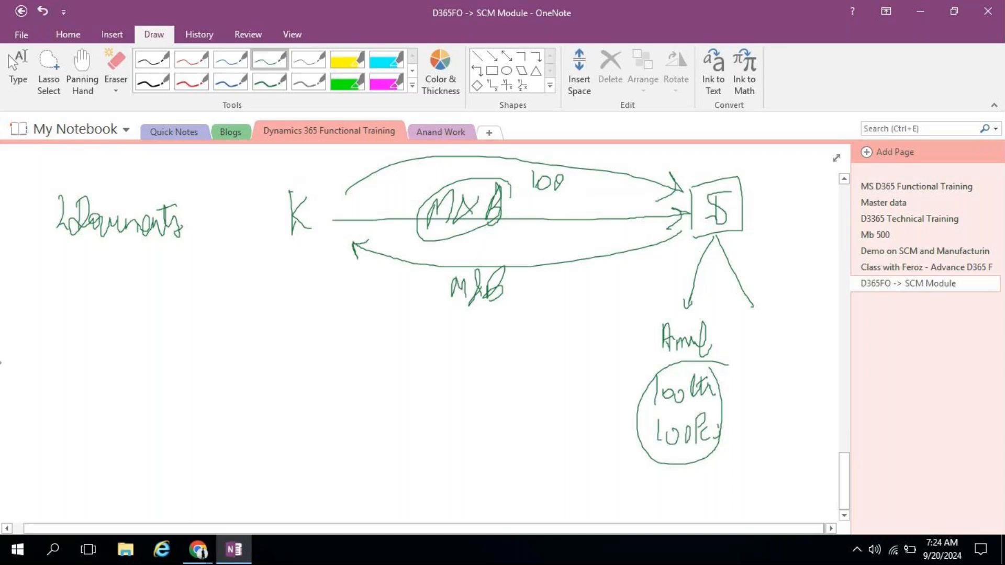
{"action": "mouse_move", "coordinate": [58, 337]}
{"action": "left_mouse_down"}
{"action": "mouse_move", "coordinate": [65, 328]}
{"action": "mouse_move", "coordinate": [60, 347]}
{"action": "mouse_move", "coordinate": [81, 365]}
{"action": "mouse_move", "coordinate": [153, 359]}
{"action": "mouse_move", "coordinate": [149, 372]}
{"action": "mouse_move", "coordinate": [186, 380]}
{"action": "mouse_move", "coordinate": [177, 359]}
{"action": "left_mouse_up"}
{"action": "mouse_move", "coordinate": [182, 316]}
{"action": "left_mouse_down"}
{"action": "mouse_move", "coordinate": [191, 334]}
{"action": "mouse_move", "coordinate": [180, 339]}
{"action": "left_mouse_up"}
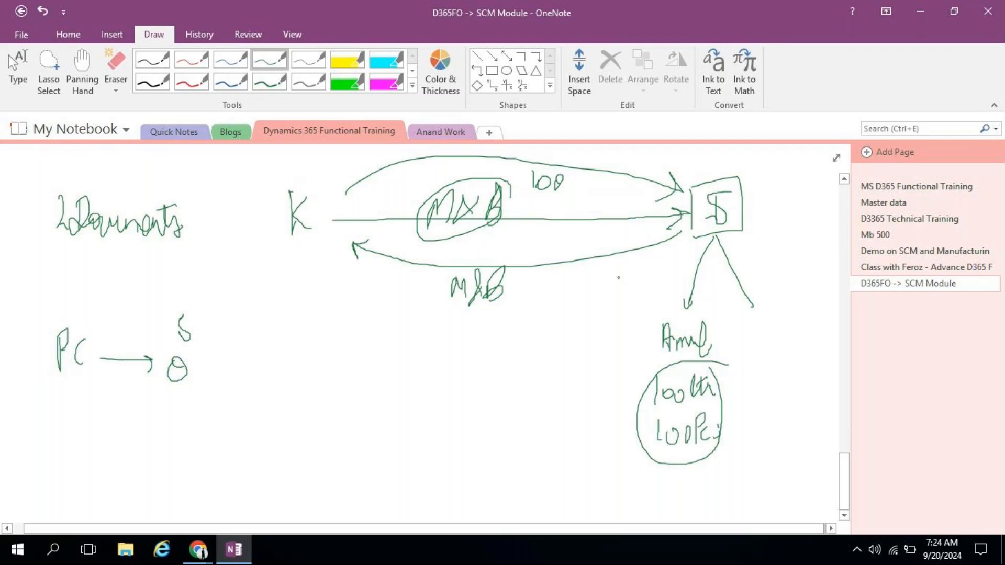
Step: Circle the o, draw an arrow labelled PR, and link the quantity circle back to the 5 box
{"action": "mouse_move", "coordinate": [202, 363]}
{"action": "left_mouse_down"}
{"action": "mouse_move", "coordinate": [193, 356]}
{"action": "mouse_move", "coordinate": [215, 385]}
{"action": "mouse_move", "coordinate": [199, 361]}
{"action": "left_mouse_up"}
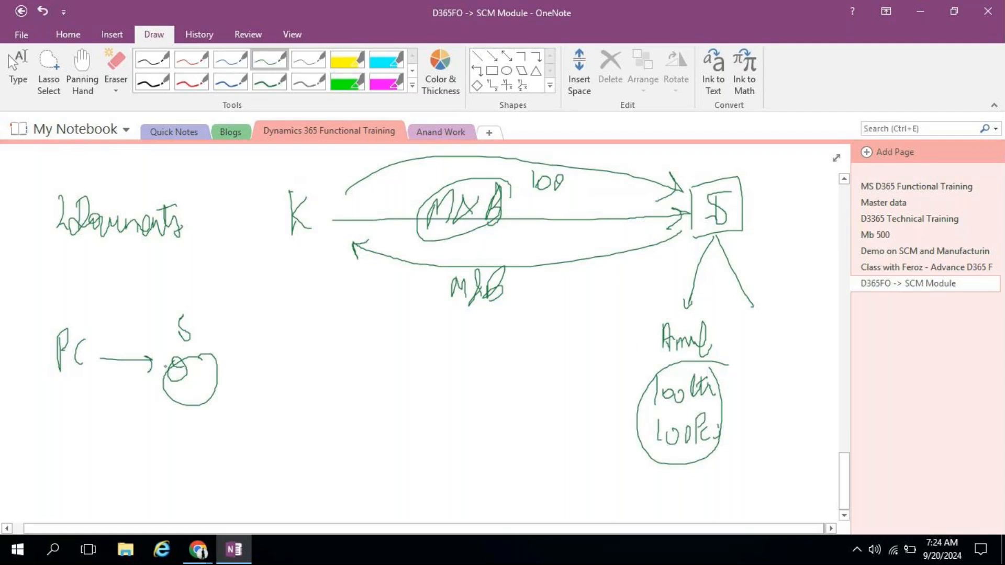
{"action": "mouse_move", "coordinate": [218, 373]}
{"action": "left_mouse_down"}
{"action": "mouse_move", "coordinate": [362, 365]}
{"action": "mouse_move", "coordinate": [361, 355]}
{"action": "mouse_move", "coordinate": [345, 380]}
{"action": "left_mouse_up"}
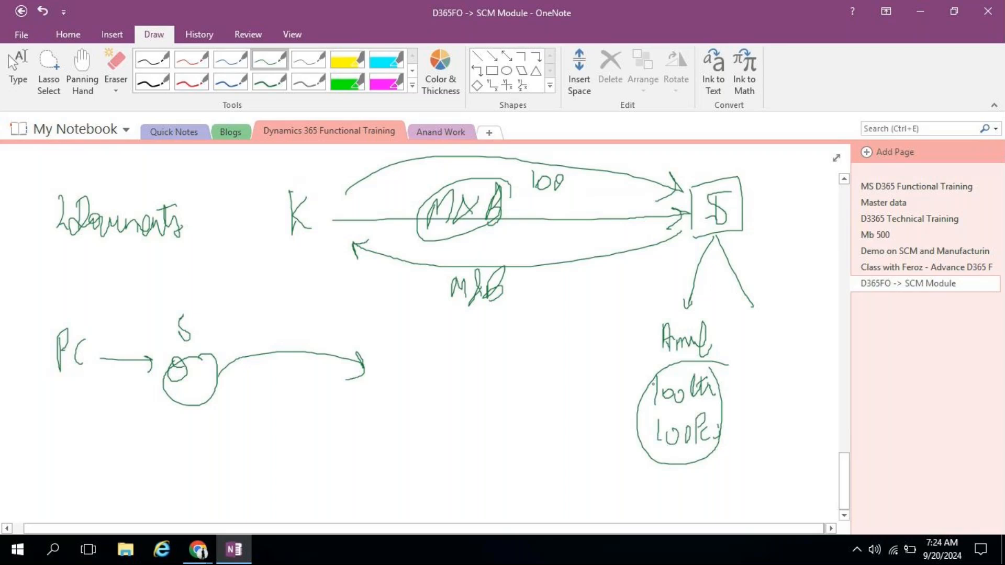
{"action": "mouse_move", "coordinate": [727, 414]}
{"action": "left_mouse_down"}
{"action": "mouse_move", "coordinate": [757, 256]}
{"action": "mouse_move", "coordinate": [749, 251]}
{"action": "mouse_move", "coordinate": [771, 250]}
{"action": "left_mouse_up"}
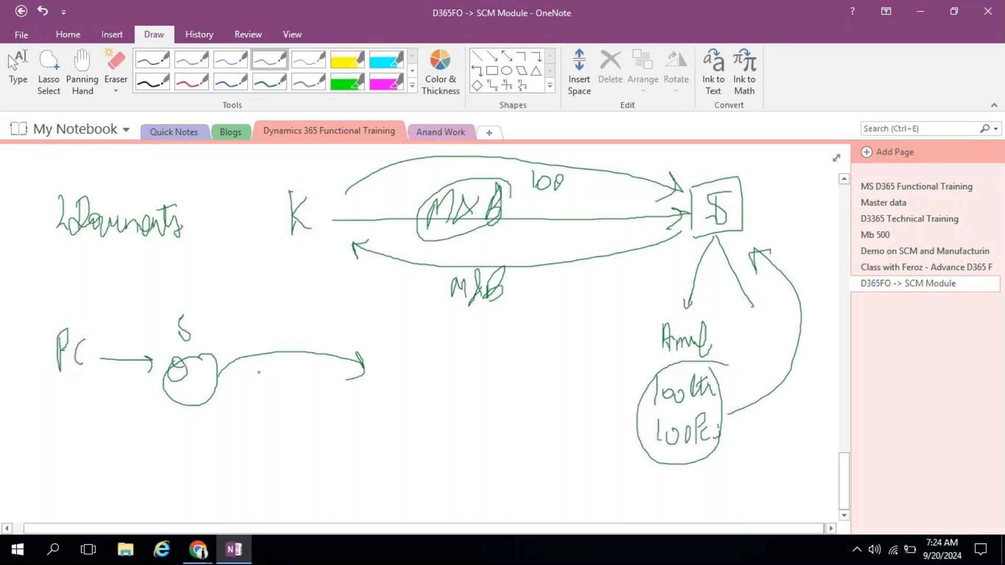
{"action": "mouse_move", "coordinate": [259, 373]}
{"action": "left_mouse_down"}
{"action": "mouse_move", "coordinate": [271, 365]}
{"action": "mouse_move", "coordinate": [262, 400]}
{"action": "mouse_move", "coordinate": [269, 375]}
{"action": "mouse_move", "coordinate": [304, 390]}
{"action": "left_mouse_up"}
{"action": "mouse_move", "coordinate": [435, 283]}
{"action": "left_mouse_down"}
{"action": "mouse_move", "coordinate": [443, 298]}
{"action": "mouse_move", "coordinate": [471, 251]}
{"action": "left_mouse_up"}
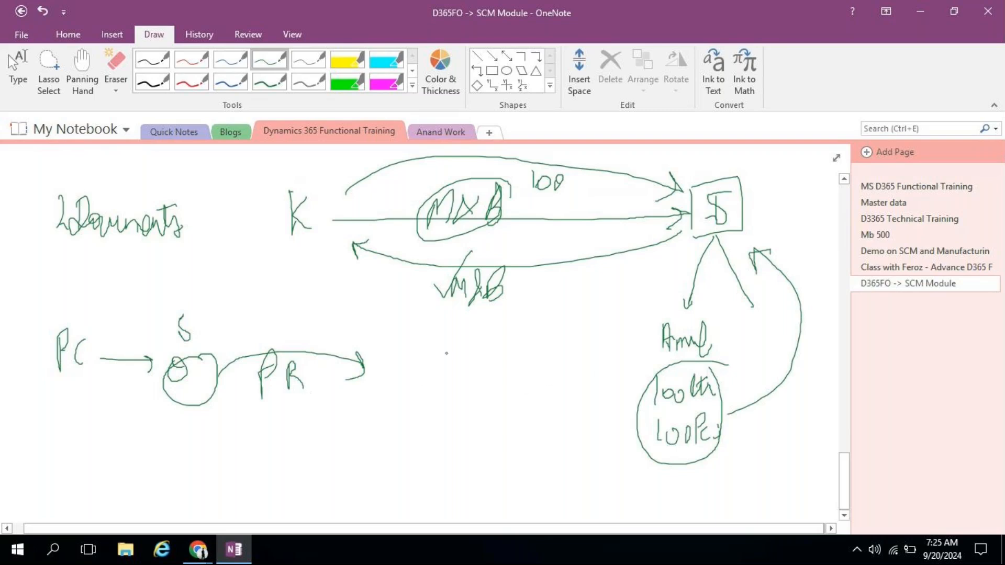
Step: Continue the flow with W, an onward arrow, and PI
{"action": "mouse_move", "coordinate": [363, 388]}
{"action": "left_mouse_down"}
{"action": "mouse_move", "coordinate": [365, 408]}
{"action": "mouse_move", "coordinate": [391, 379]}
{"action": "left_mouse_up"}
{"action": "left_click_drag", "start_coordinate": [367, 370], "coordinate": [395, 361]}
{"action": "left_click_drag", "start_coordinate": [373, 368], "coordinate": [501, 361]}
{"action": "mouse_move", "coordinate": [500, 359]}
{"action": "left_mouse_down"}
{"action": "mouse_move", "coordinate": [453, 394]}
{"action": "mouse_move", "coordinate": [486, 366]}
{"action": "mouse_move", "coordinate": [480, 383]}
{"action": "left_mouse_up"}
{"action": "left_click_drag", "start_coordinate": [472, 385], "coordinate": [488, 381]}
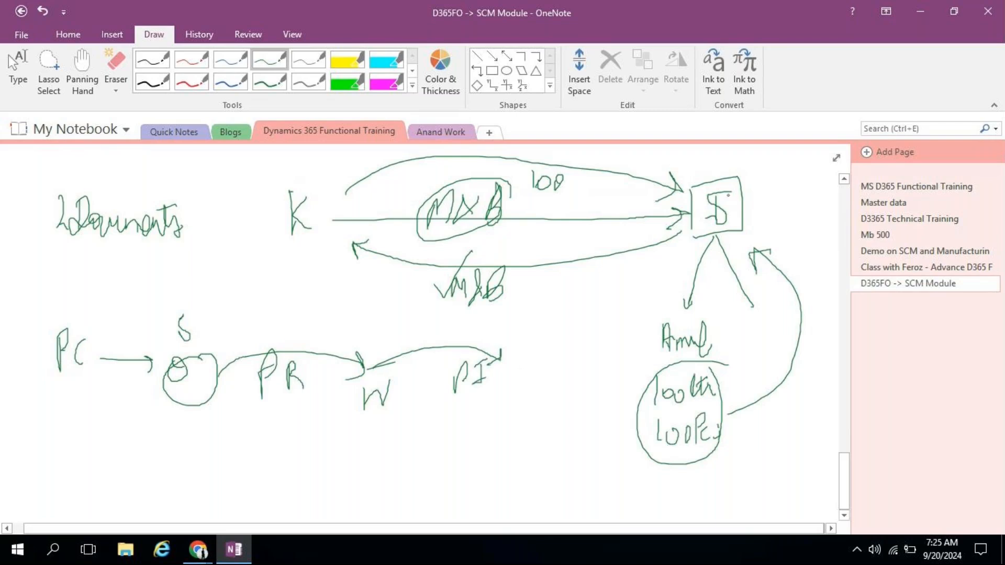
{"action": "left_click_drag", "start_coordinate": [722, 195], "coordinate": [716, 194]}
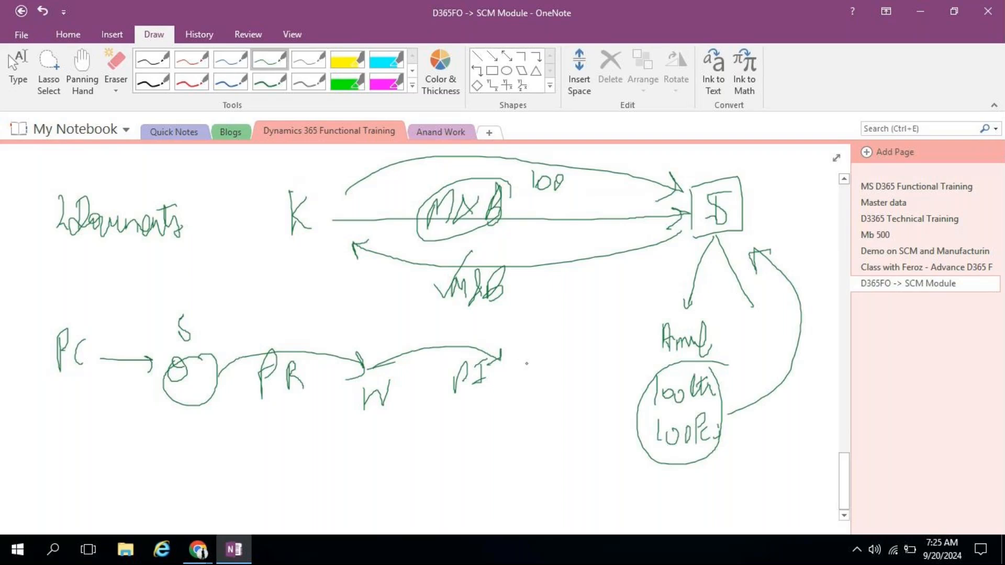
Step: Add F with an arrow to P, then box the whole PC flow
{"action": "left_click", "coordinate": [489, 379]}
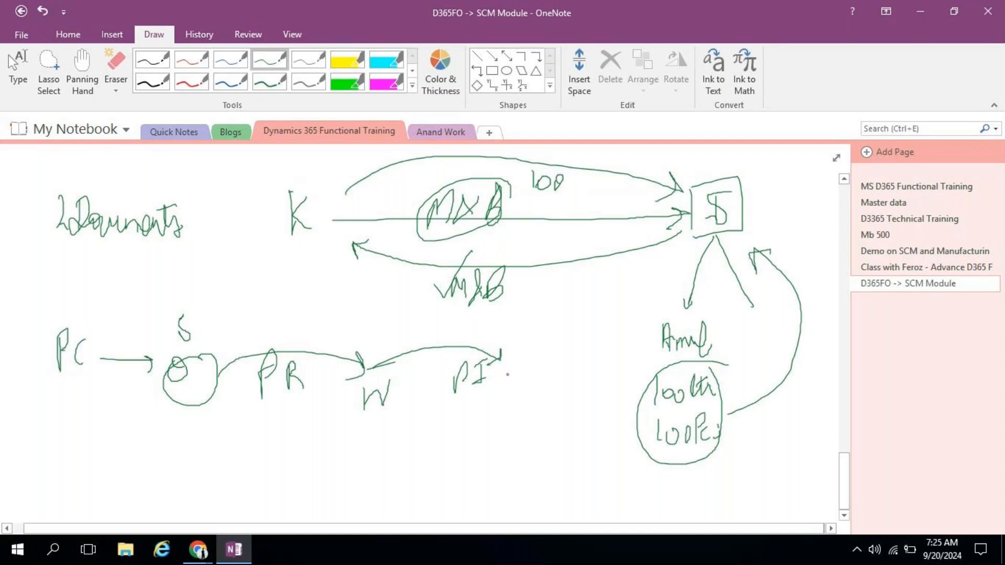
{"action": "mouse_move", "coordinate": [520, 368]}
{"action": "left_mouse_down"}
{"action": "mouse_move", "coordinate": [509, 403]}
{"action": "mouse_move", "coordinate": [526, 380]}
{"action": "left_mouse_up"}
{"action": "mouse_move", "coordinate": [512, 372]}
{"action": "left_mouse_down"}
{"action": "mouse_move", "coordinate": [581, 350]}
{"action": "mouse_move", "coordinate": [586, 337]}
{"action": "mouse_move", "coordinate": [590, 379]}
{"action": "left_mouse_up"}
{"action": "left_click_drag", "start_coordinate": [592, 341], "coordinate": [597, 355]}
{"action": "left_click_drag", "start_coordinate": [45, 329], "coordinate": [37, 425]}
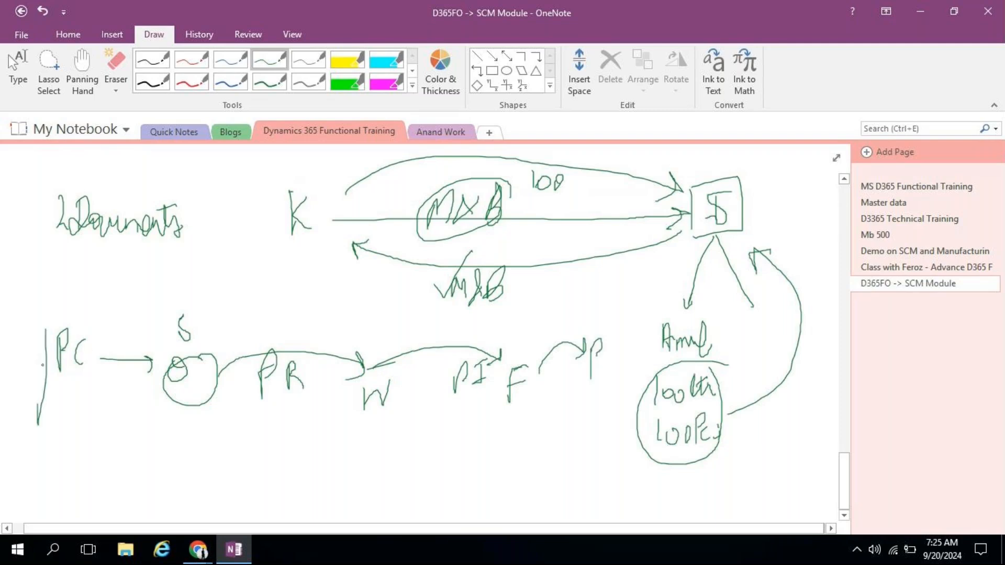
{"action": "mouse_move", "coordinate": [46, 325]}
{"action": "left_mouse_down"}
{"action": "mouse_move", "coordinate": [421, 319]}
{"action": "mouse_move", "coordinate": [610, 369]}
{"action": "mouse_move", "coordinate": [409, 451]}
{"action": "mouse_move", "coordinate": [38, 431]}
{"action": "left_mouse_up"}
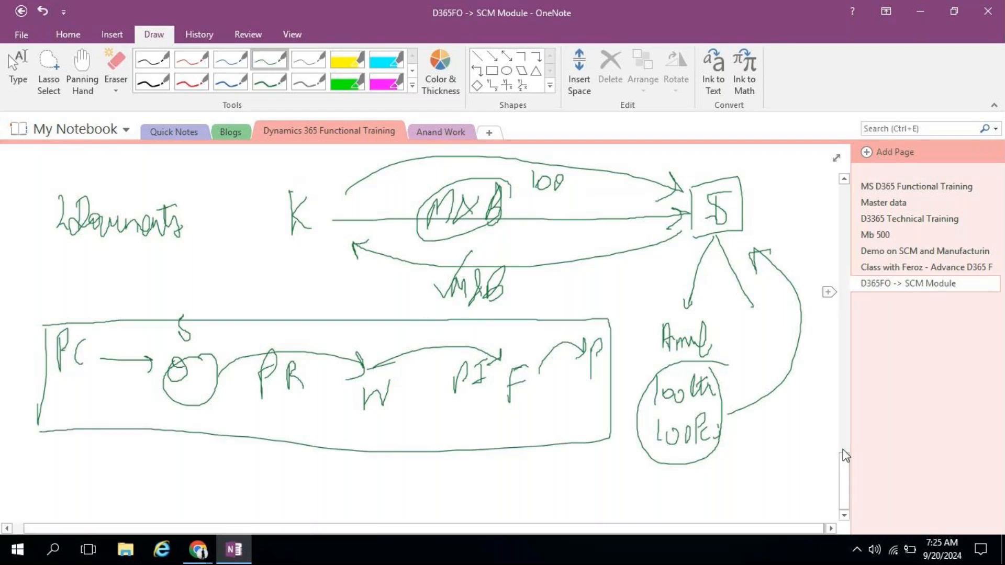
Step: On blank space, handwrite a CR 10 currency conversion note ending in 10th in green ink
{"action": "left_click", "coordinate": [844, 516]}
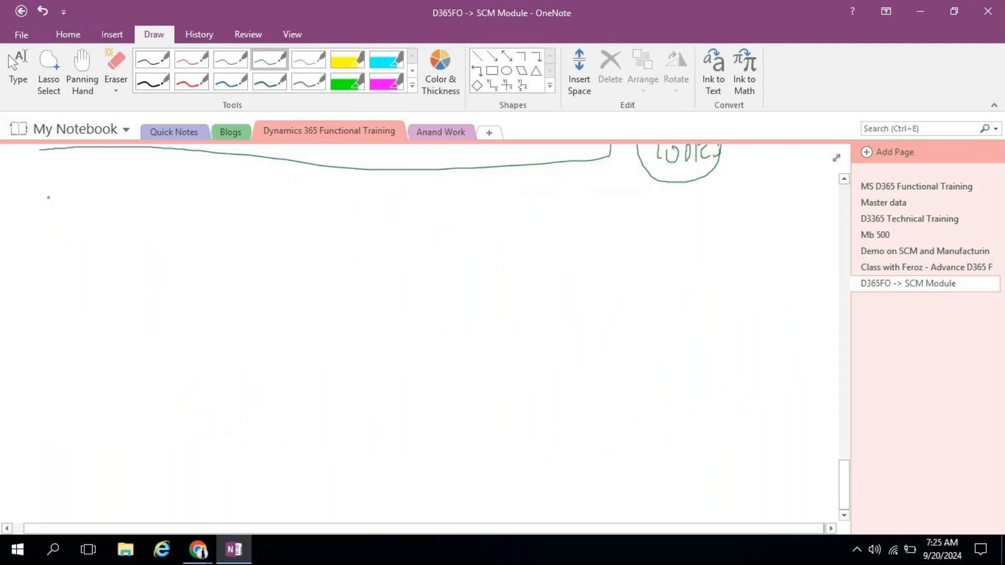
{"action": "mouse_move", "coordinate": [46, 184]}
{"action": "left_mouse_down"}
{"action": "mouse_move", "coordinate": [48, 217]}
{"action": "mouse_move", "coordinate": [59, 195]}
{"action": "mouse_move", "coordinate": [72, 210]}
{"action": "left_mouse_up"}
{"action": "mouse_move", "coordinate": [98, 215]}
{"action": "left_mouse_down"}
{"action": "mouse_move", "coordinate": [98, 243]}
{"action": "mouse_move", "coordinate": [112, 224]}
{"action": "mouse_move", "coordinate": [131, 216]}
{"action": "mouse_move", "coordinate": [132, 228]}
{"action": "mouse_move", "coordinate": [127, 212]}
{"action": "mouse_move", "coordinate": [139, 209]}
{"action": "mouse_move", "coordinate": [153, 238]}
{"action": "mouse_move", "coordinate": [180, 209]}
{"action": "mouse_move", "coordinate": [165, 262]}
{"action": "left_mouse_up"}
{"action": "left_click_drag", "start_coordinate": [170, 230], "coordinate": [242, 273]}
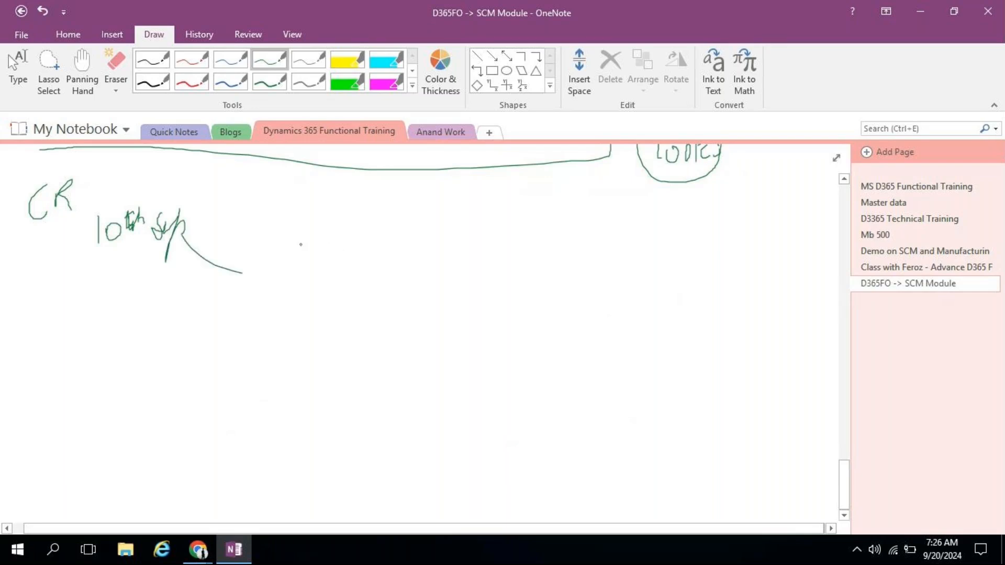
{"action": "mouse_move", "coordinate": [330, 218]}
{"action": "left_mouse_down"}
{"action": "mouse_move", "coordinate": [322, 298]}
{"action": "mouse_move", "coordinate": [357, 242]}
{"action": "mouse_move", "coordinate": [367, 235]}
{"action": "mouse_move", "coordinate": [388, 248]}
{"action": "mouse_move", "coordinate": [406, 229]}
{"action": "mouse_move", "coordinate": [404, 241]}
{"action": "left_mouse_up"}
{"action": "left_click_drag", "start_coordinate": [470, 231], "coordinate": [473, 271]}
{"action": "mouse_move", "coordinate": [484, 246]}
{"action": "left_mouse_down"}
{"action": "mouse_move", "coordinate": [480, 262]}
{"action": "mouse_move", "coordinate": [484, 246]}
{"action": "left_mouse_up"}
{"action": "left_click_drag", "start_coordinate": [479, 249], "coordinate": [480, 257]}
{"action": "left_click_drag", "start_coordinate": [499, 224], "coordinate": [498, 245]}
{"action": "left_click_drag", "start_coordinate": [501, 235], "coordinate": [506, 245]}
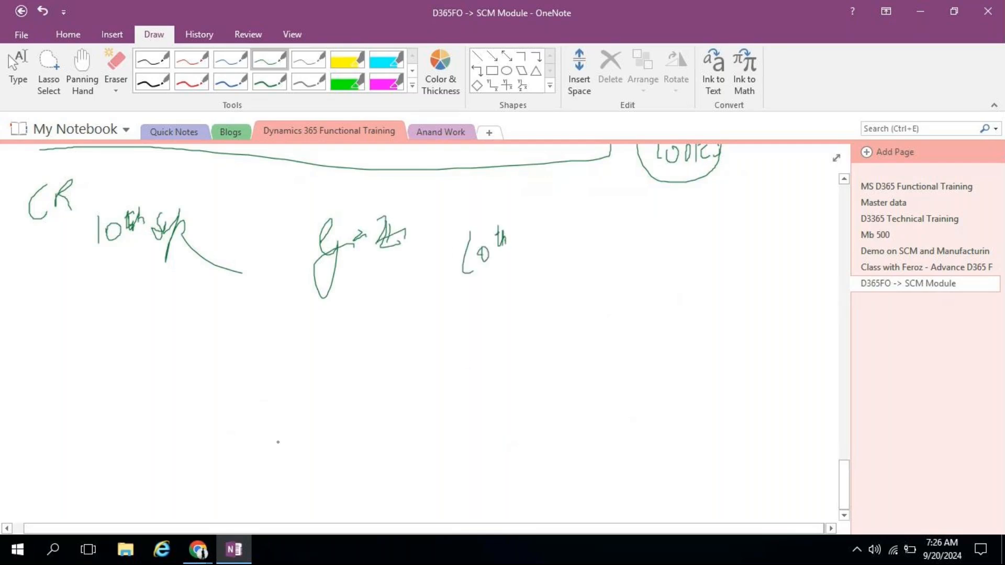
Step: Bring the Delhivery LLC ledger forward in Chrome and switch to the certification page tab
{"action": "mouse_move", "coordinate": [198, 549]}
{"action": "left_click", "coordinate": [128, 489]}
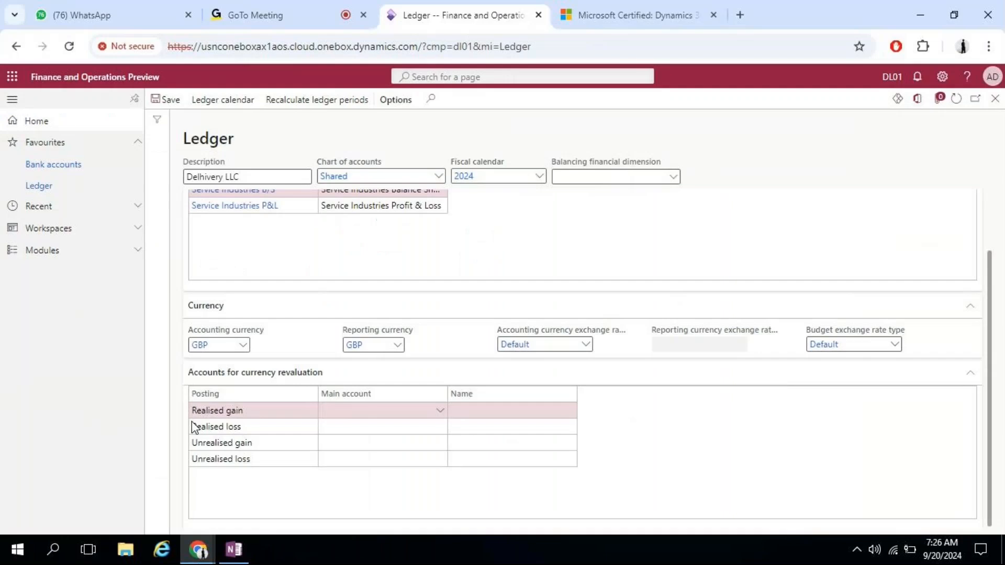
{"action": "left_click", "coordinate": [665, 13]}
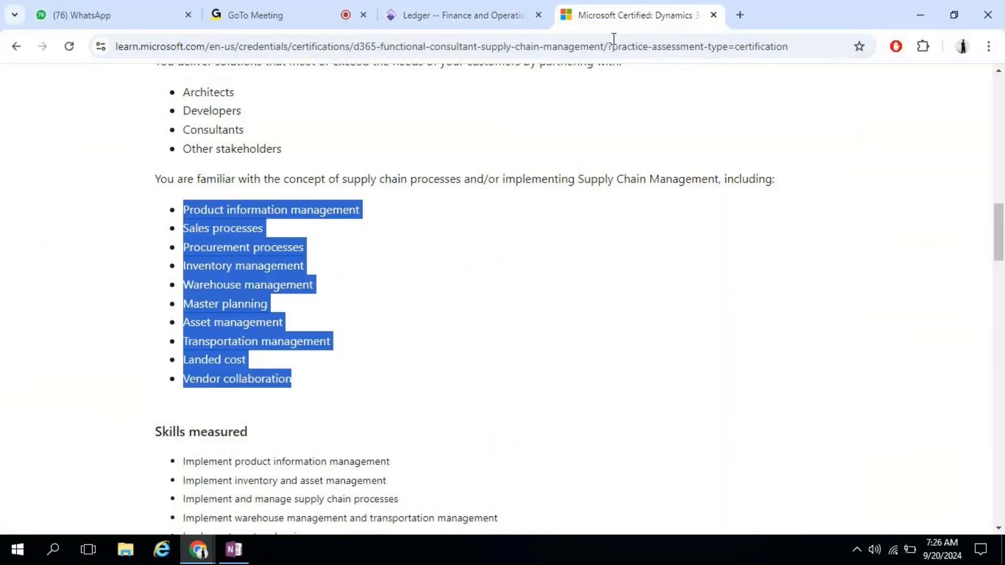
Step: Search 'gbp to inr on 10th sep' and find Investing.com's Sep 10, 2024 rate of 109.797
{"action": "left_click", "coordinate": [740, 15]}
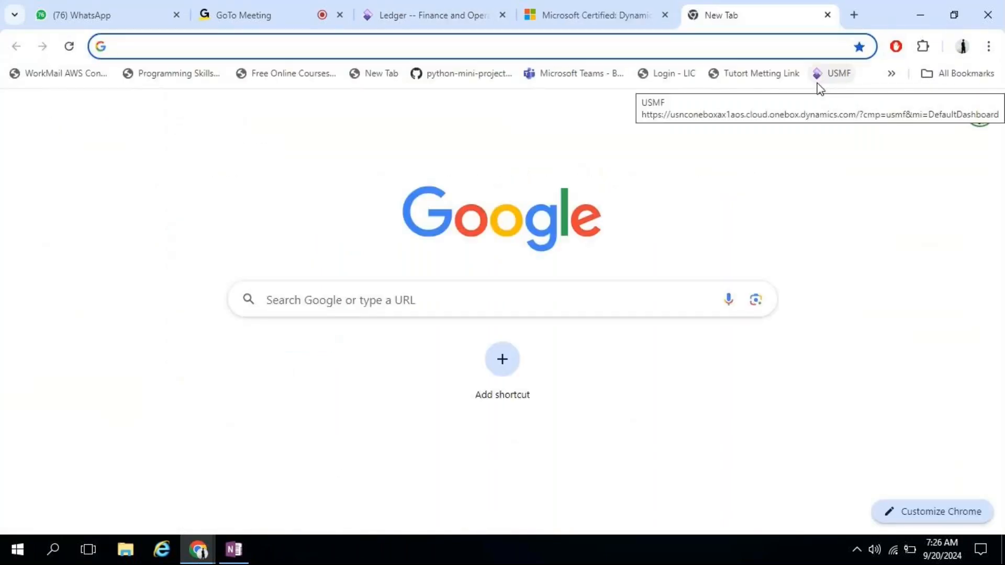
{"action": "type", "text": "gbp"}
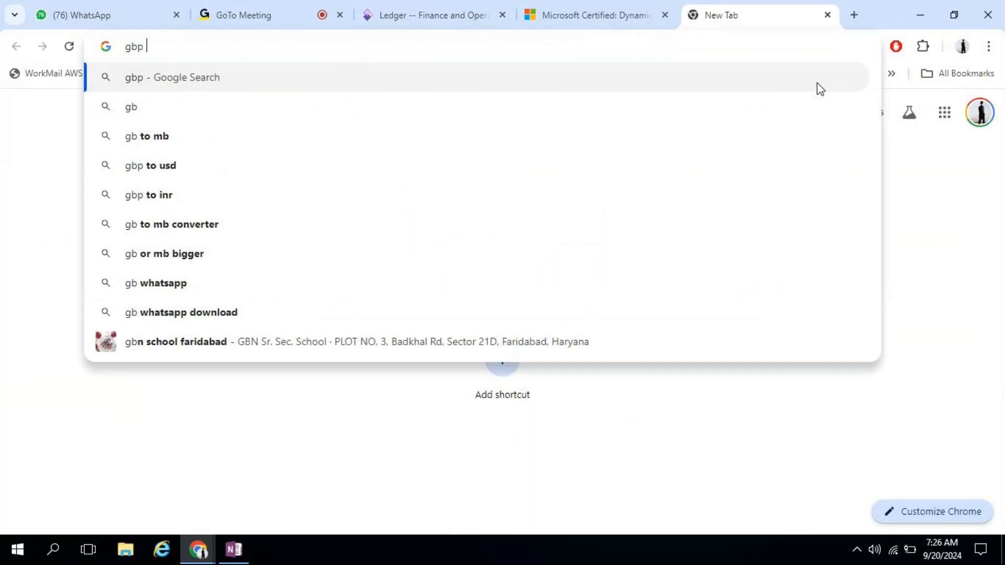
{"action": "type", "text": " to "}
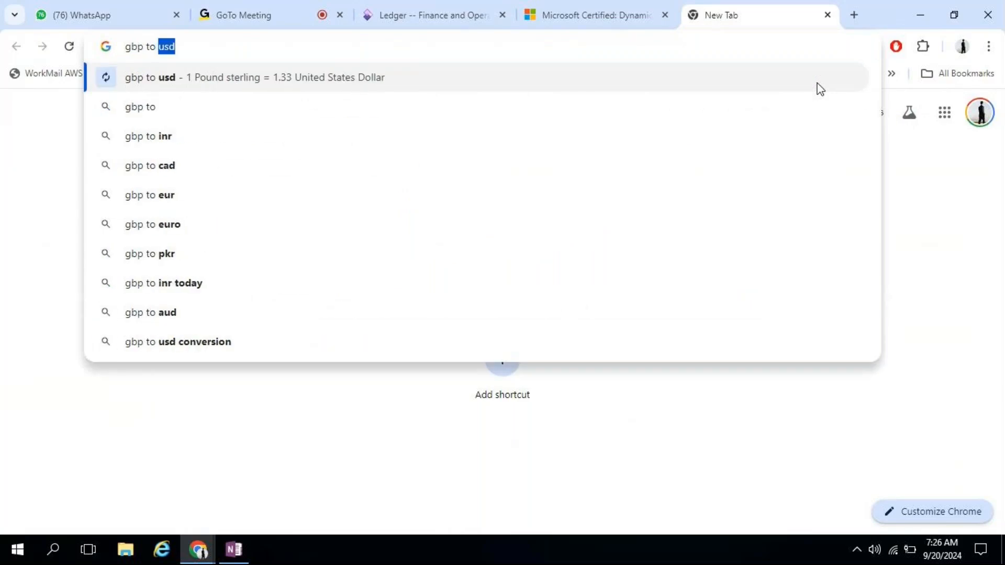
{"action": "type", "text": "inr on 10th sep"}
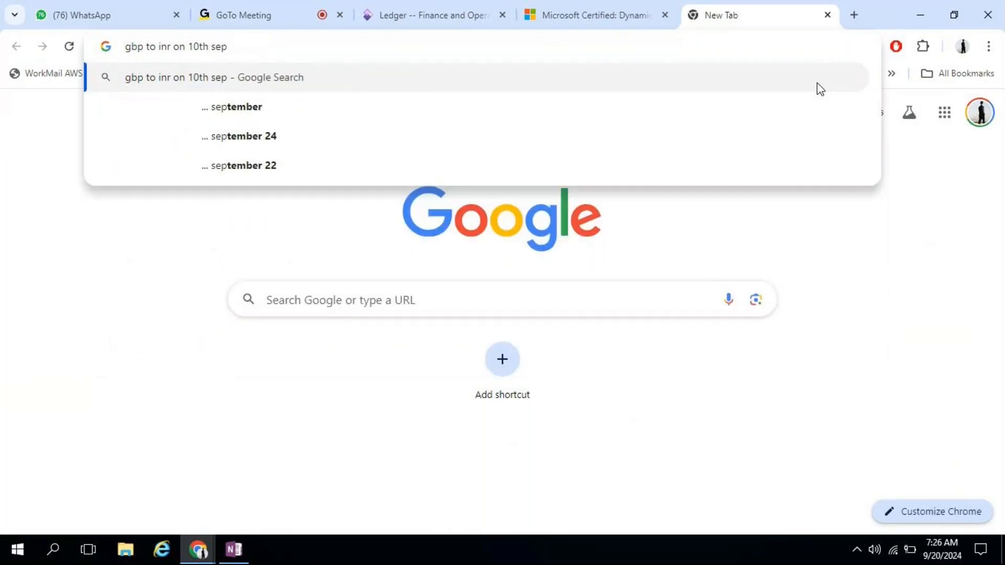
{"action": "key", "text": "Return"}
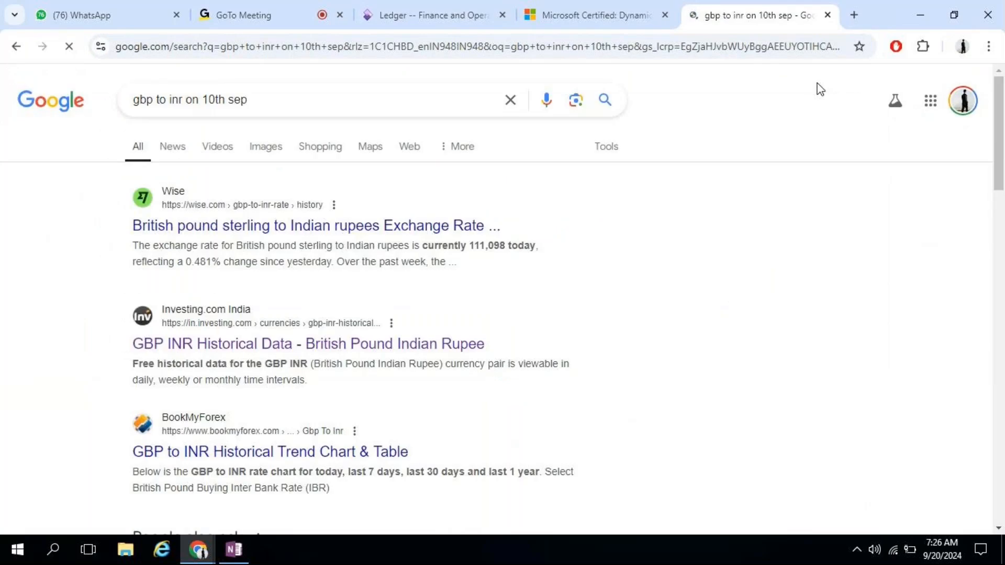
{"action": "left_click", "coordinate": [272, 355]}
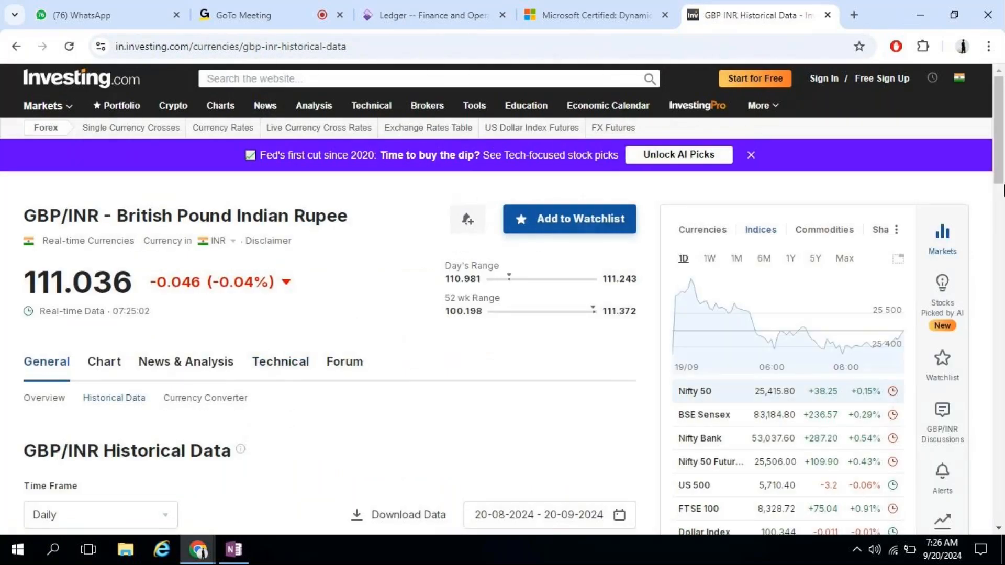
{"action": "left_click_drag", "start_coordinate": [1000, 139], "coordinate": [999, 259]}
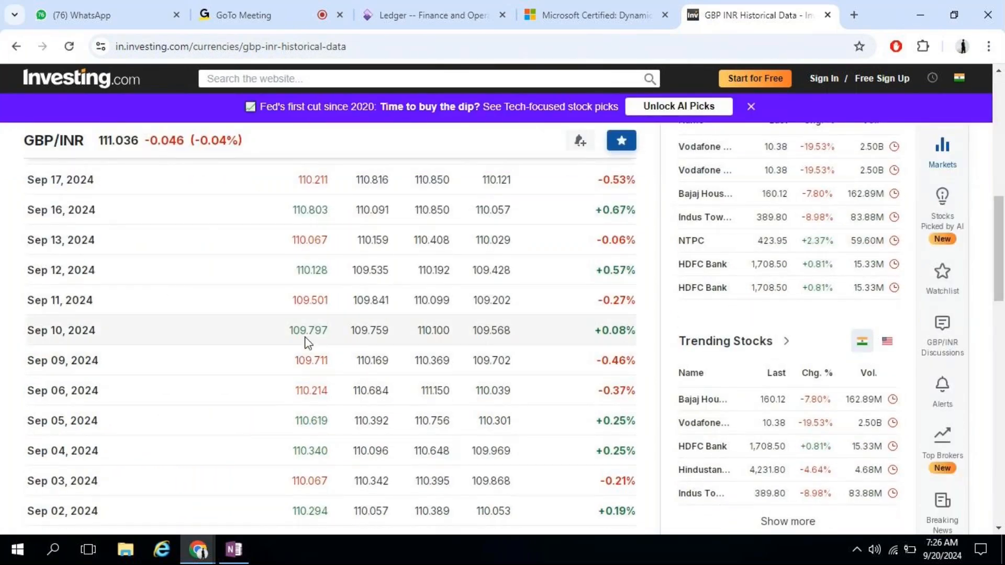
{"action": "left_click", "coordinate": [232, 551]}
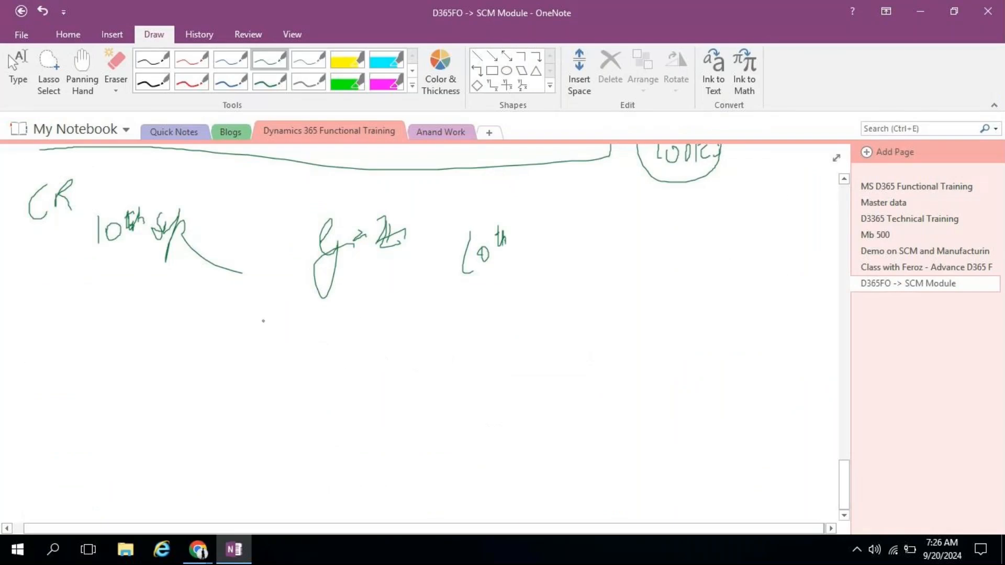
Step: Write 109.797 x1000 beside the 10th note
{"action": "left_click_drag", "start_coordinate": [620, 233], "coordinate": [618, 276]}
{"action": "left_click_drag", "start_coordinate": [646, 239], "coordinate": [685, 254]}
{"action": "left_click_drag", "start_coordinate": [683, 244], "coordinate": [682, 285]}
{"action": "mouse_move", "coordinate": [705, 243]}
{"action": "left_mouse_down"}
{"action": "mouse_move", "coordinate": [722, 275]}
{"action": "mouse_move", "coordinate": [743, 247]}
{"action": "mouse_move", "coordinate": [743, 276]}
{"action": "left_mouse_up"}
{"action": "left_click_drag", "start_coordinate": [748, 244], "coordinate": [757, 276]}
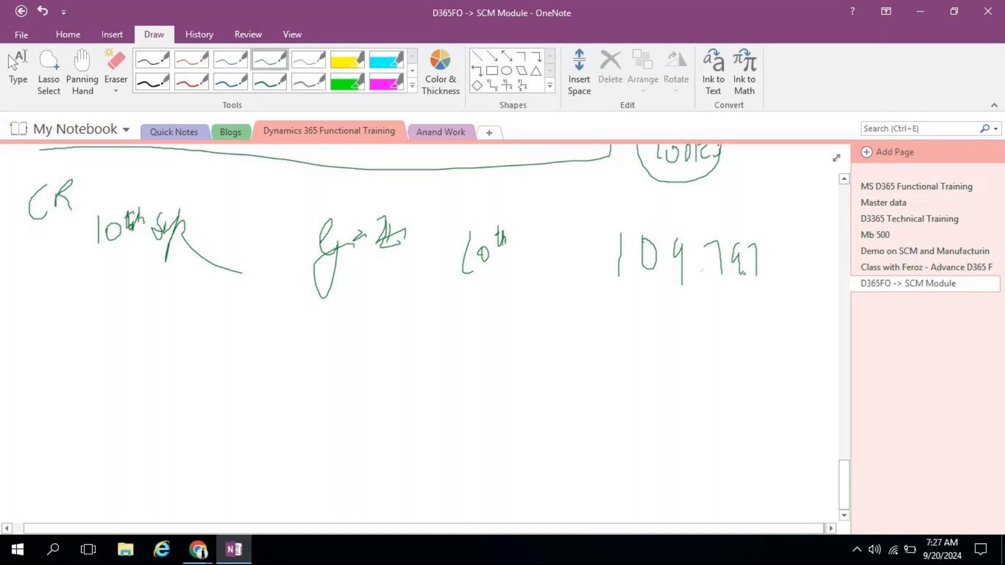
{"action": "left_click_drag", "start_coordinate": [770, 256], "coordinate": [783, 275]}
{"action": "mouse_move", "coordinate": [783, 258]}
{"action": "left_mouse_down"}
{"action": "mouse_move", "coordinate": [769, 276]}
{"action": "mouse_move", "coordinate": [801, 279]}
{"action": "mouse_move", "coordinate": [815, 264]}
{"action": "left_mouse_up"}
{"action": "mouse_move", "coordinate": [820, 270]}
{"action": "left_mouse_down"}
{"action": "mouse_move", "coordinate": [820, 280]}
{"action": "mouse_move", "coordinate": [826, 265]}
{"action": "left_mouse_up"}
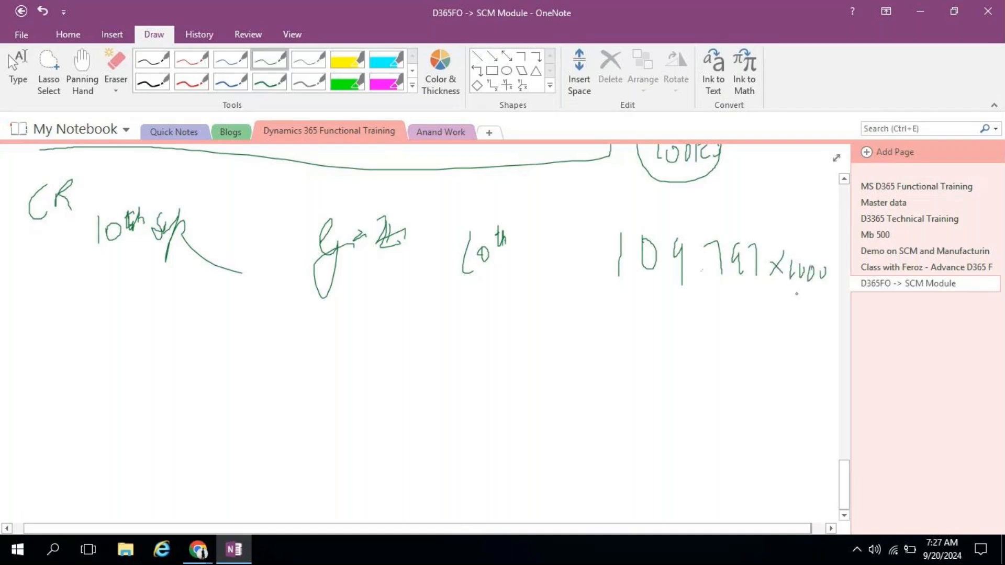
Step: Add a 20th line, check the Sep 20 rate, and start writing 111.052 beside it
{"action": "mouse_move", "coordinate": [387, 331]}
{"action": "left_mouse_down"}
{"action": "mouse_move", "coordinate": [391, 366]}
{"action": "mouse_move", "coordinate": [408, 373]}
{"action": "left_mouse_up"}
{"action": "mouse_move", "coordinate": [420, 355]}
{"action": "left_mouse_down"}
{"action": "mouse_move", "coordinate": [414, 379]}
{"action": "mouse_move", "coordinate": [419, 355]}
{"action": "mouse_move", "coordinate": [453, 324]}
{"action": "mouse_move", "coordinate": [462, 359]}
{"action": "left_mouse_up"}
{"action": "mouse_move", "coordinate": [439, 322]}
{"action": "left_mouse_down"}
{"action": "mouse_move", "coordinate": [441, 361]}
{"action": "mouse_move", "coordinate": [460, 327]}
{"action": "left_mouse_up"}
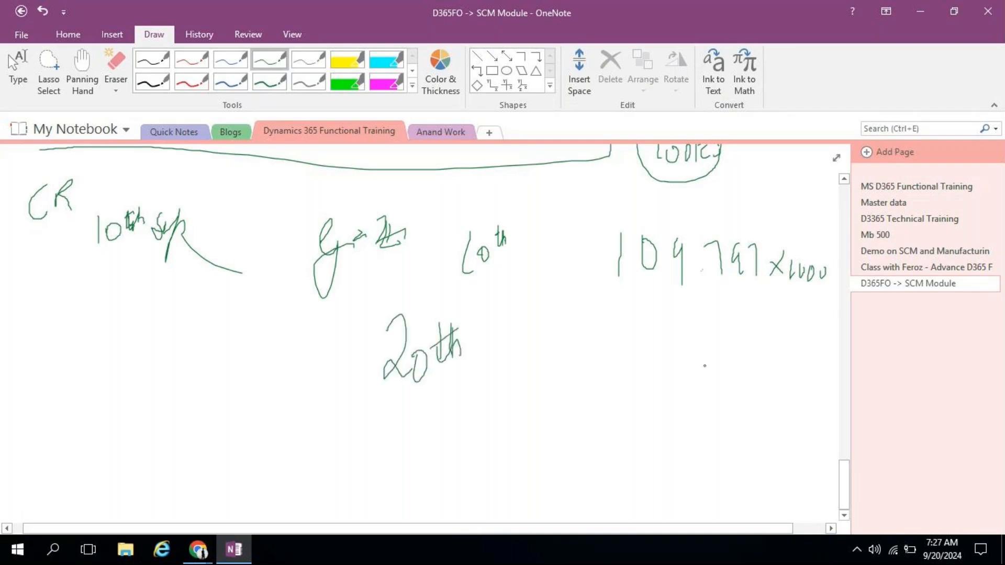
{"action": "key", "text": "alt+Tab"}
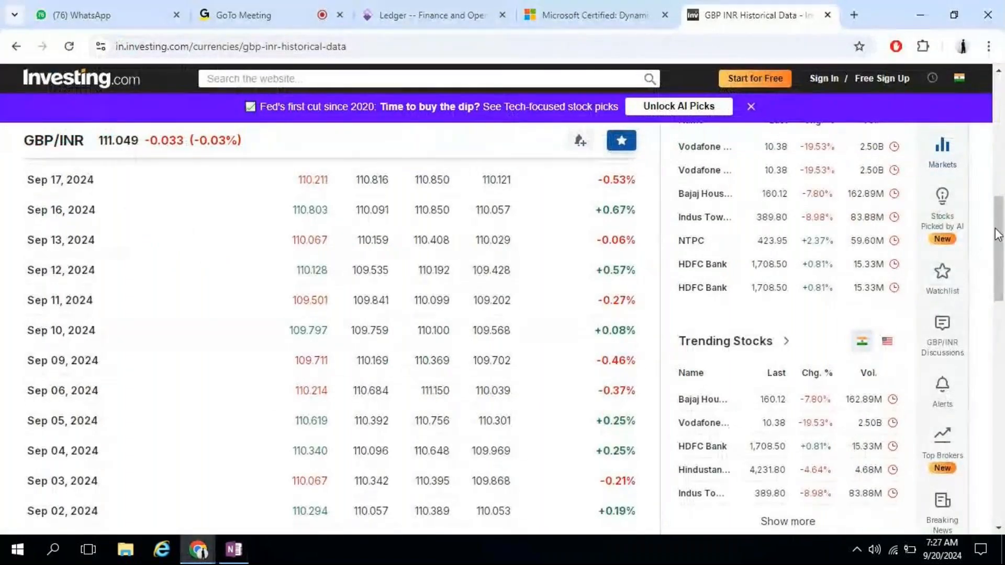
{"action": "scroll", "coordinate": [359, 329], "scroll_direction": "up", "scroll_amount": 5}
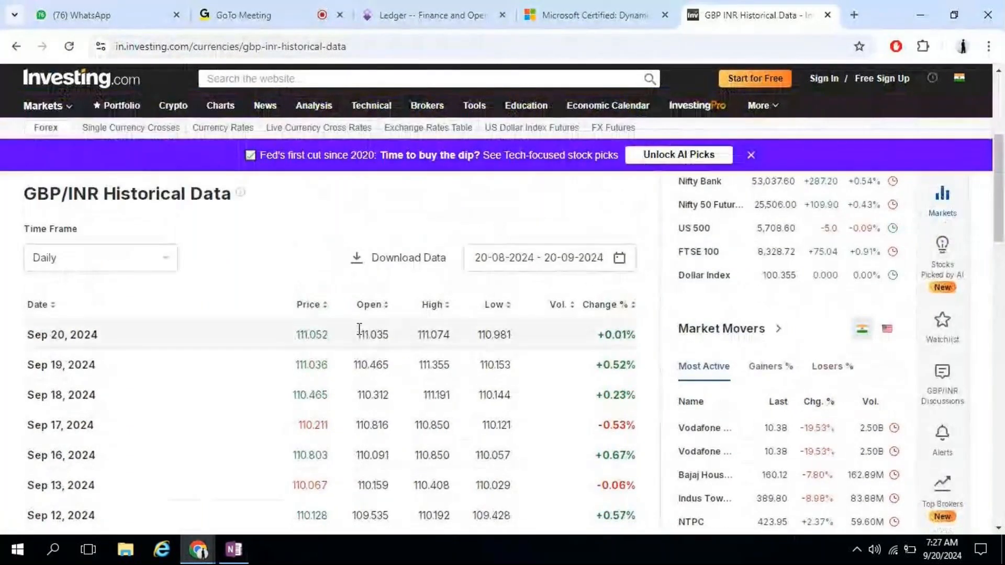
{"action": "key", "text": "alt+Tab"}
{"action": "left_click_drag", "start_coordinate": [601, 334], "coordinate": [597, 374]}
{"action": "mouse_move", "coordinate": [610, 334]}
{"action": "left_mouse_down"}
{"action": "mouse_move", "coordinate": [607, 367]}
{"action": "mouse_move", "coordinate": [649, 347]}
{"action": "mouse_move", "coordinate": [656, 366]}
{"action": "left_mouse_up"}
Step: Handwrite the 20th September rate as '111.052 x 1000' in OneNote
{"action": "left_click", "coordinate": [634, 361]}
{"action": "mouse_move", "coordinate": [678, 349]}
{"action": "left_mouse_down"}
{"action": "mouse_move", "coordinate": [685, 371]}
{"action": "mouse_move", "coordinate": [718, 372]}
{"action": "left_mouse_up"}
{"action": "mouse_move", "coordinate": [704, 363]}
{"action": "left_mouse_down"}
{"action": "mouse_move", "coordinate": [723, 354]}
{"action": "mouse_move", "coordinate": [740, 372]}
{"action": "left_mouse_up"}
{"action": "mouse_move", "coordinate": [750, 351]}
{"action": "left_mouse_down"}
{"action": "mouse_move", "coordinate": [762, 370]}
{"action": "mouse_move", "coordinate": [774, 353]}
{"action": "left_mouse_up"}
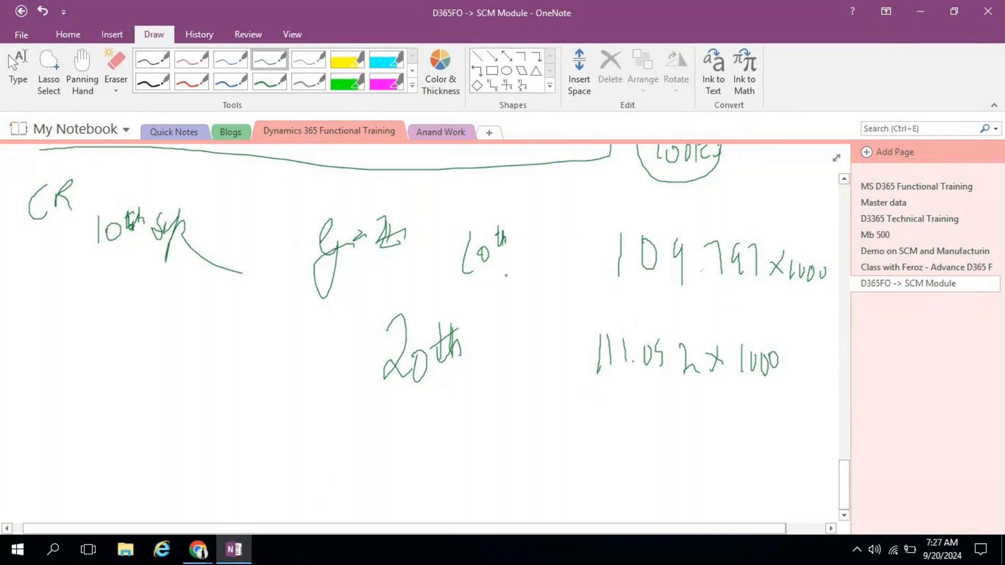
Step: Tick the 10th entry, circle both amounts, and link them with an arrow toward the conversion note
{"action": "mouse_move", "coordinate": [518, 214]}
{"action": "left_mouse_down"}
{"action": "mouse_move", "coordinate": [529, 233]}
{"action": "mouse_move", "coordinate": [555, 197]}
{"action": "left_mouse_up"}
{"action": "mouse_move", "coordinate": [762, 239]}
{"action": "left_mouse_down"}
{"action": "mouse_move", "coordinate": [607, 226]}
{"action": "mouse_move", "coordinate": [594, 282]}
{"action": "mouse_move", "coordinate": [783, 275]}
{"action": "mouse_move", "coordinate": [746, 232]}
{"action": "left_mouse_up"}
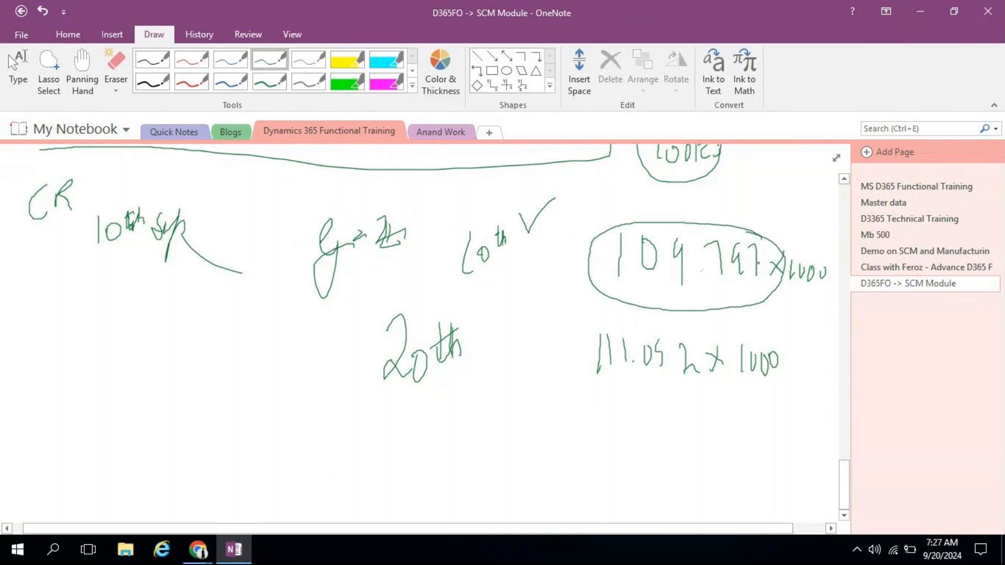
{"action": "mouse_move", "coordinate": [701, 340]}
{"action": "left_mouse_down"}
{"action": "mouse_move", "coordinate": [589, 326]}
{"action": "mouse_move", "coordinate": [774, 385]}
{"action": "mouse_move", "coordinate": [647, 336]}
{"action": "left_mouse_up"}
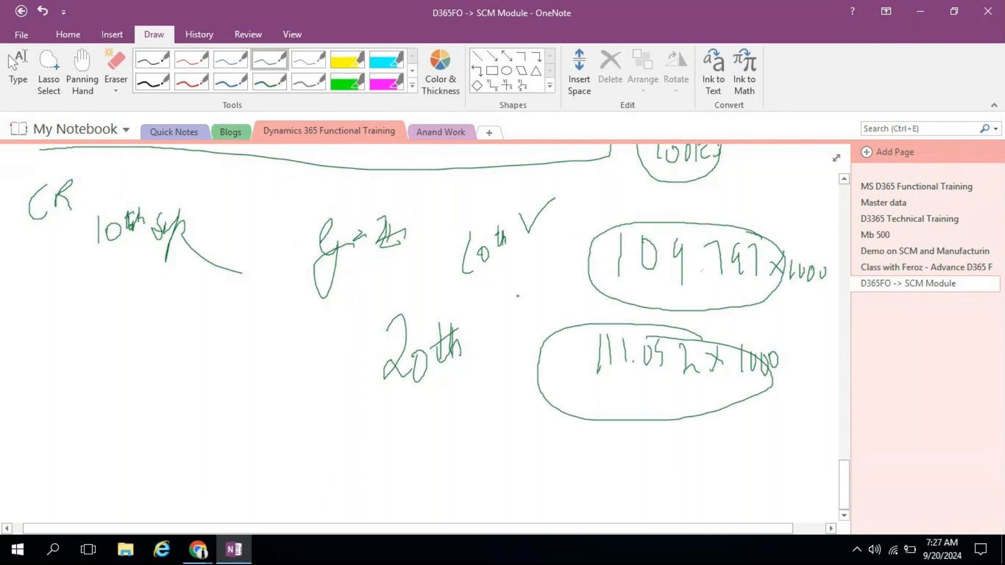
{"action": "mouse_move", "coordinate": [589, 267]}
{"action": "left_mouse_down"}
{"action": "mouse_move", "coordinate": [556, 271]}
{"action": "mouse_move", "coordinate": [550, 333]}
{"action": "left_mouse_up"}
{"action": "mouse_move", "coordinate": [539, 295]}
{"action": "left_mouse_down"}
{"action": "mouse_move", "coordinate": [349, 295]}
{"action": "mouse_move", "coordinate": [369, 311]}
{"action": "left_mouse_up"}
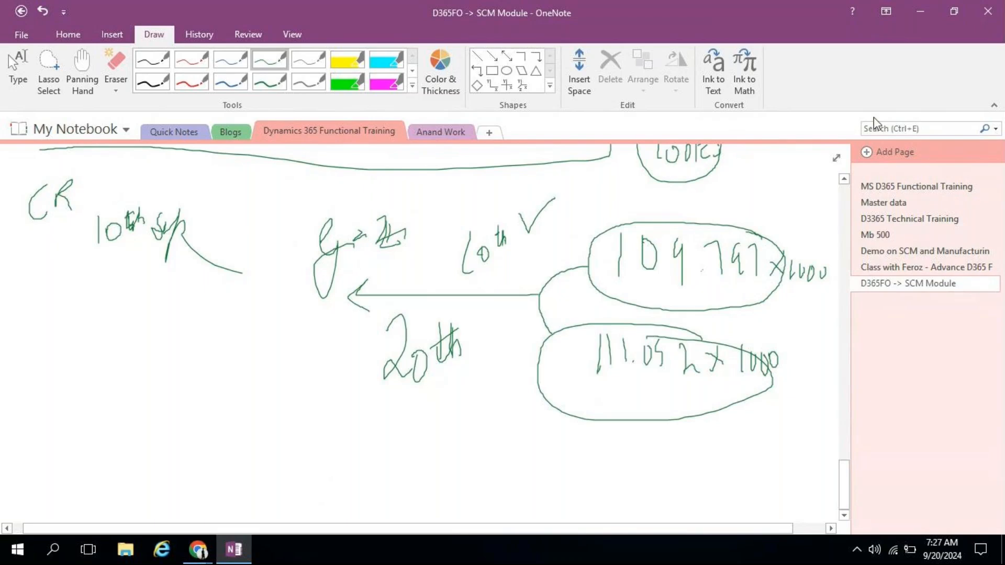
Step: Back on the Delhivery LLC ledger, search main accounts and set Realised gain to 801300
{"action": "left_click", "coordinate": [917, 16]}
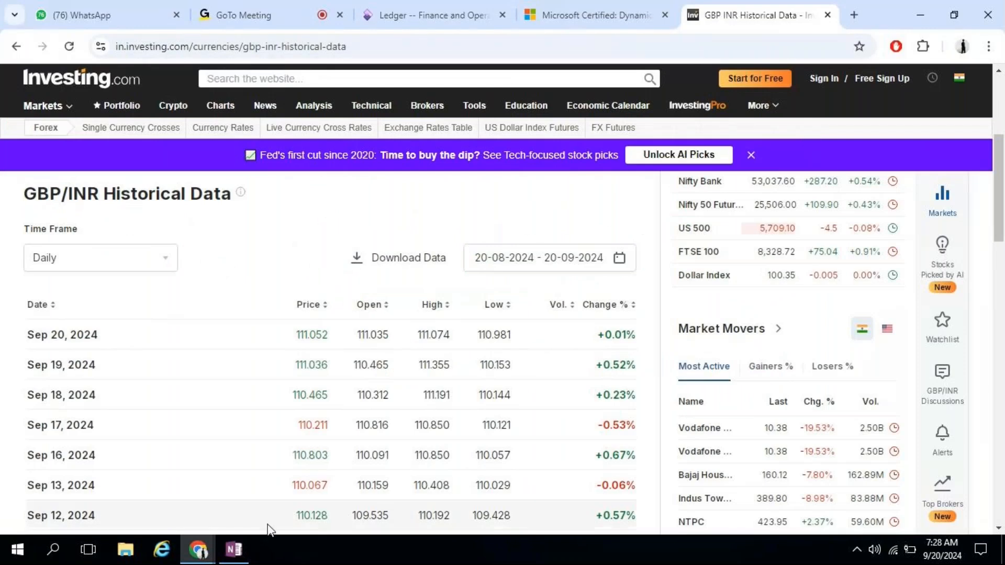
{"action": "left_click", "coordinate": [427, 15]}
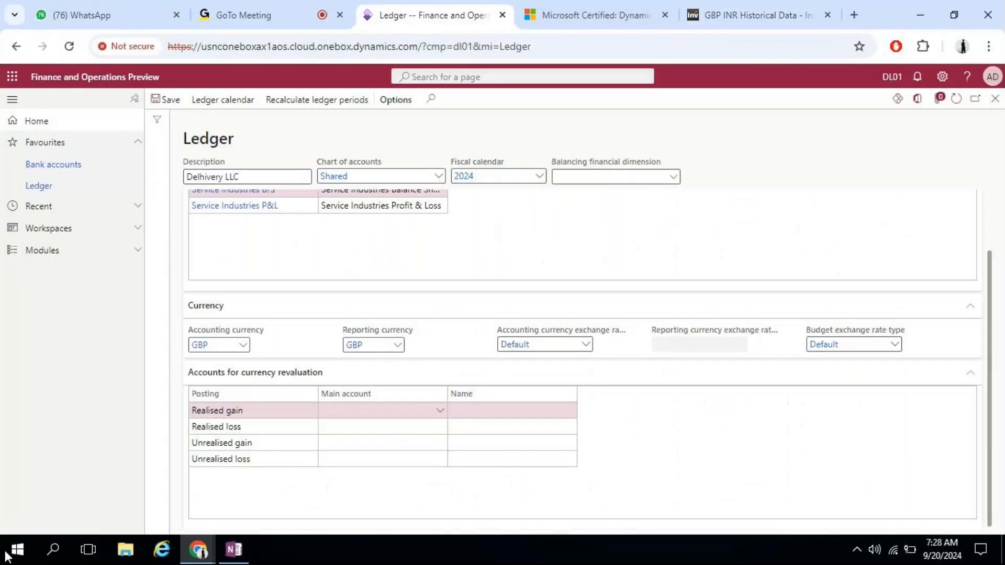
{"action": "left_click", "coordinate": [441, 416]}
{"action": "left_click", "coordinate": [440, 412]}
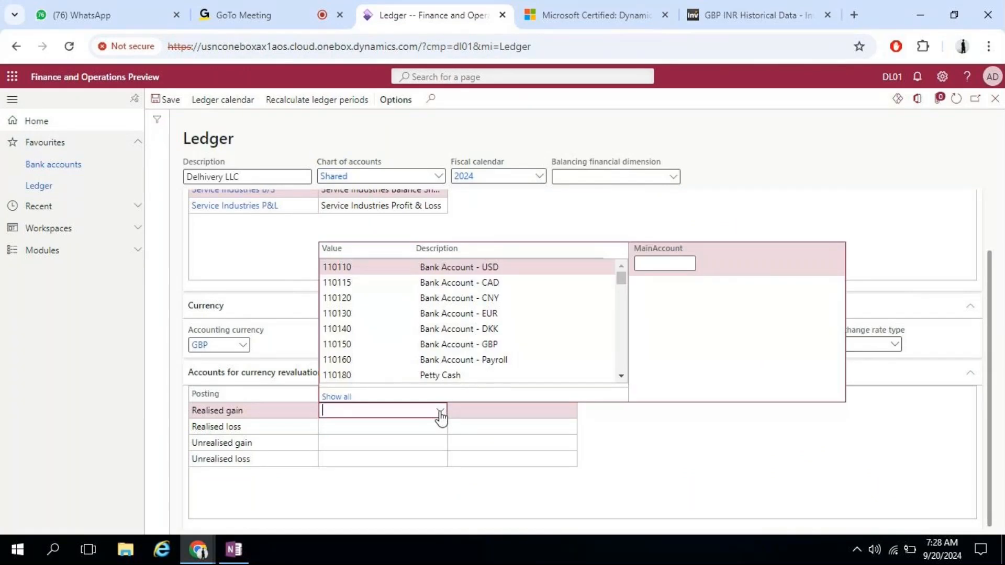
{"action": "type", "text": "curr"}
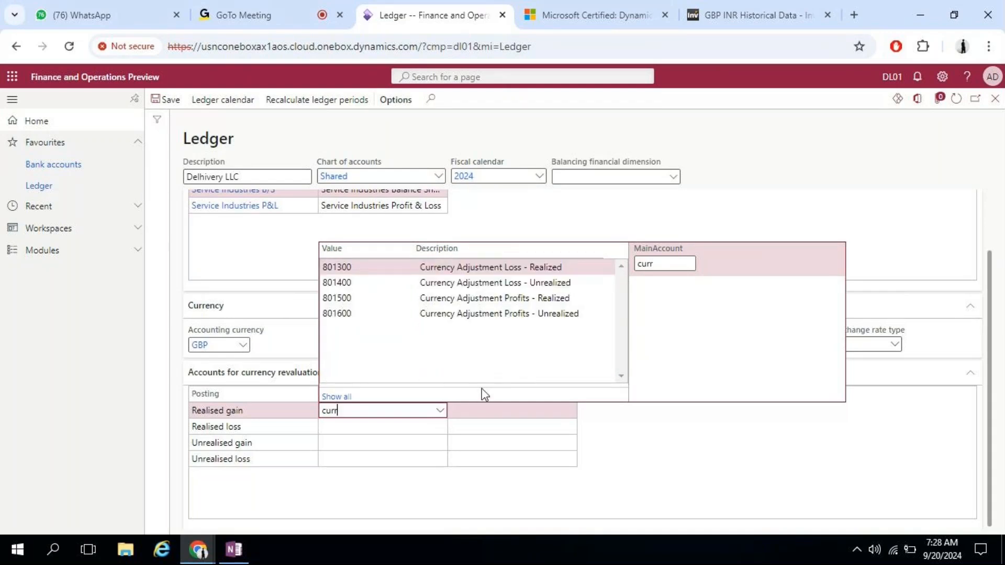
{"action": "key", "text": "BackSpace"}
{"action": "key", "text": "BackSpace"}
{"action": "key", "text": "BackSpace"}
{"action": "key", "text": "BackSpace"}
{"action": "type", "text": "exch"}
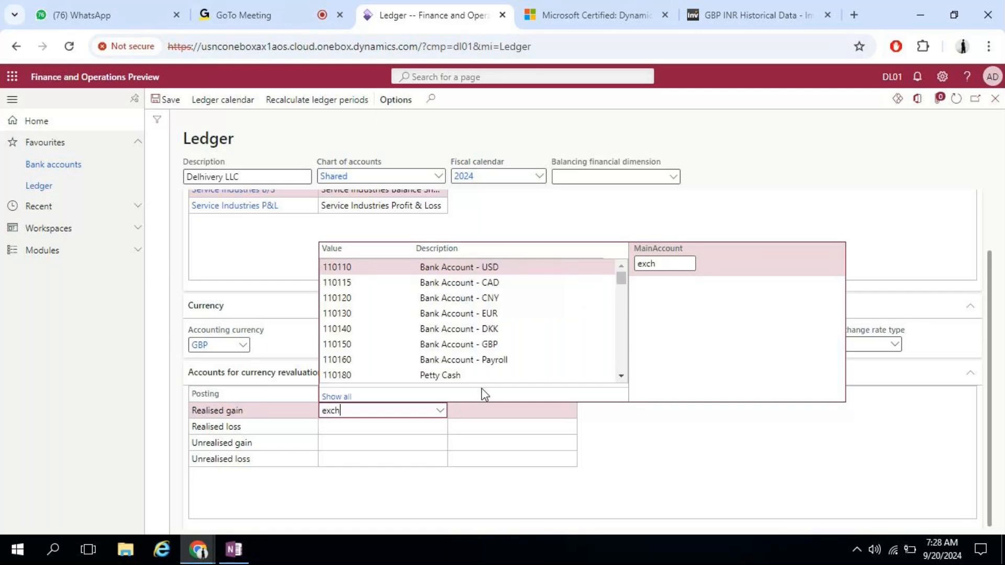
{"action": "key", "text": "BackSpace"}
{"action": "key", "text": "BackSpace"}
{"action": "key", "text": "BackSpace"}
{"action": "key", "text": "BackSpace"}
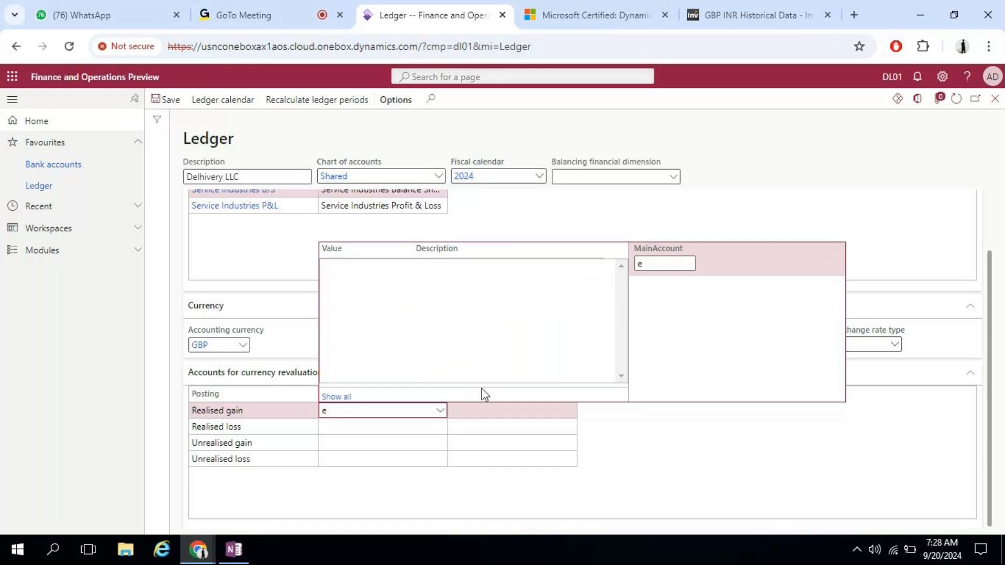
{"action": "type", "text": "loss"}
{"action": "key", "text": "BackSpace"}
{"action": "key", "text": "BackSpace"}
{"action": "key", "text": "BackSpace"}
{"action": "type", "text": "curr"}
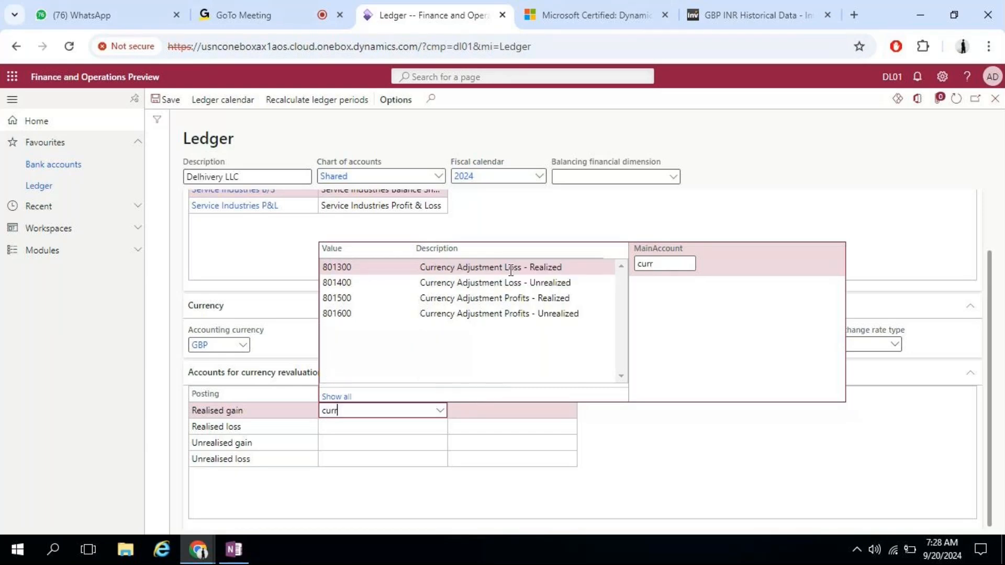
{"action": "left_click", "coordinate": [513, 267]}
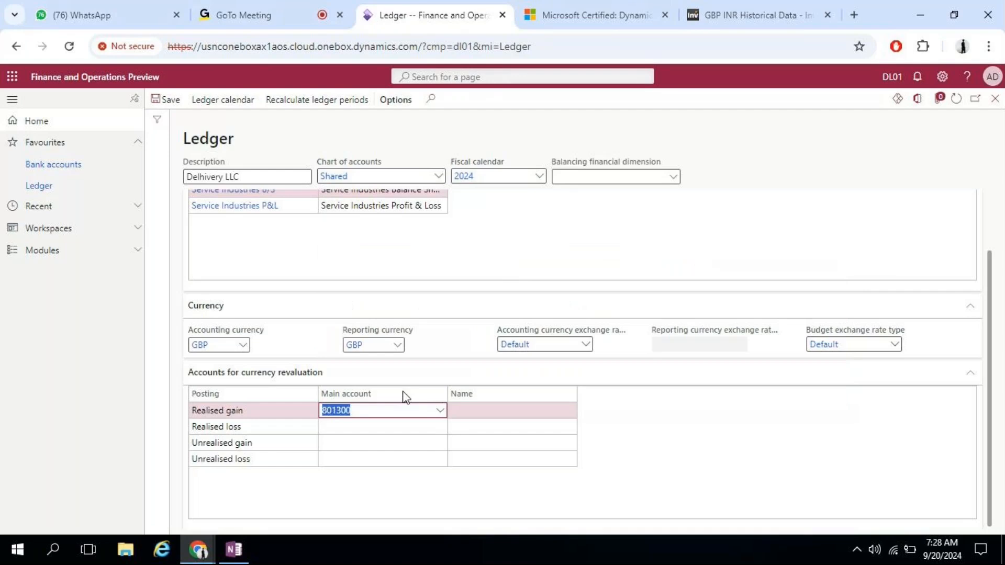
Step: Set the Realised loss main account to 801300
{"action": "left_click", "coordinate": [429, 427]}
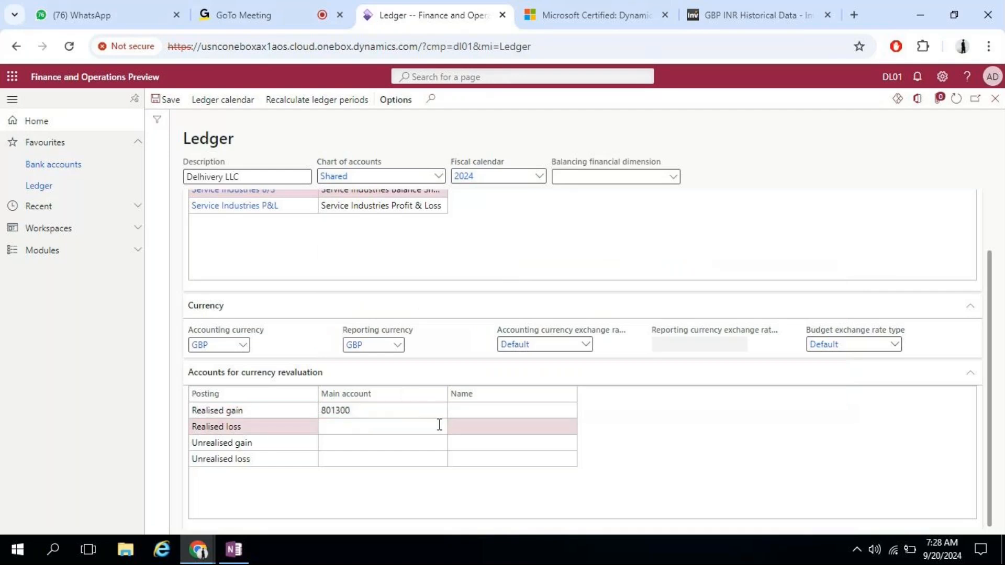
{"action": "left_click", "coordinate": [439, 426]}
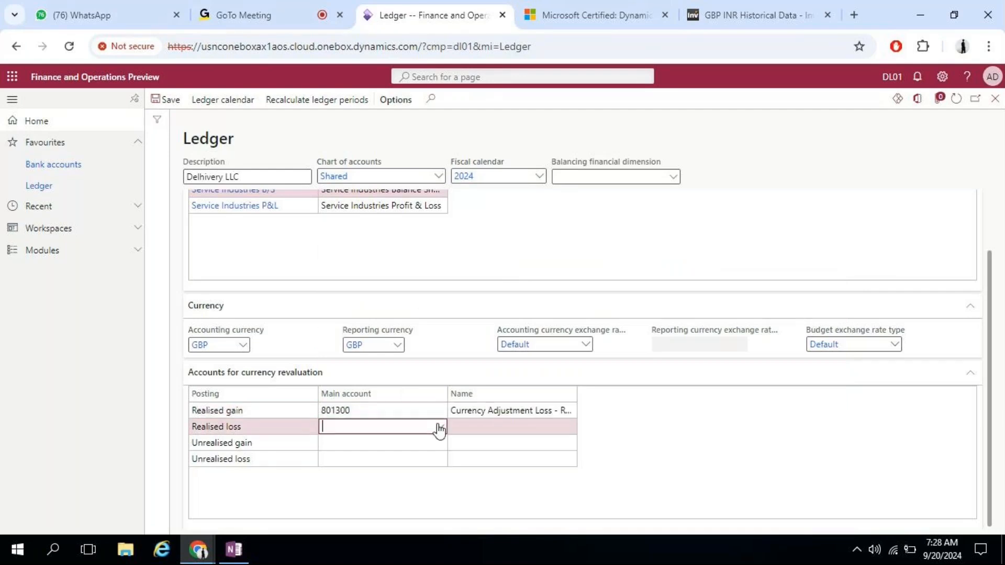
{"action": "type", "text": "curr"}
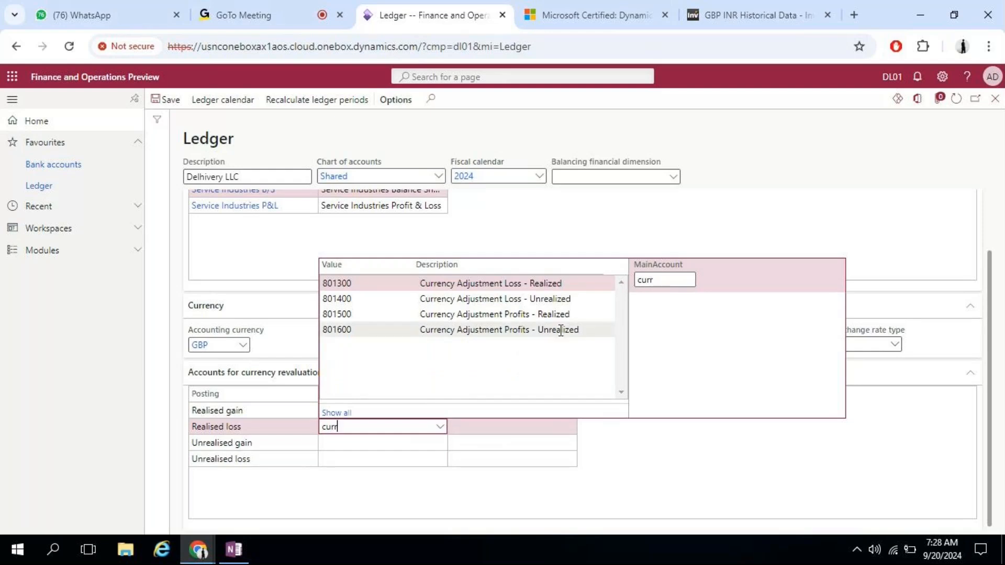
{"action": "left_click", "coordinate": [550, 284]}
Step: Change the Realised gain main account to 801500
{"action": "left_click", "coordinate": [377, 414]}
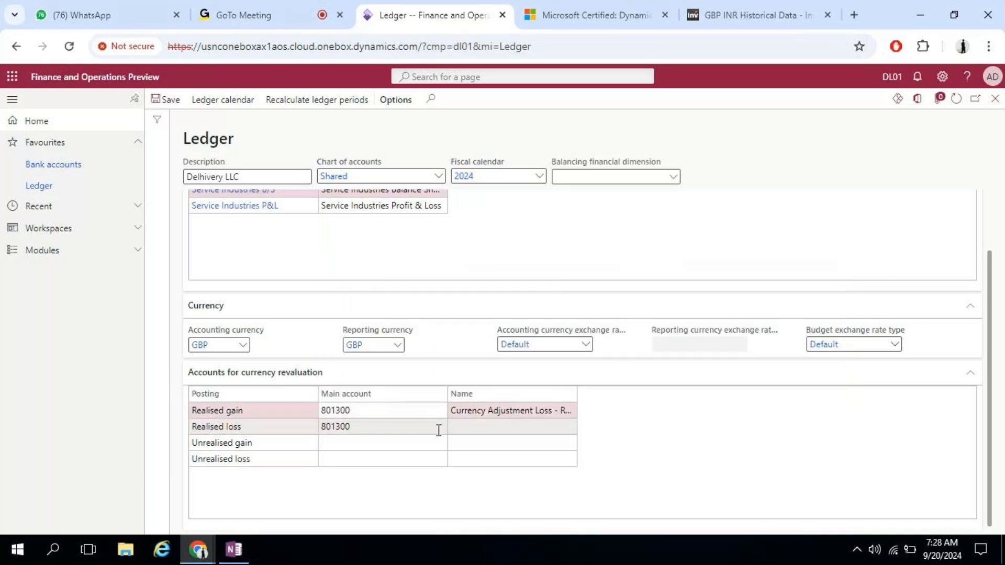
{"action": "left_click", "coordinate": [440, 411]}
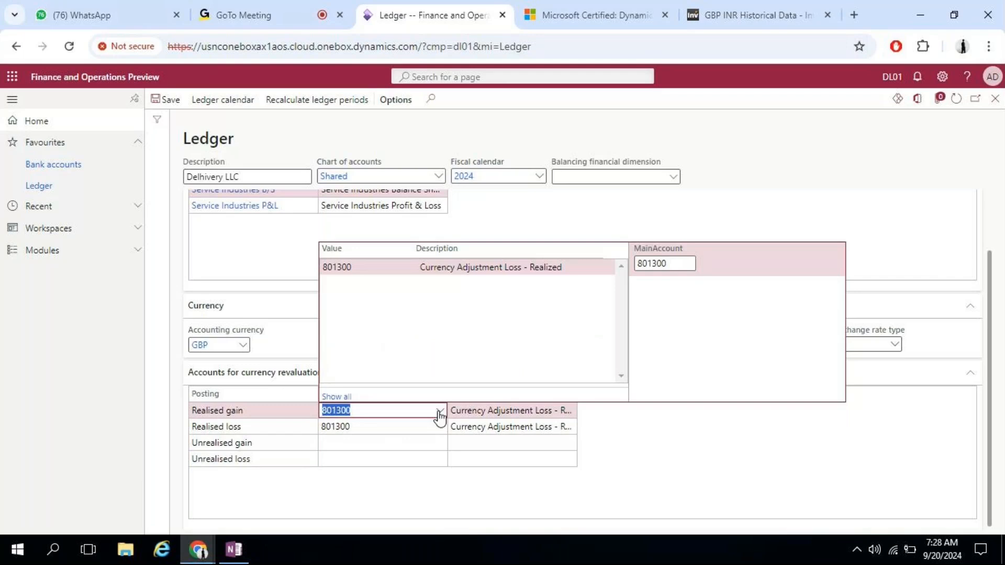
{"action": "left_click", "coordinate": [674, 266]}
{"action": "key", "text": "BackSpace"}
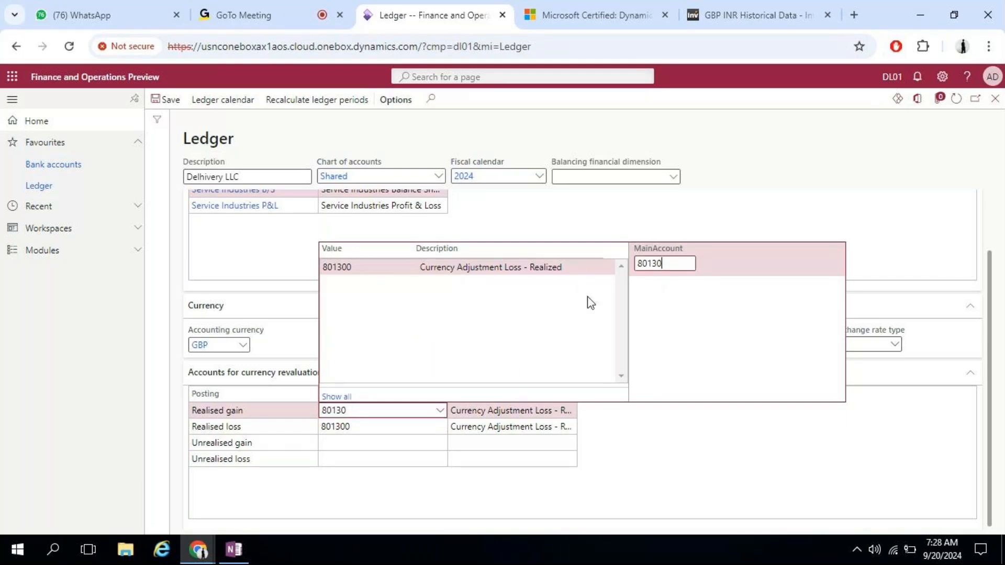
{"action": "key", "text": "BackSpace"}
{"action": "key", "text": "BackSpace"}
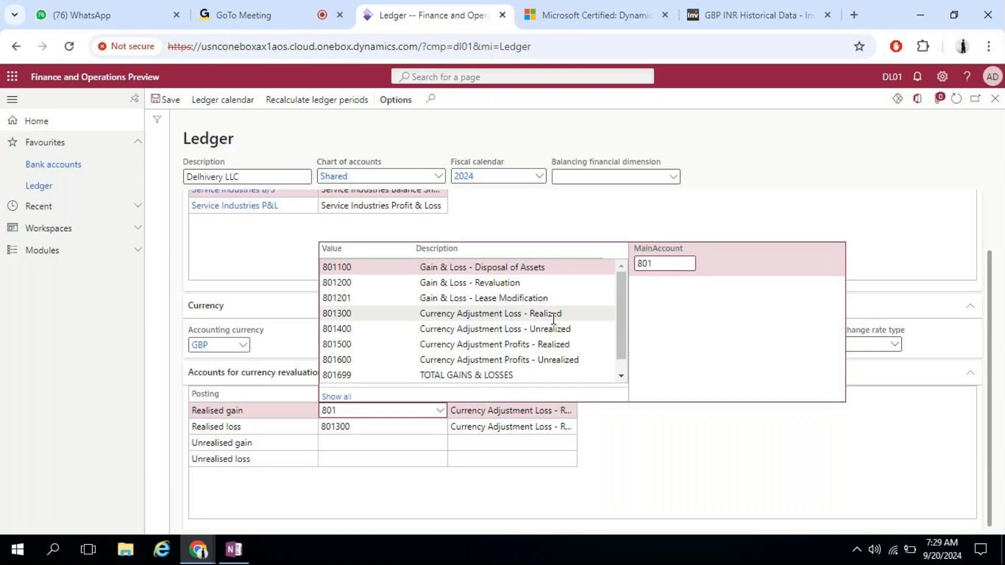
{"action": "left_click", "coordinate": [574, 344]}
{"action": "left_click", "coordinate": [392, 444]}
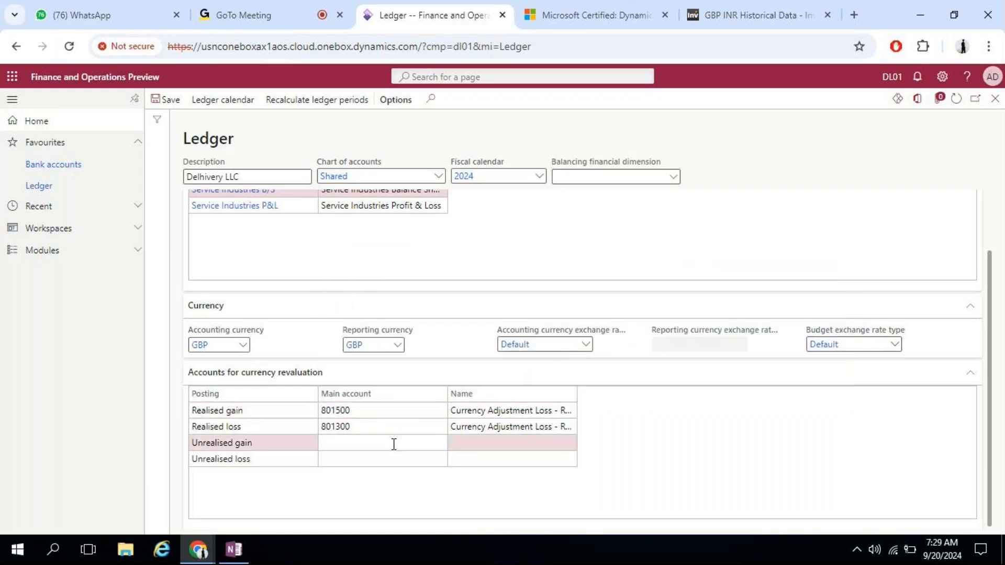
{"action": "left_click", "coordinate": [442, 443]}
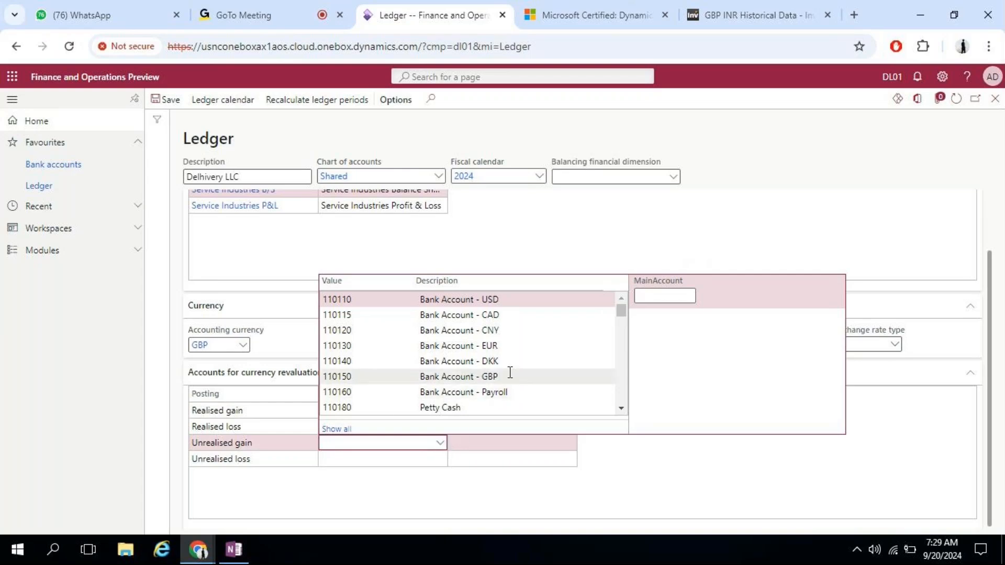
Step: Filter the account lookup by 'currency' and set Unrealised gain to 801600
{"action": "left_click_drag", "start_coordinate": [621, 317], "coordinate": [614, 387]}
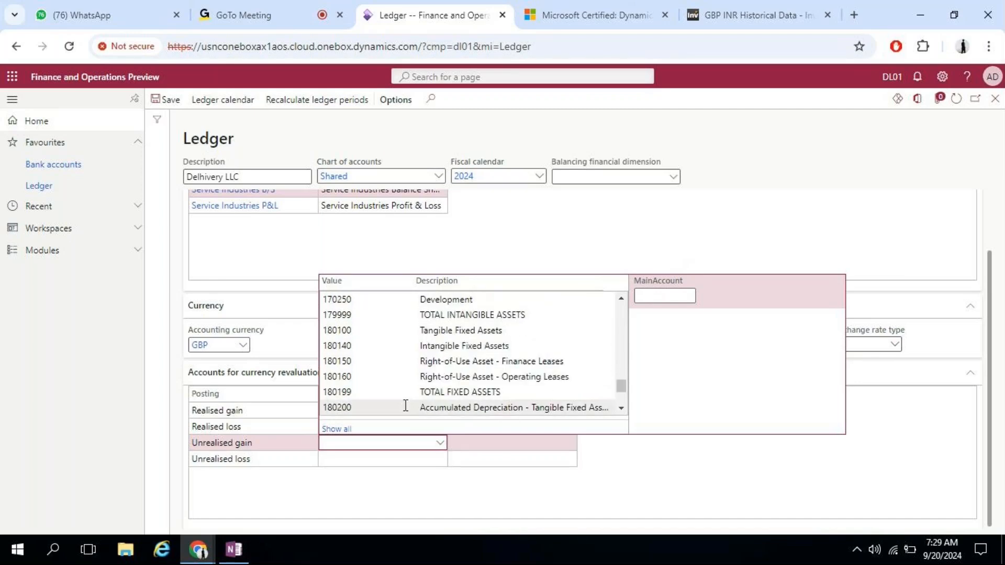
{"action": "left_click", "coordinate": [661, 294]}
{"action": "type", "text": "c"}
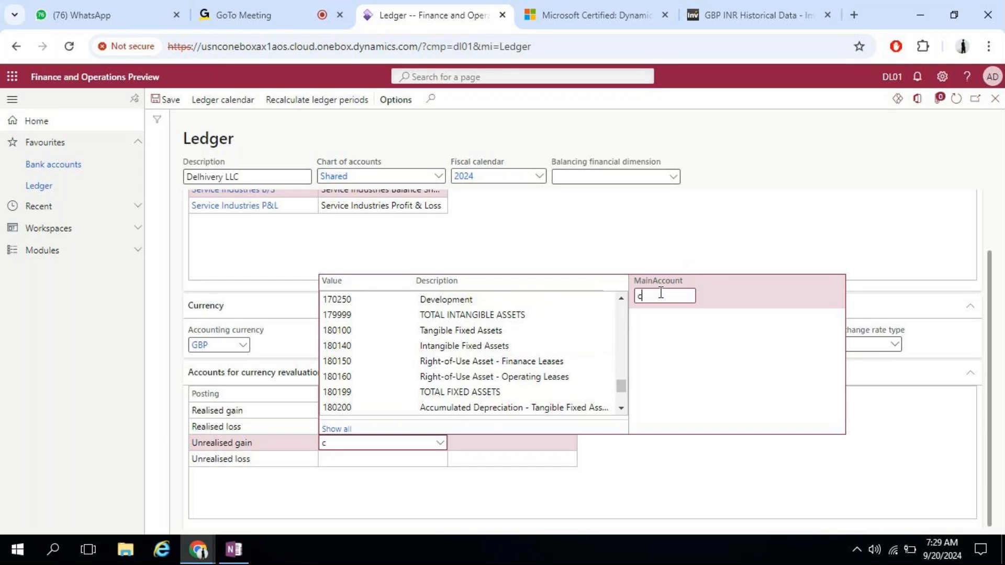
{"action": "type", "text": "urrency"}
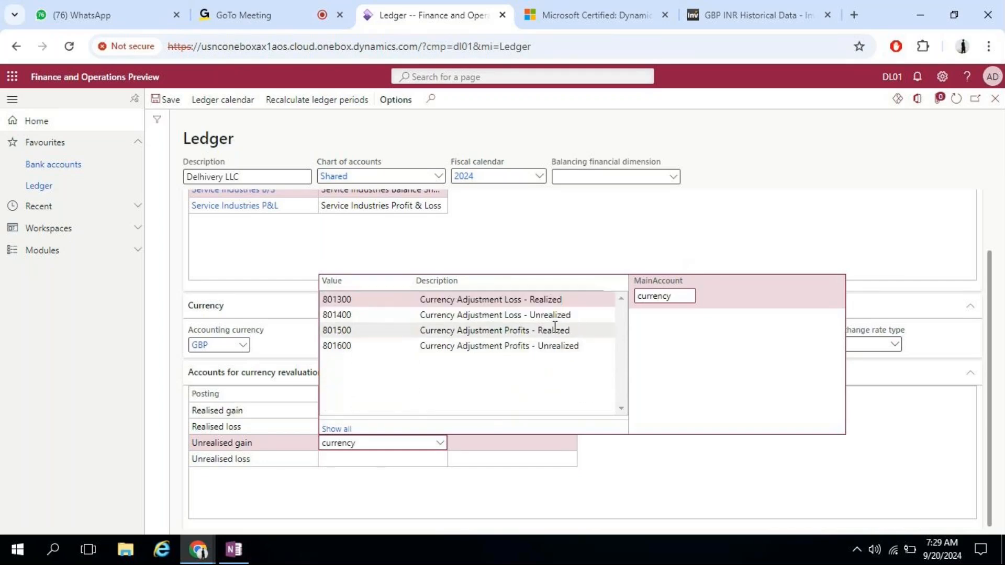
{"action": "left_click", "coordinate": [546, 346]}
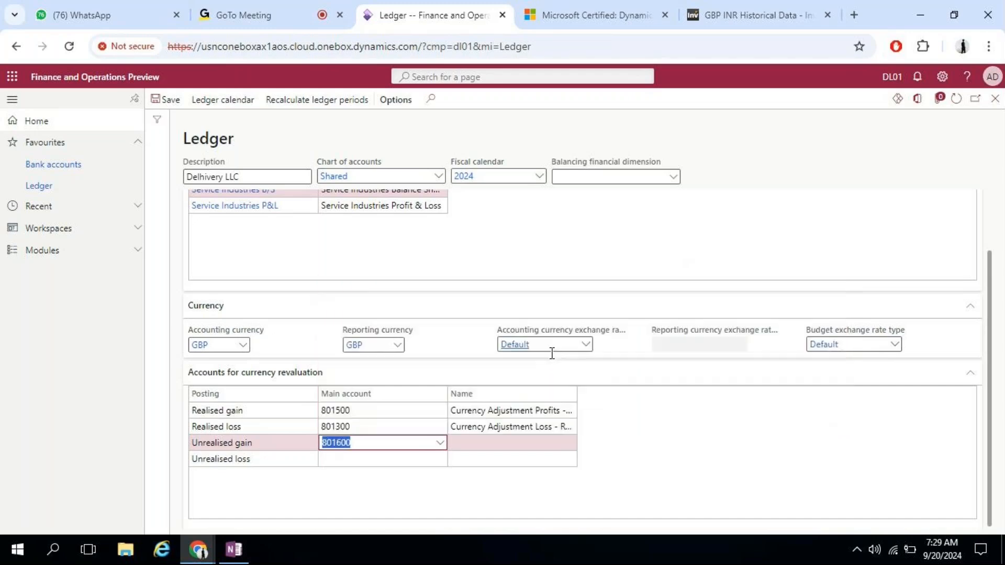
Step: Set Unrealised loss to 801400 and save the ledger
{"action": "left_click", "coordinate": [439, 460]}
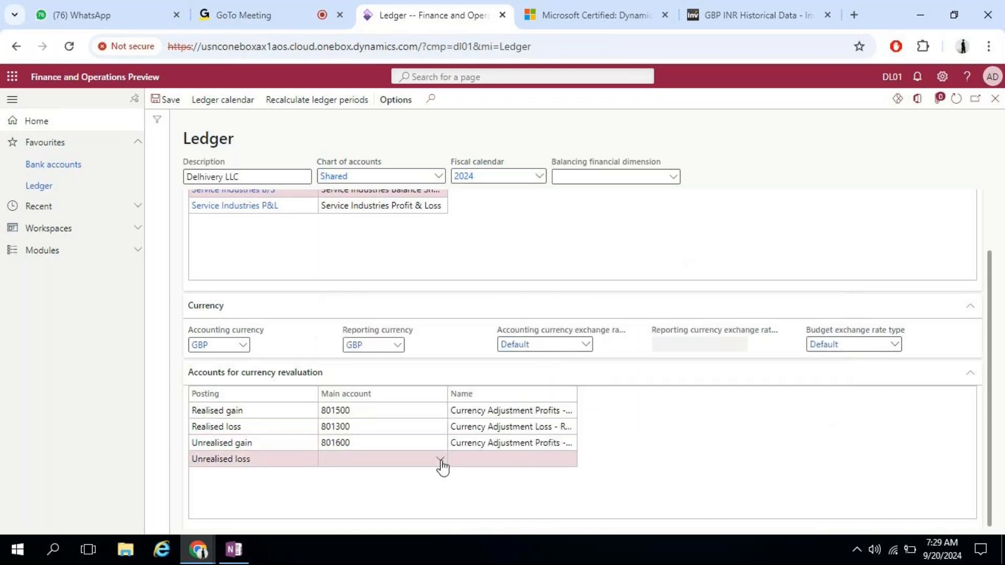
{"action": "left_click", "coordinate": [440, 460]}
{"action": "left_click", "coordinate": [653, 313]}
{"action": "type", "text": "currency"}
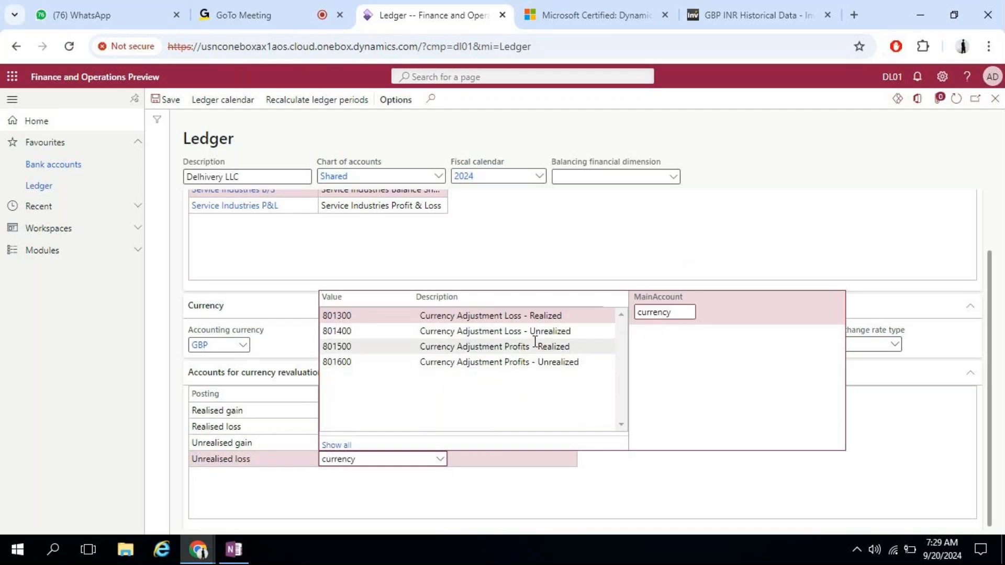
{"action": "left_click", "coordinate": [536, 338]}
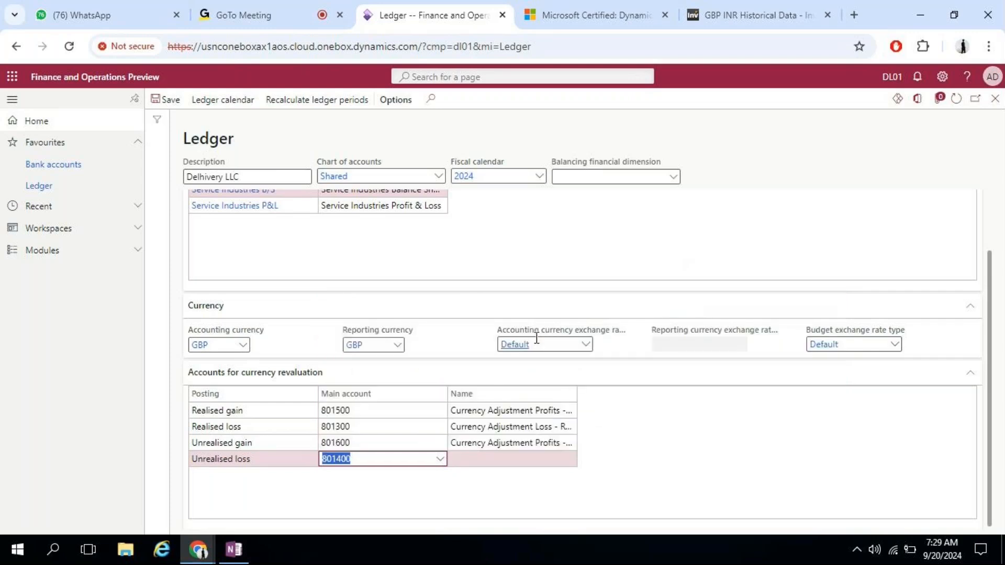
{"action": "left_click", "coordinate": [439, 460]}
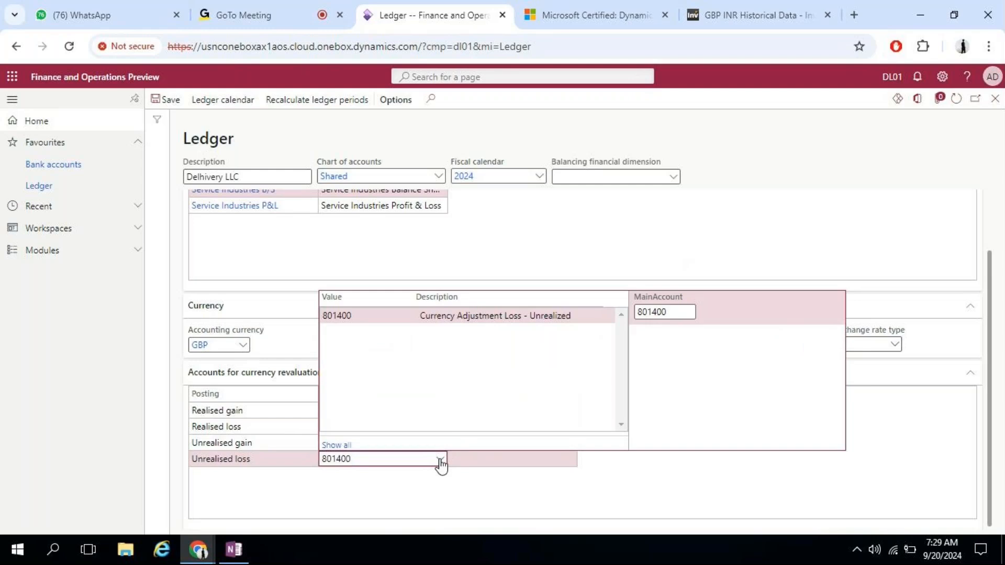
{"action": "left_click", "coordinate": [440, 460]}
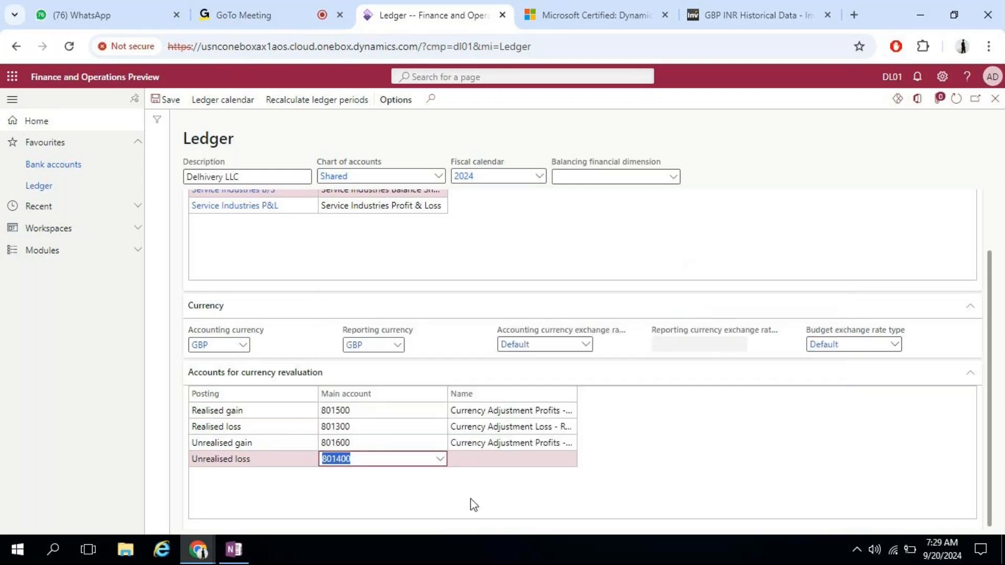
{"action": "left_click", "coordinate": [178, 102]}
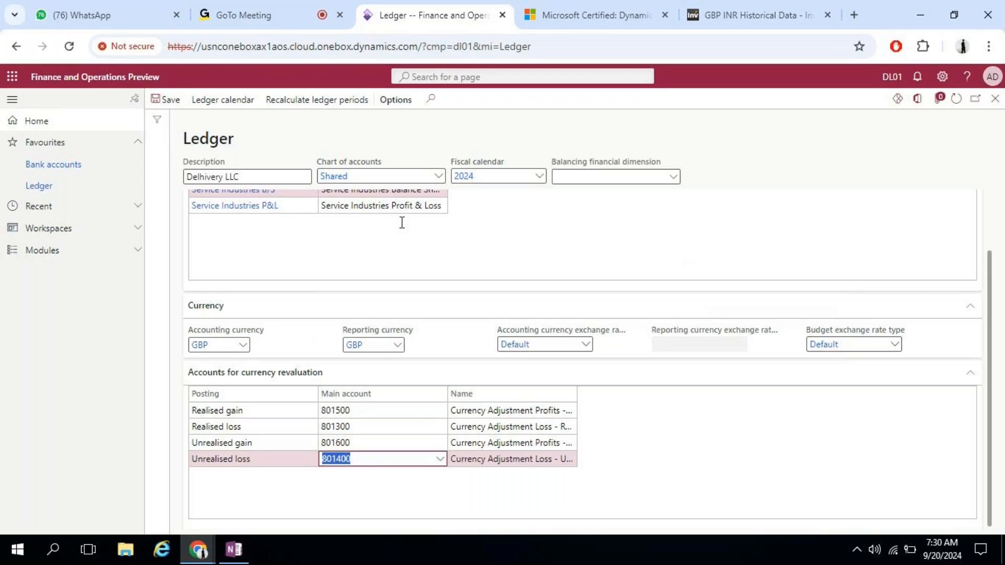
Step: Save the ledger from the top of the form and expand the Modules list
{"action": "left_click_drag", "start_coordinate": [994, 275], "coordinate": [987, 157]}
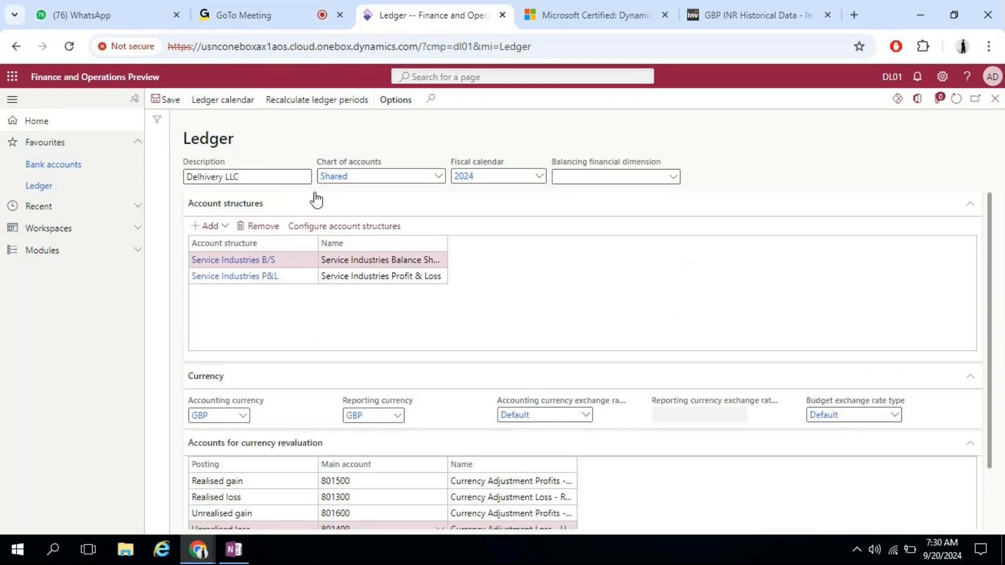
{"action": "left_click", "coordinate": [169, 100]}
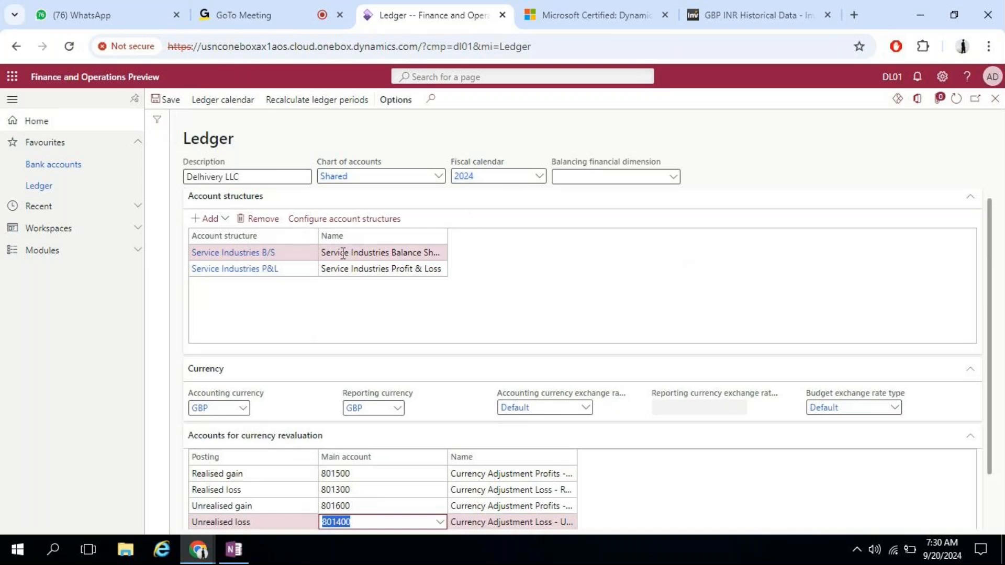
{"action": "left_click", "coordinate": [117, 256]}
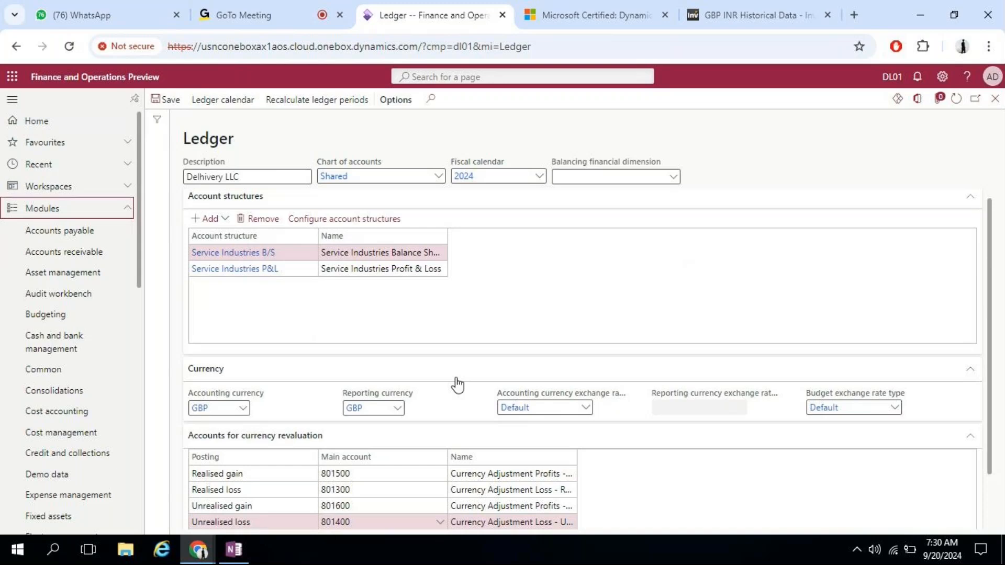
{"action": "left_click", "coordinate": [896, 81]}
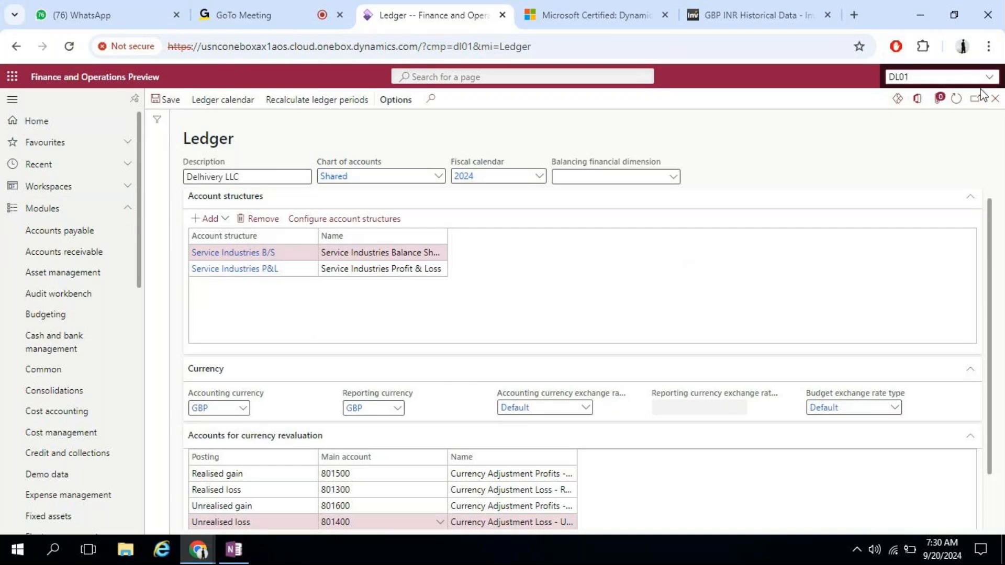
Step: Switch the active company from DL01 to USMF
{"action": "left_click", "coordinate": [927, 77]}
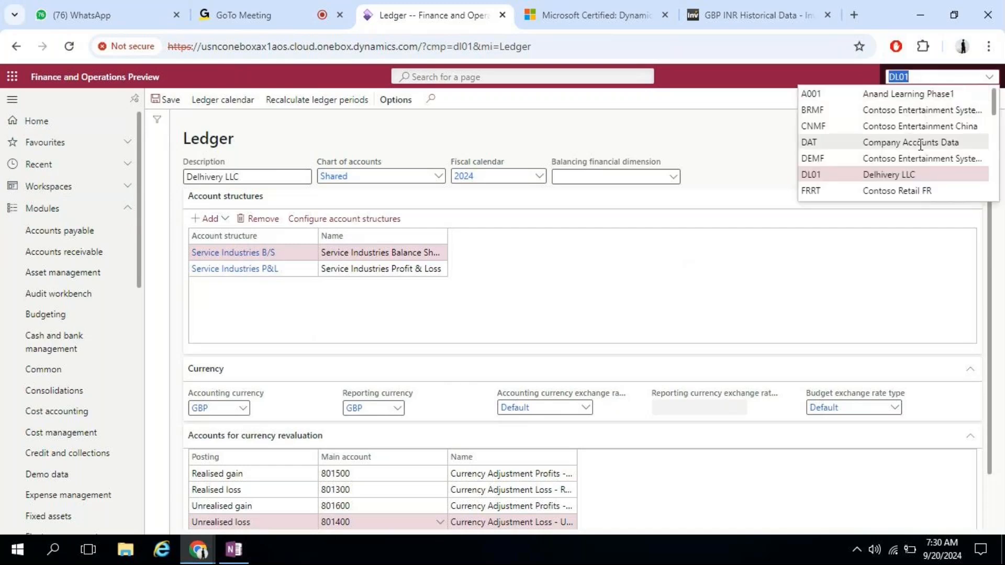
{"action": "left_click_drag", "start_coordinate": [998, 97], "coordinate": [992, 212]}
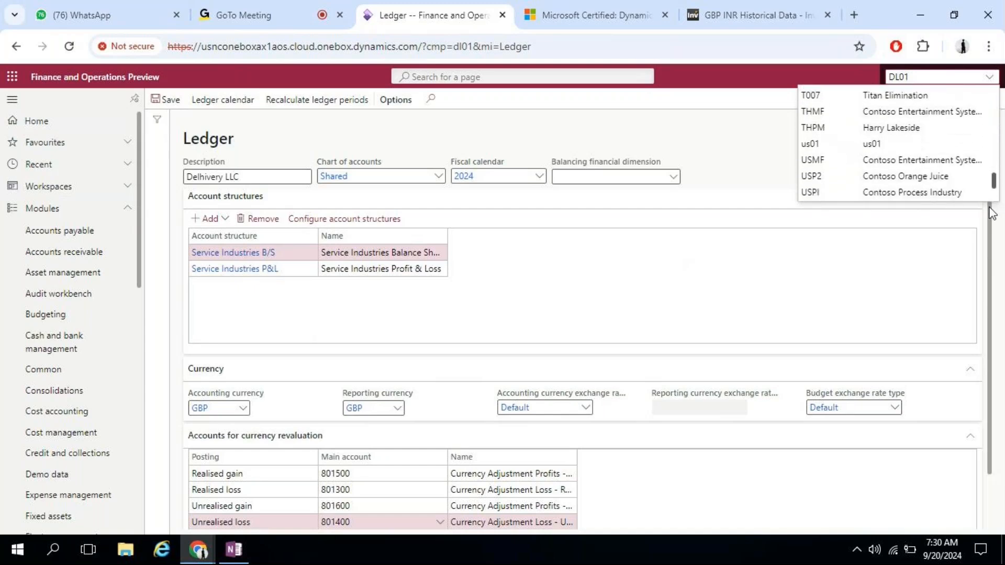
{"action": "left_click", "coordinate": [934, 160]}
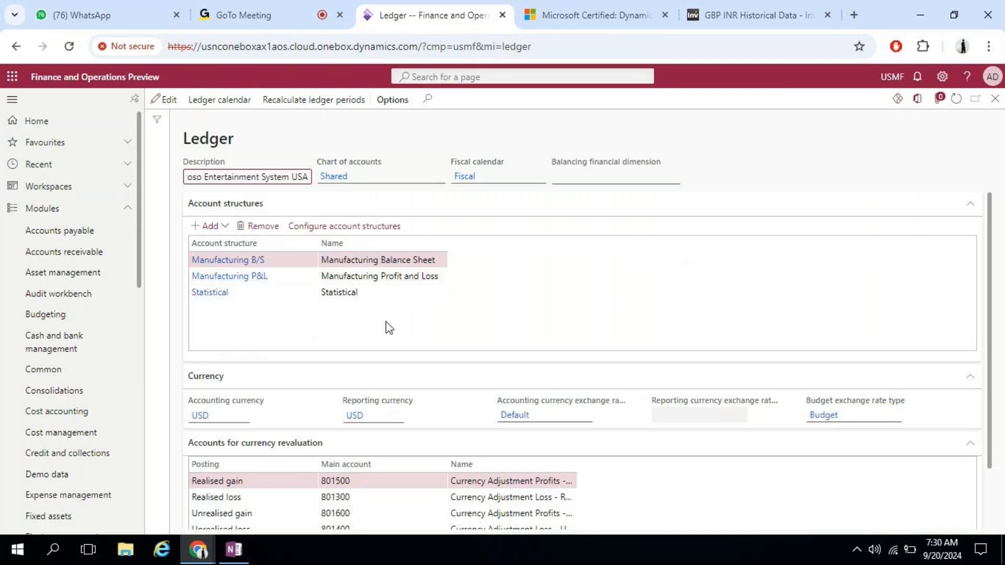
{"action": "left_click", "coordinate": [991, 221]}
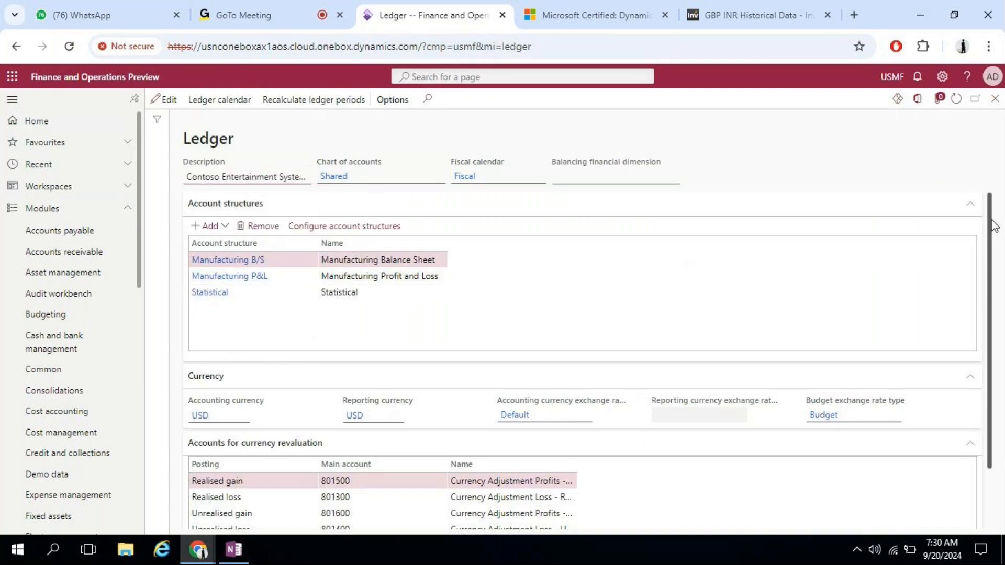
Step: Scroll the USMF ledger and open a page from the Accounts payable module
{"action": "left_click_drag", "start_coordinate": [993, 225], "coordinate": [916, 352]}
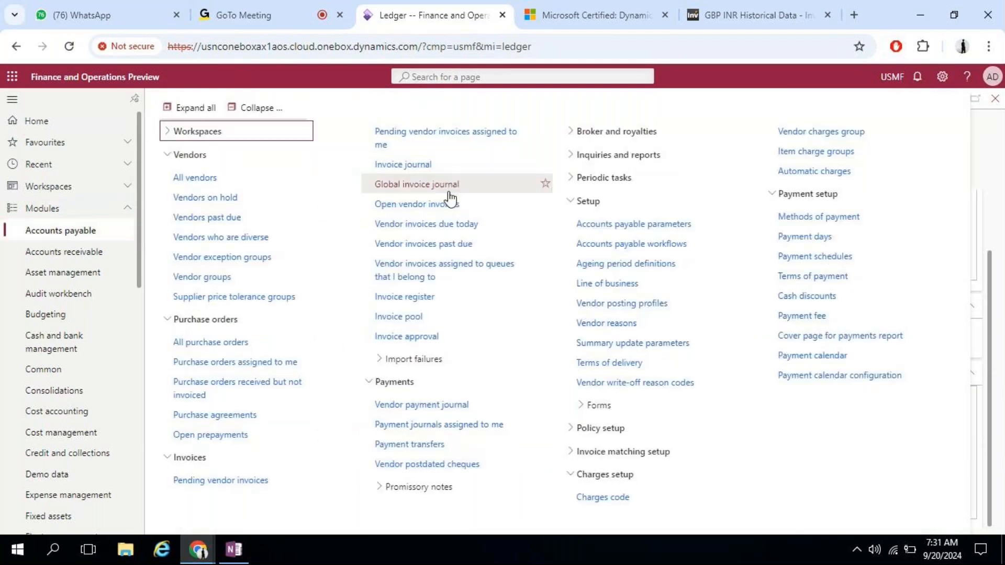
{"action": "left_click", "coordinate": [225, 189]}
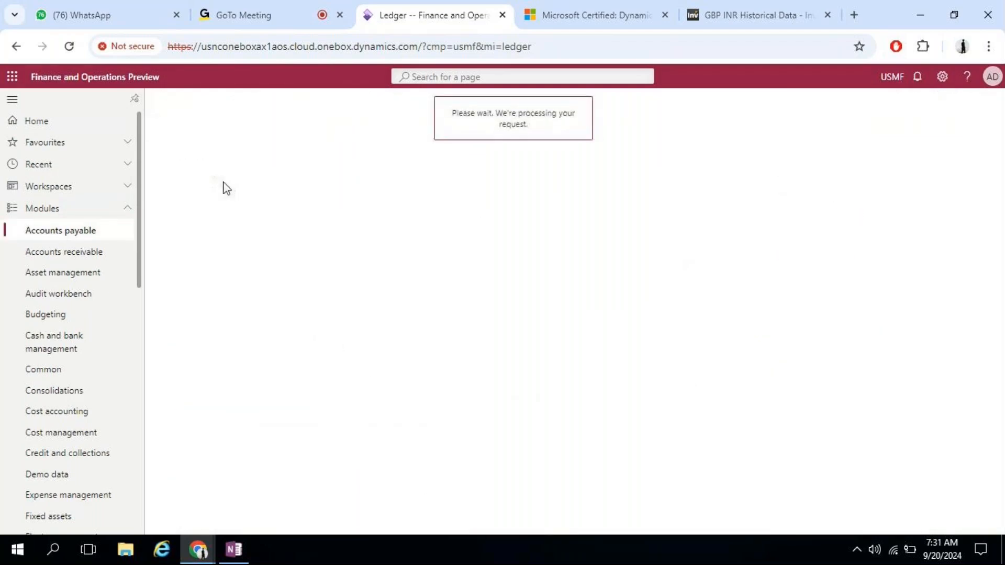